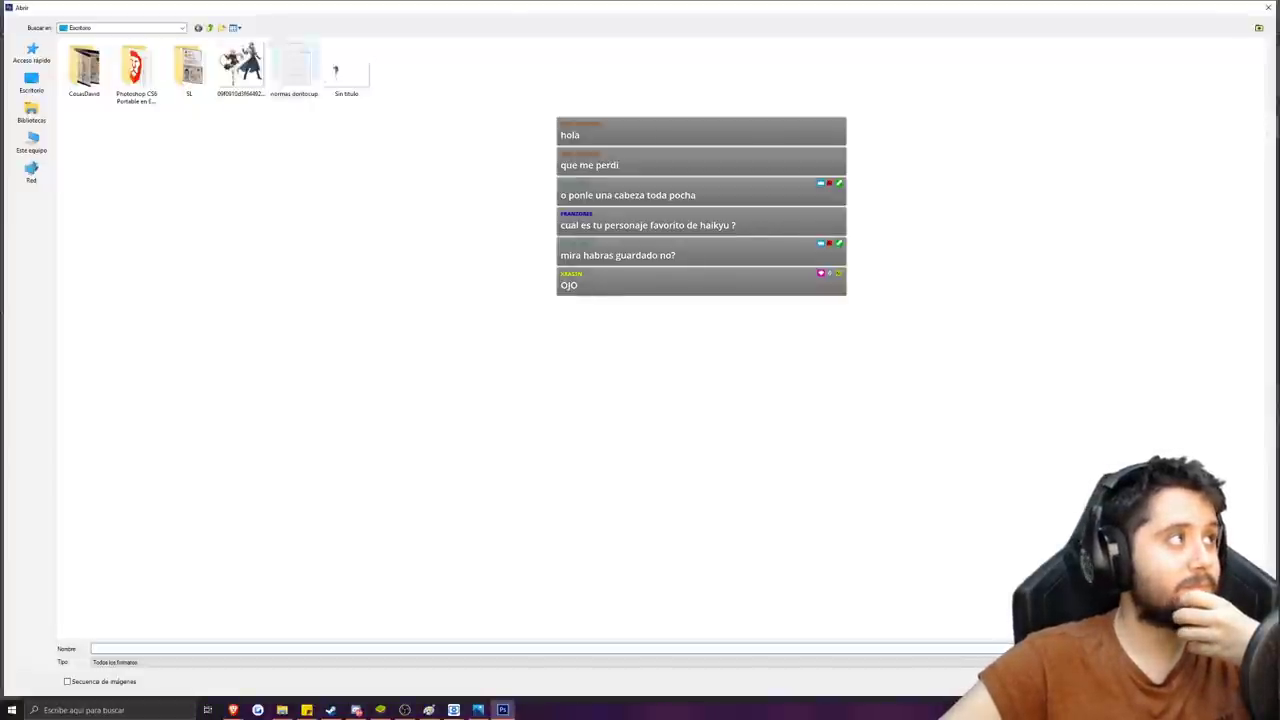
Open the PNG drawing of the headless red-sleeved figure holding a staff from the desktop.
left_click(1268, 8)
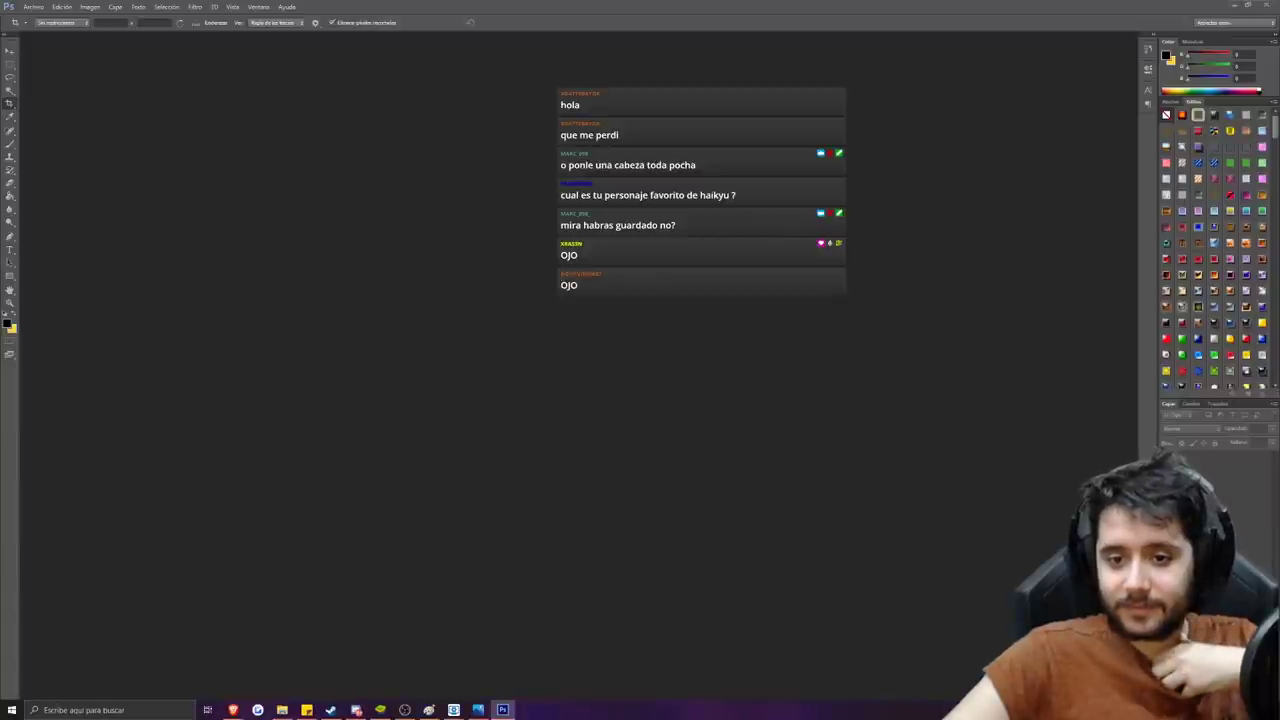
key("alt+Tab")
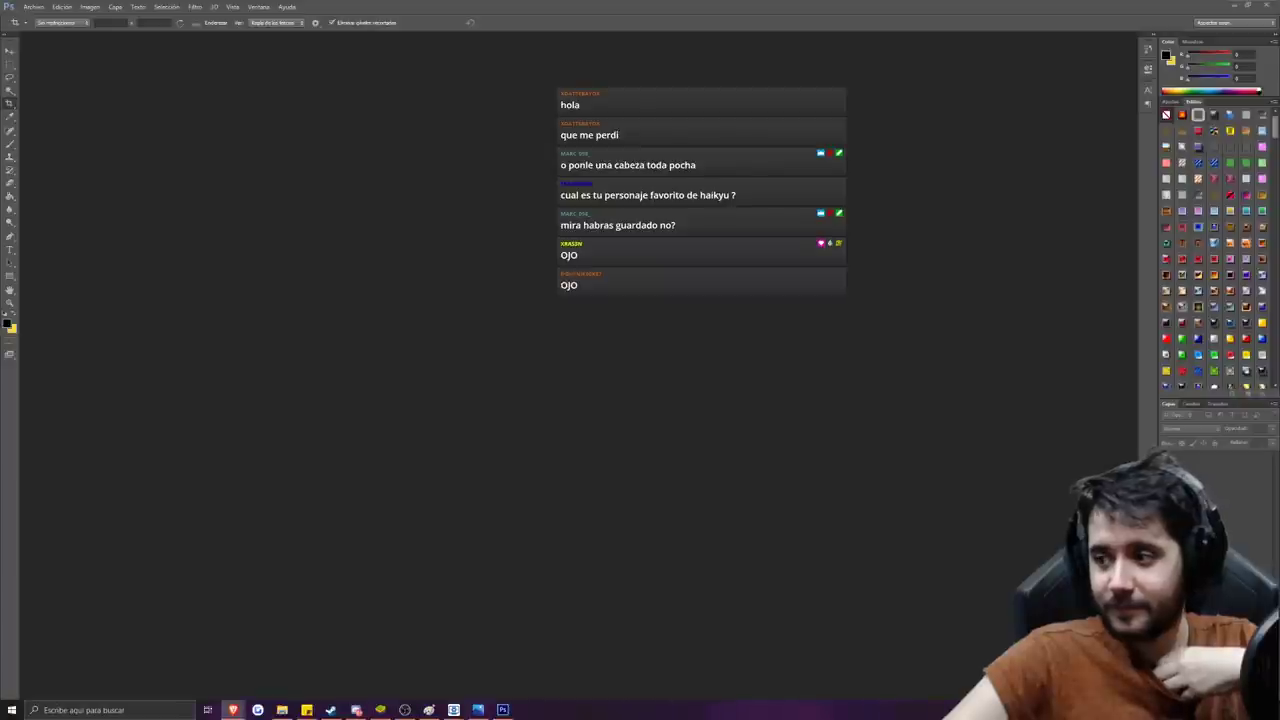
left_click(34, 7)
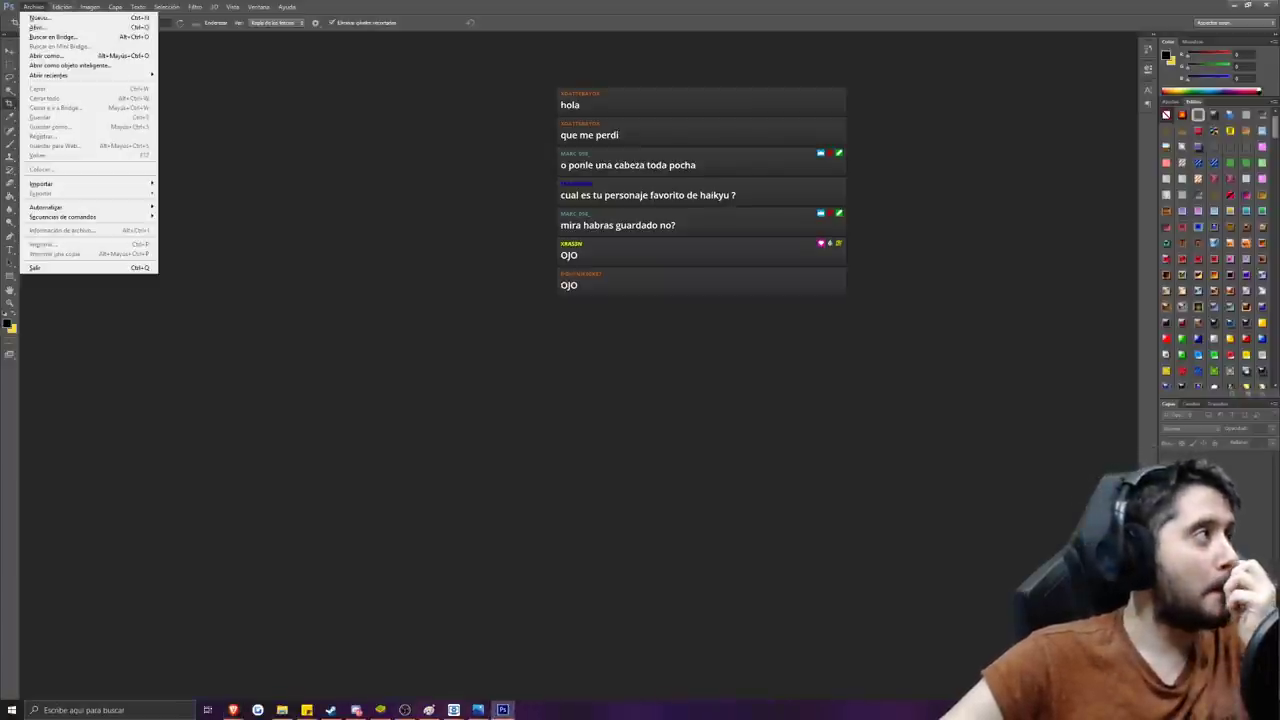
left_click(50, 26)
double_click(241, 70)
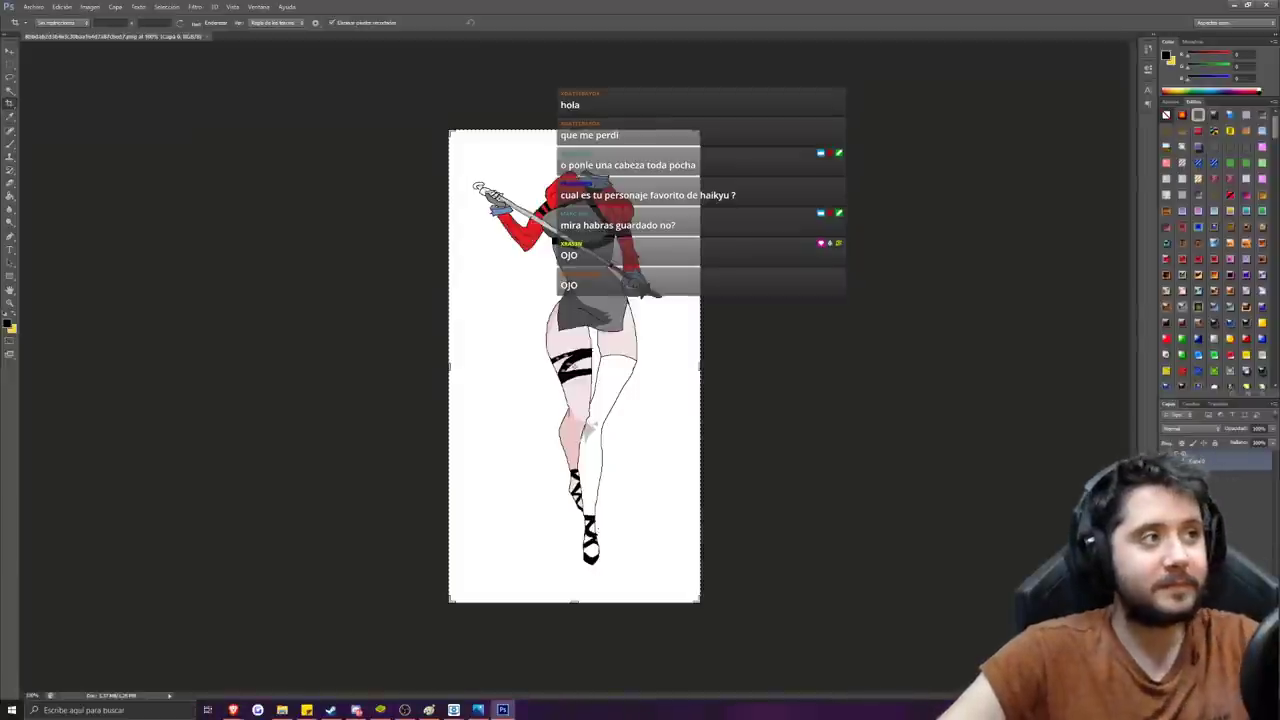
Extend the canvas symmetrically above and below the figure with the Crop tool and apply the crop.
left_click_drag(574, 130, 574, 86)
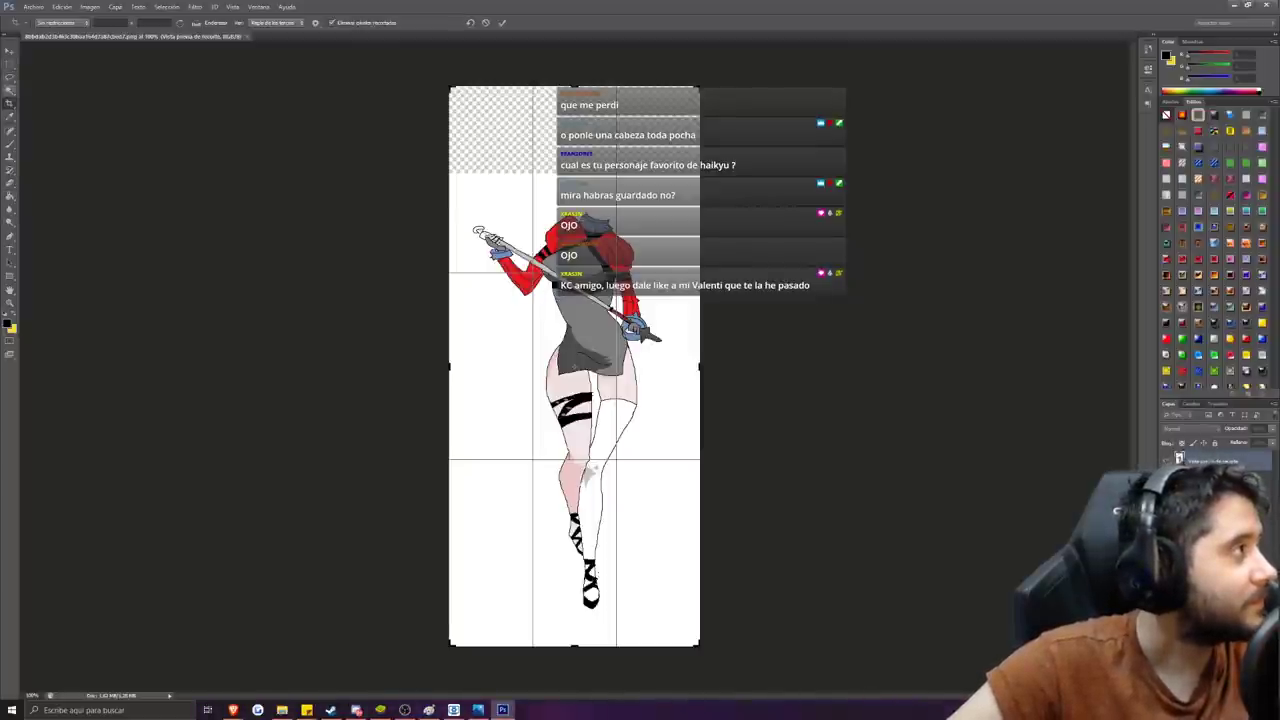
left_click(10, 90)
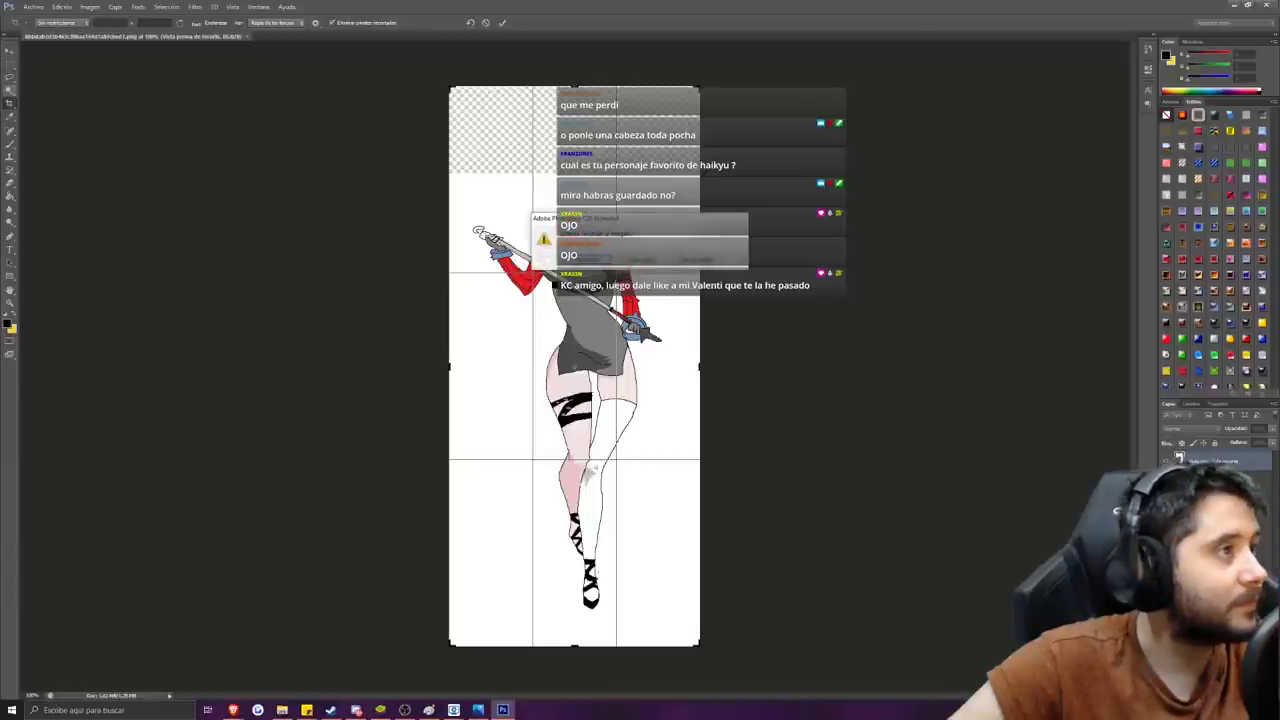
left_click(592, 260)
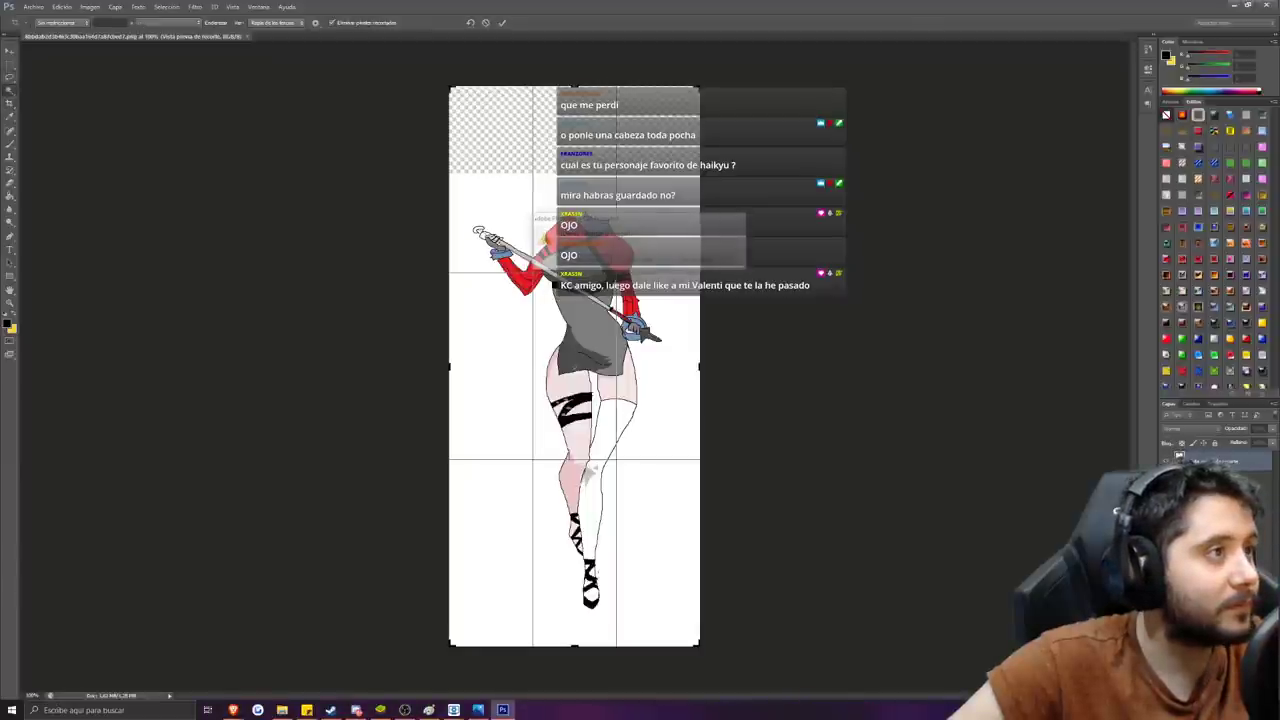
Delete the white background around the figure with the Magic Wand and clear the selection.
left_click(505, 370)
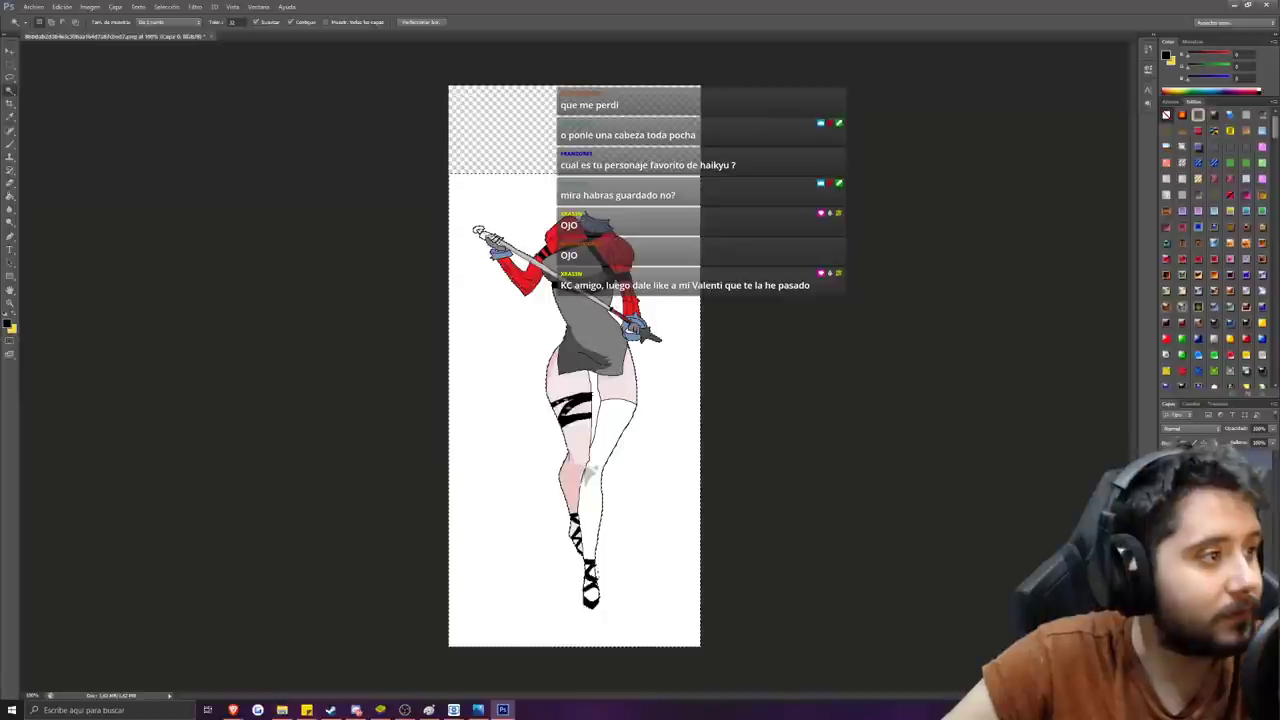
key("Delete")
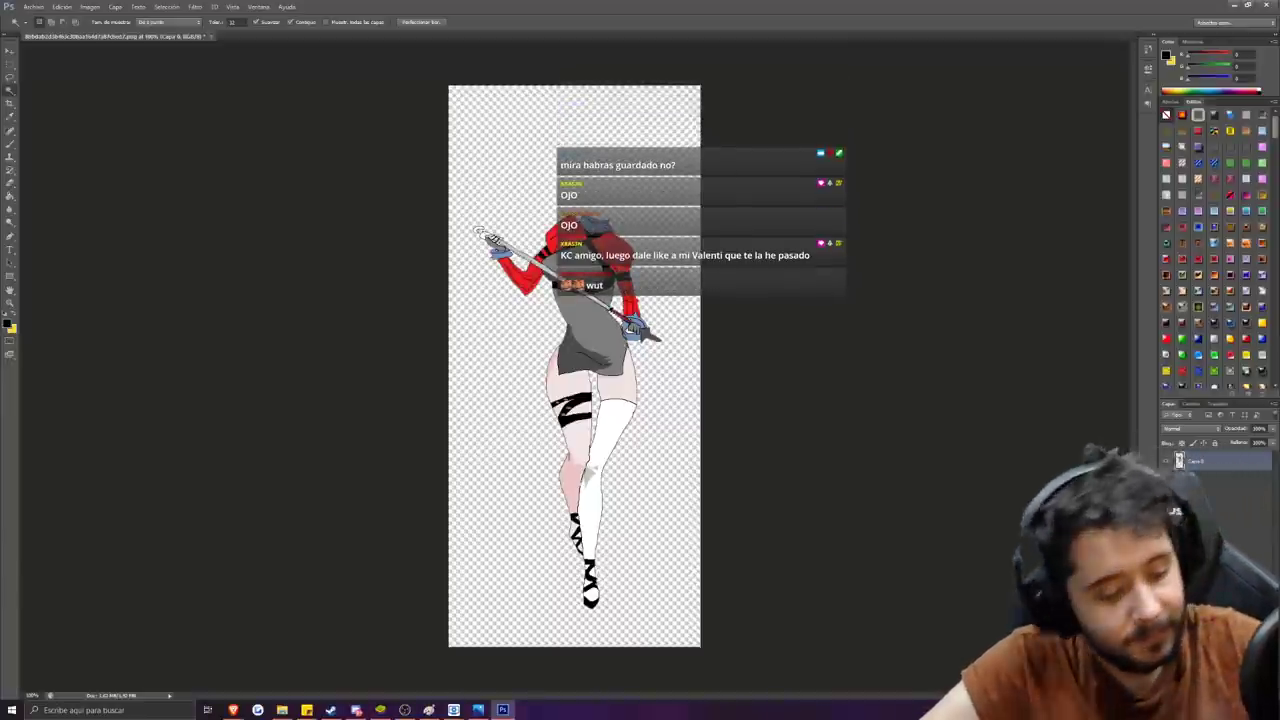
key("ctrl+d")
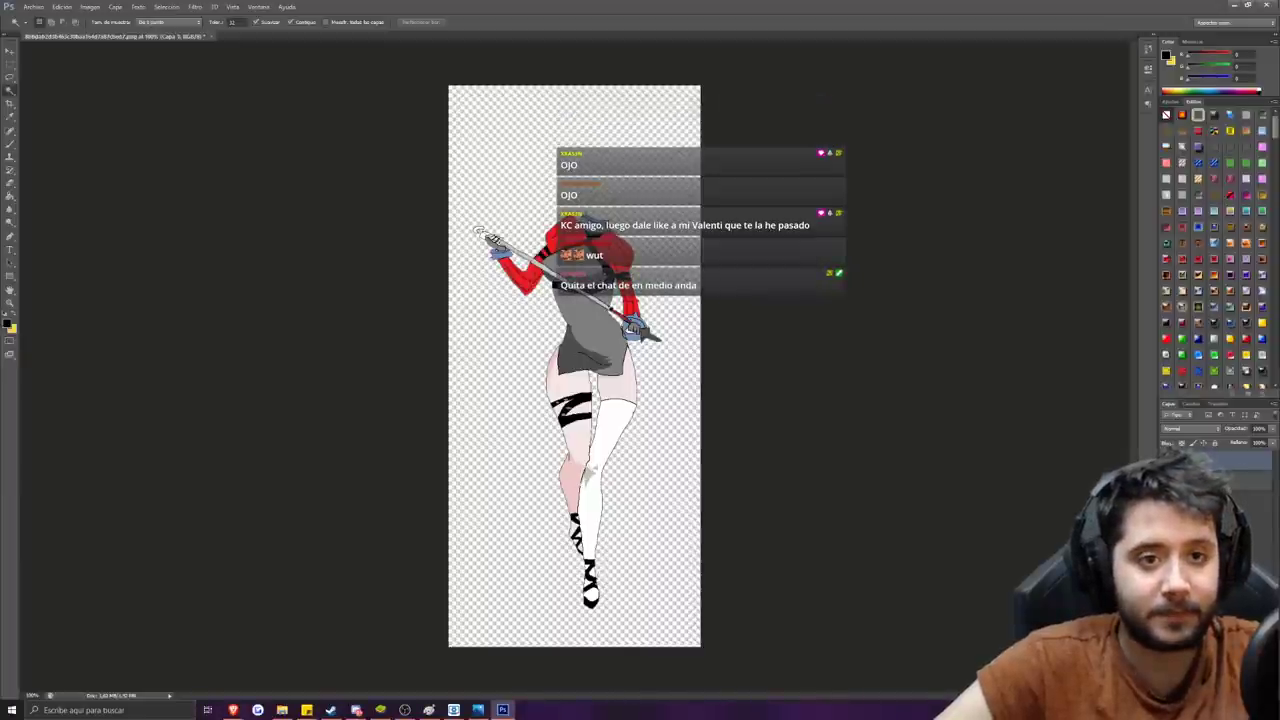
Start placing an image and browse through Cosas YT, 2 - 7DS Grand Cross and TODO EL DRIVE to the Adventure Backgrounds folder.
left_click(33, 7)
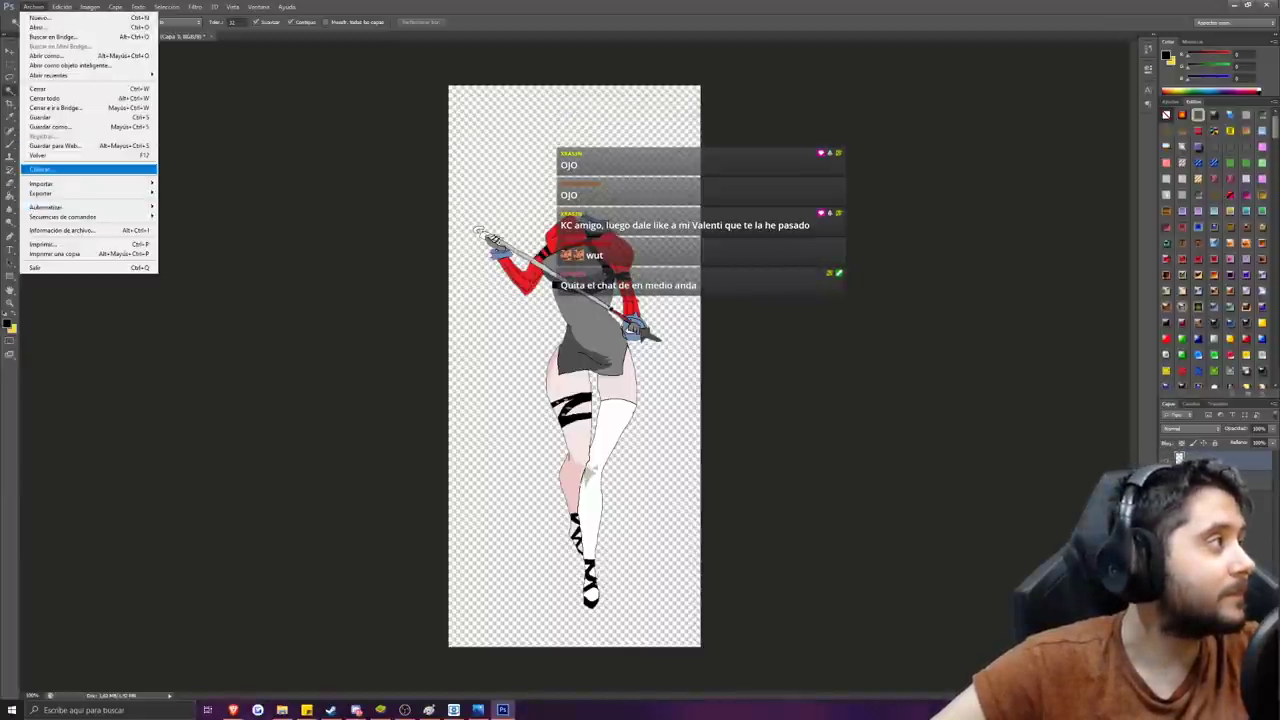
left_click(45, 172)
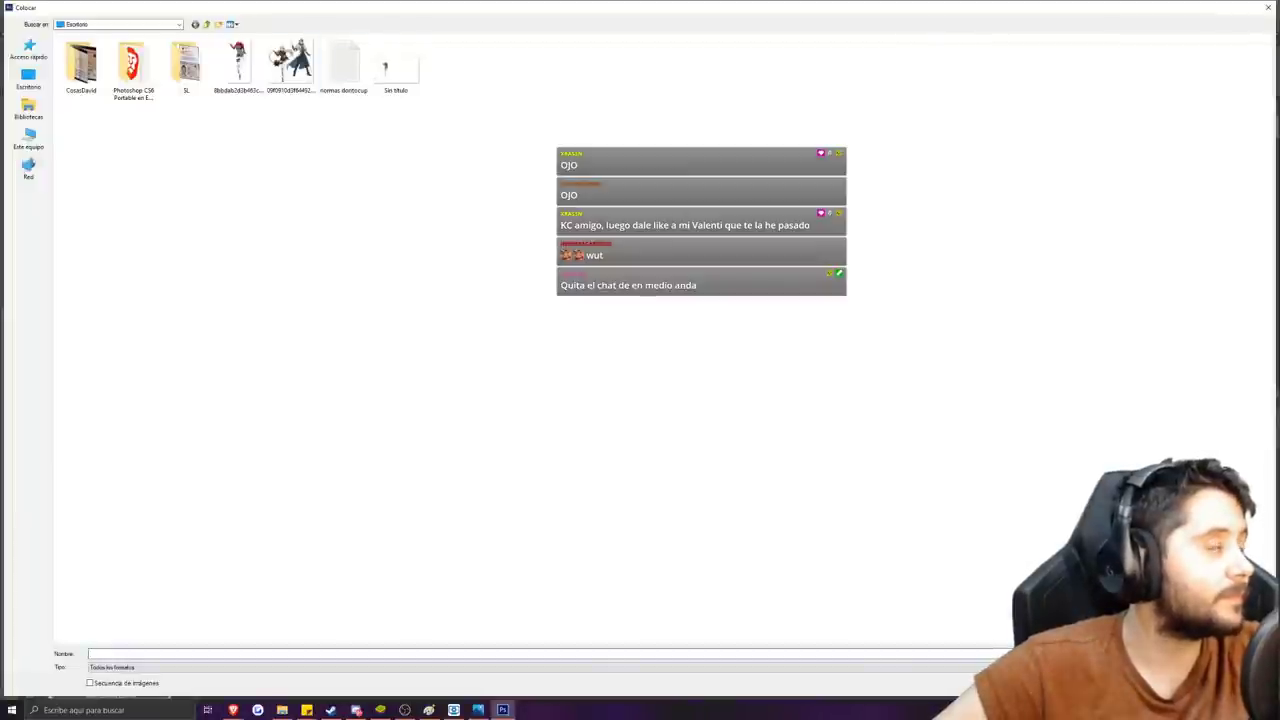
left_click(28, 108)
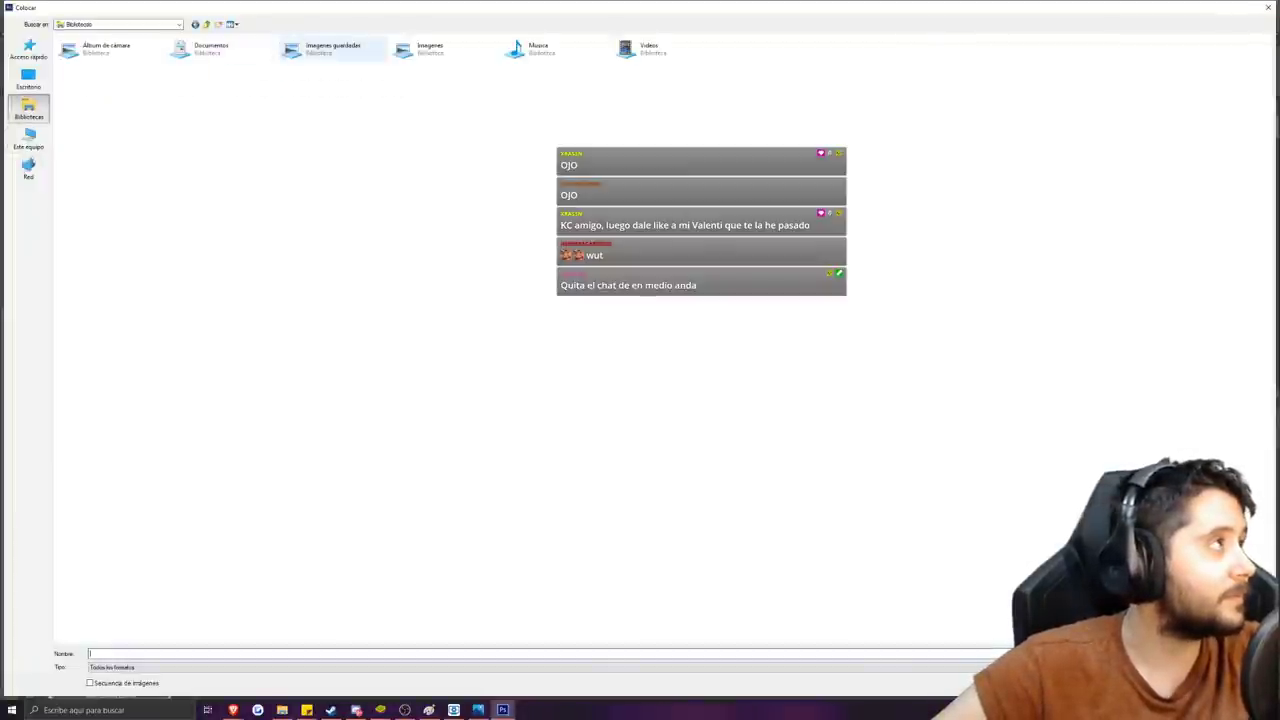
double_click(430, 48)
double_click(186, 62)
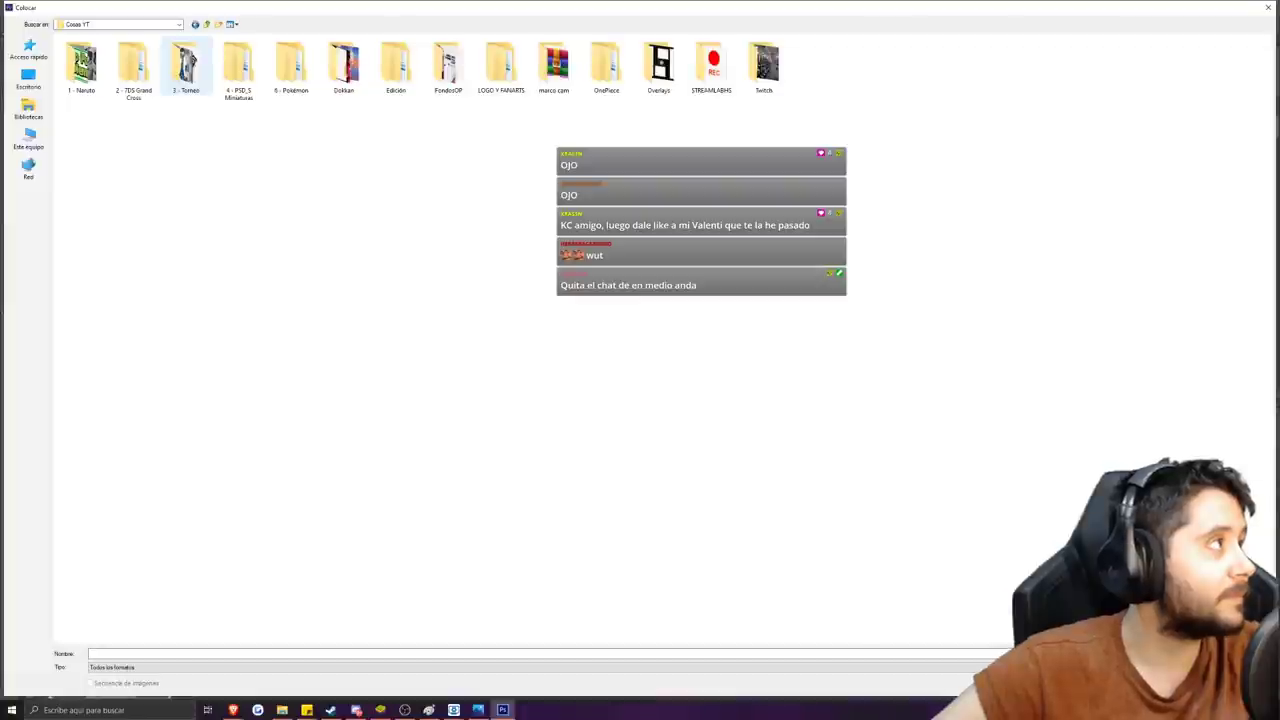
double_click(133, 62)
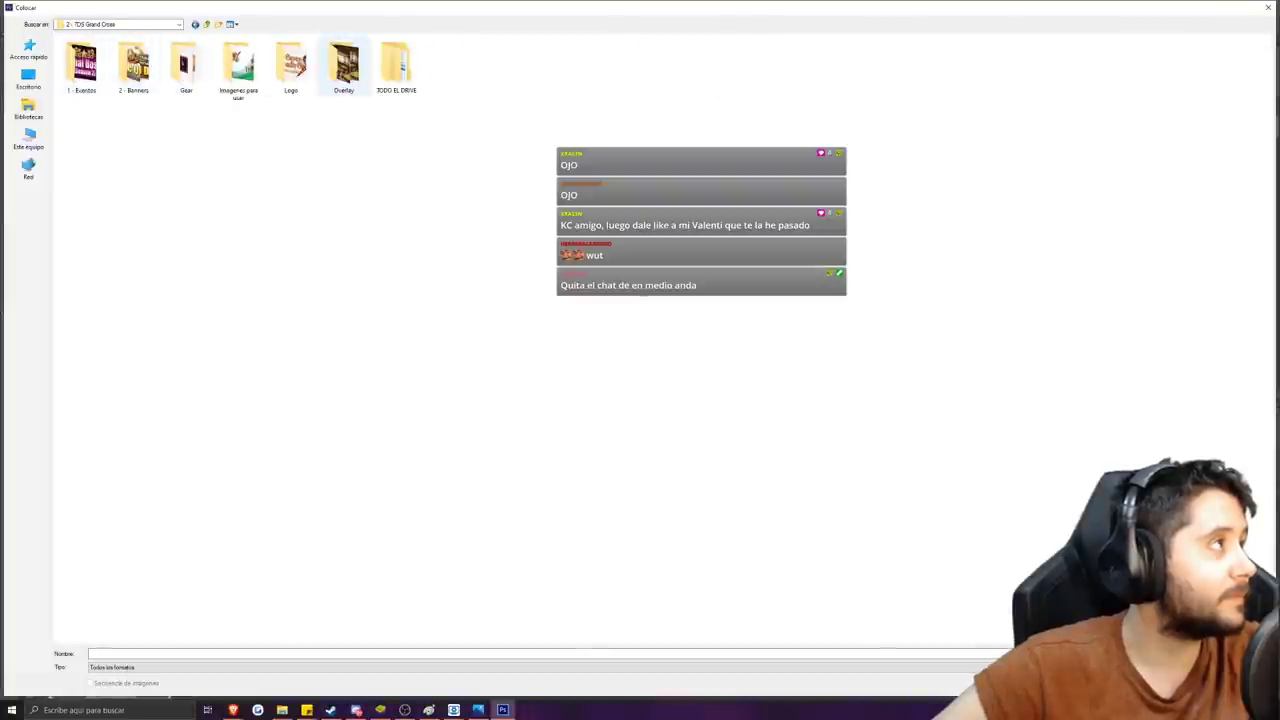
double_click(396, 62)
double_click(81, 62)
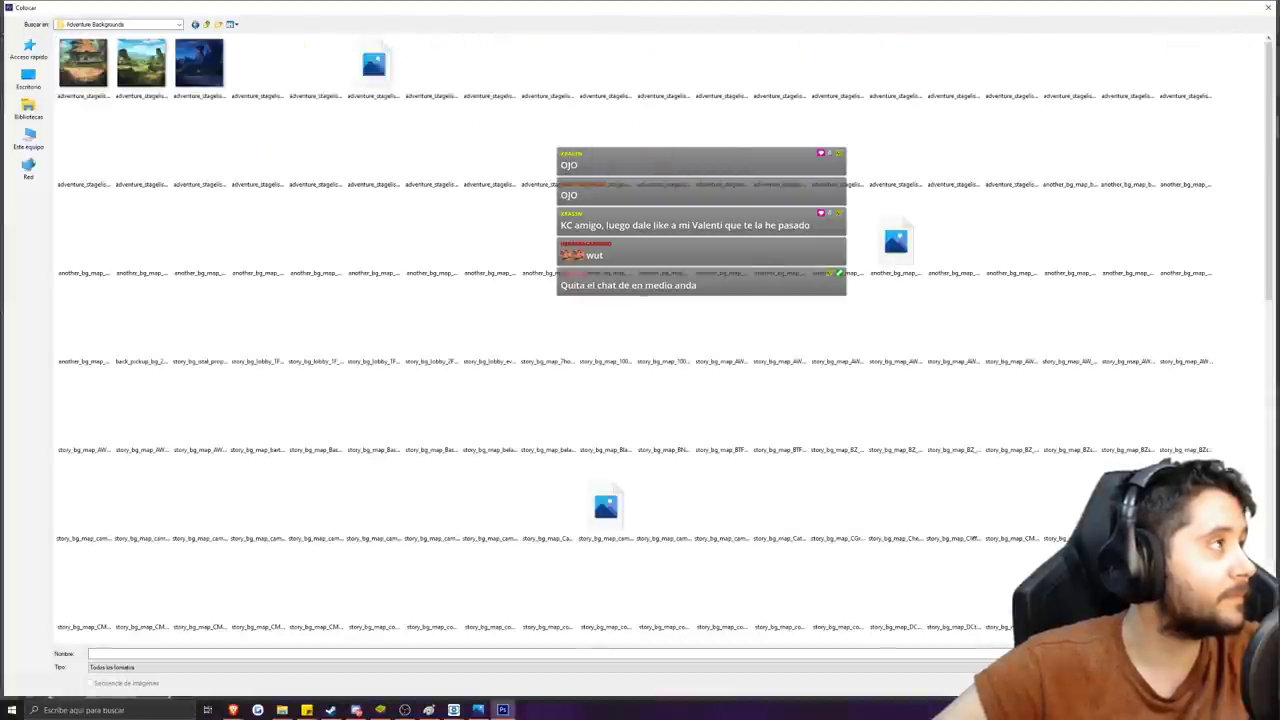
Browse the backgrounds and place the dark blue final boss scene with burning fires into the document.
scroll(585, 350, "down", 10)
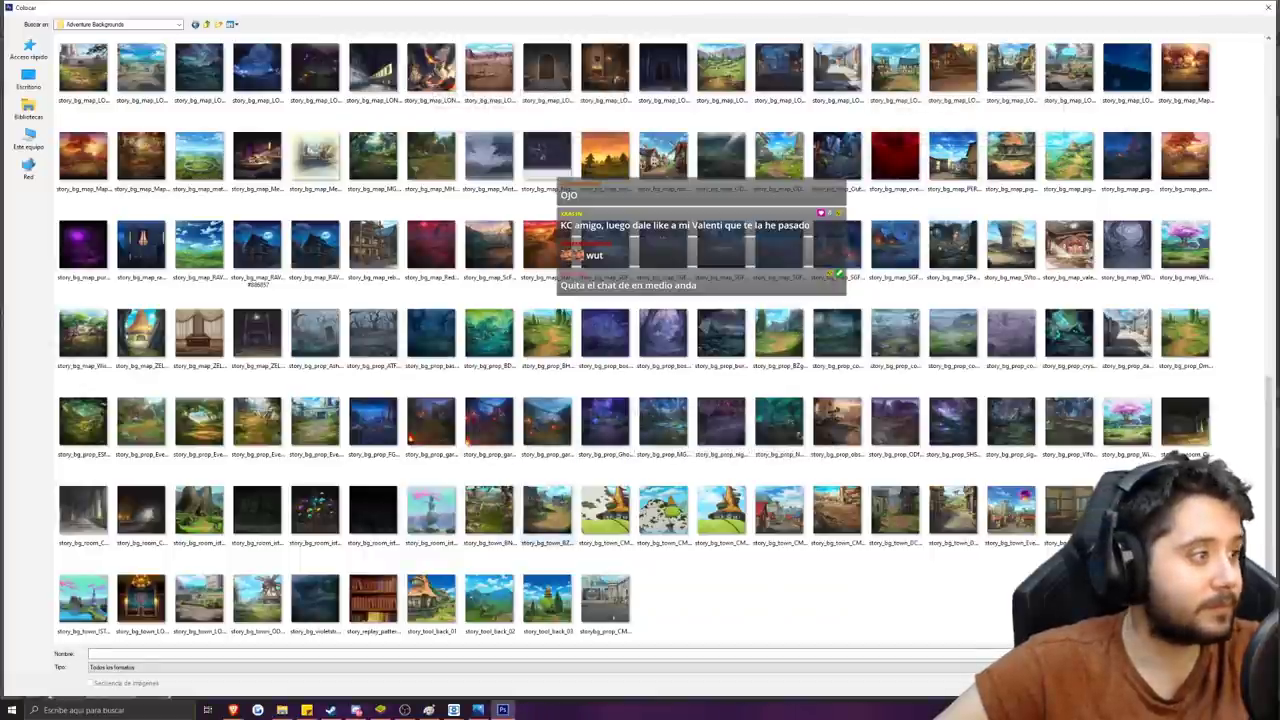
scroll(640, 340, "up", 3)
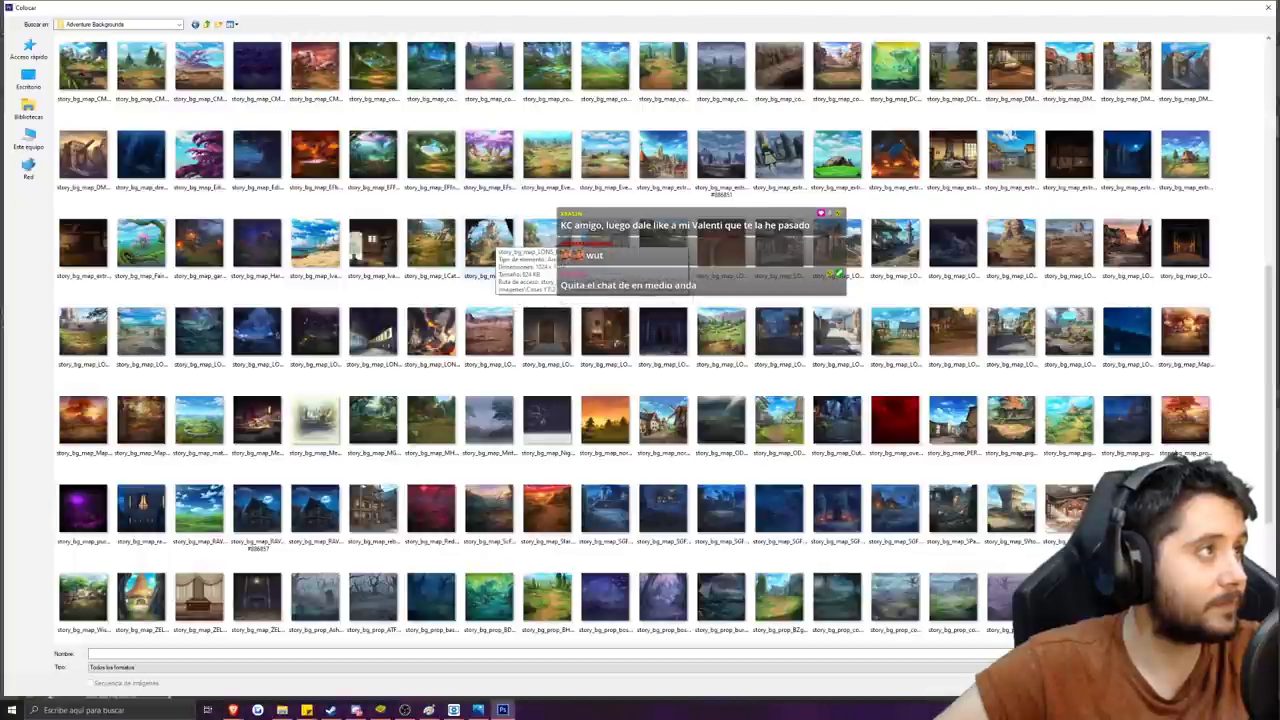
scroll(500, 265, "up", 2)
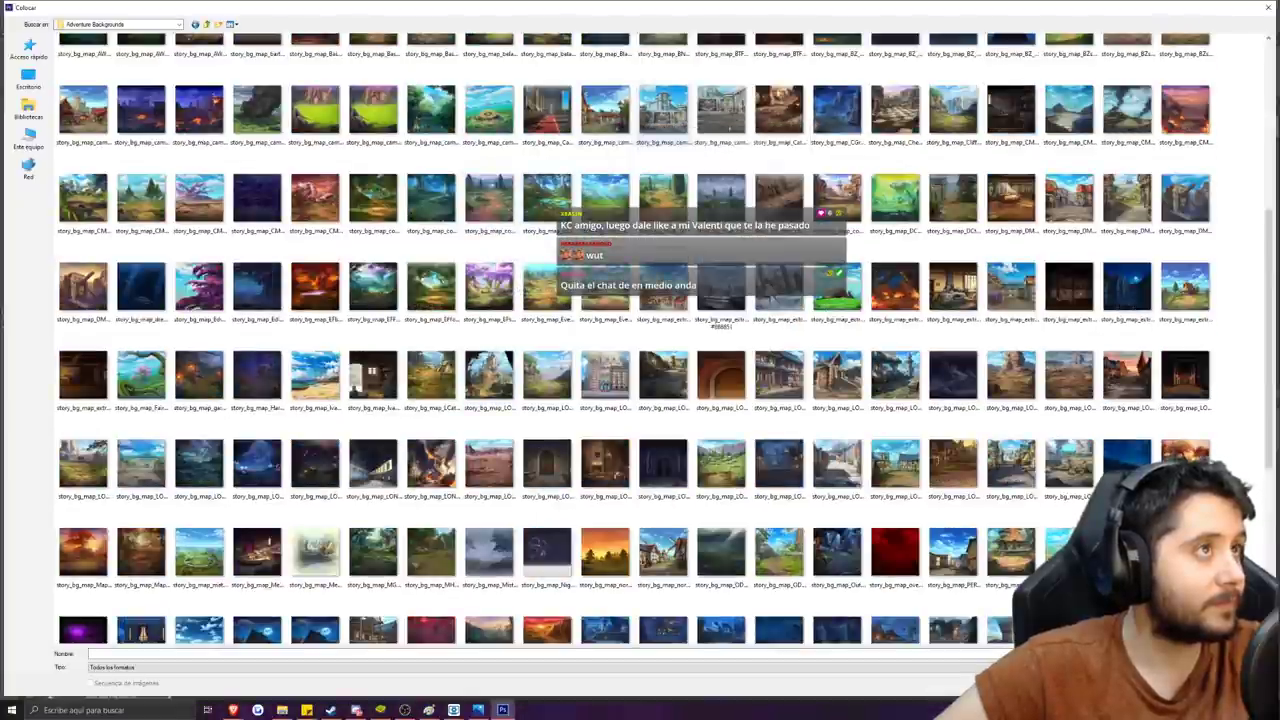
scroll(727, 140, "up", 5)
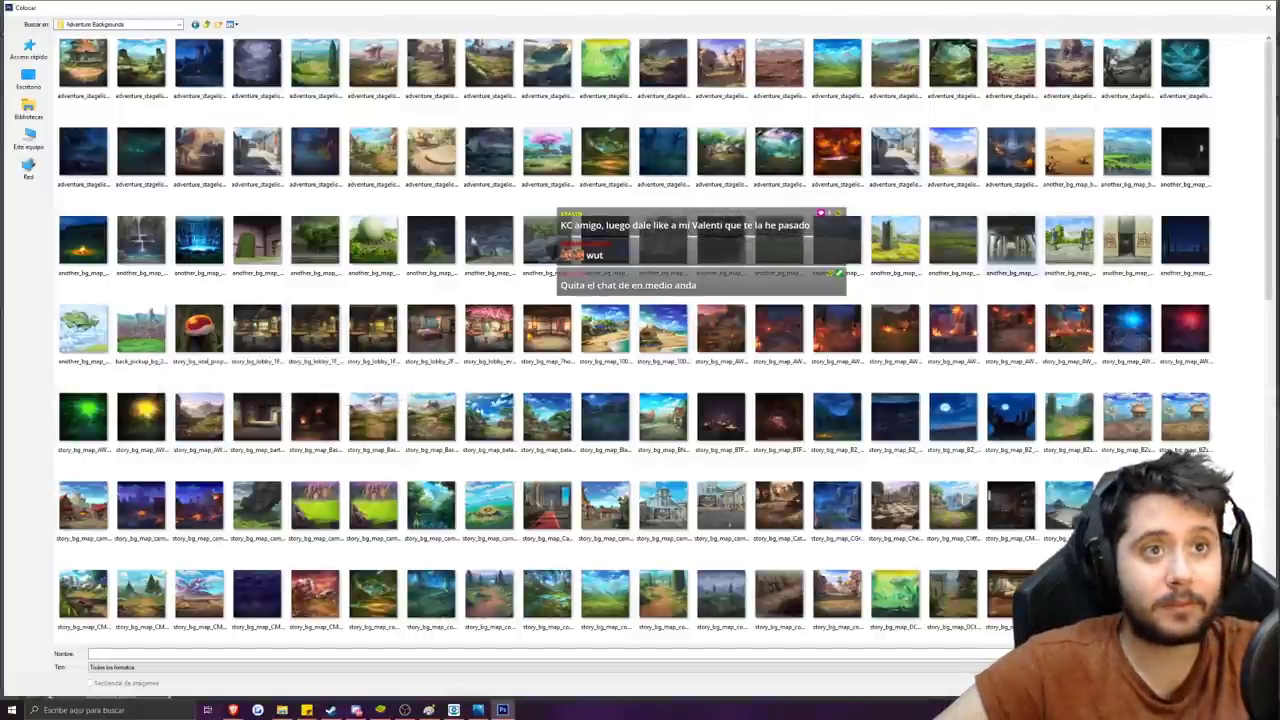
double_click(1011, 152)
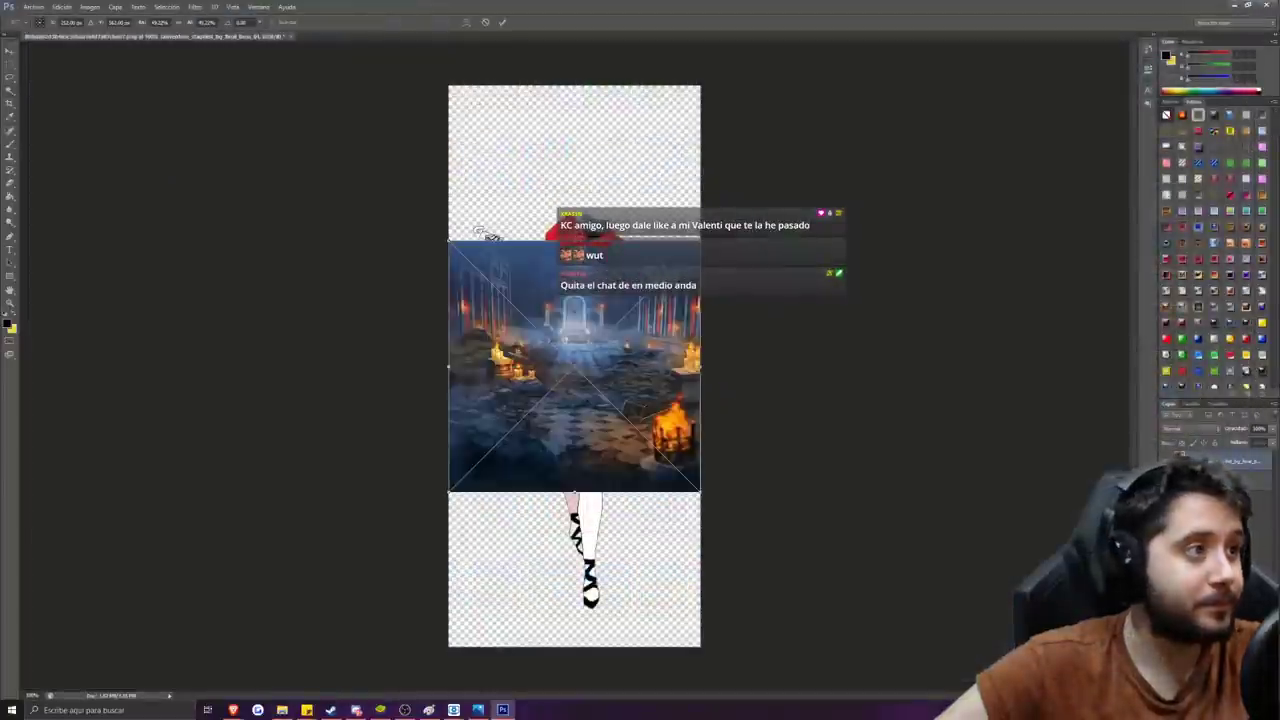
Enlarge and reposition the placed background until it covers the whole canvas with the arch centred, and commit the transform.
left_click_drag(490, 235, 490, 176)
left_click_drag(700, 432, 993, 715)
left_click_drag(888, 553, 735, 477)
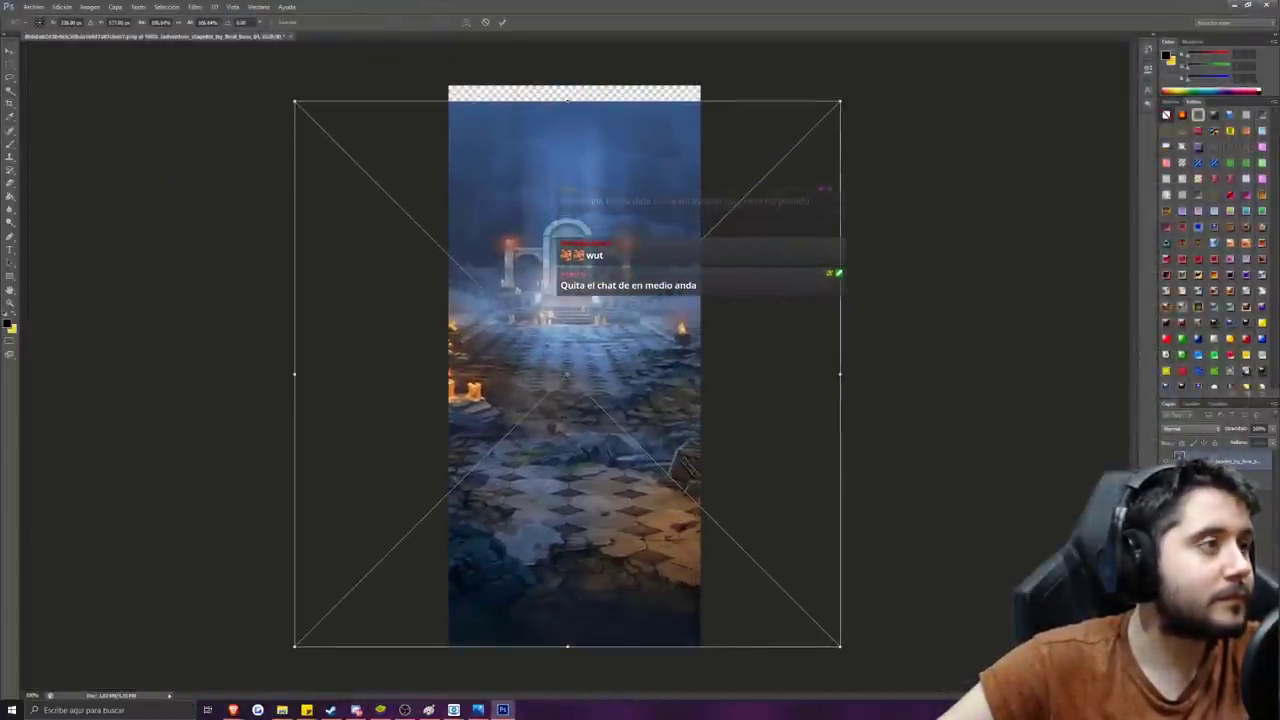
left_click_drag(840, 104, 865, 77)
left_click_drag(848, 201, 840, 200)
key("Return")
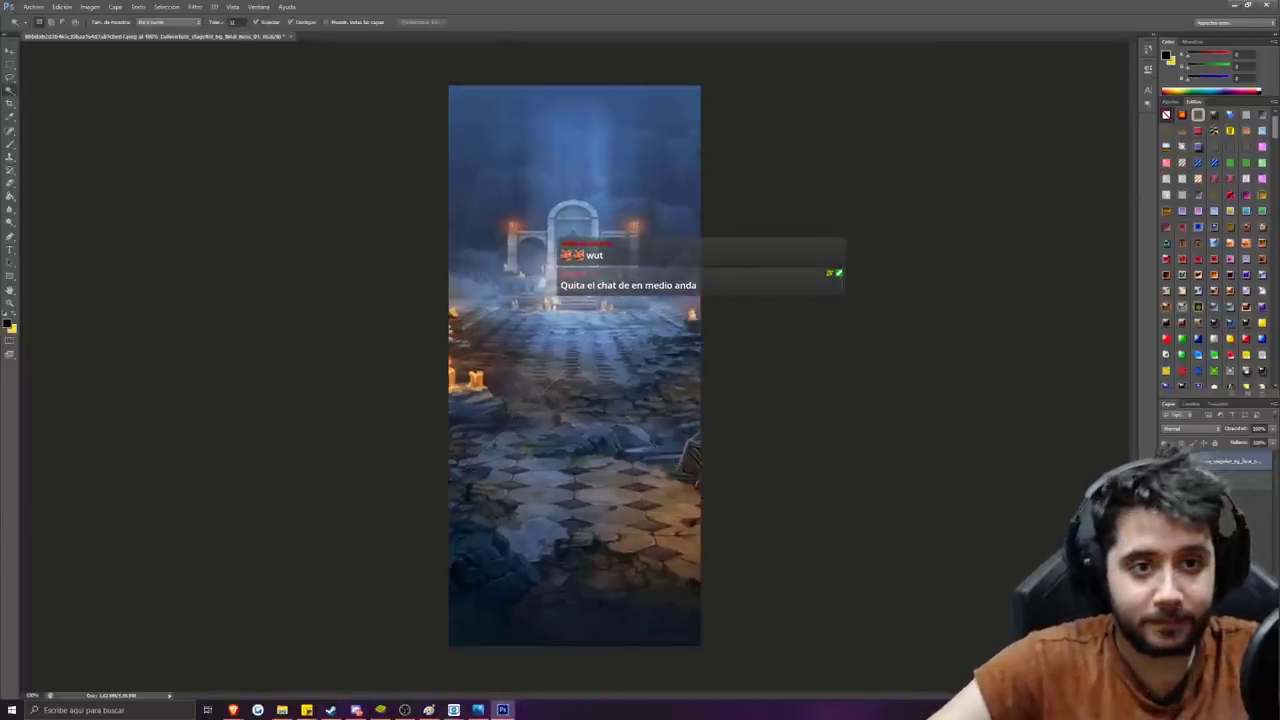
Bring the figure layer in front of the background and move the figure down and left to the canvas's bottom edge.
left_click_drag(1215, 481, 1213, 454)
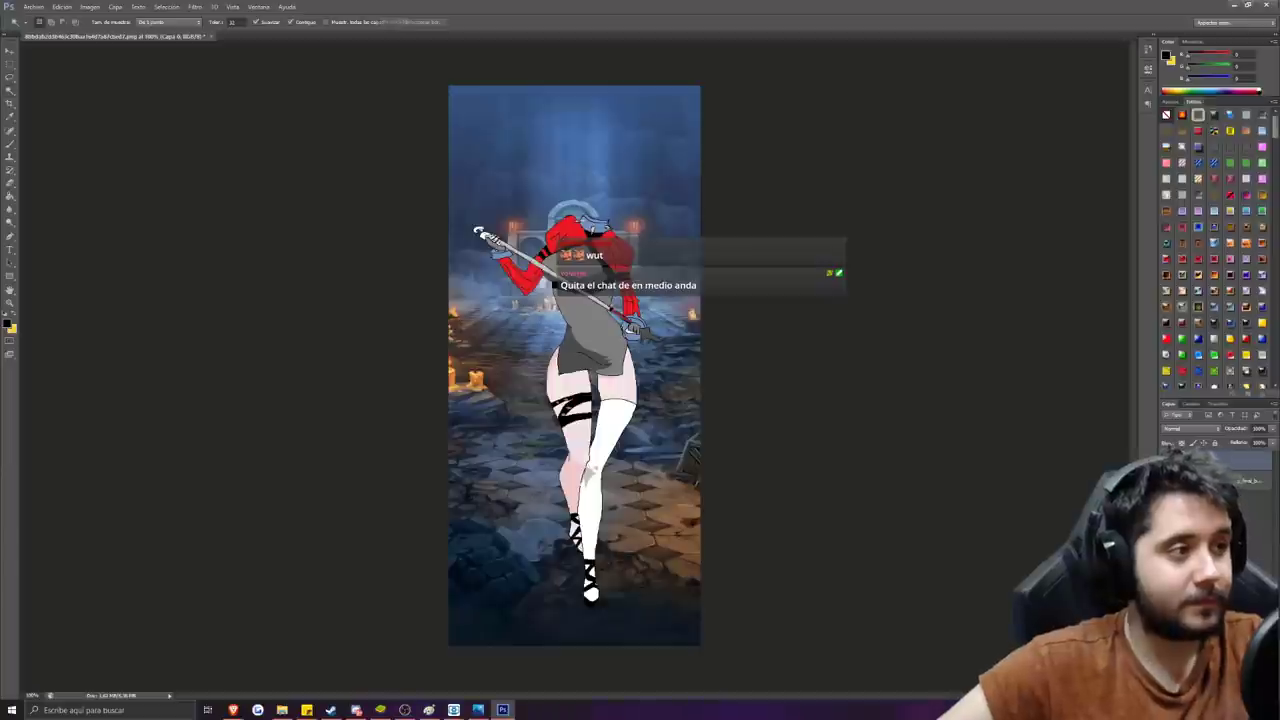
key("ctrl+t")
left_click_drag(627, 334, 588, 374)
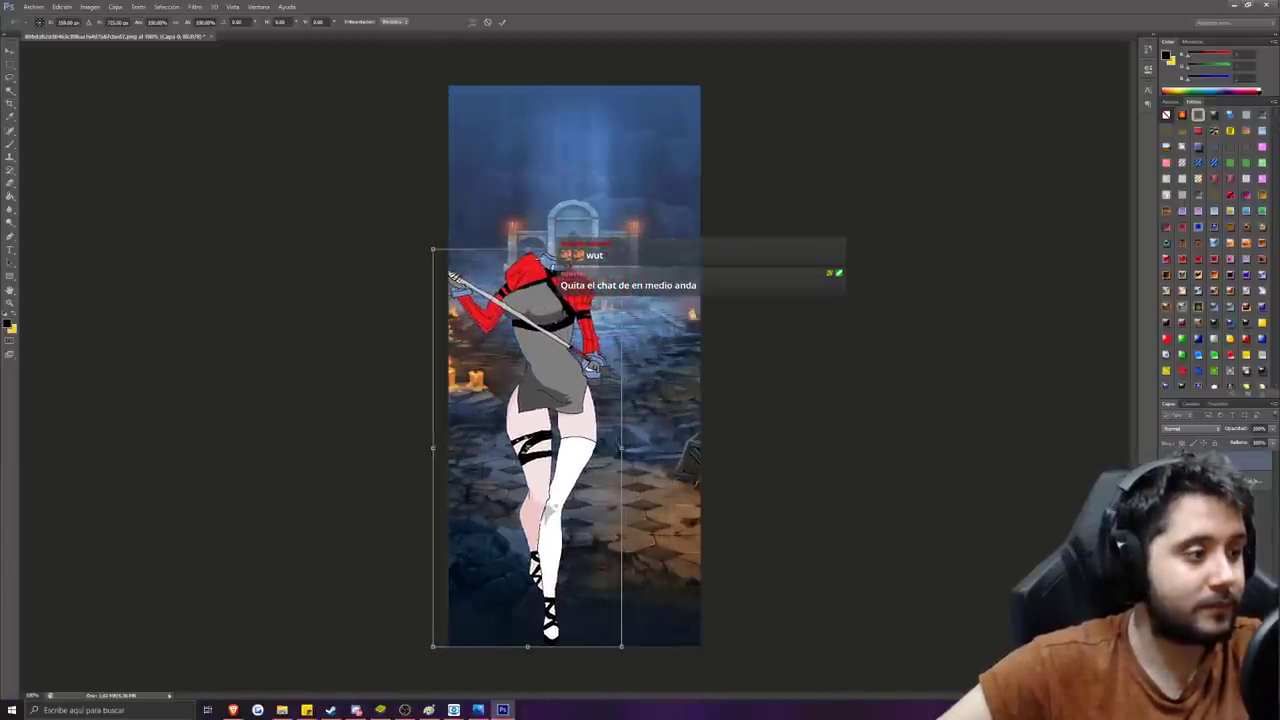
key("Return")
key("w")
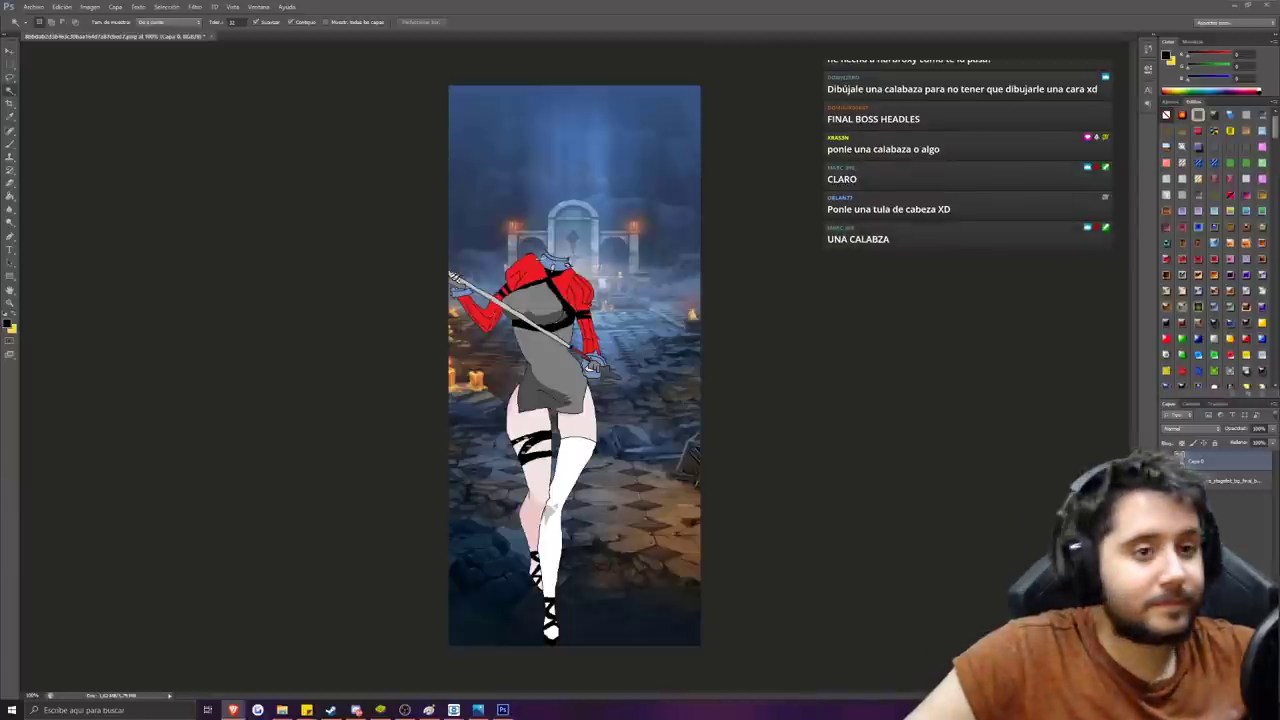
Add a new layer and place the laughing Naruto face picture "images" from the desktop at its default size.
left_click(1251, 696)
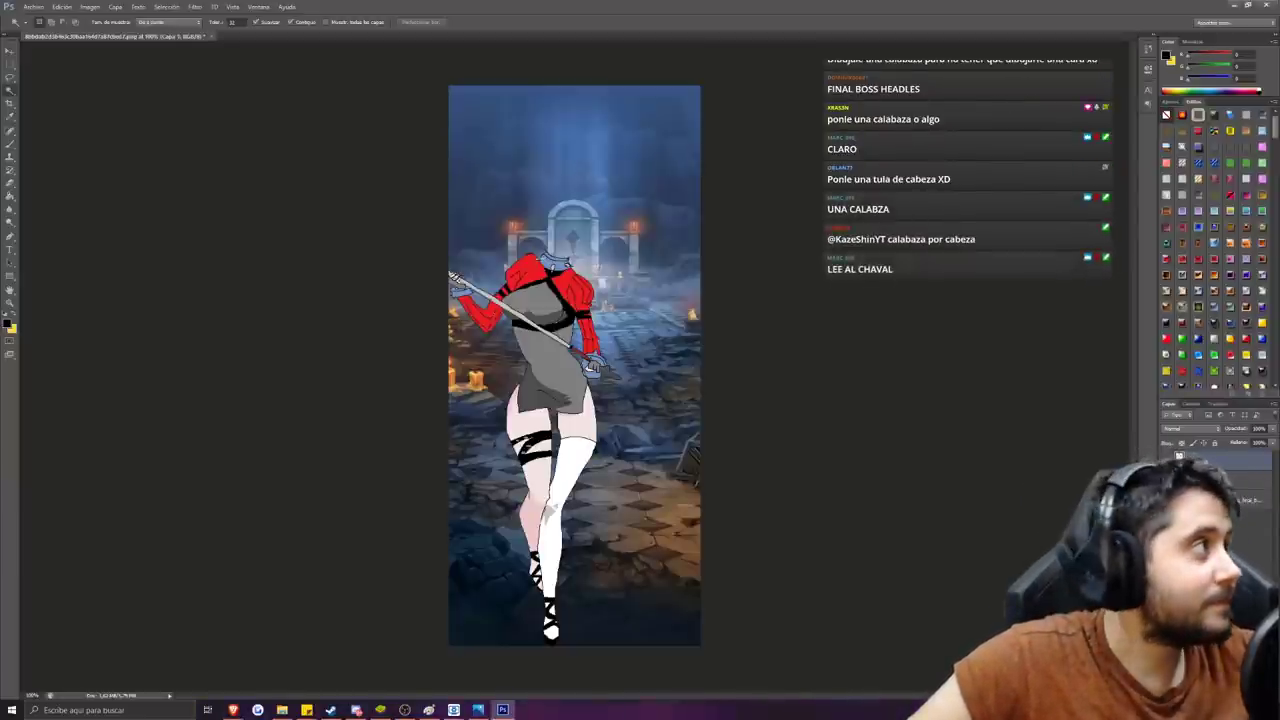
left_click(33, 7)
left_click(40, 169)
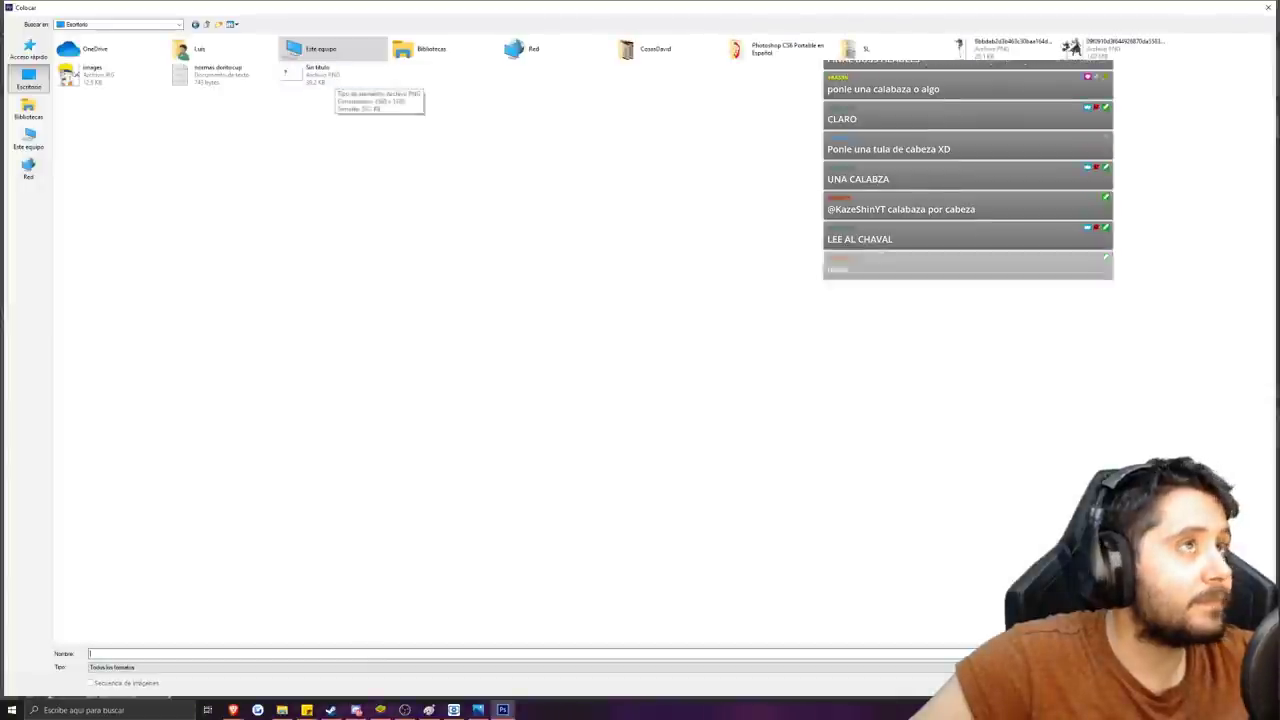
double_click(95, 75)
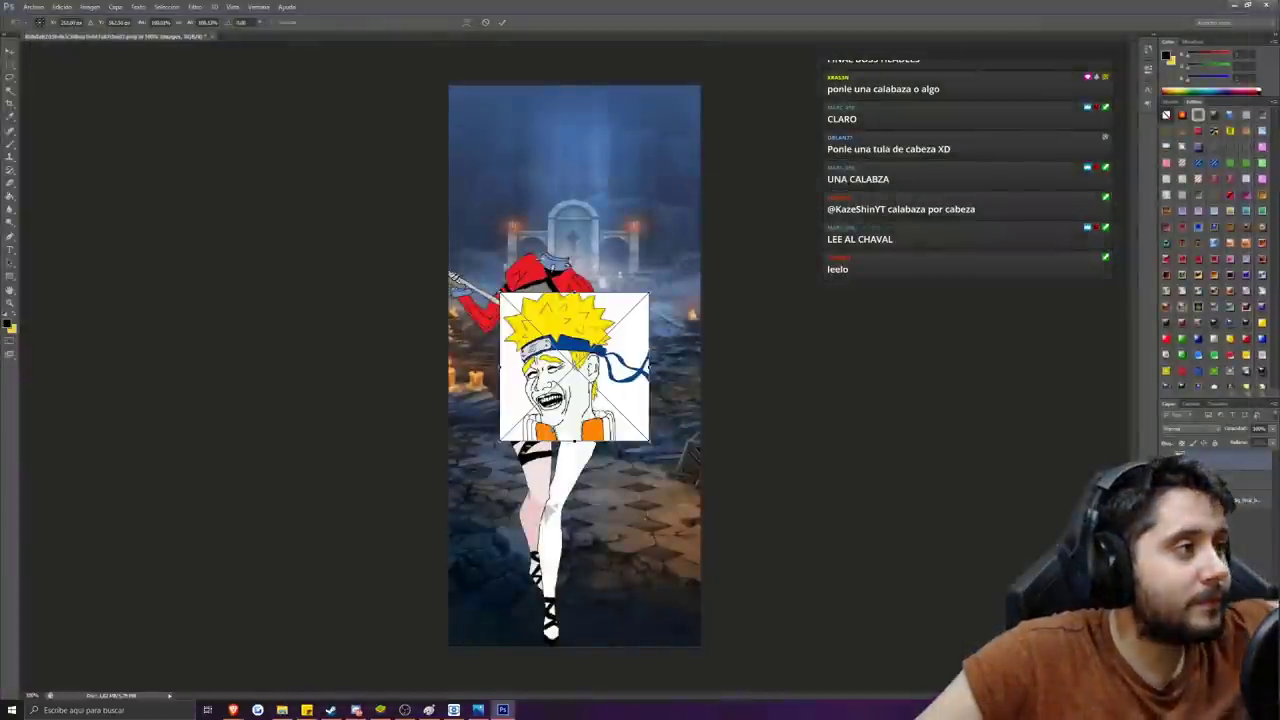
key("Return")
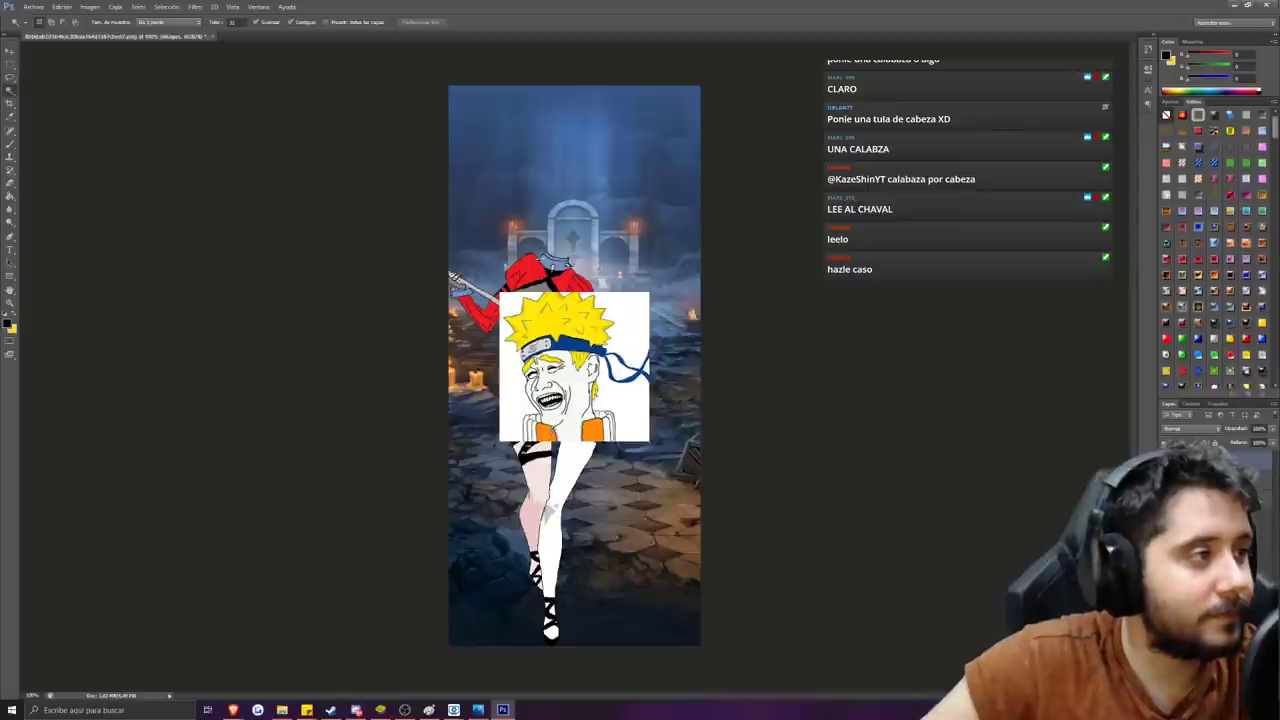
Rasterize the Naruto face layer and delete the white area below the headband ribbon.
key("Delete")
key("Return")
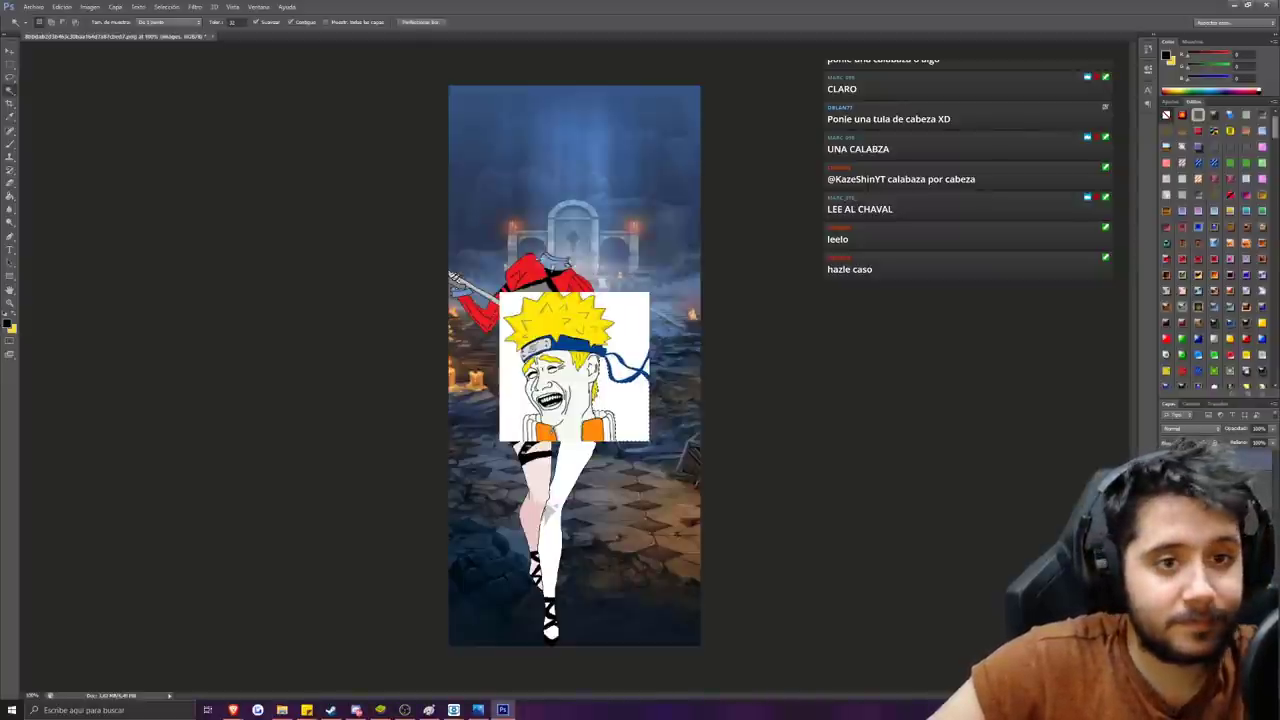
right_click(1212, 460)
left_click(1143, 177)
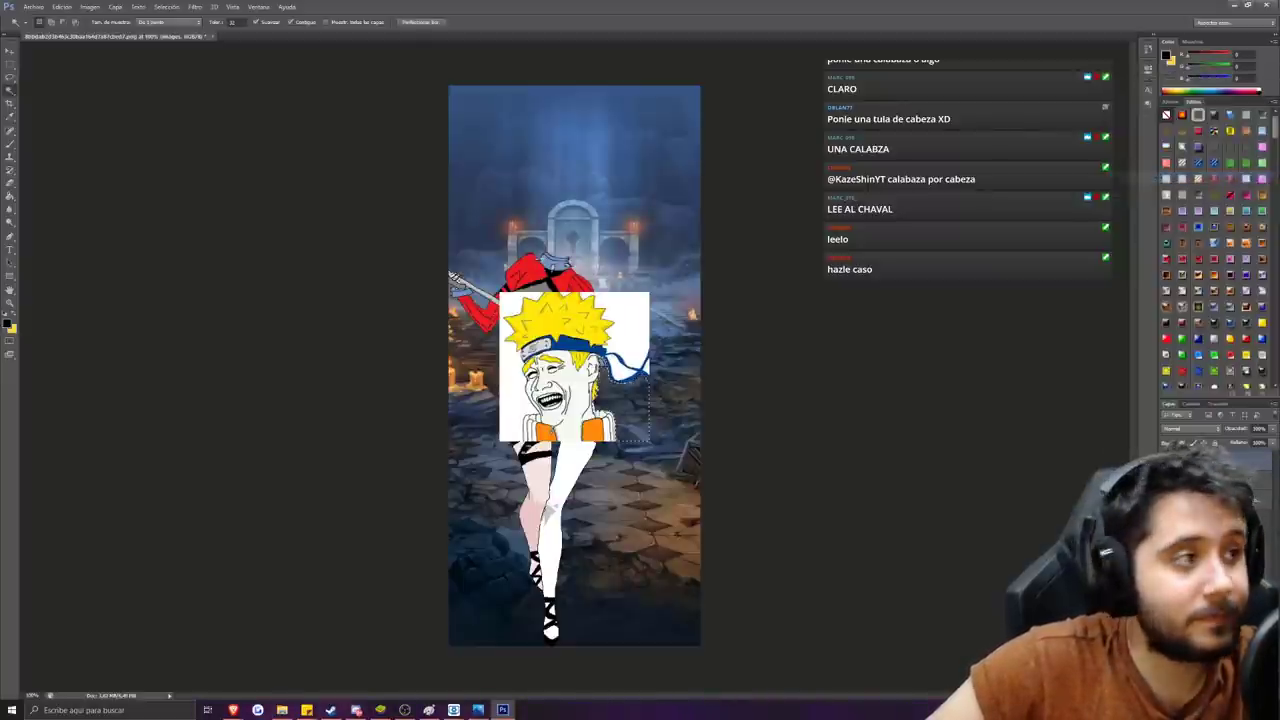
Delete the remaining white background on both sides of the Naruto face.
left_click(630, 325)
key("Delete")
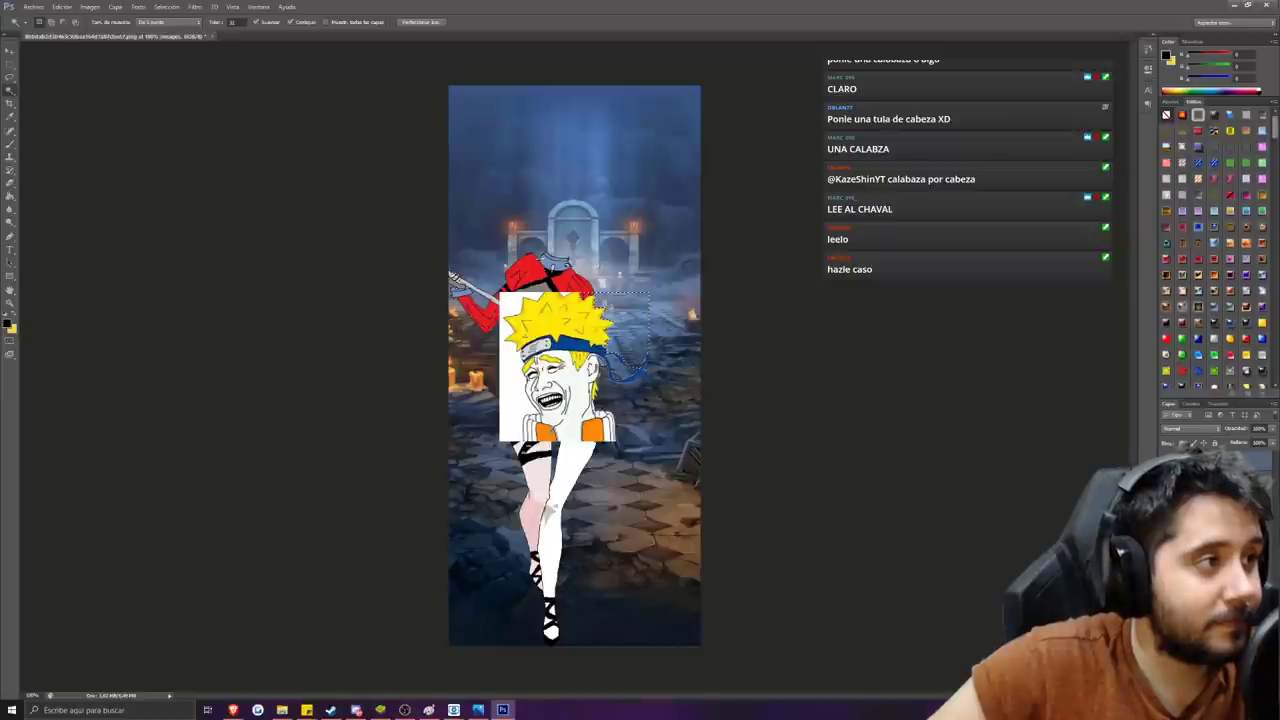
left_click(511, 378)
key("Delete")
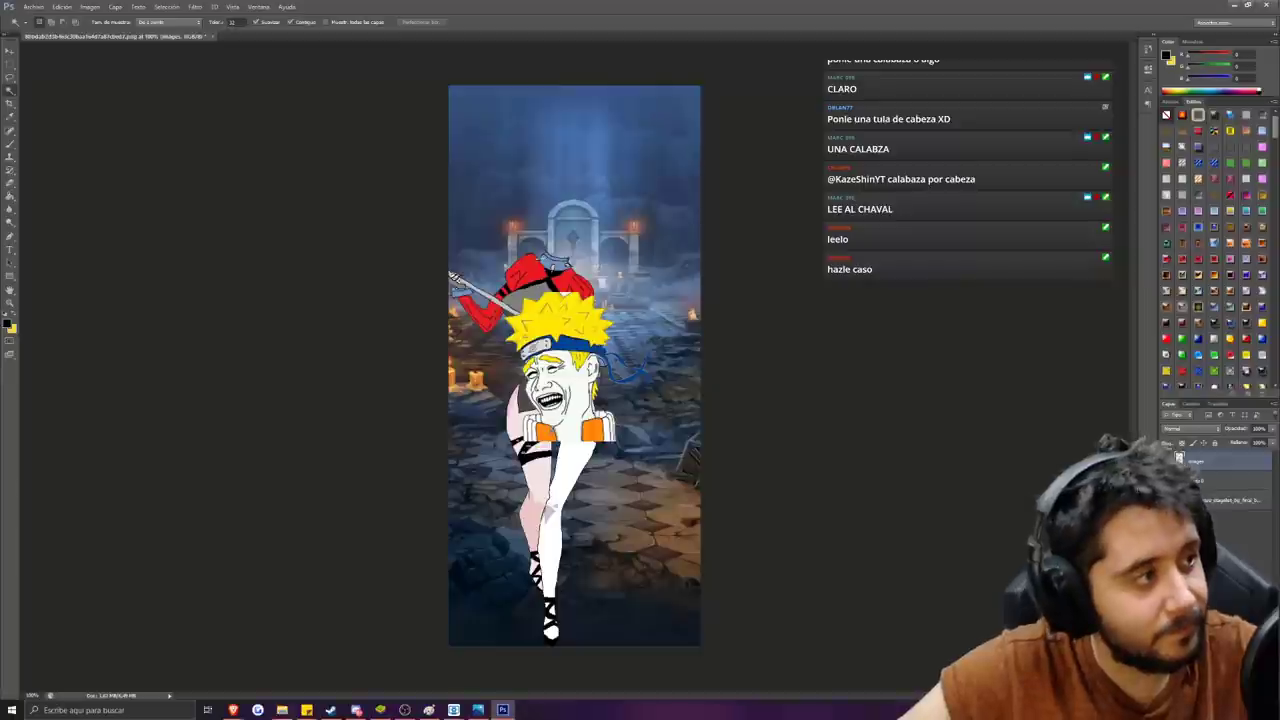
Scale the Naruto face down to head size and position it on the headless figure's neck.
key("ctrl+t")
left_click_drag(650, 440, 551, 240)
key("Return")
key("w")
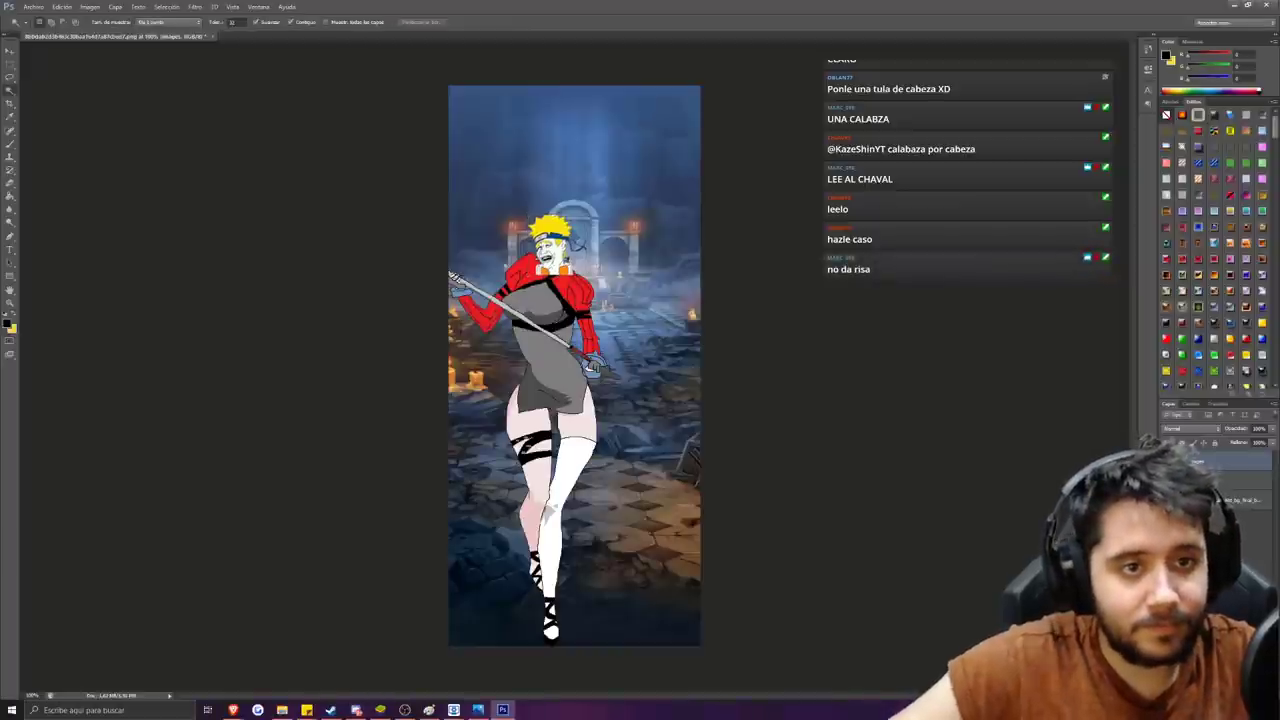
Rotate the Naruto face clockwise, scale it down slightly and reposition it on the figure's neck.
key("ctrl+t")
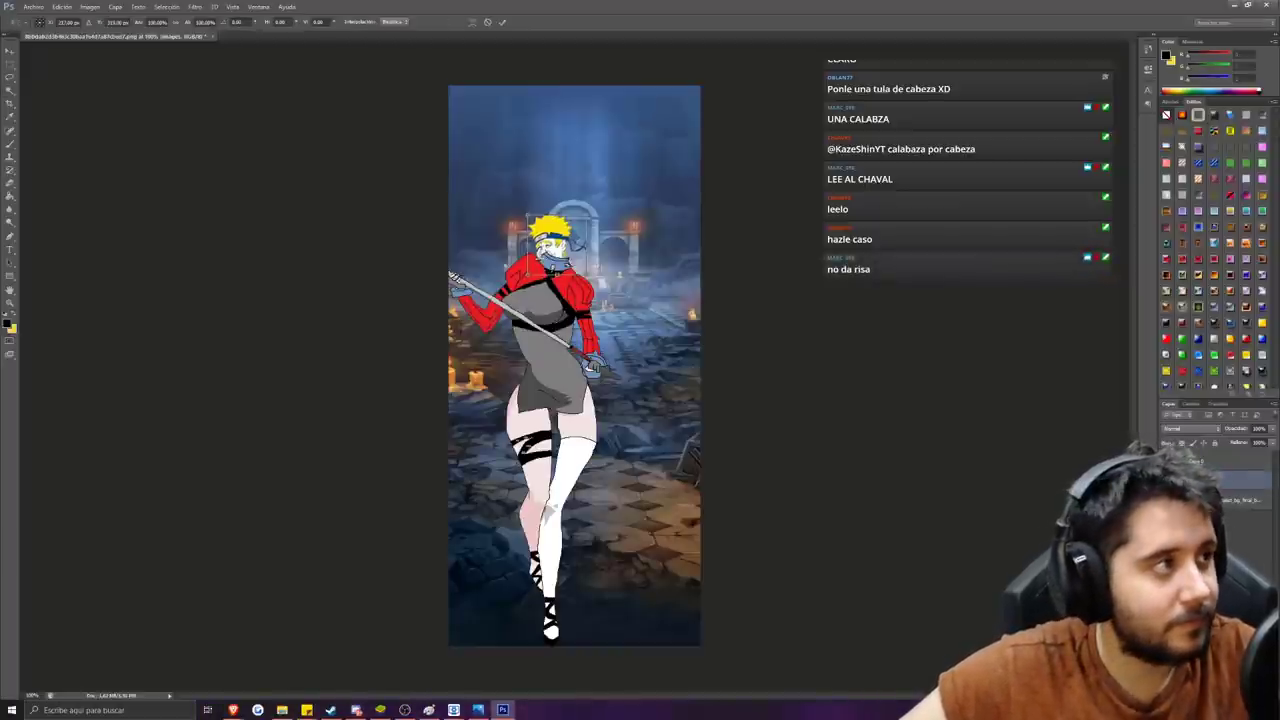
mouse_move(528, 244)
left_mouse_down()
mouse_move(543, 244)
mouse_move(526, 259)
left_mouse_up()
key("ctrl+z")
left_click_drag(583, 182, 592, 187)
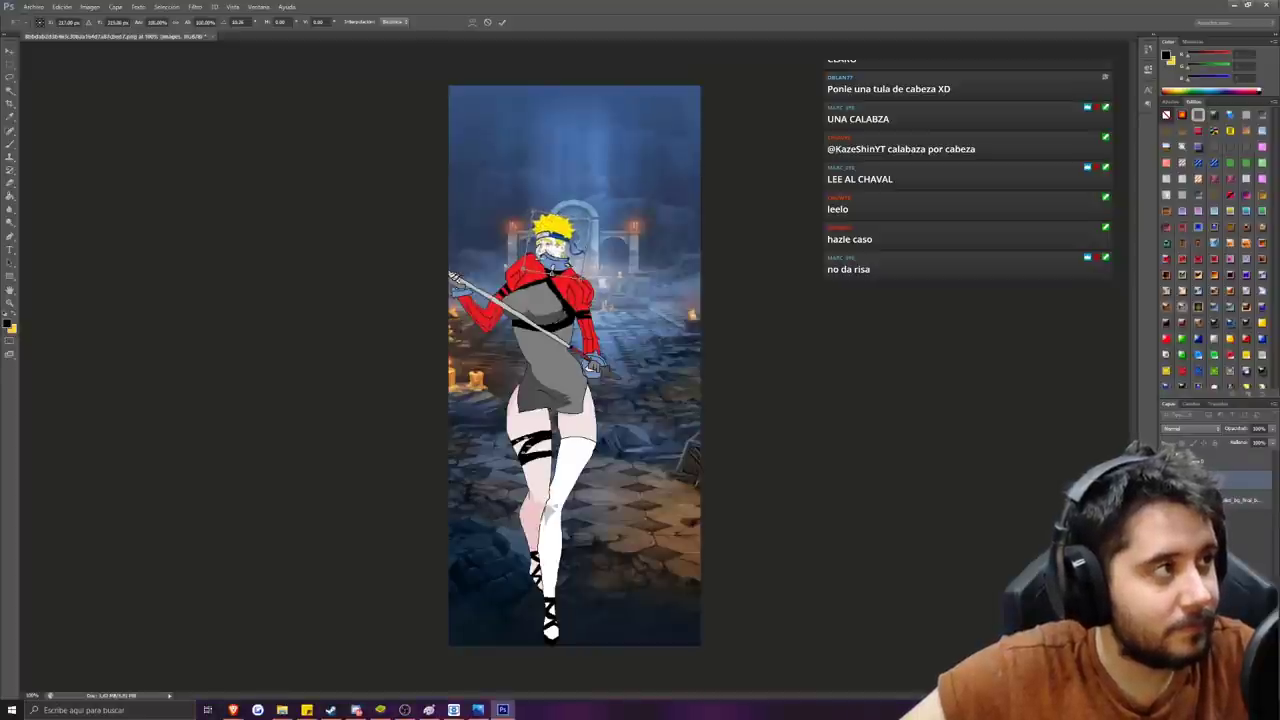
mouse_move(571, 245)
left_mouse_down()
mouse_move(575, 230)
mouse_move(562, 240)
mouse_move(584, 236)
mouse_move(566, 222)
left_mouse_up()
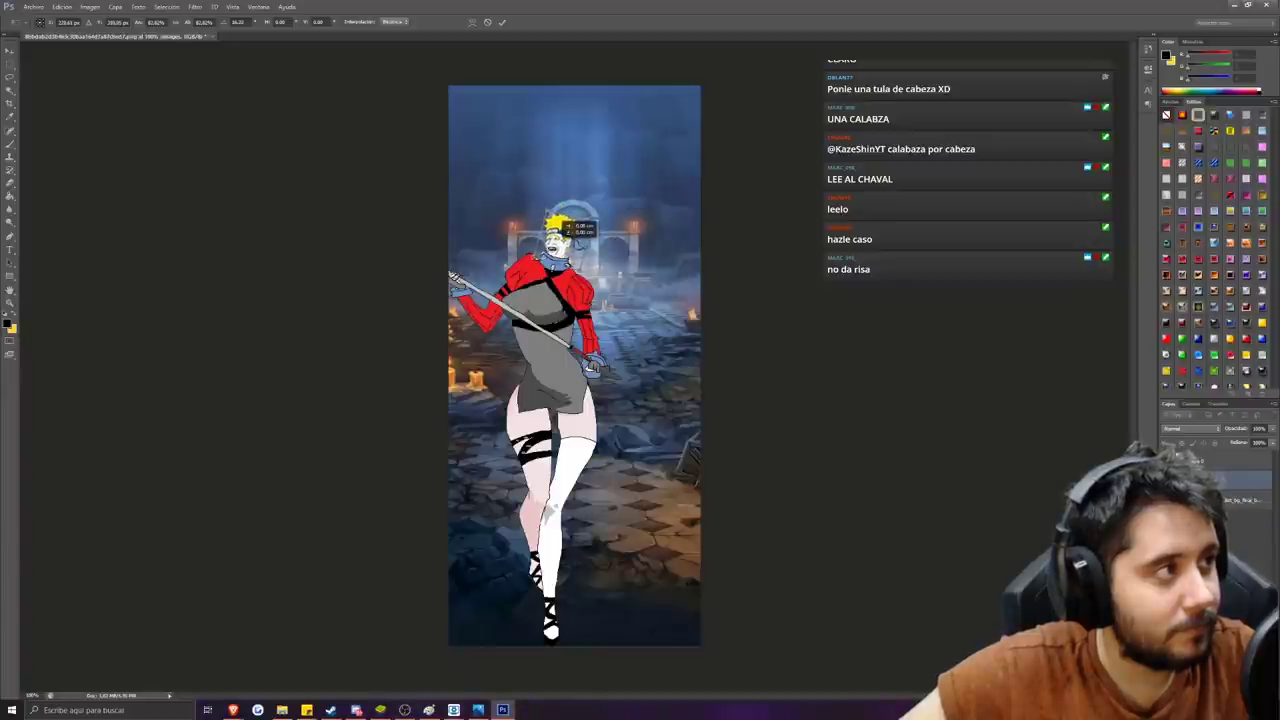
key("Return")
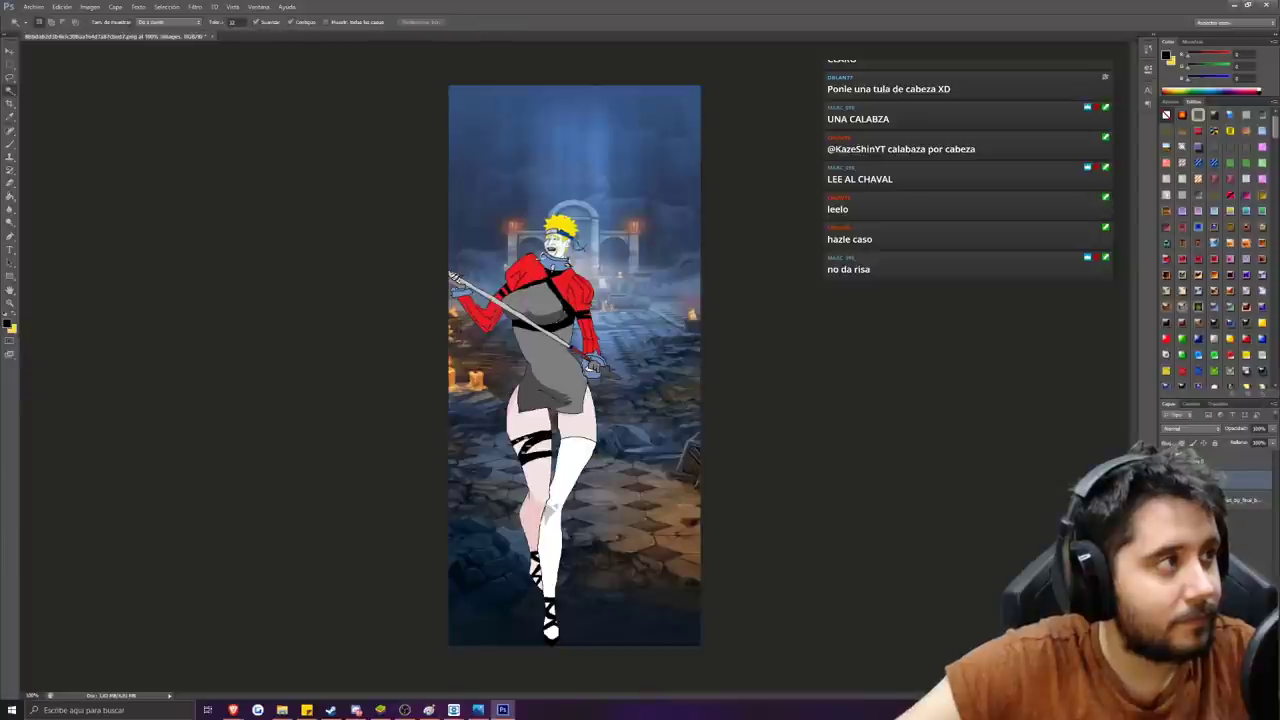
Enlarge the Naruto face slightly, tilt it a few degrees clockwise and settle it on the figure's neck.
key("ctrl+t")
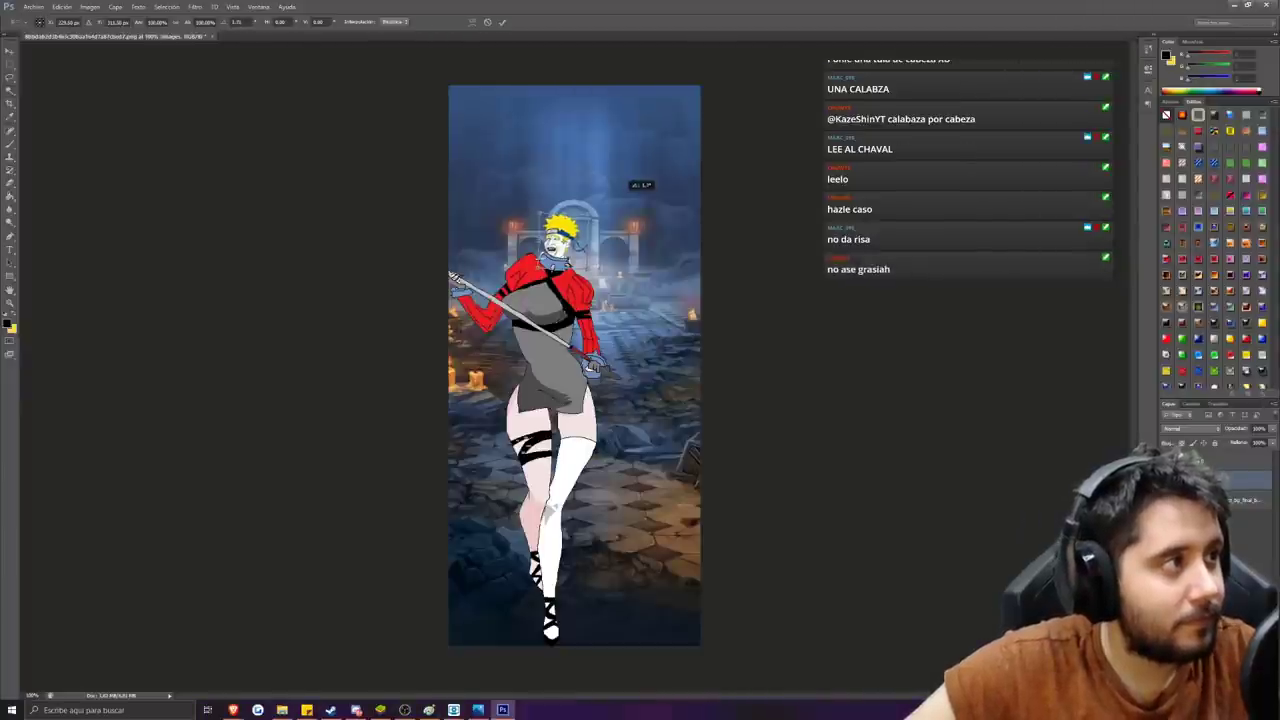
left_click_drag(588, 213, 600, 203)
left_click_drag(632, 202, 633, 207)
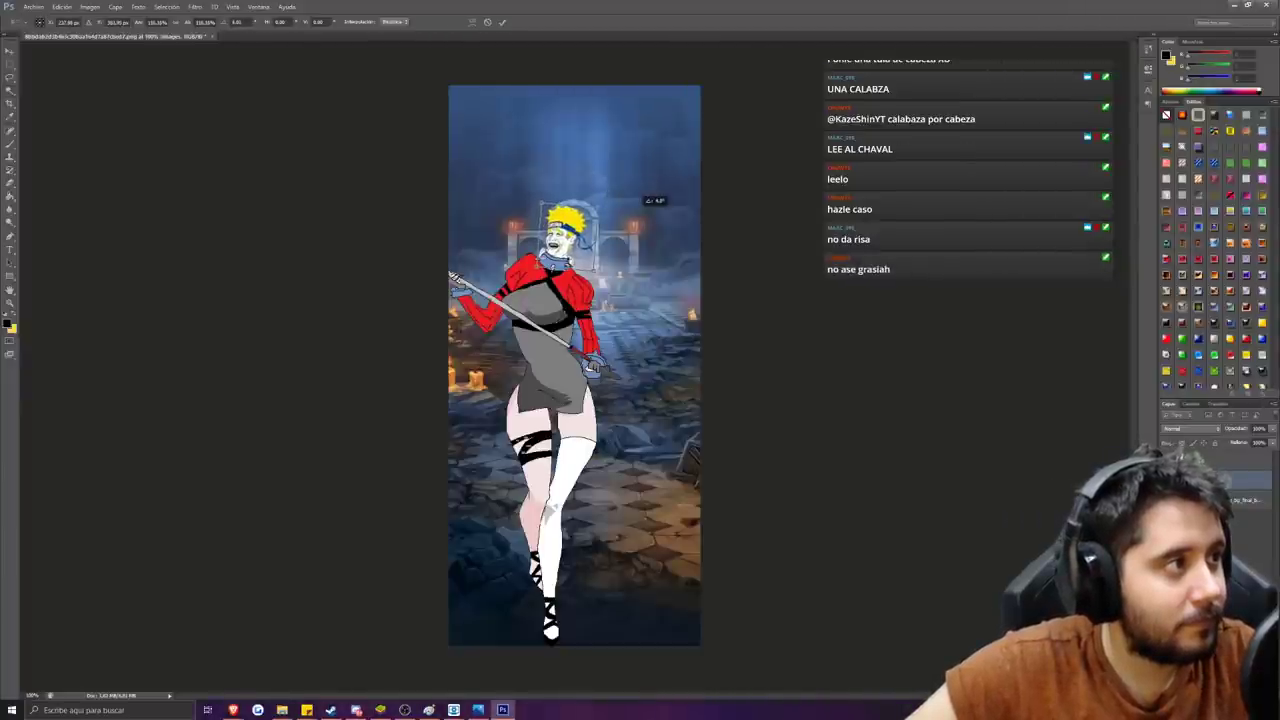
left_click_drag(558, 243, 559, 246)
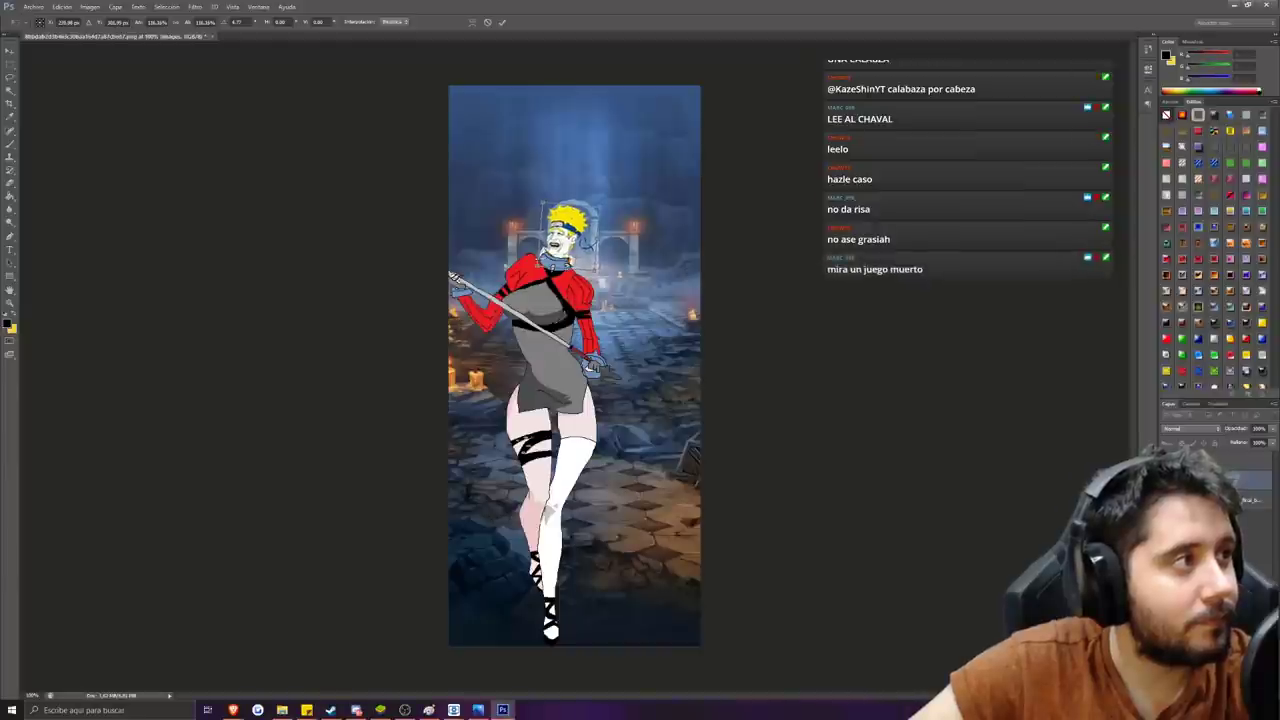
key("Return")
key("w")
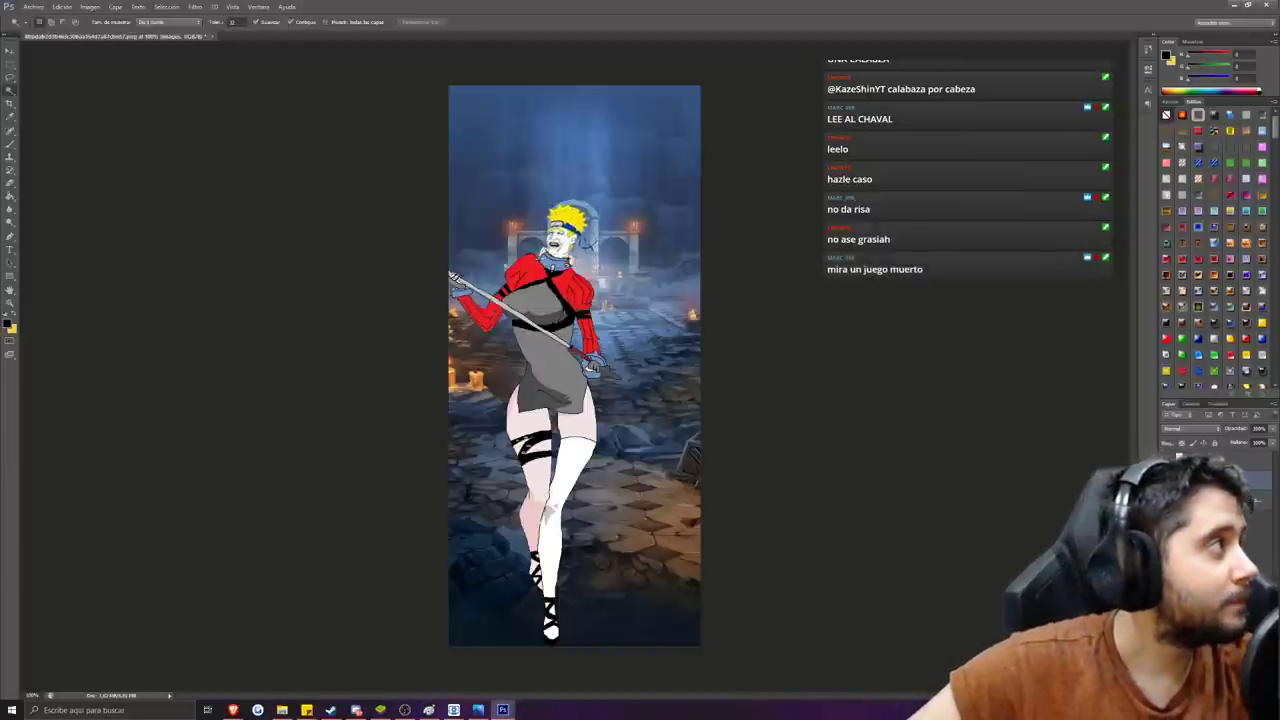
key("b")
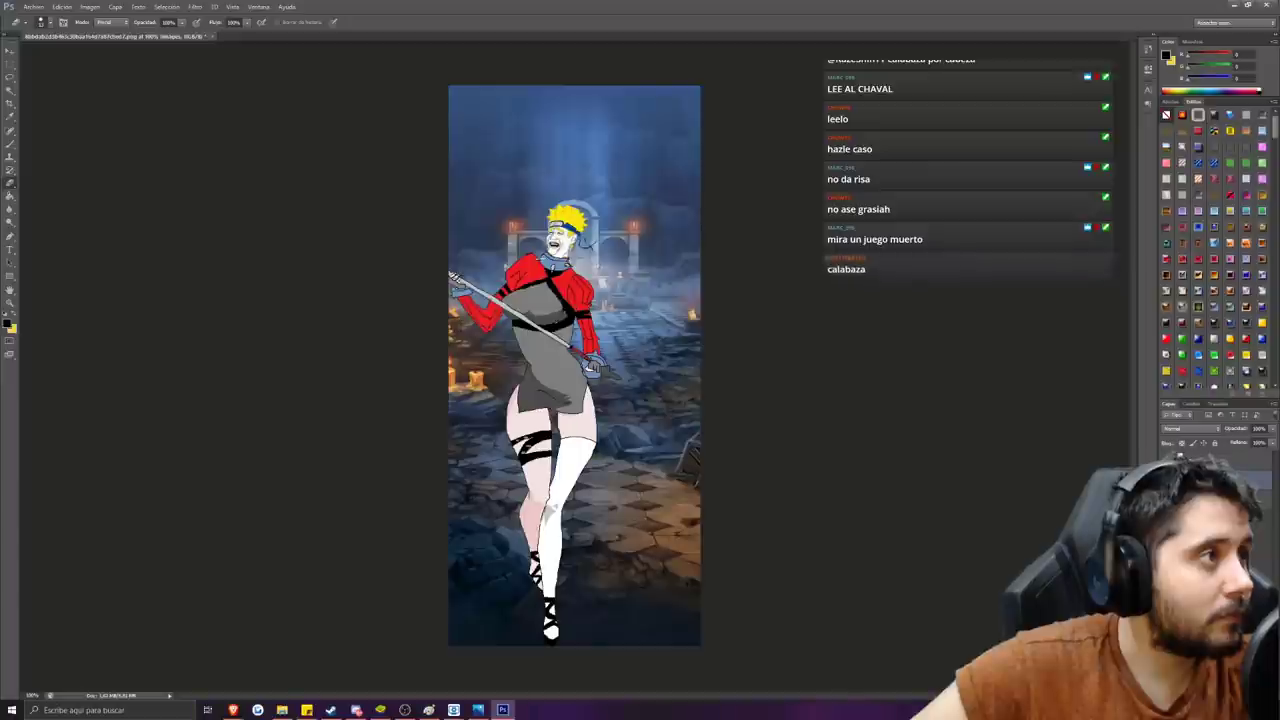
Hide the Naruto face layer and add a new layer directly above the background layer.
key("ctrl+minus")
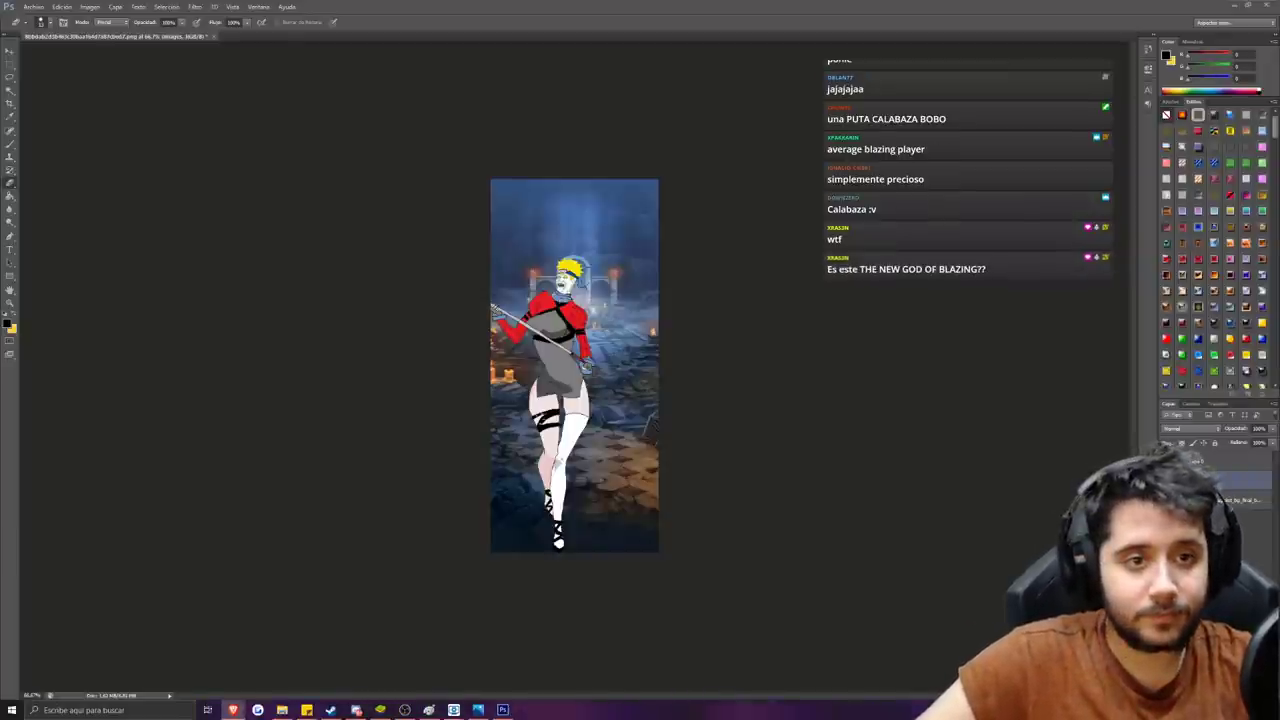
left_click(1166, 480)
left_click(1240, 500)
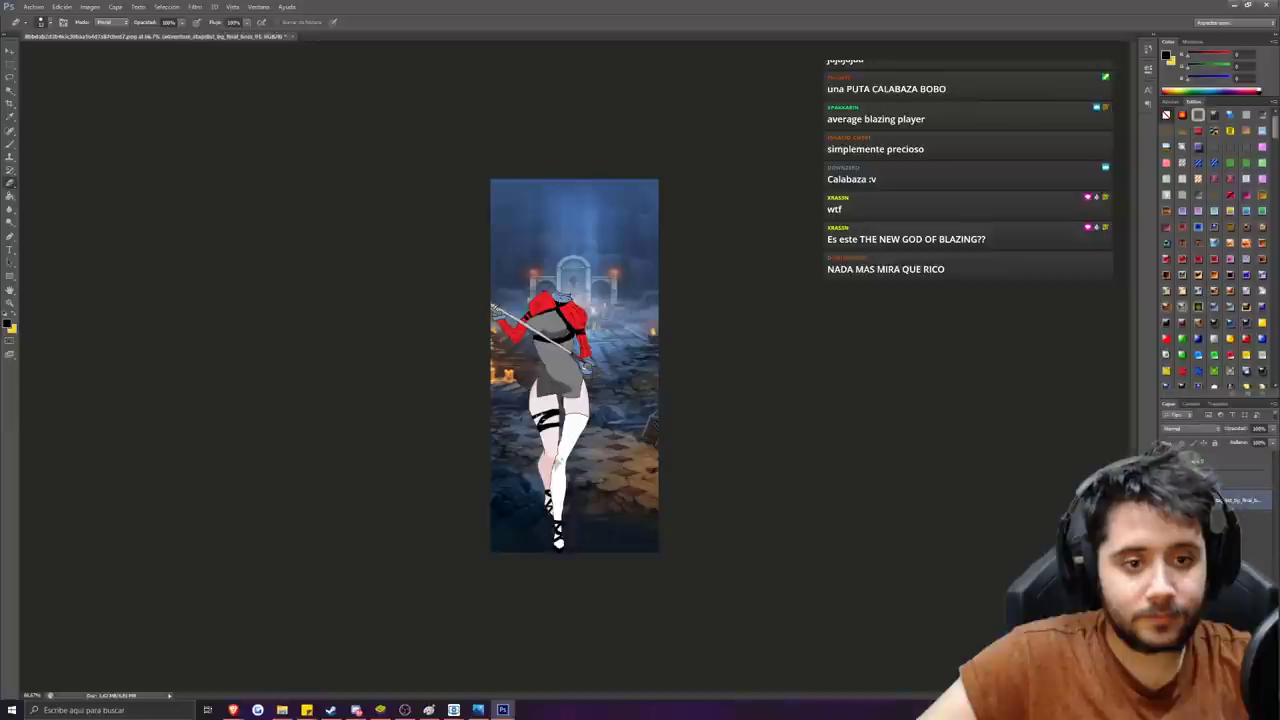
left_click(1247, 691)
Place the Halloween pumpkin picture from the desktop and scale it to head size, slightly tilted, on the figure's neck.
left_click(33, 6)
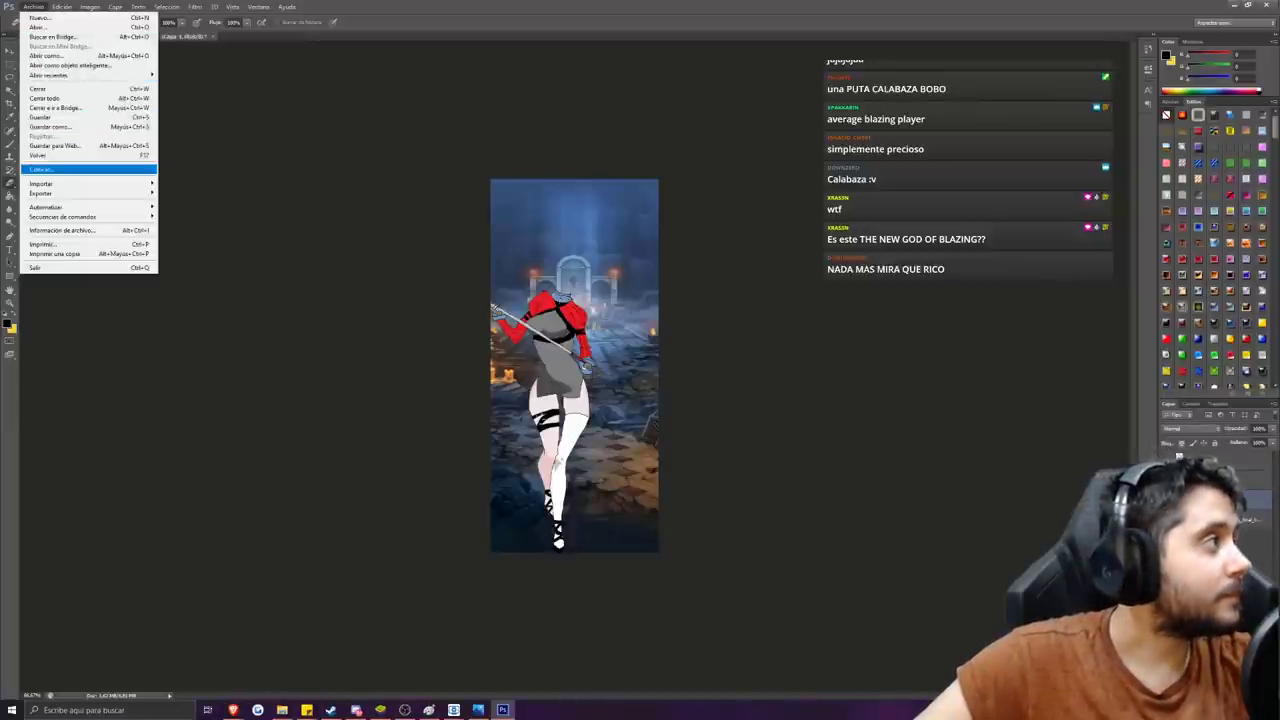
left_click(45, 155)
double_click(343, 65)
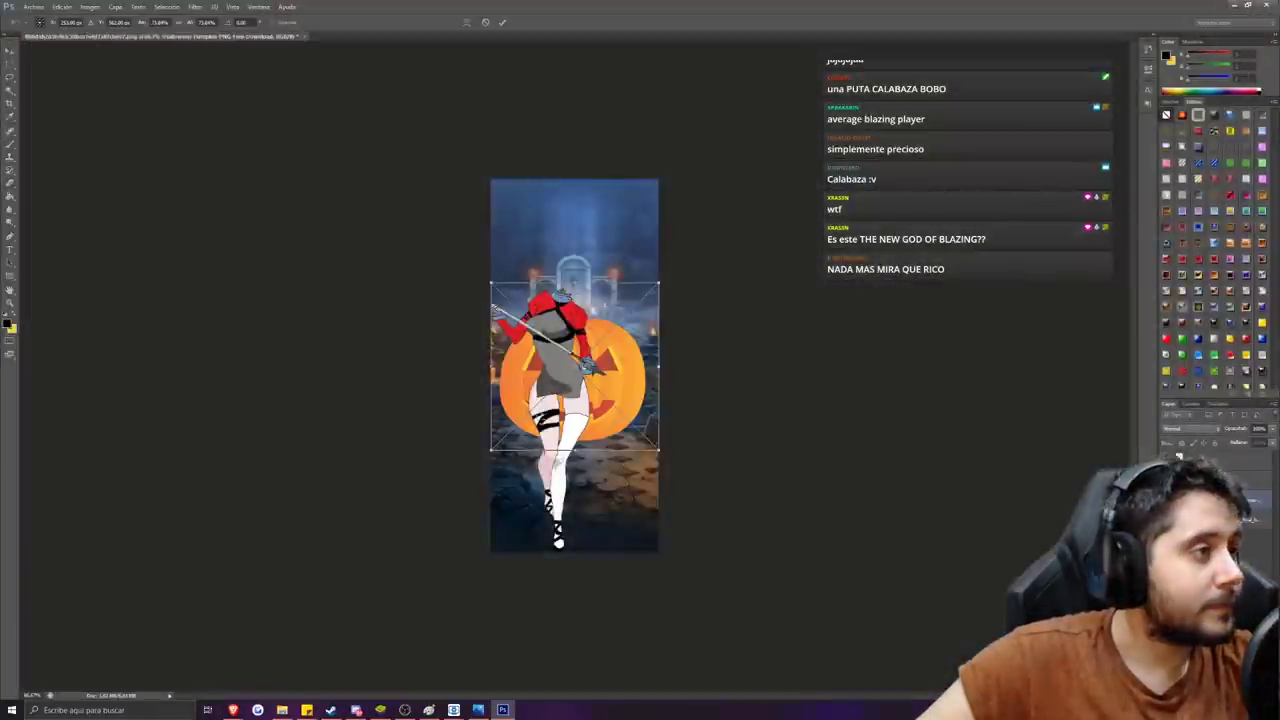
left_click_drag(657, 449, 600, 258)
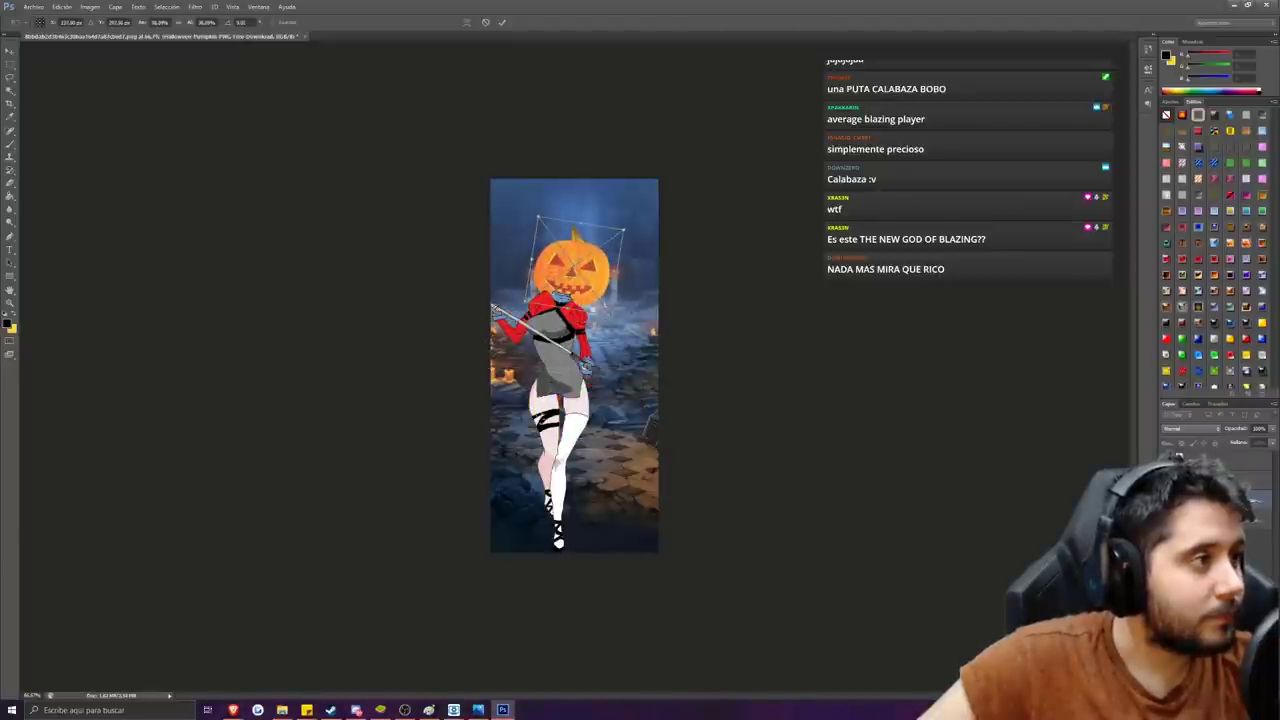
left_click_drag(610, 313, 581, 273)
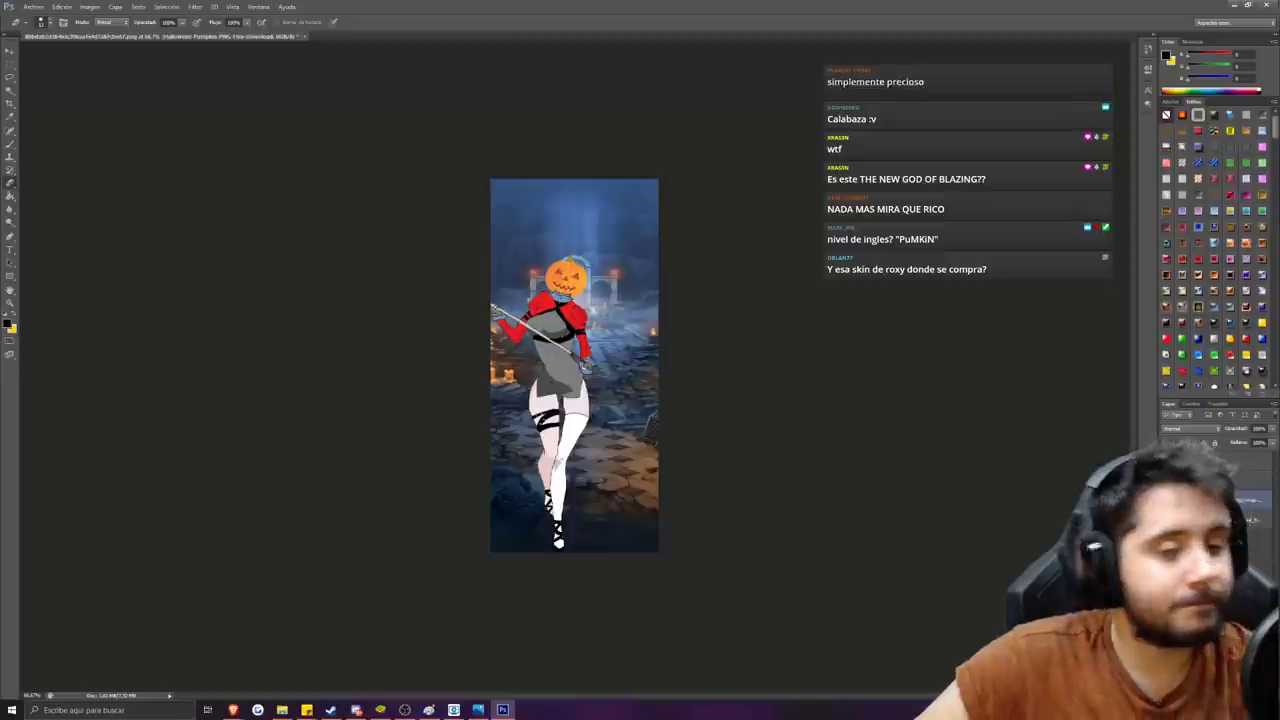
key("Return")
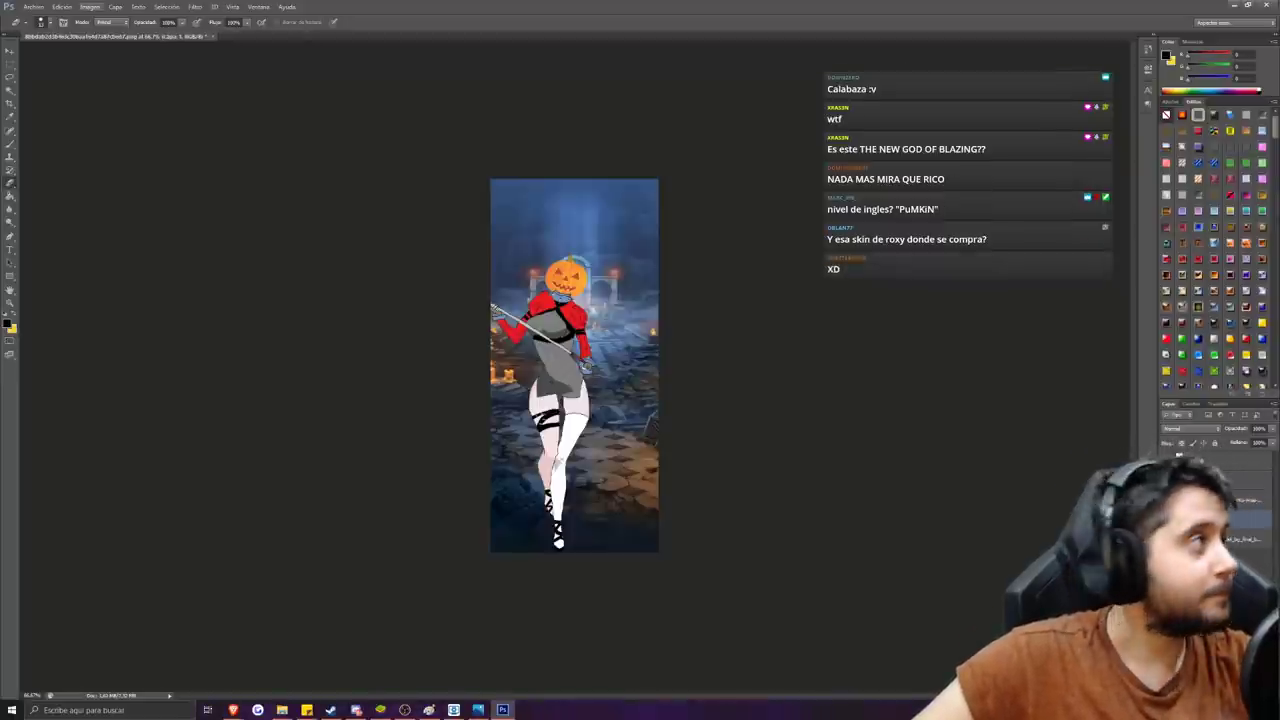
Place the two-character picture from the desktop behind the pumpkin and enlarge it until the blonde character matches the figure's scale.
left_click(34, 7)
left_click(50, 170)
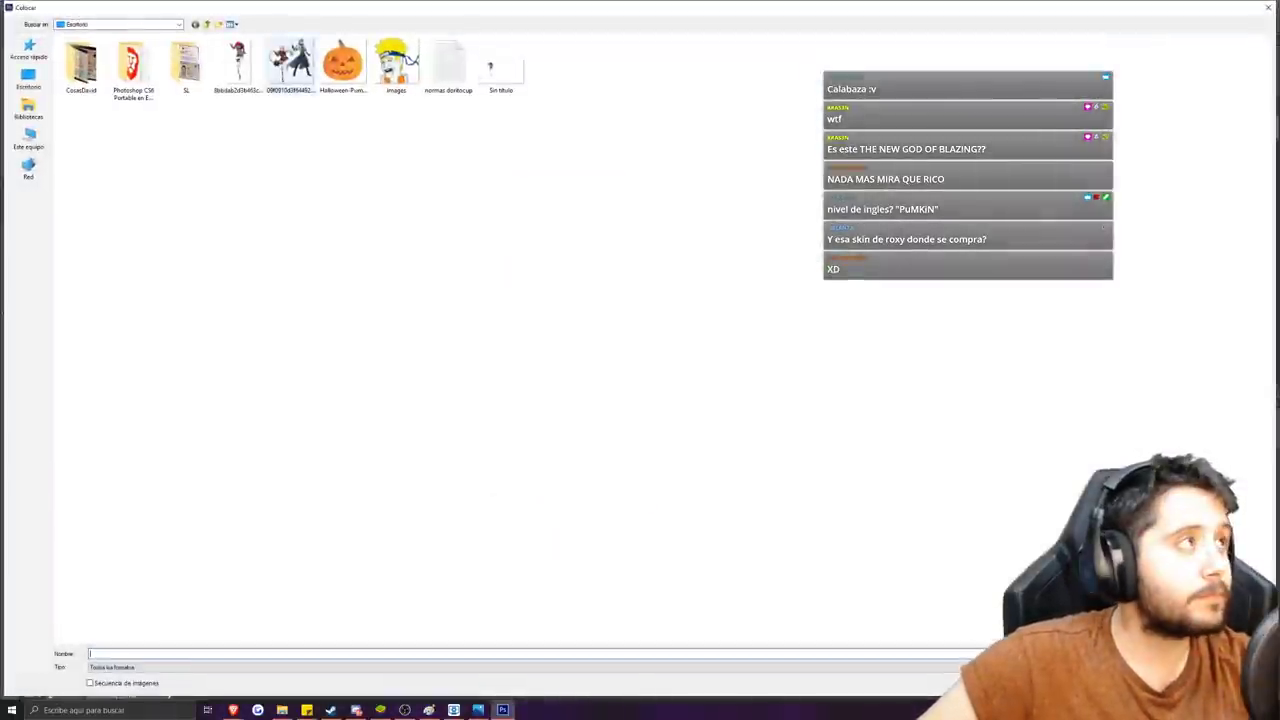
double_click(290, 60)
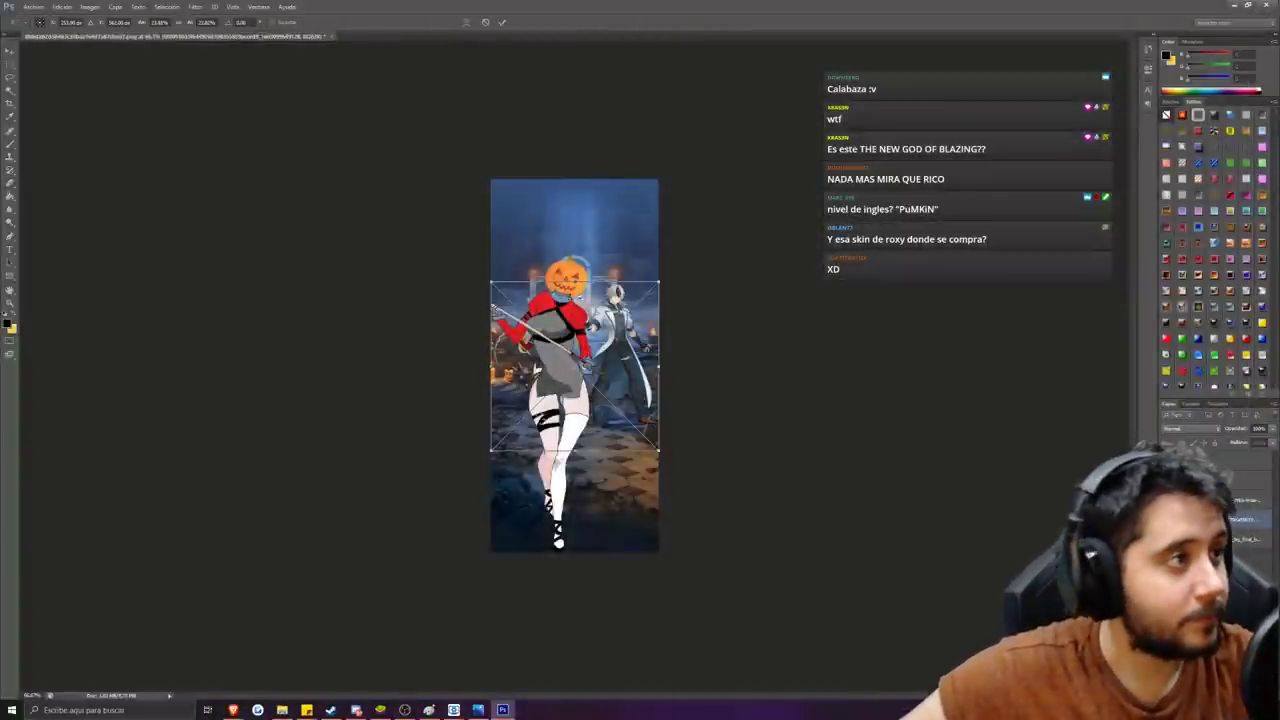
left_click_drag(659, 282, 774, 157)
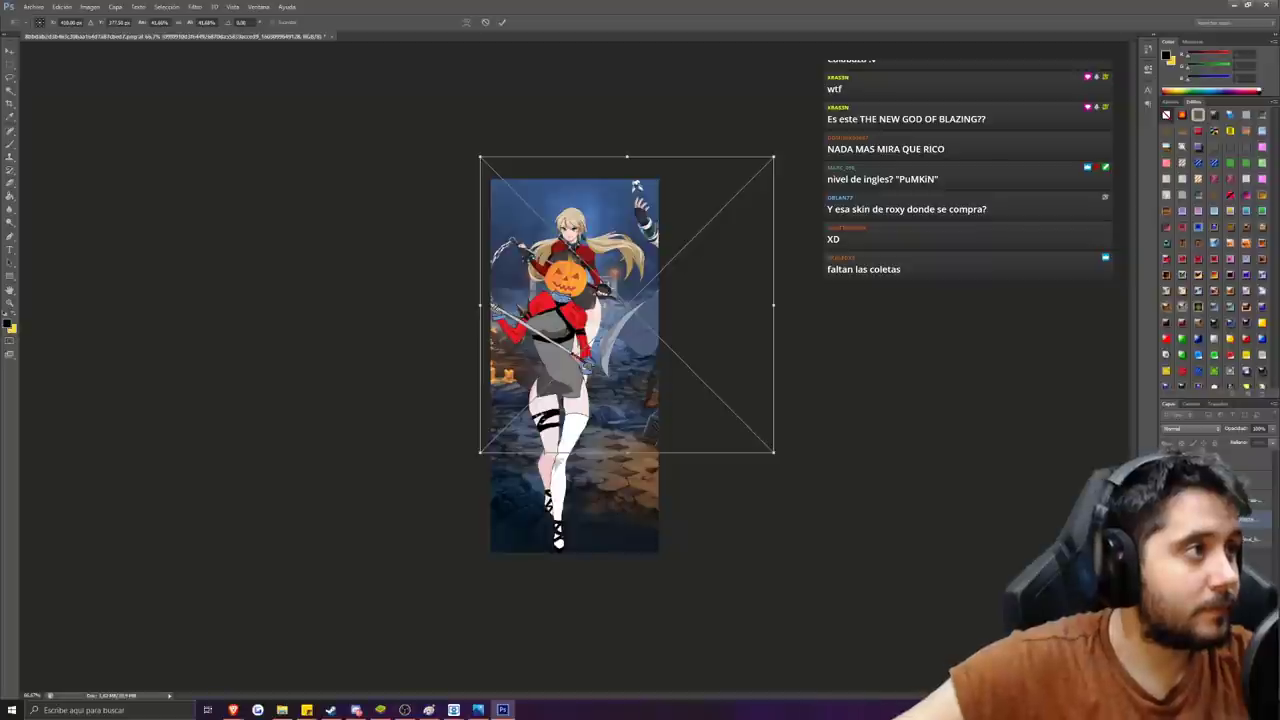
key("Return")
Rasterize the placed two-character picture so its pixels can be edited.
key("ctrl+plus")
key("ctrl+plus")
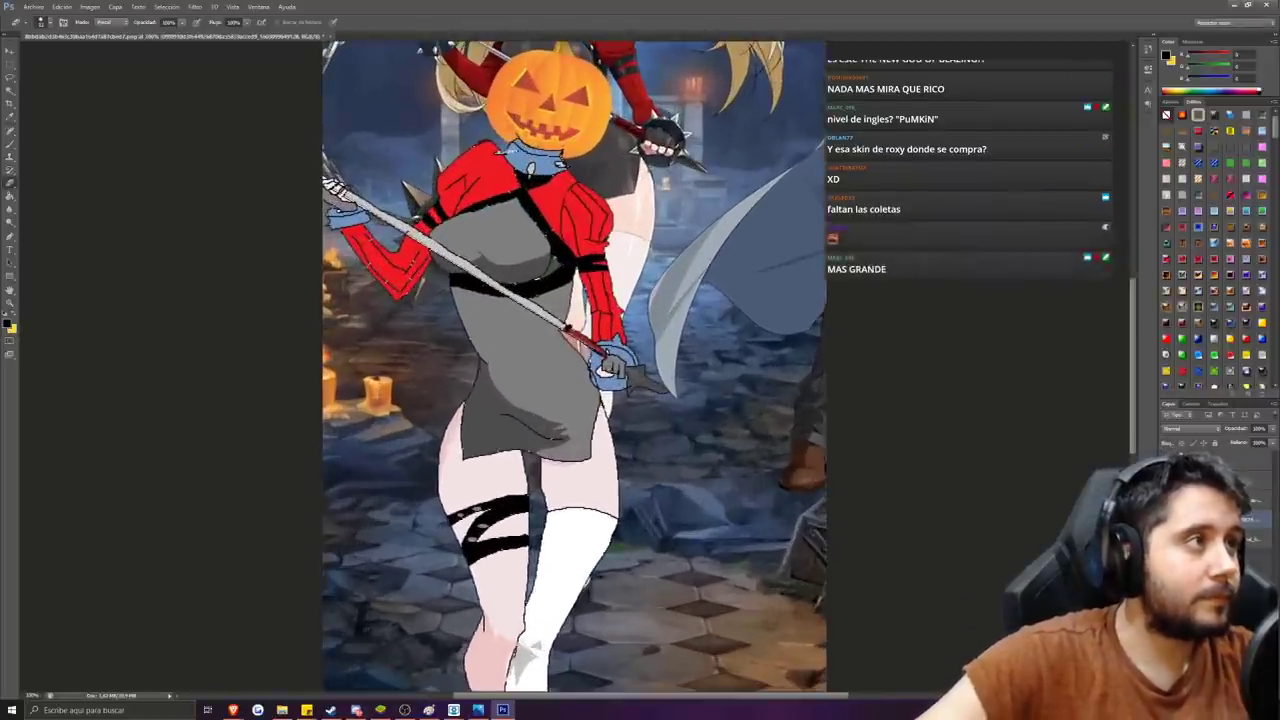
scroll(574, 366, "up", 5)
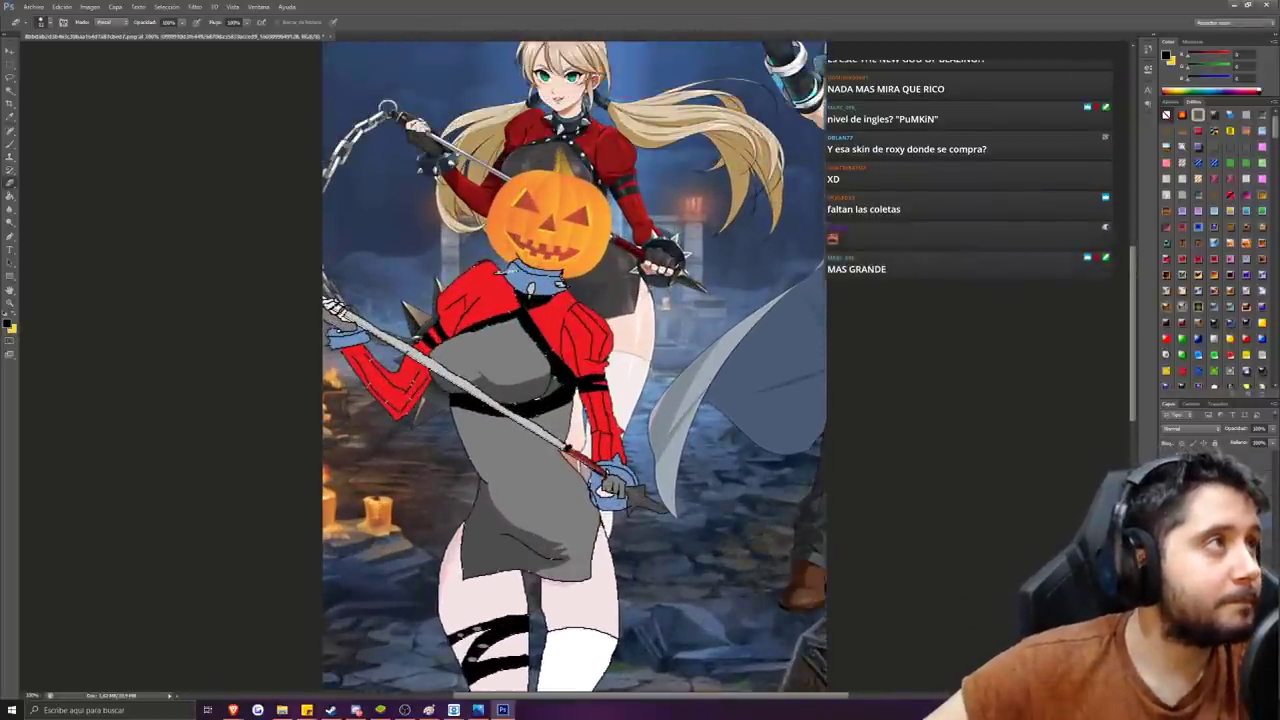
scroll(574, 366, "up", 1)
left_click(552, 290)
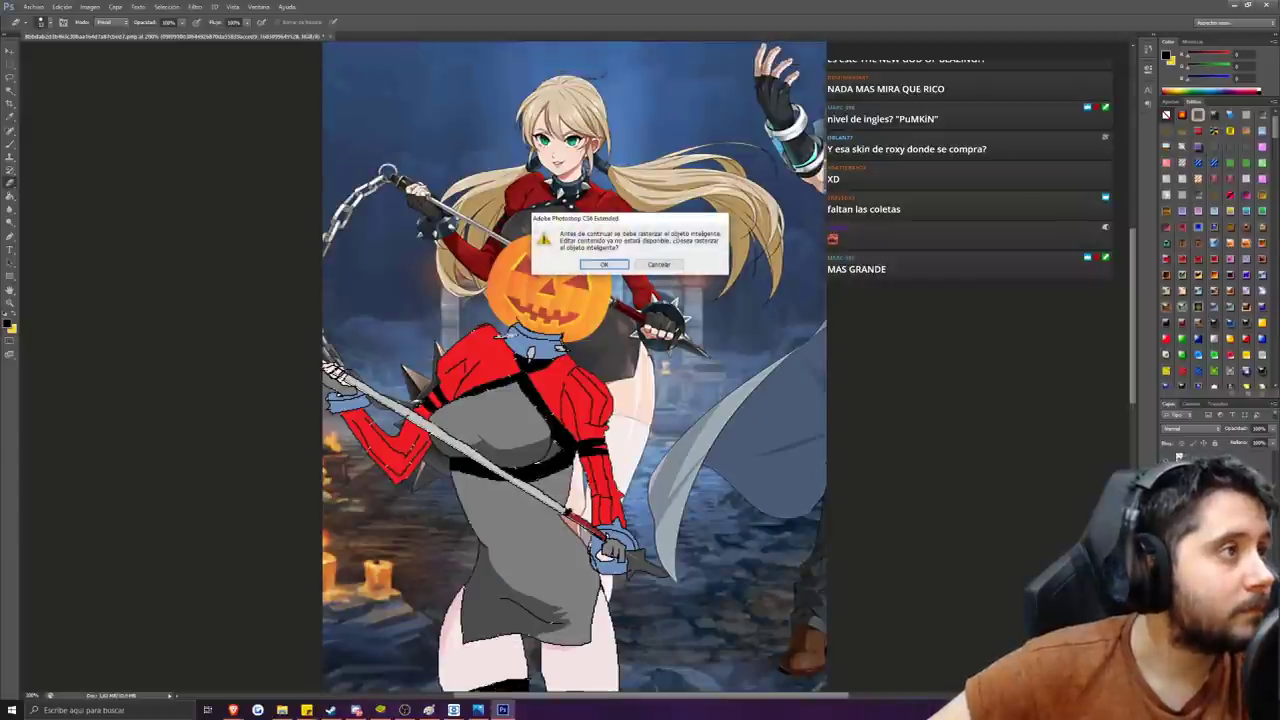
key("Return")
Delete the blonde character's face, collar area and upper torso using Magic Wand selections, keeping her hair.
key("w")
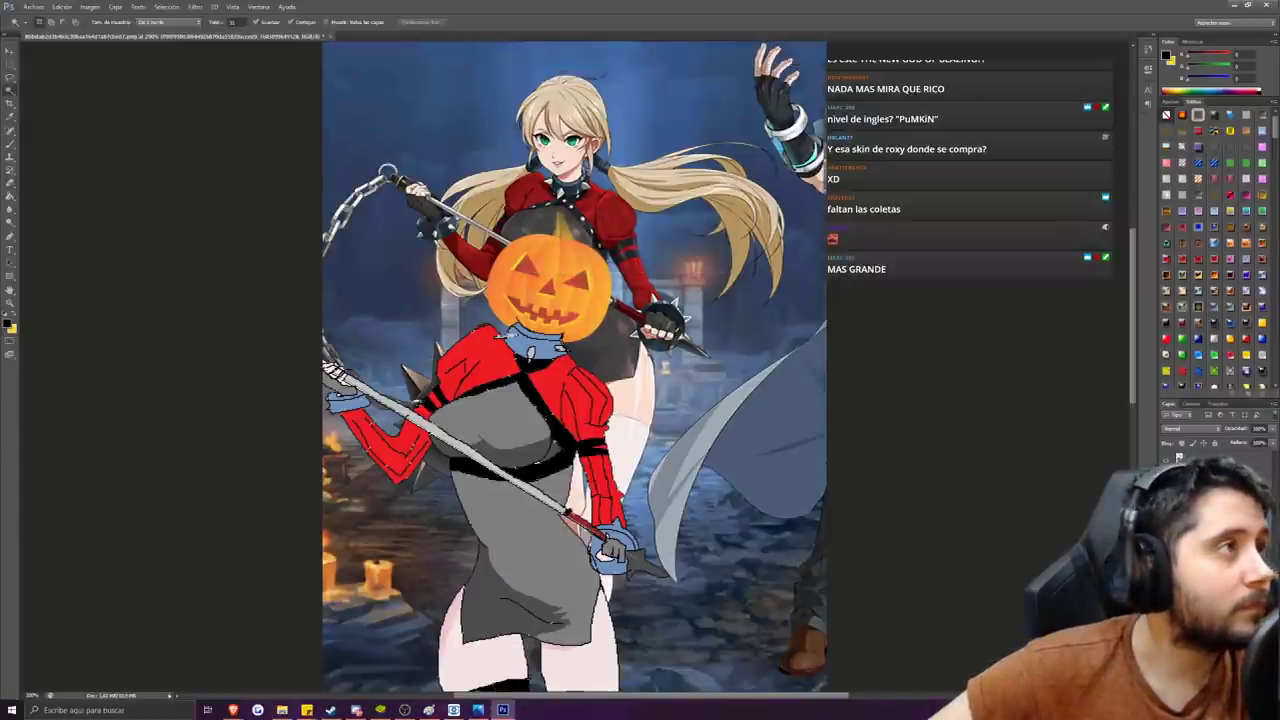
left_click(557, 155)
key("Delete")
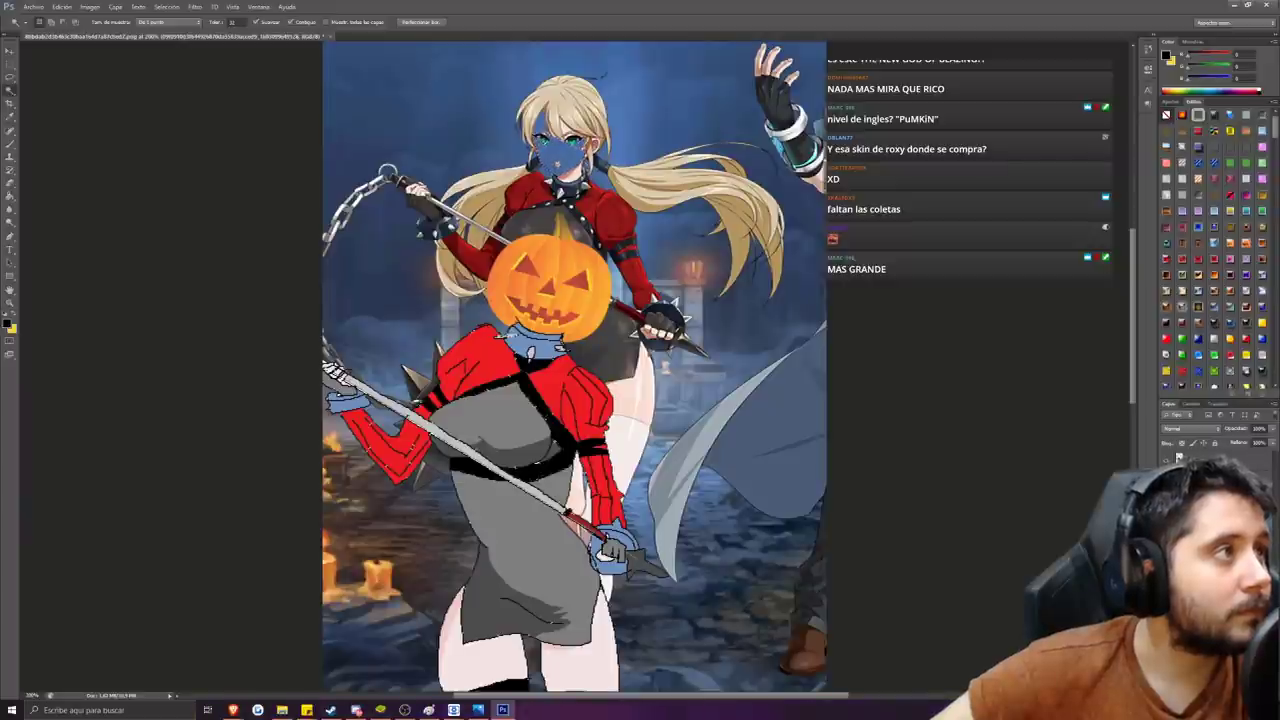
key("Delete")
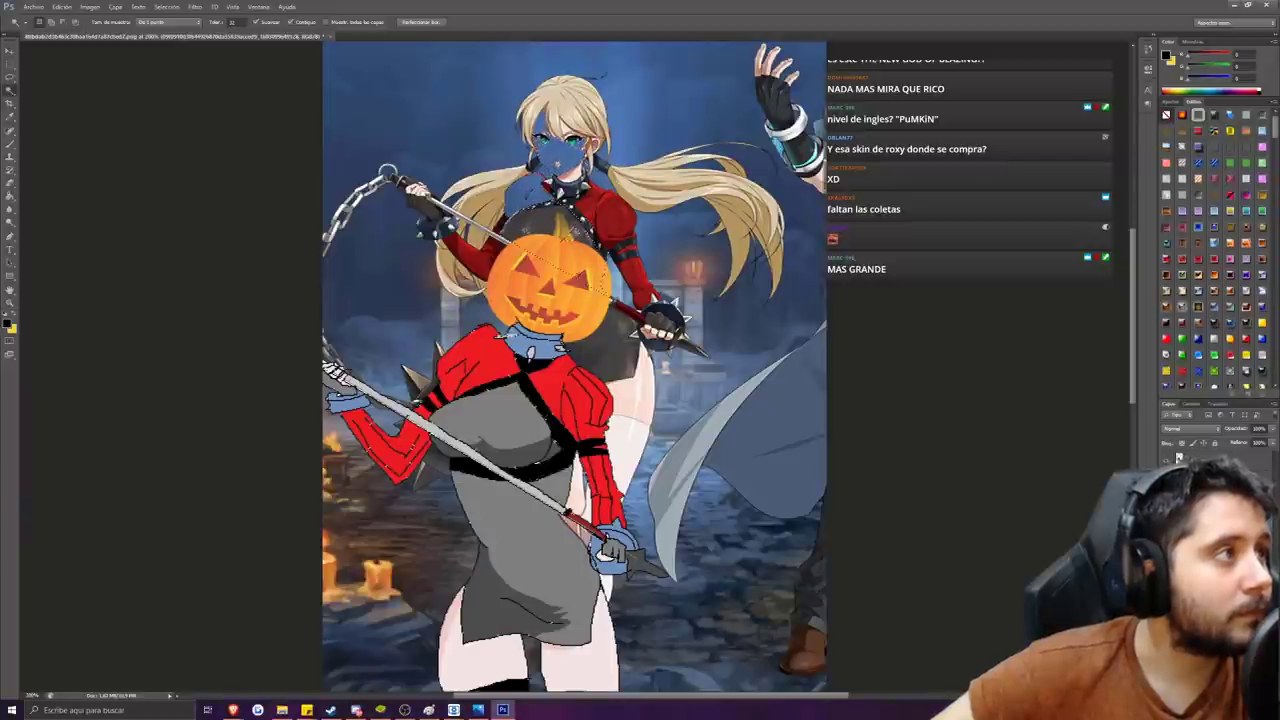
key("Delete")
left_click(610, 216)
key("Delete")
left_click(569, 188)
key("Delete")
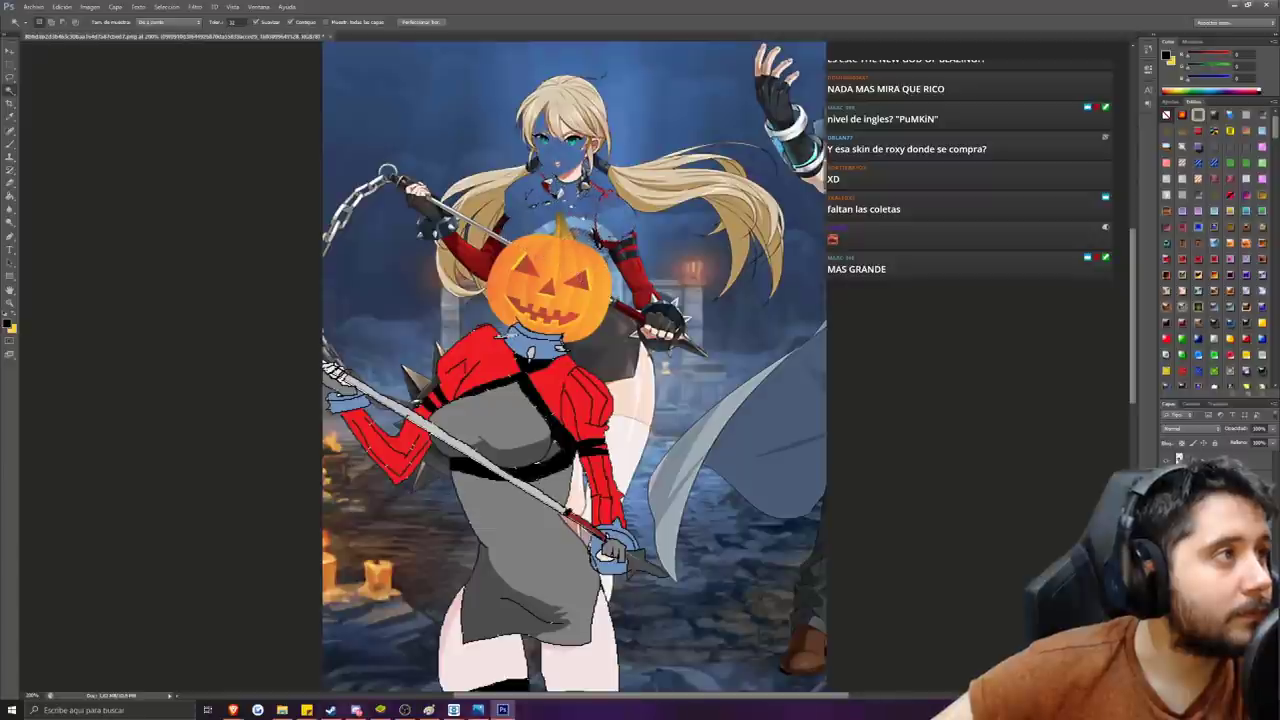
key("ctrl+d")
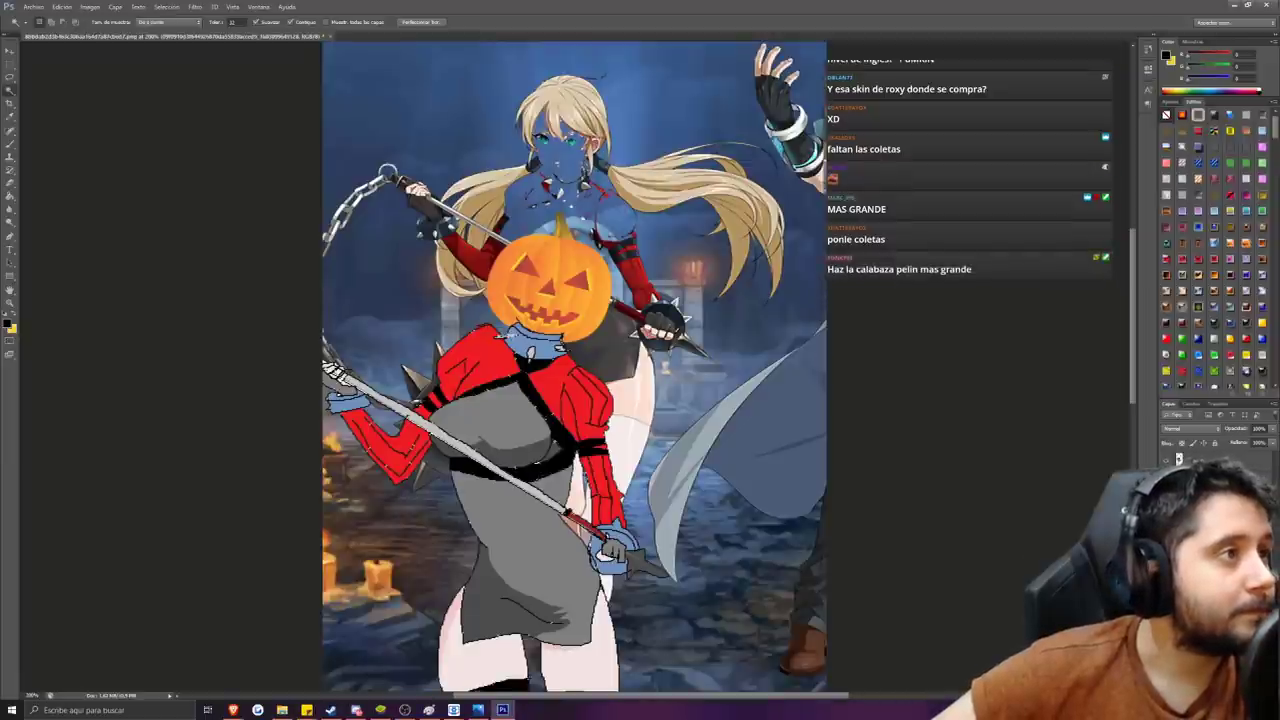
Delete the blonde character's red sleeve beside the pumpkin, plus her other arm, waist and hips.
left_click(474, 259)
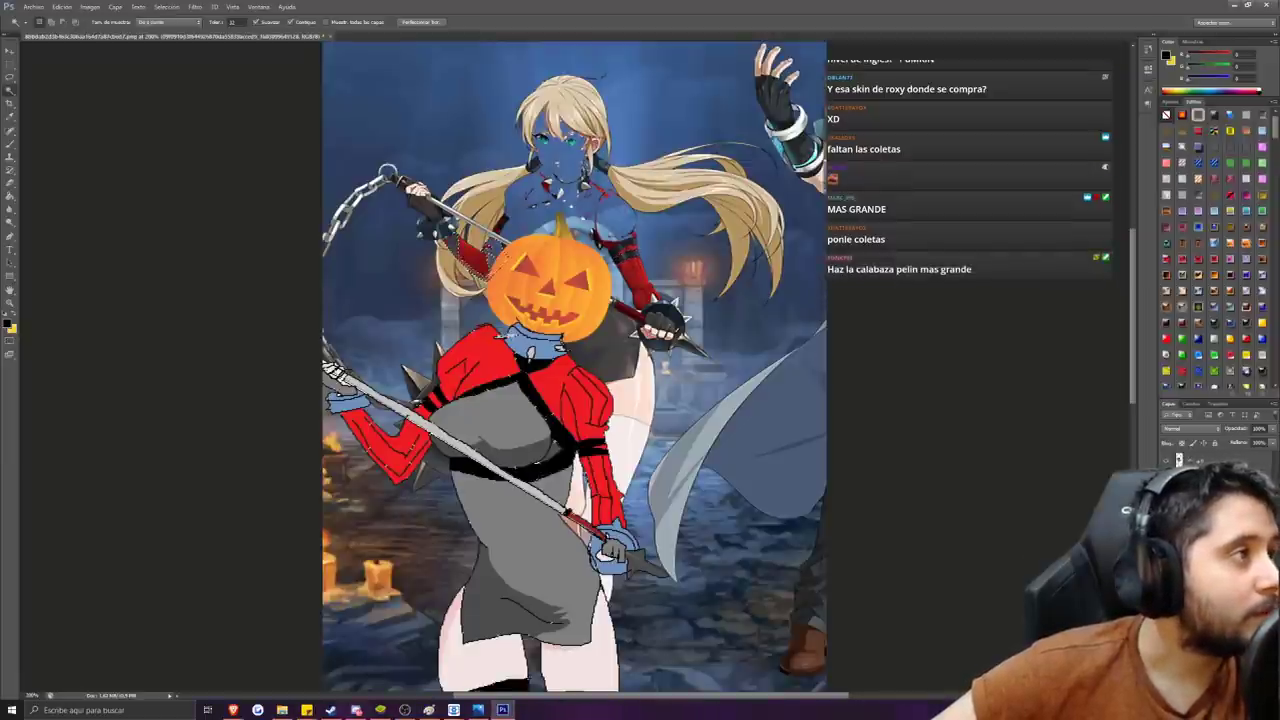
key("ctrl+d")
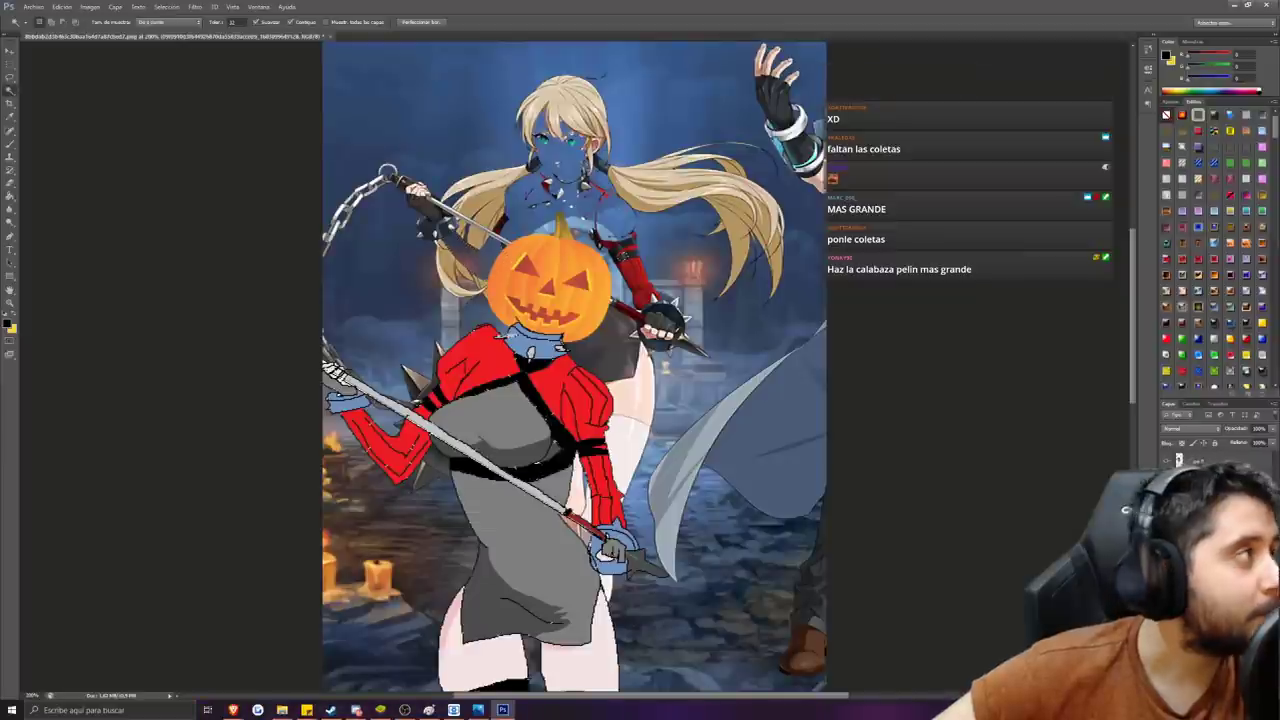
key("m")
left_click_drag(600, 228, 698, 418)
key("Delete")
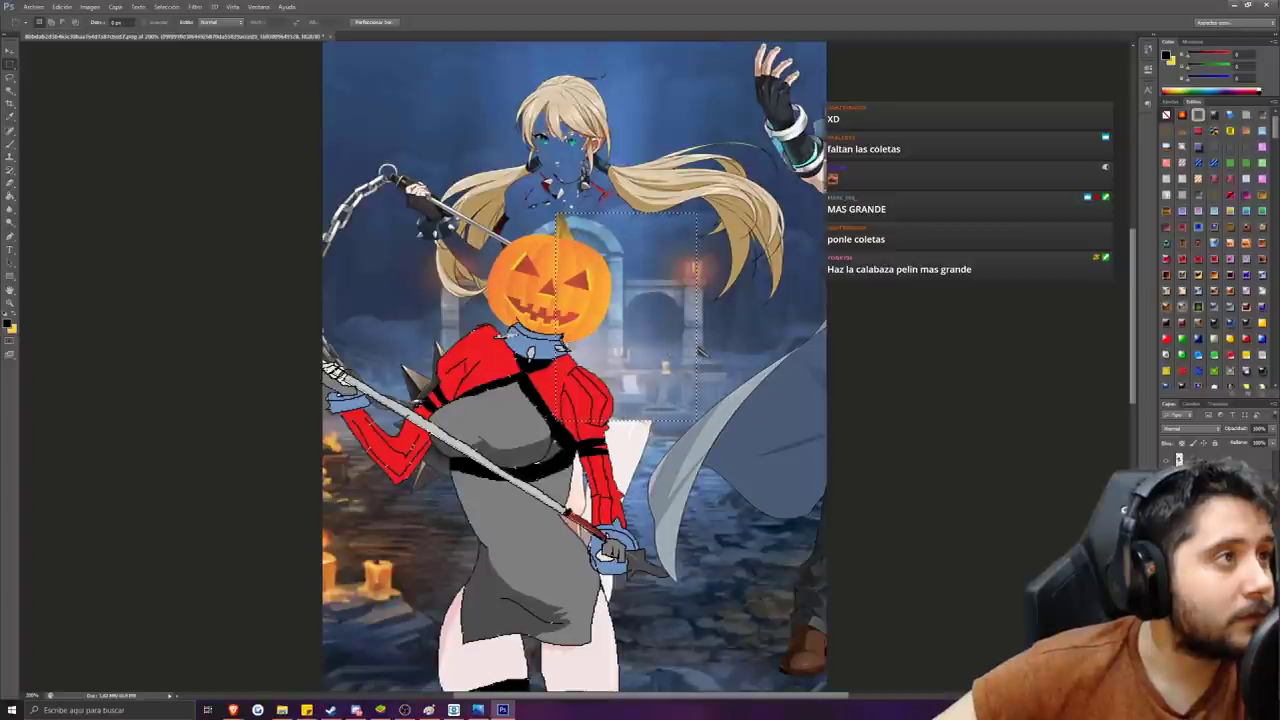
Delete the second character's blue-grey cape beside the figure using a rectangular selection.
left_click_drag(632, 298, 812, 416)
key("Delete")
key("Delete")
key("Delete")
key("Delete")
Delete the second character's raised gloved arm above the blonde pigtail using rectangular selections.
left_click_drag(814, 415, 824, 414)
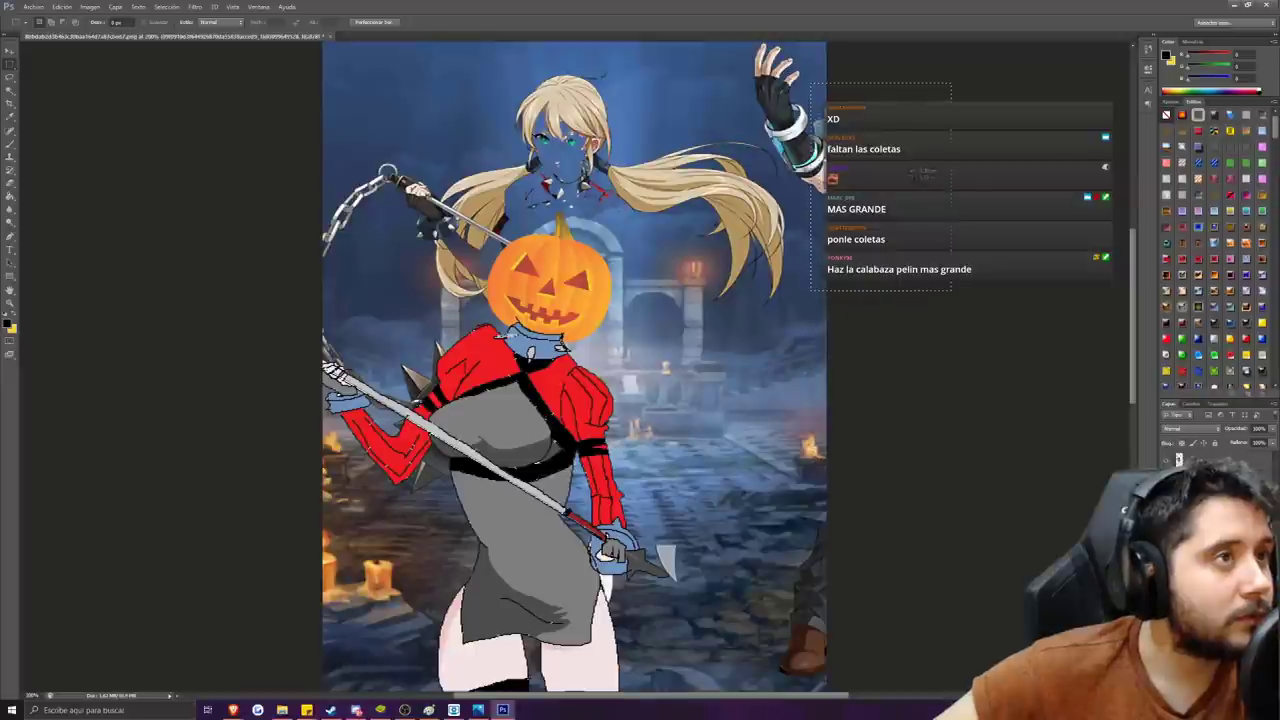
key("Delete")
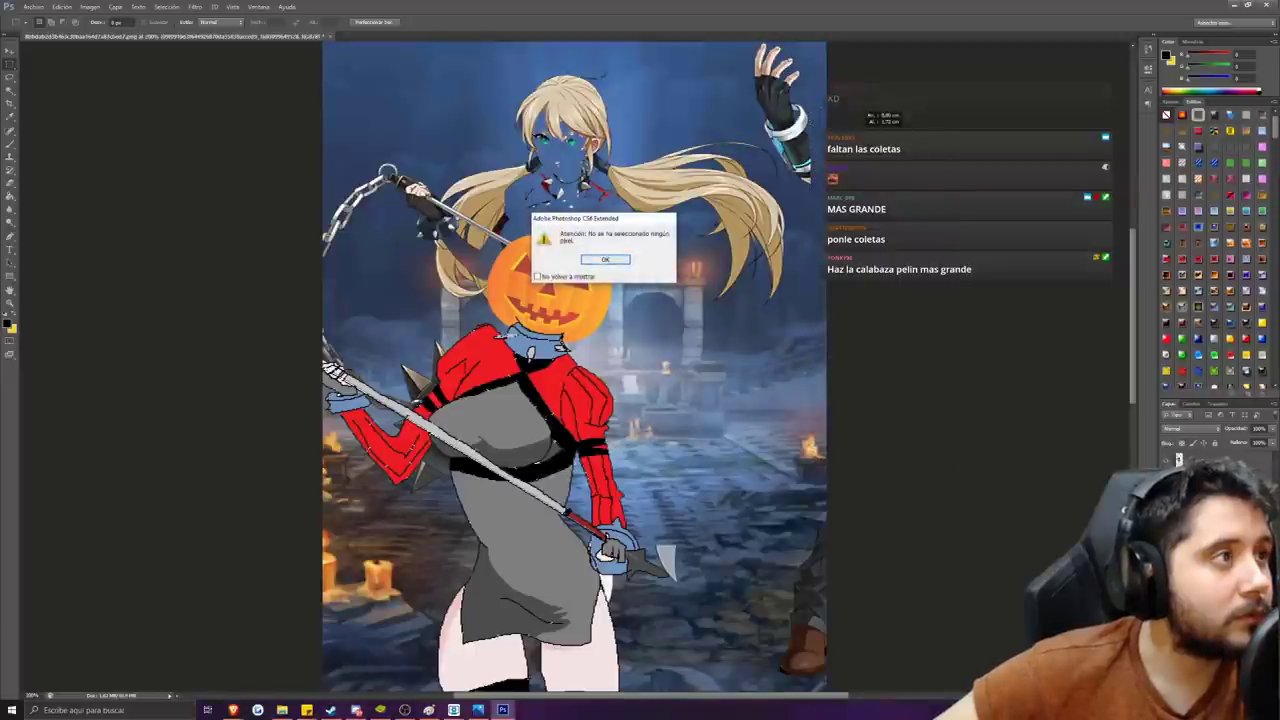
key("Return")
left_click_drag(743, 45, 803, 111)
key("Delete")
key("Delete")
mouse_move(793, 108)
left_mouse_down()
mouse_move(792, 124)
mouse_move(815, 116)
left_mouse_up()
key("Delete")
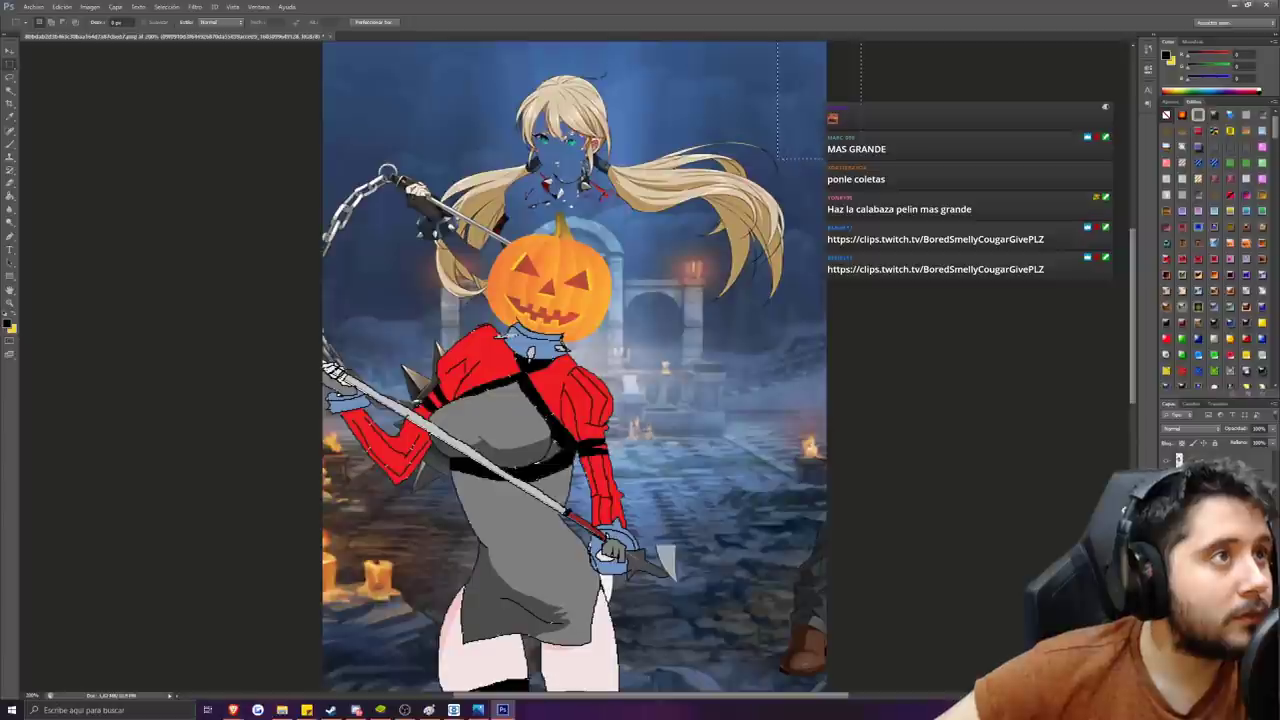
Delete the second character's leg and brown boot at the canvas edge using a rectangular selection.
left_click_drag(888, 272, 838, 530)
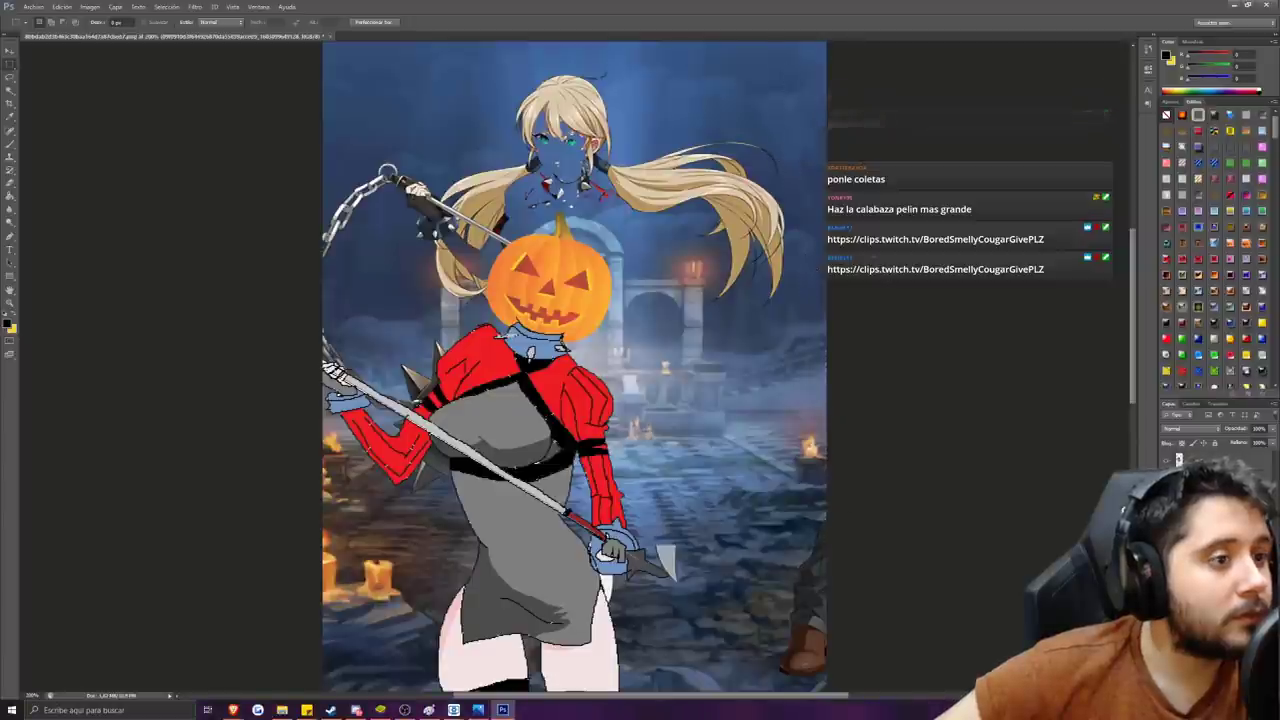
left_click_drag(868, 350, 811, 582)
left_click_drag(850, 432, 738, 692)
key("Delete")
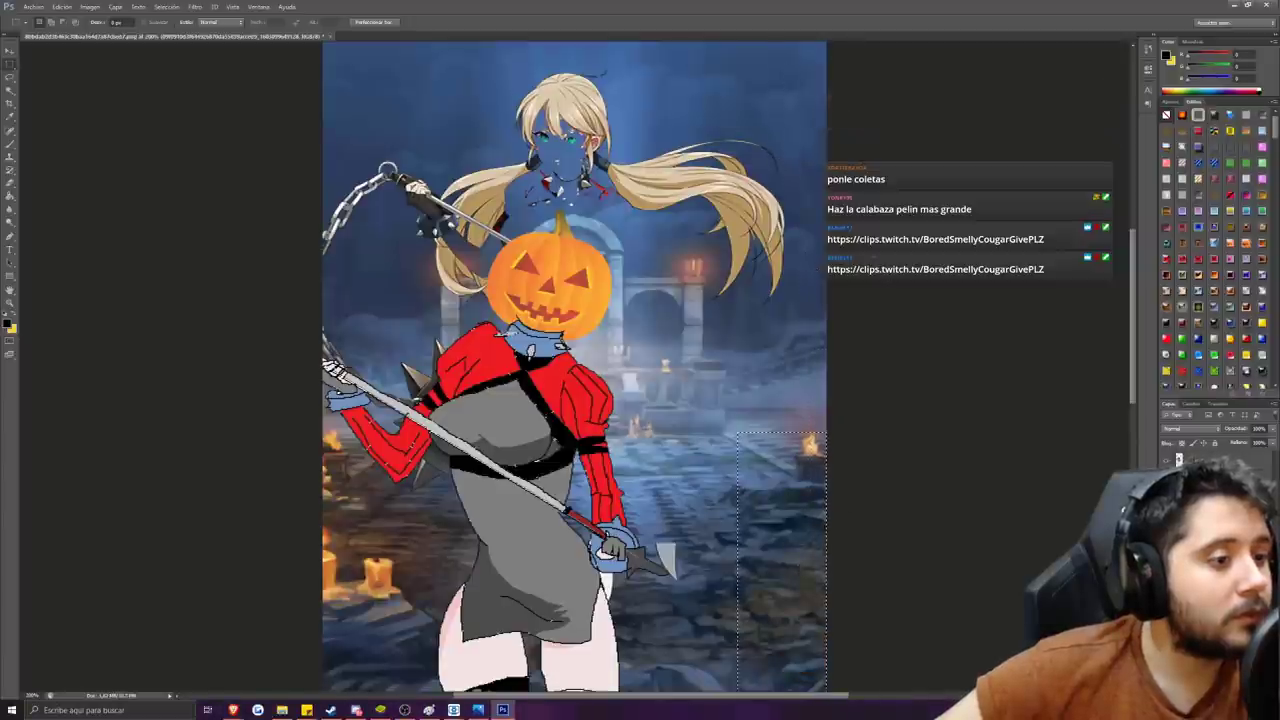
Delete the blonde character's leftover mouth, chin and collar details above the pumpkin using rectangular selections.
key("ctrl+d")
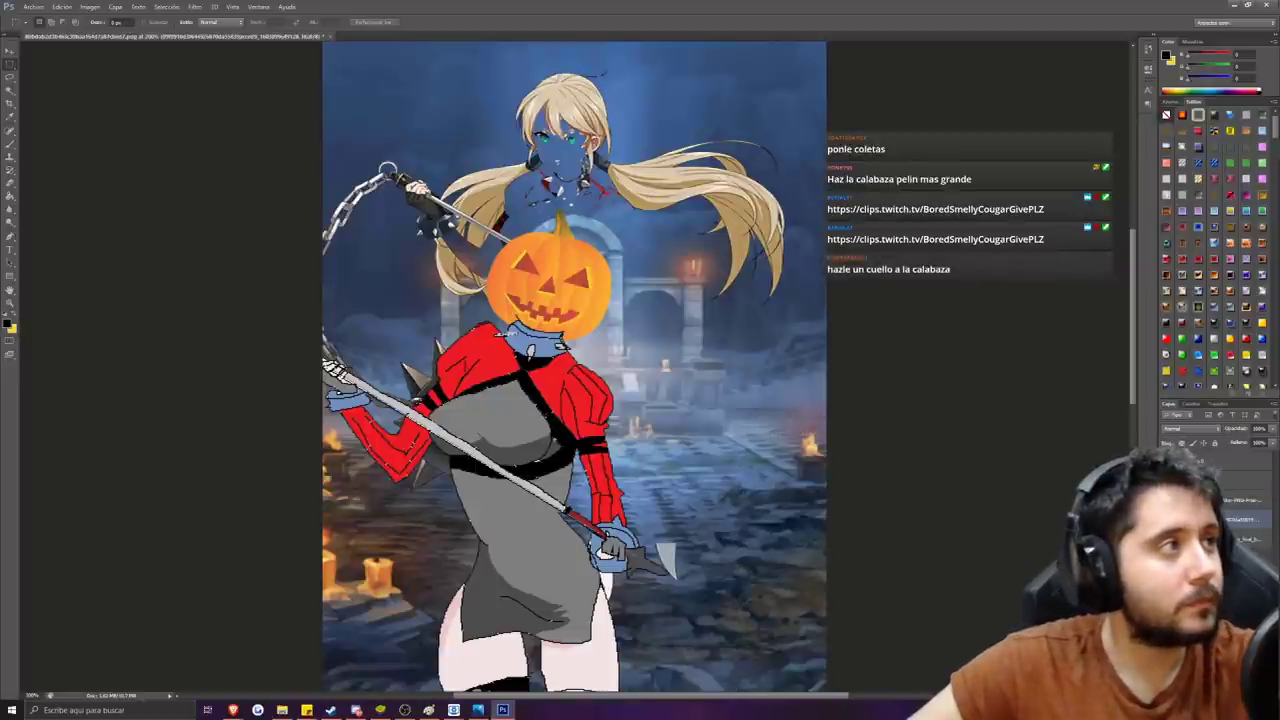
left_click_drag(547, 148, 600, 180)
key("Delete")
key("ctrl+d")
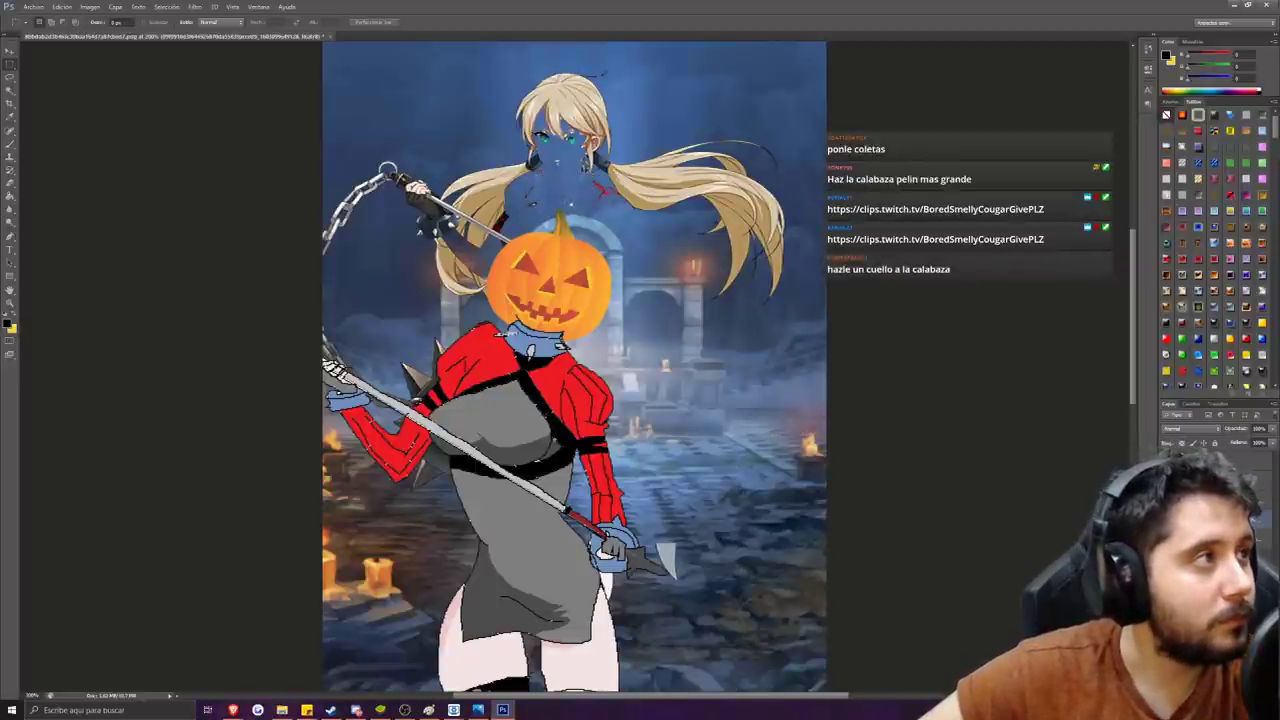
left_click_drag(509, 174, 614, 201)
key("Delete")
key("ctrl+d")
Delete the leftover face marks and blue eye beneath the blonde fringe using rectangular selections.
left_click_drag(550, 154, 568, 170)
key("Delete")
key("ctrl+d")
left_click_drag(547, 124, 575, 145)
key("Delete")
key("ctrl+d")
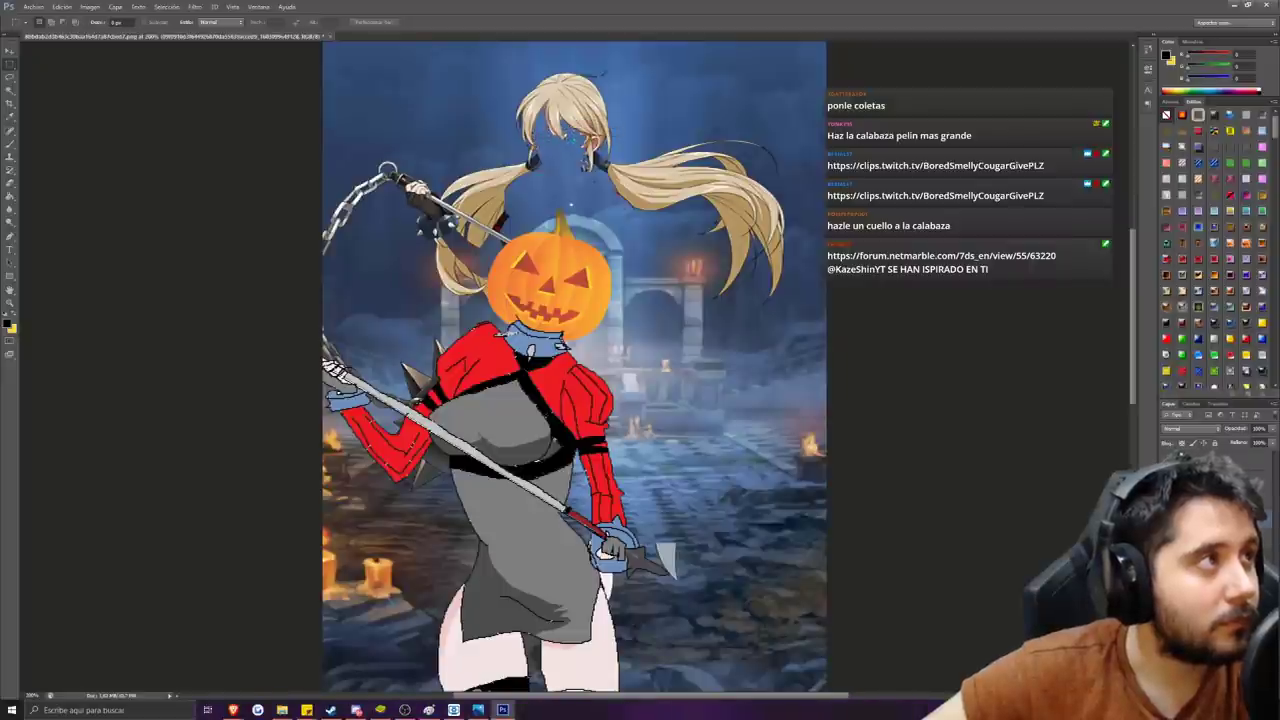
Move the blonde hair layer down until the pigtails sit on both sides of the pumpkin head.
key("w")
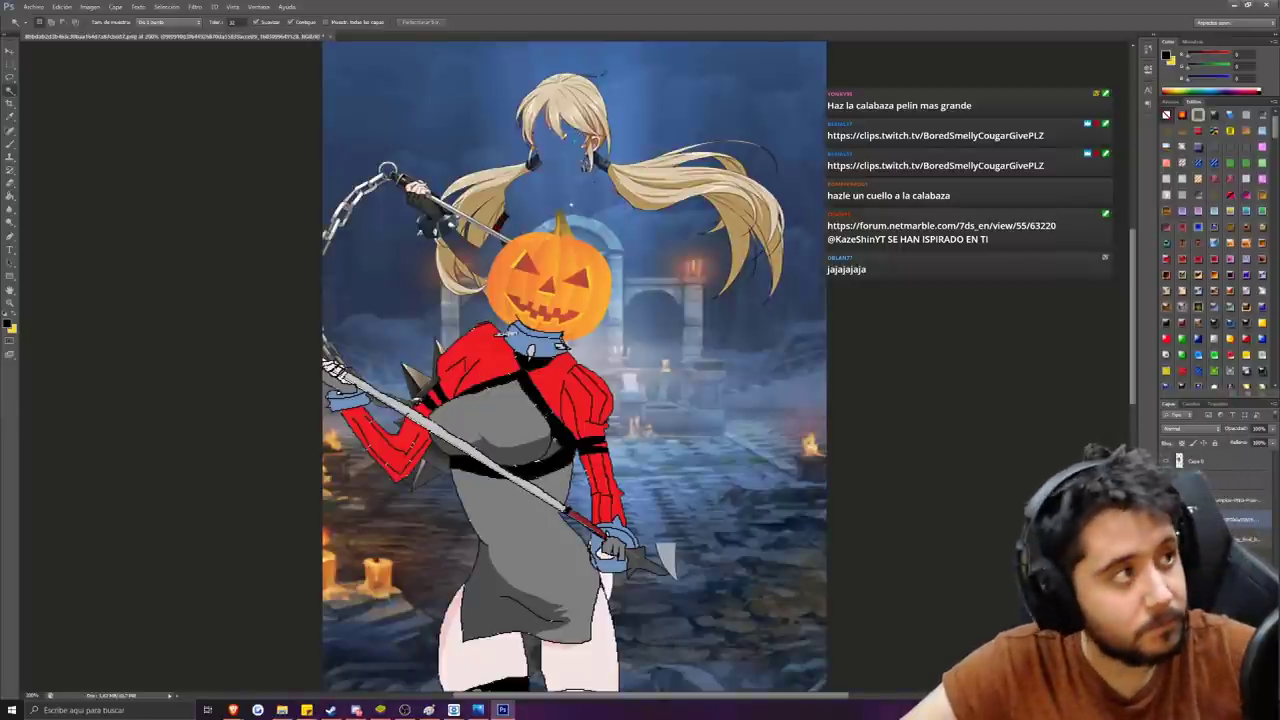
key("ctrl+t")
left_click_drag(627, 207, 606, 334)
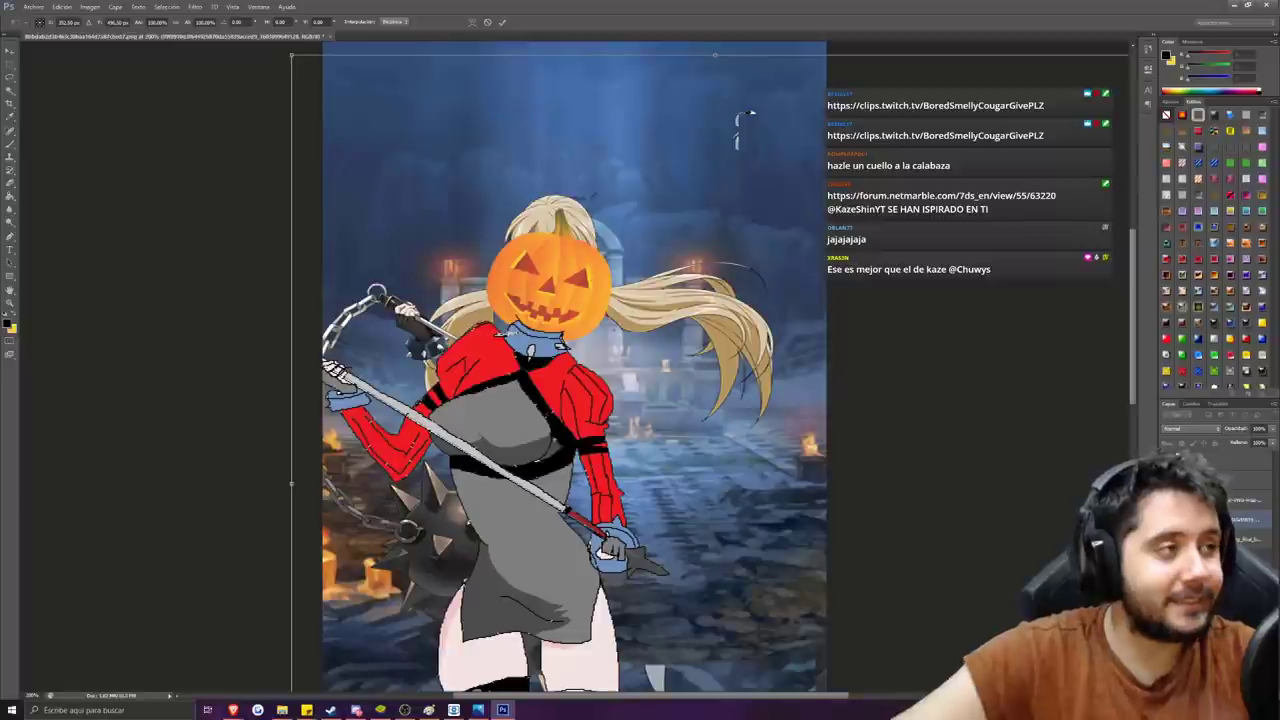
key("Return")
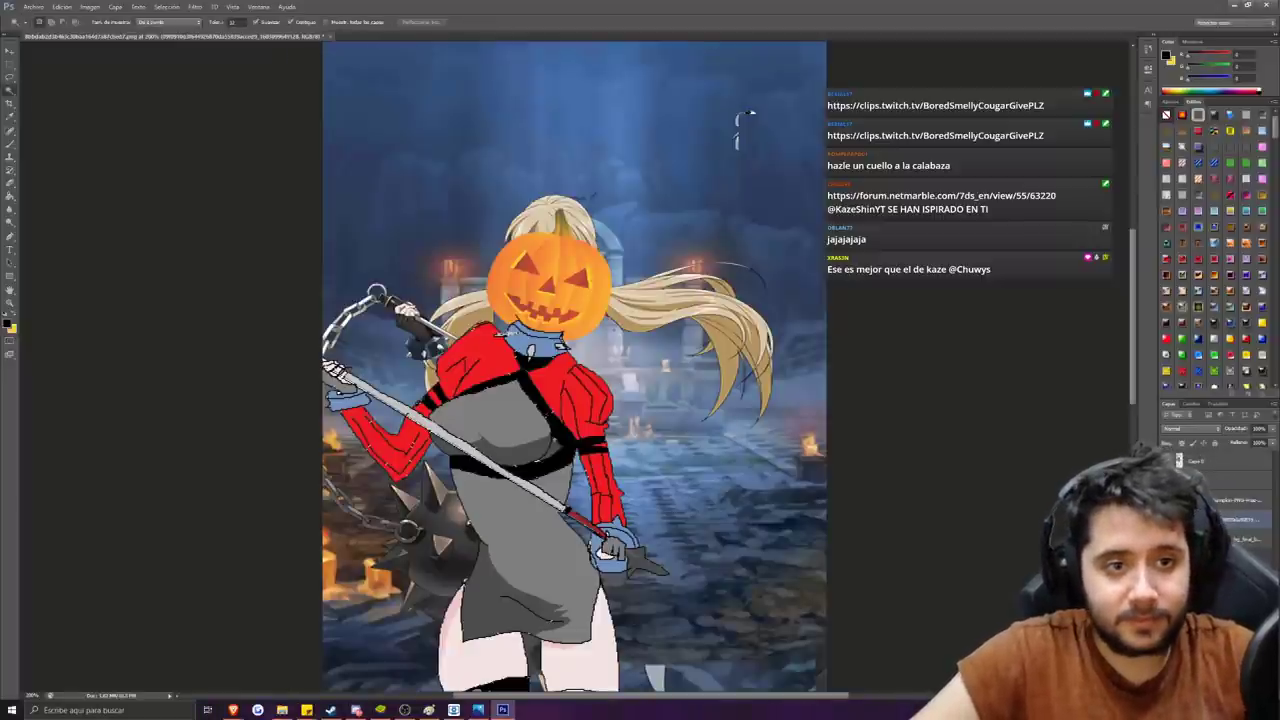
Enlarge the pumpkin head slightly and reposition it on the figure's collar.
left_click(1240, 500)
key("ctrl+t")
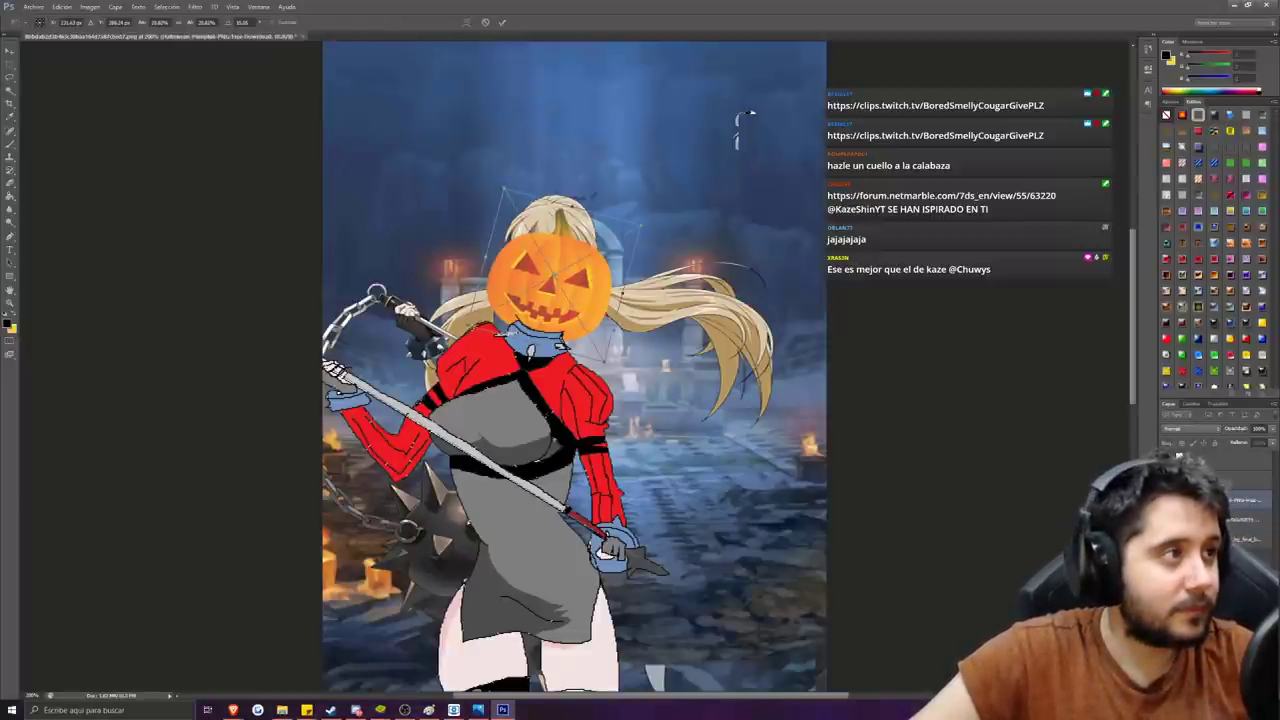
left_click_drag(641, 226, 663, 213)
left_click_drag(625, 266, 632, 240)
key("Return")
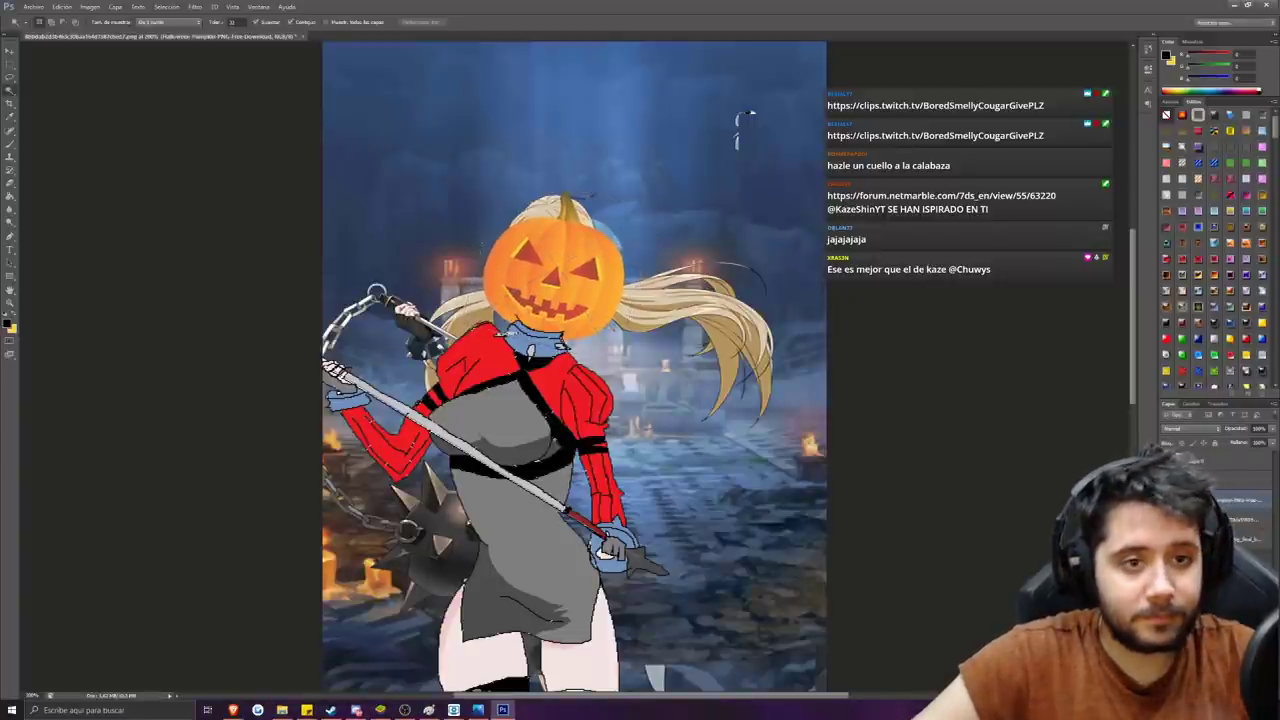
Raise the blonde hair layer above the pumpkin layer and shift the hair slightly over the face.
key("ctrl+e")
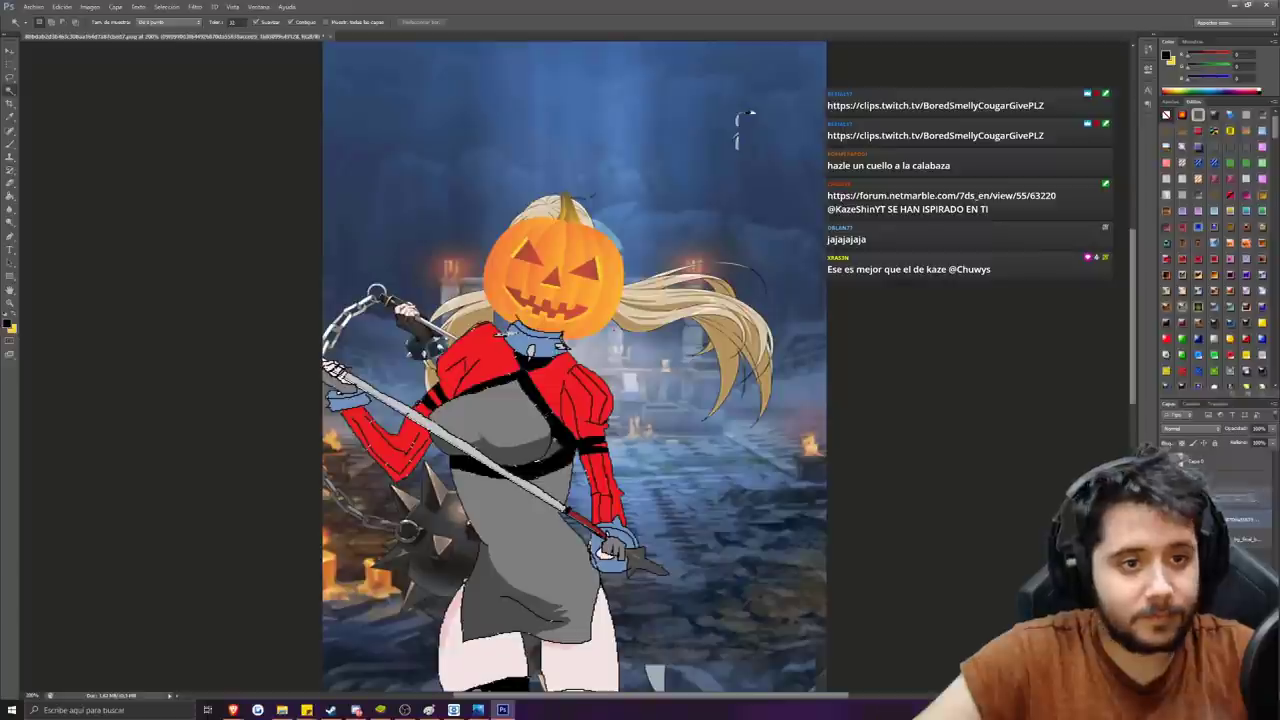
left_click_drag(1240, 500, 1240, 491)
key("ctrl+t")
left_click_drag(781, 281, 791, 267)
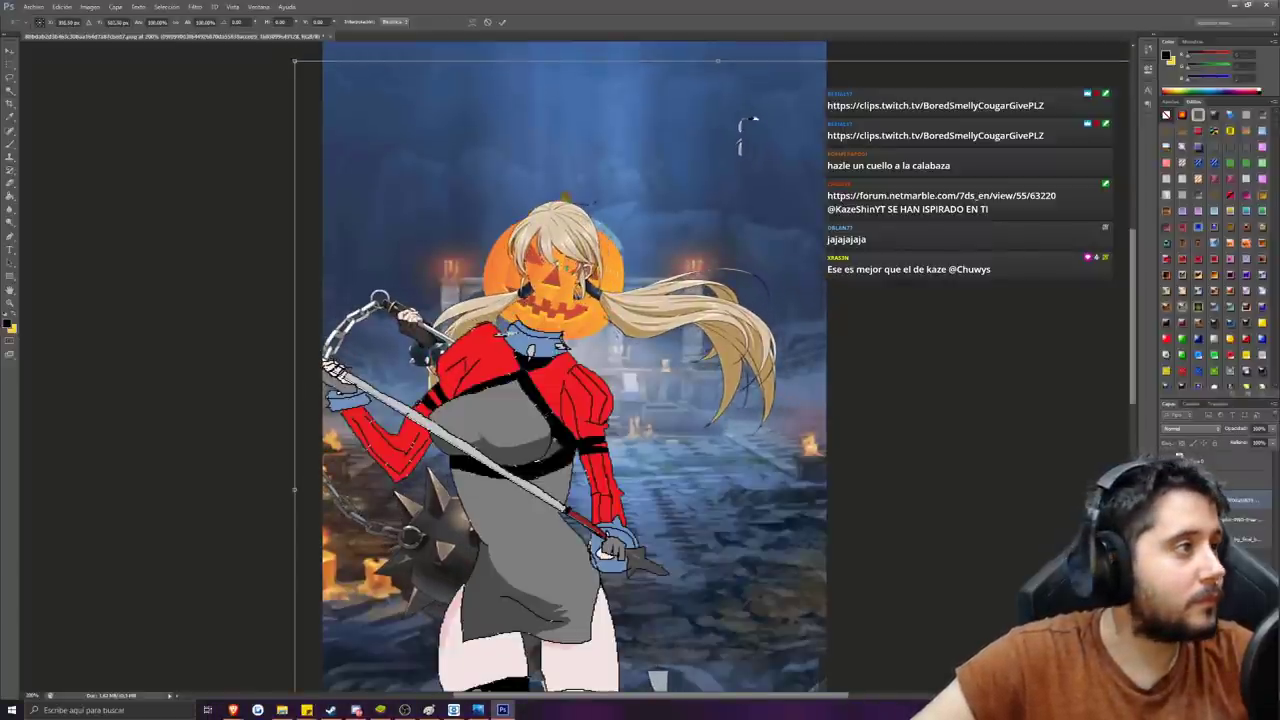
Scale the blonde hair to about 136%, tilt it slightly clockwise and fit it over the pumpkin head.
left_click_drag(295, 61, 262, 24)
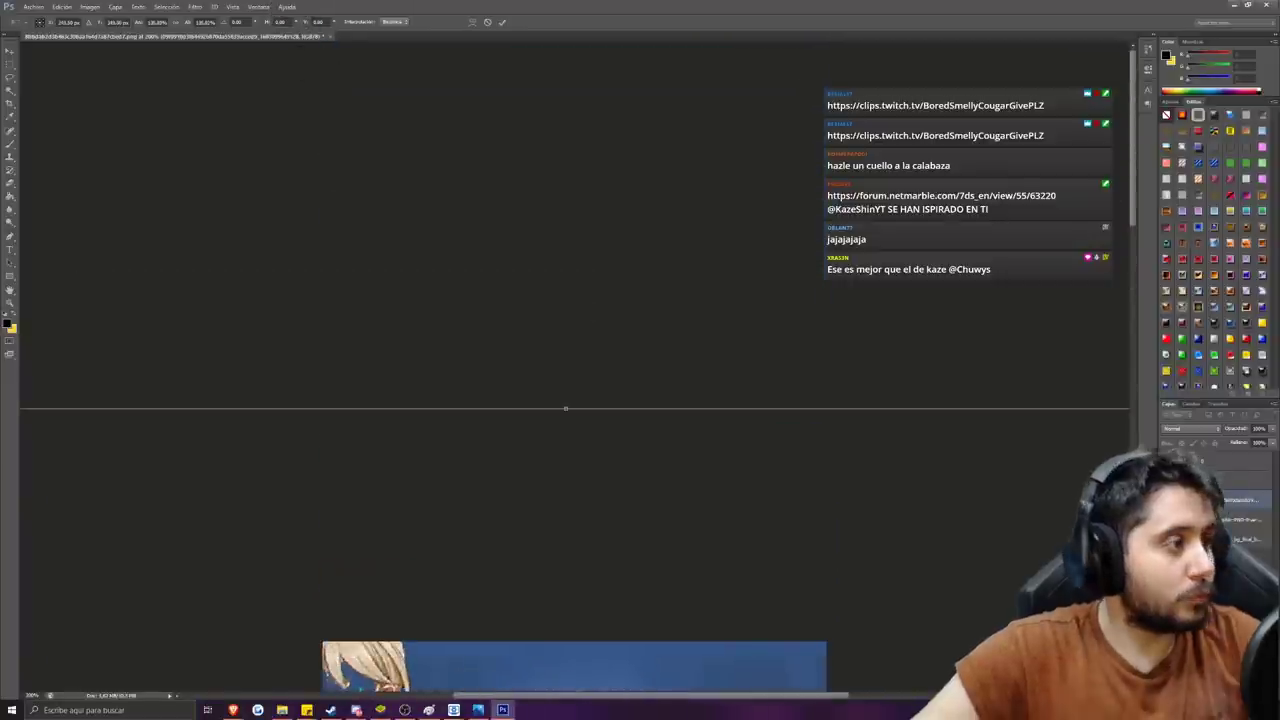
key("ctrl+minus")
left_click_drag(740, 286, 842, 394)
left_click_drag(1003, 276, 1007, 303)
left_click_drag(864, 280, 860, 305)
left_click_drag(1003, 297, 1001, 307)
left_click_drag(855, 301, 850, 297)
key("Right")
key("Right")
key("Right")
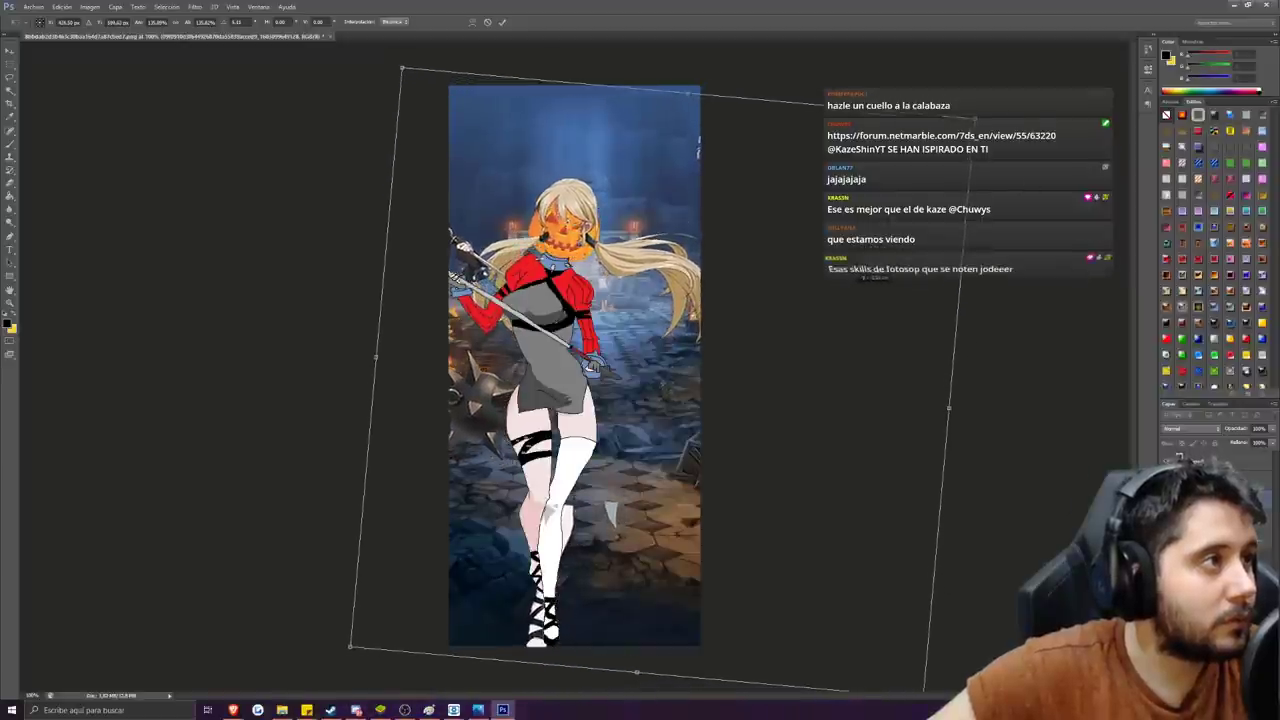
key("Up")
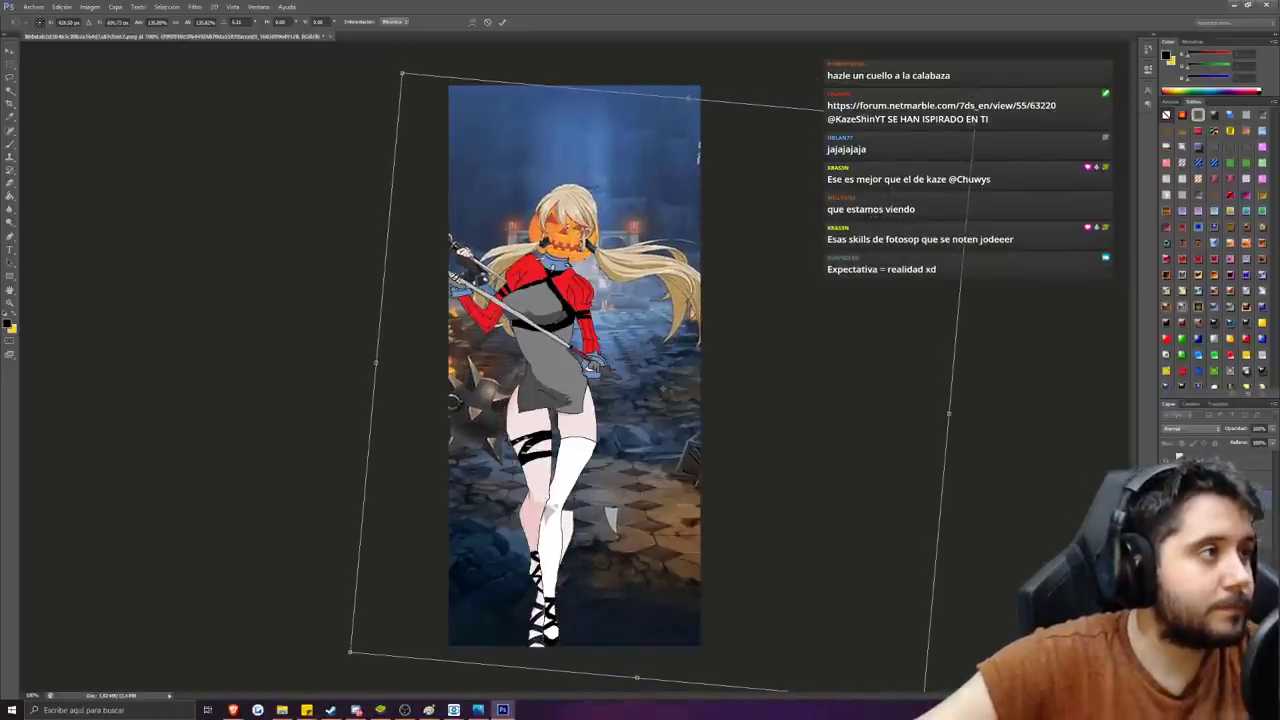
key("Return")
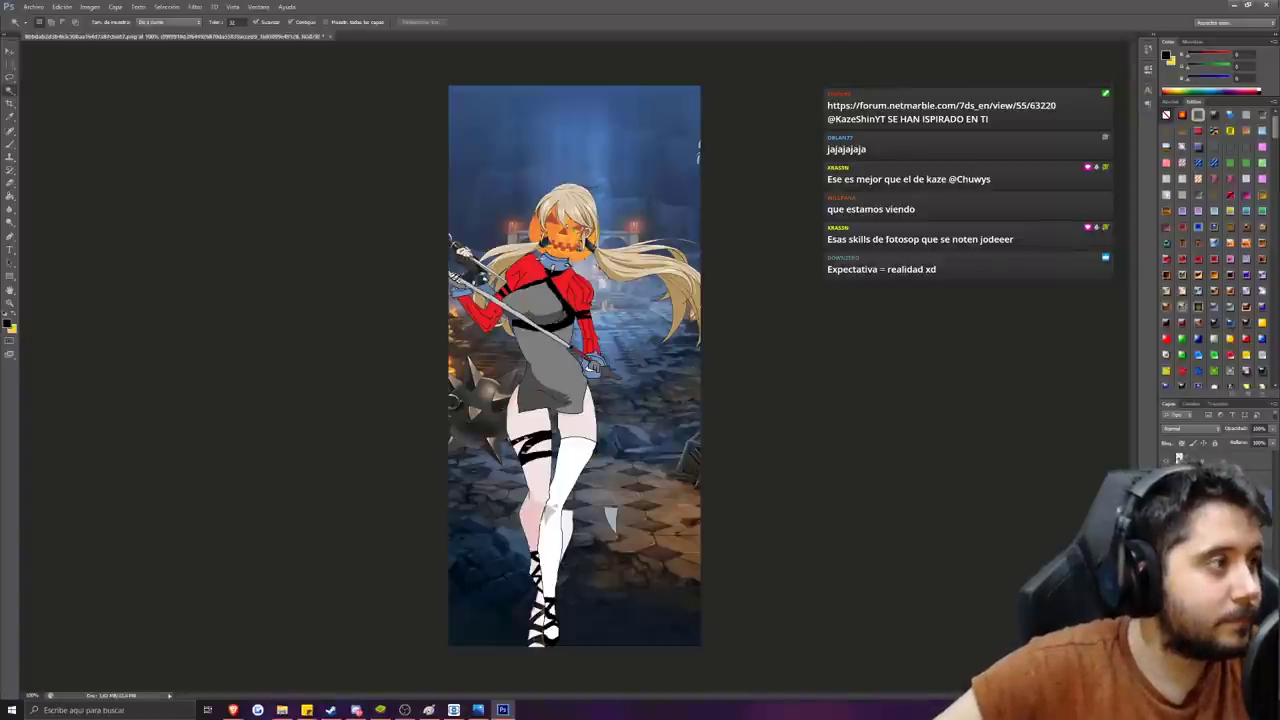
Delete the spiked ball, chain, gloved hand and far pigtail on the figure's sword-blade side using a rectangular selection.
key("ctrl+plus")
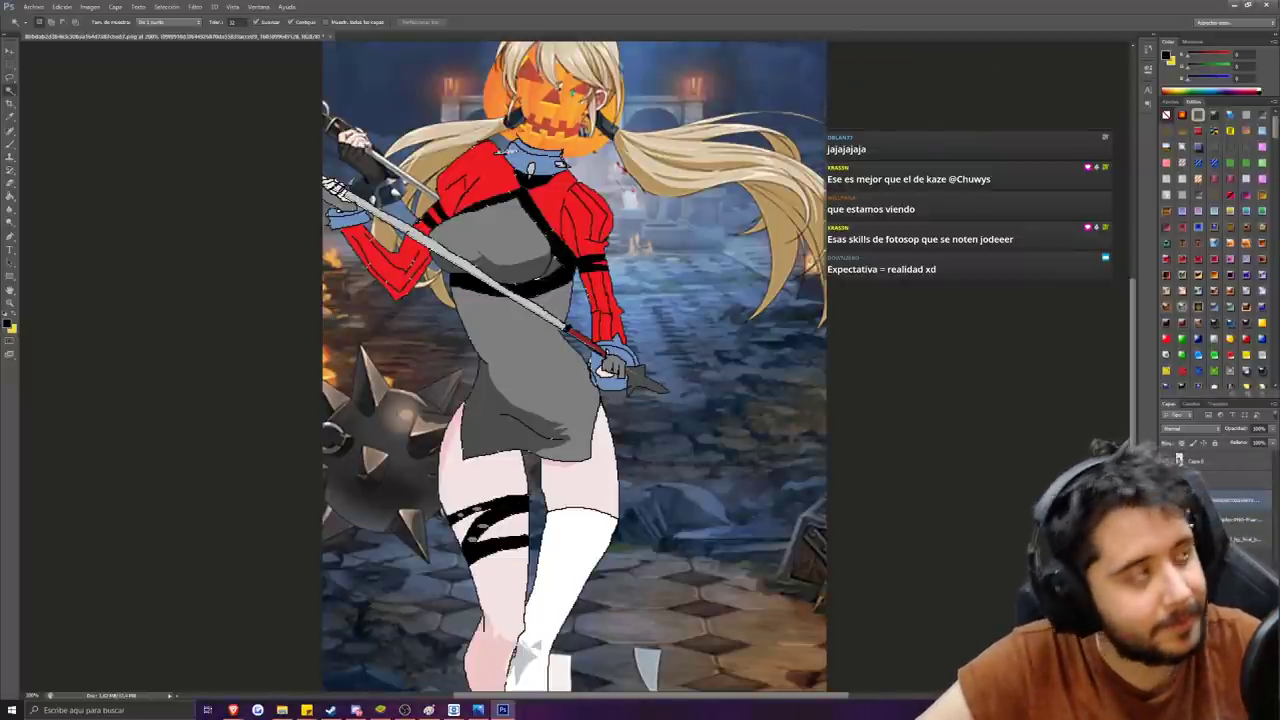
scroll(574, 366, "up", 3)
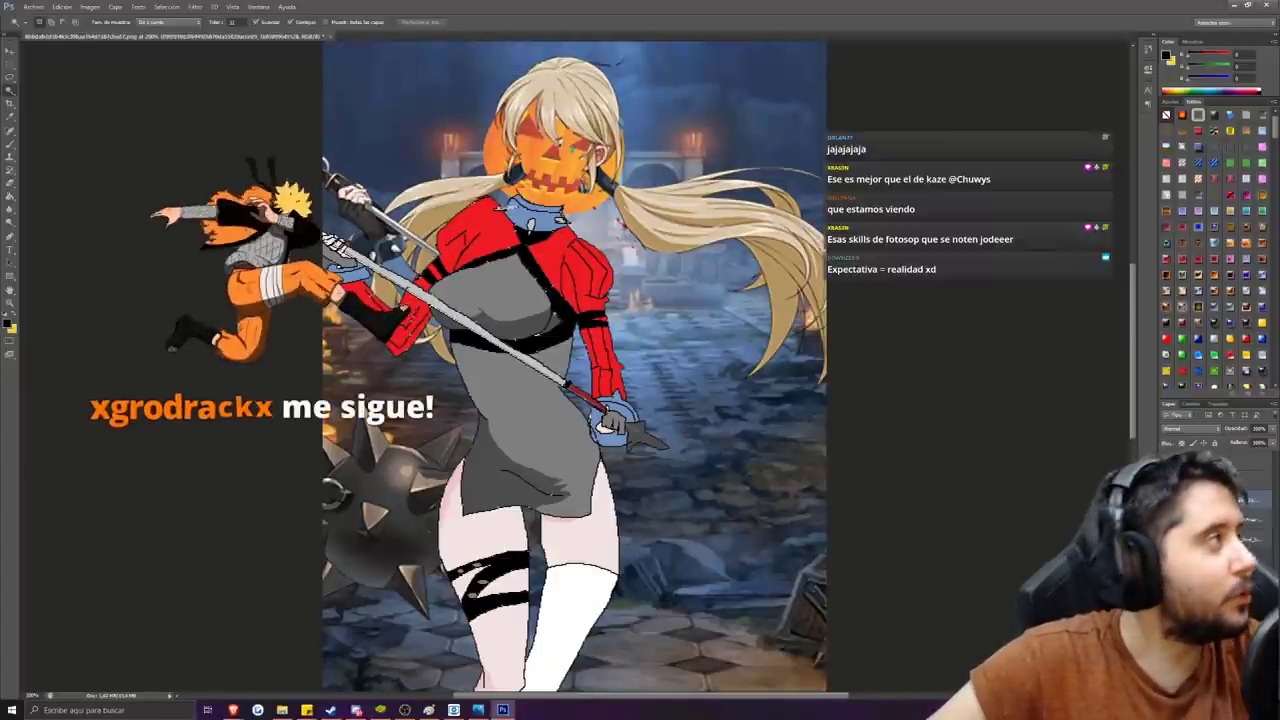
key("m")
left_click_drag(532, 160, 160, 698)
key("Delete")
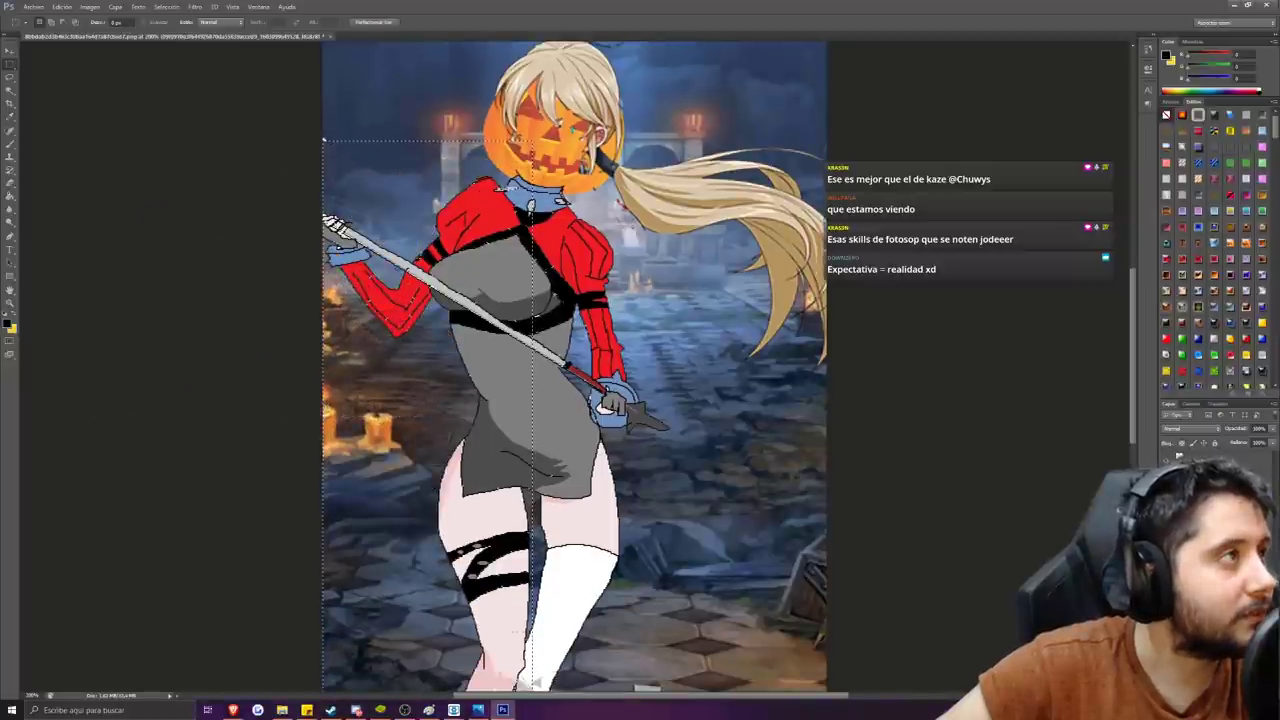
left_click_drag(345, 122, 247, 175)
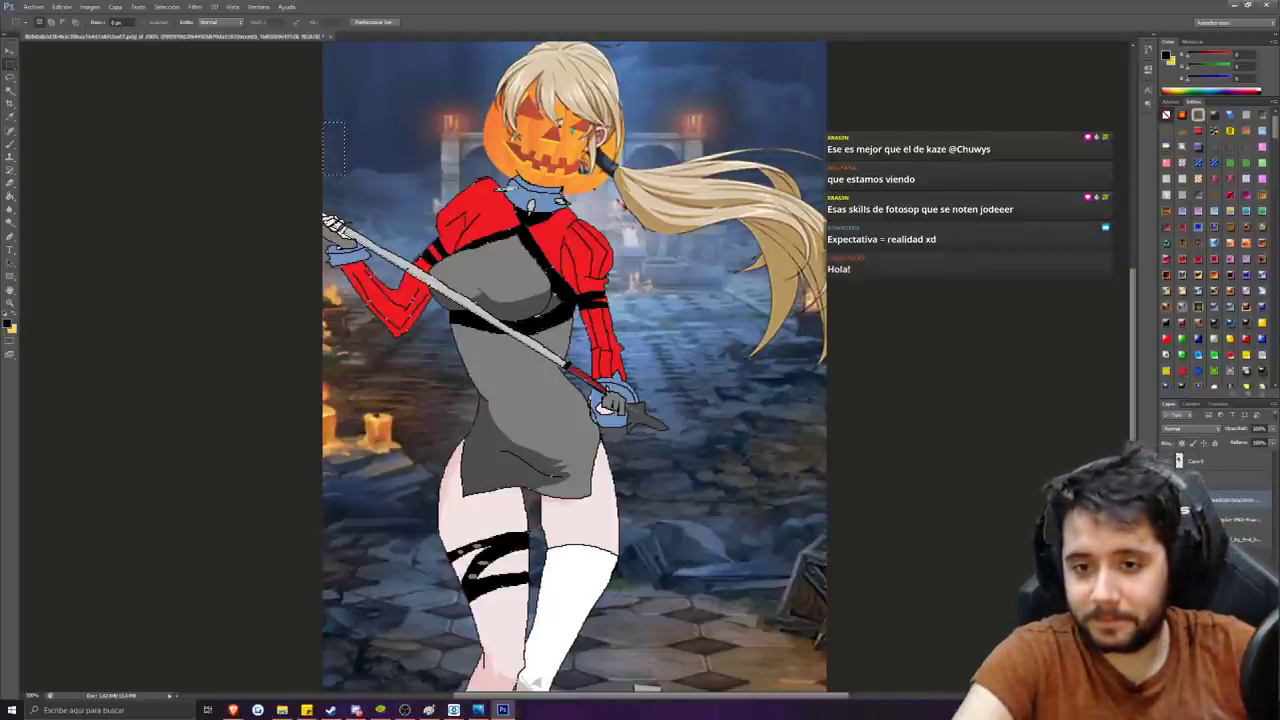
Delete the second character's leftover fragments around the figure's lower legs using rectangular selections.
key("ctrl+minus")
key("ctrl+plus")
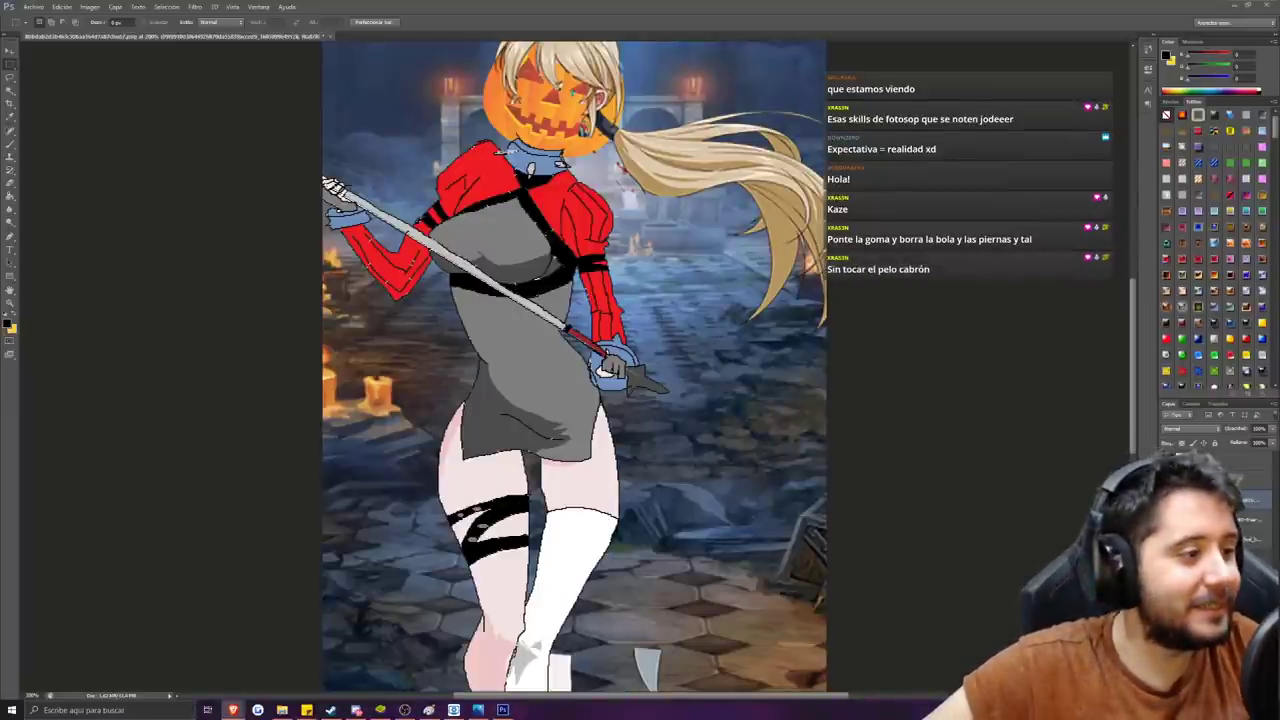
scroll(574, 366, "down", 3)
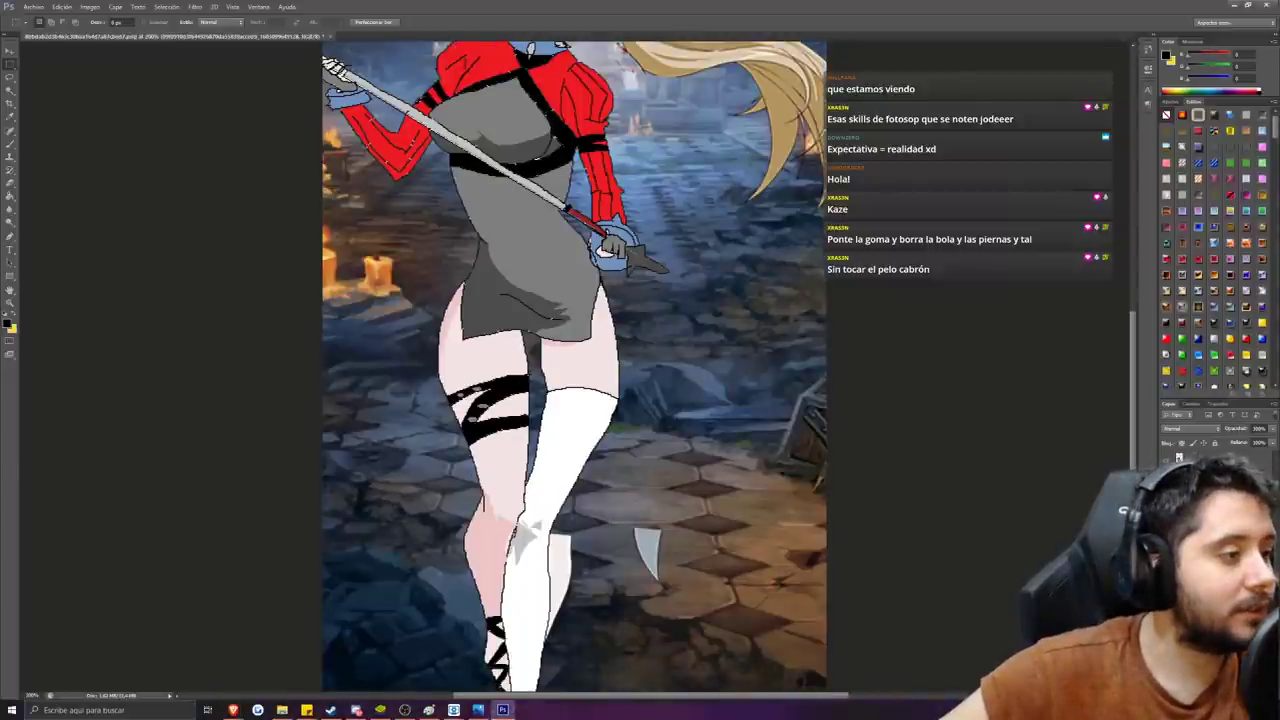
scroll(574, 366, "down", 6)
left_click_drag(502, 250, 786, 558)
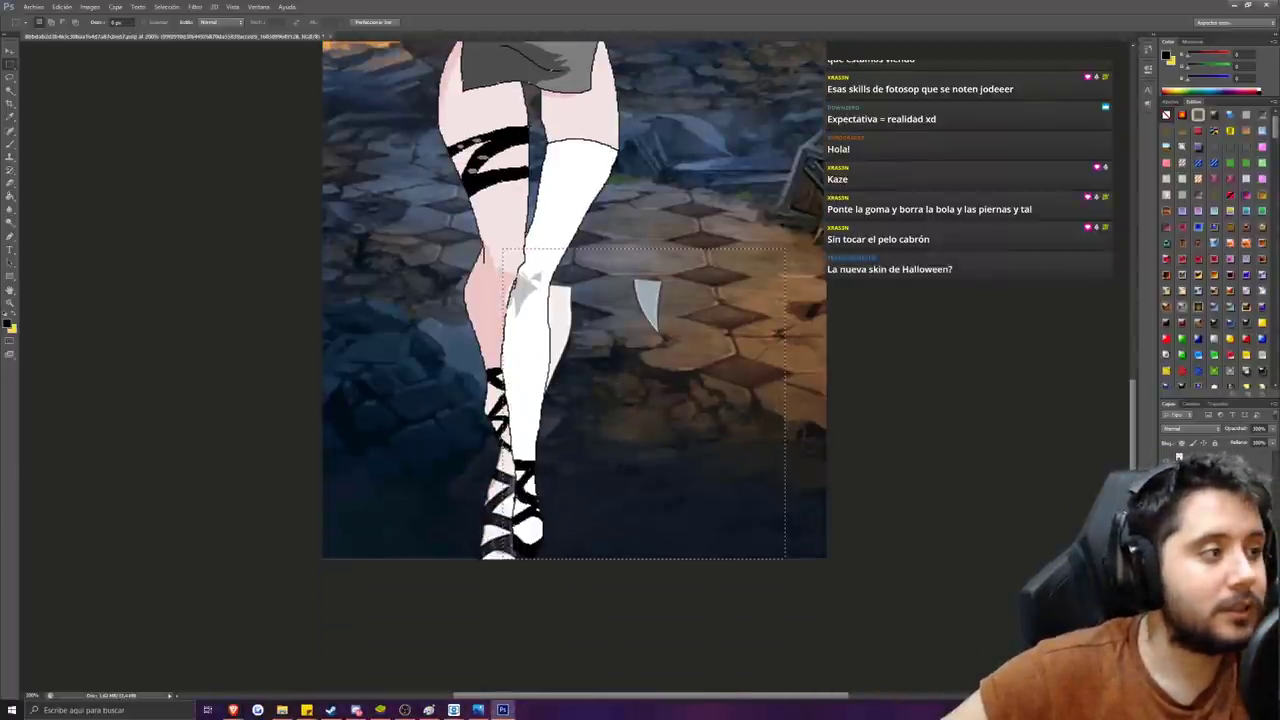
mouse_move(405, 293)
left_mouse_down()
mouse_move(586, 620)
mouse_move(598, 620)
left_mouse_up()
key("Delete")
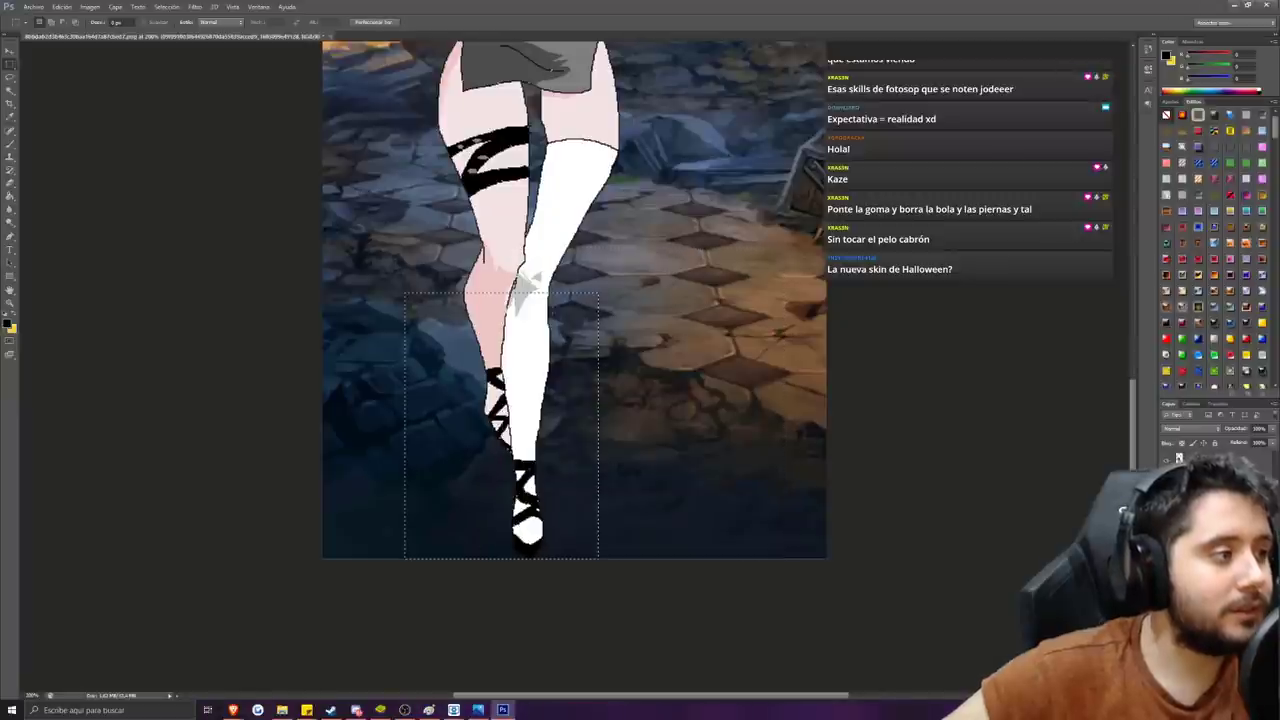
scroll(598, 600, "up", 1)
scroll(574, 366, "up", 1)
scroll(574, 366, "down", 1)
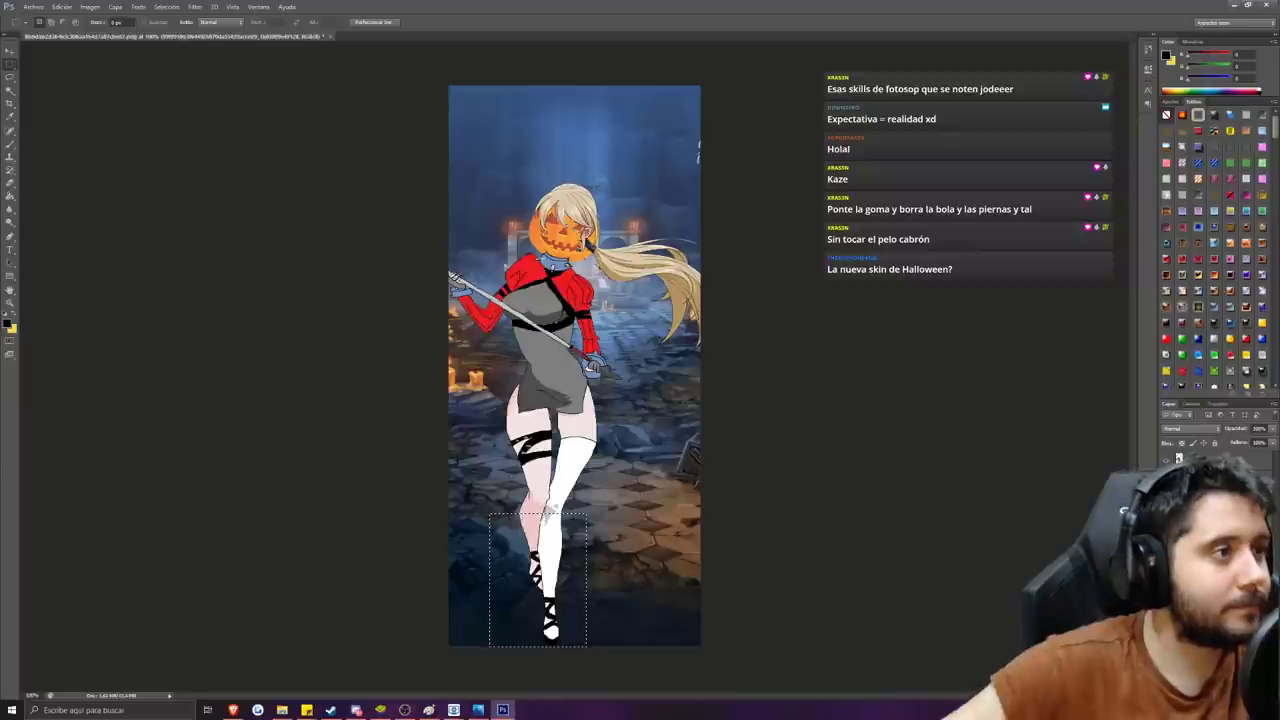
key("ctrl+plus")
key("ctrl+plus")
scroll(574, 368, "up", 2)
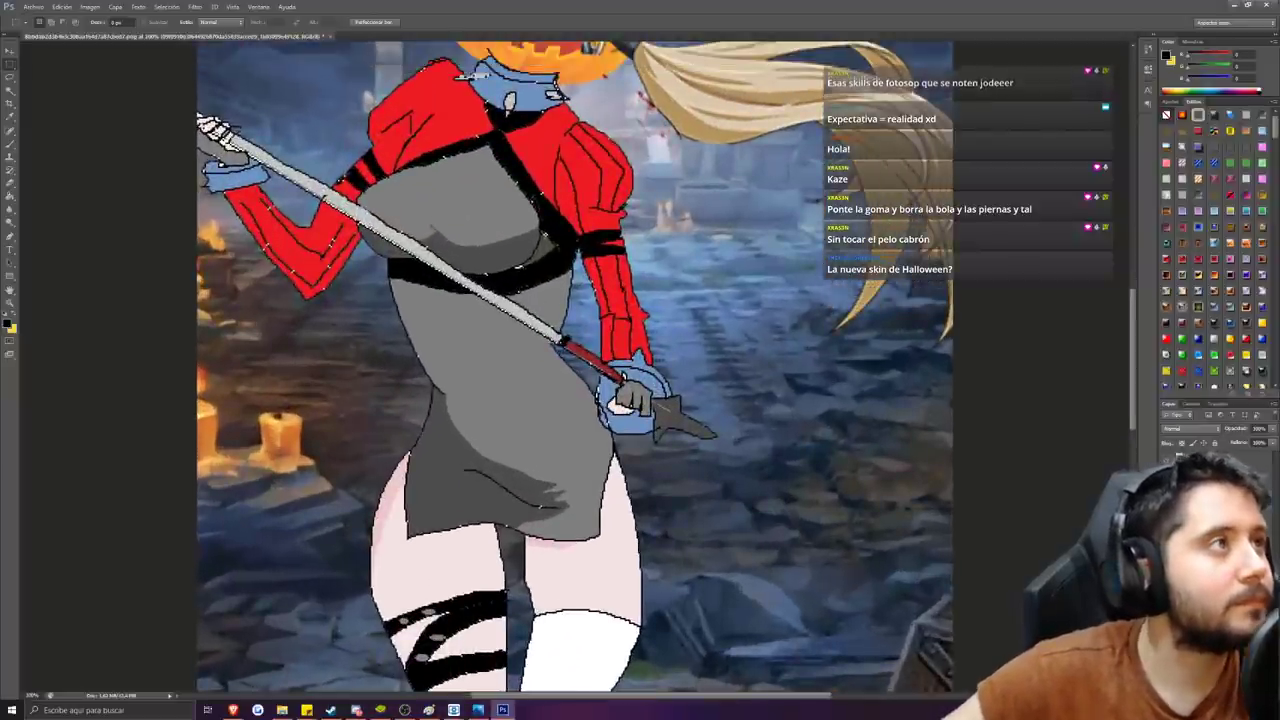
key("e")
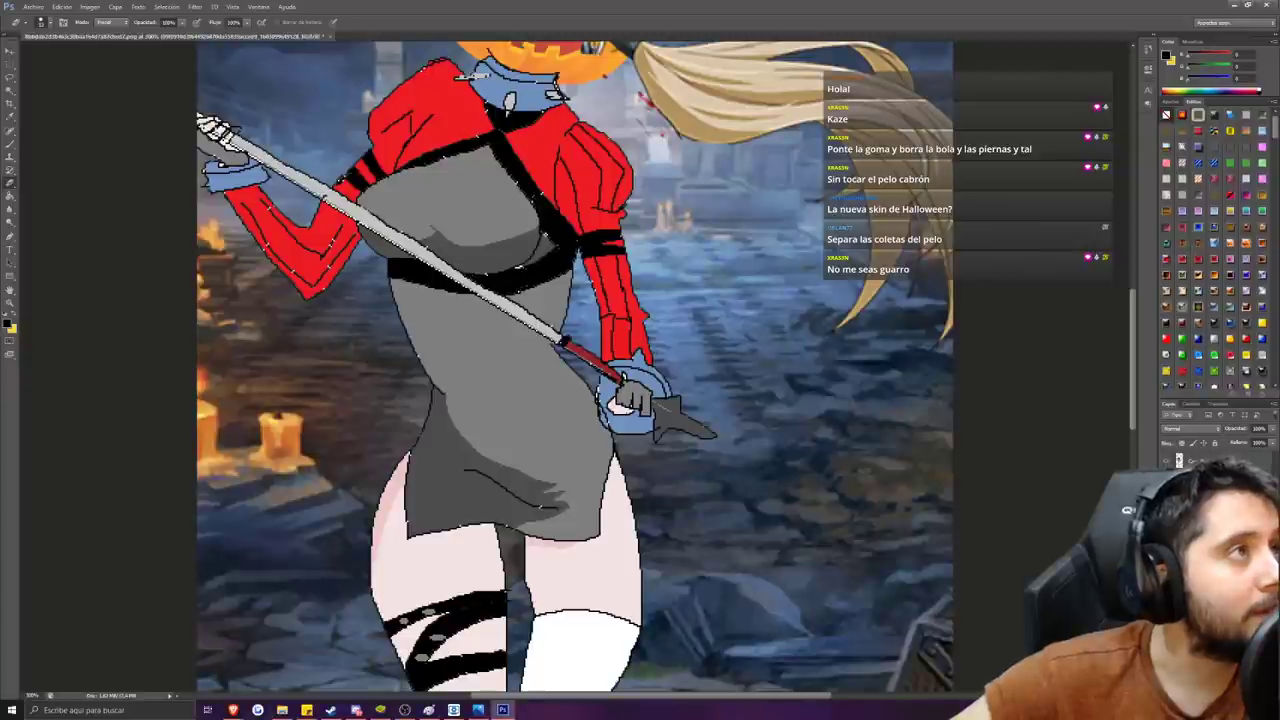
left_click(1215, 490)
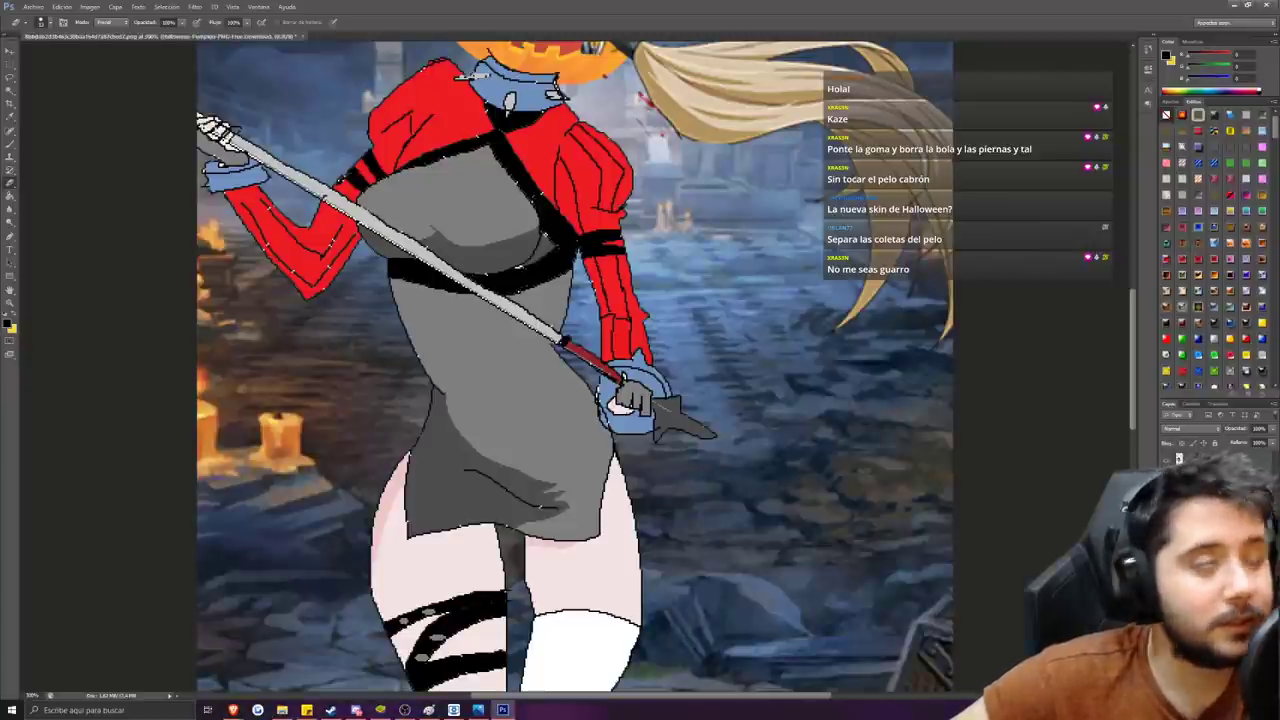
left_click(545, 62)
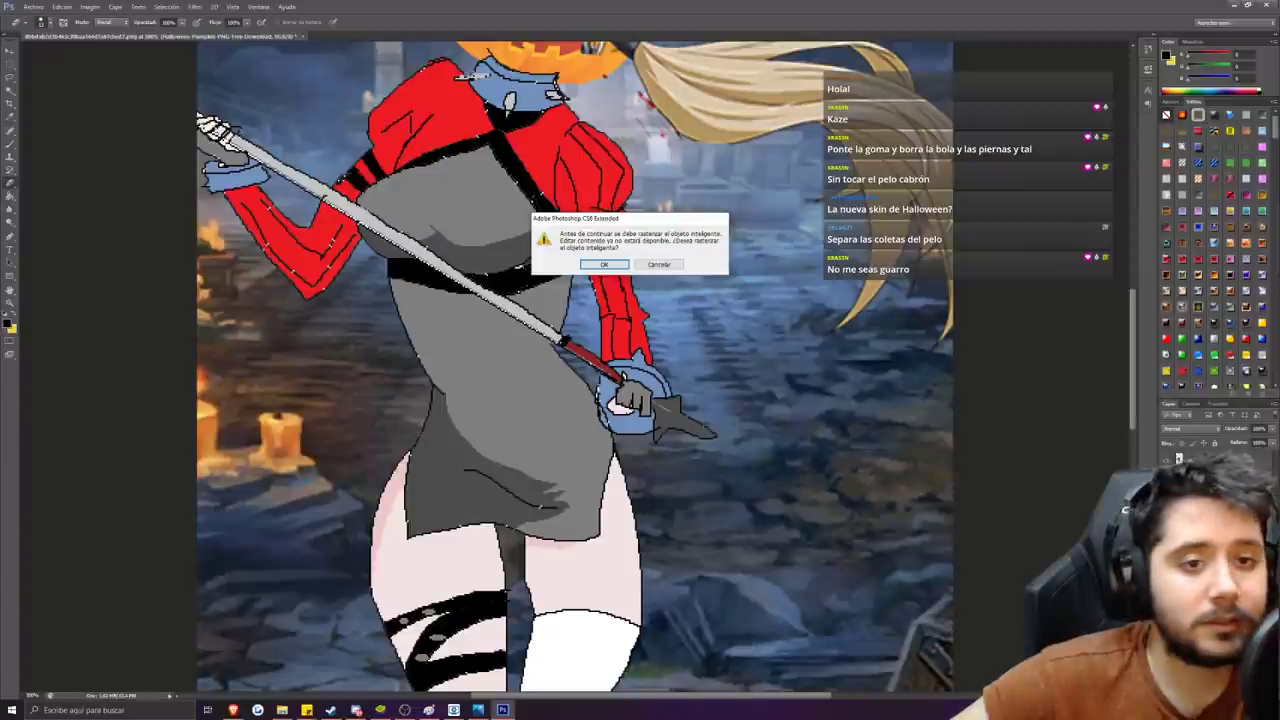
key("Escape")
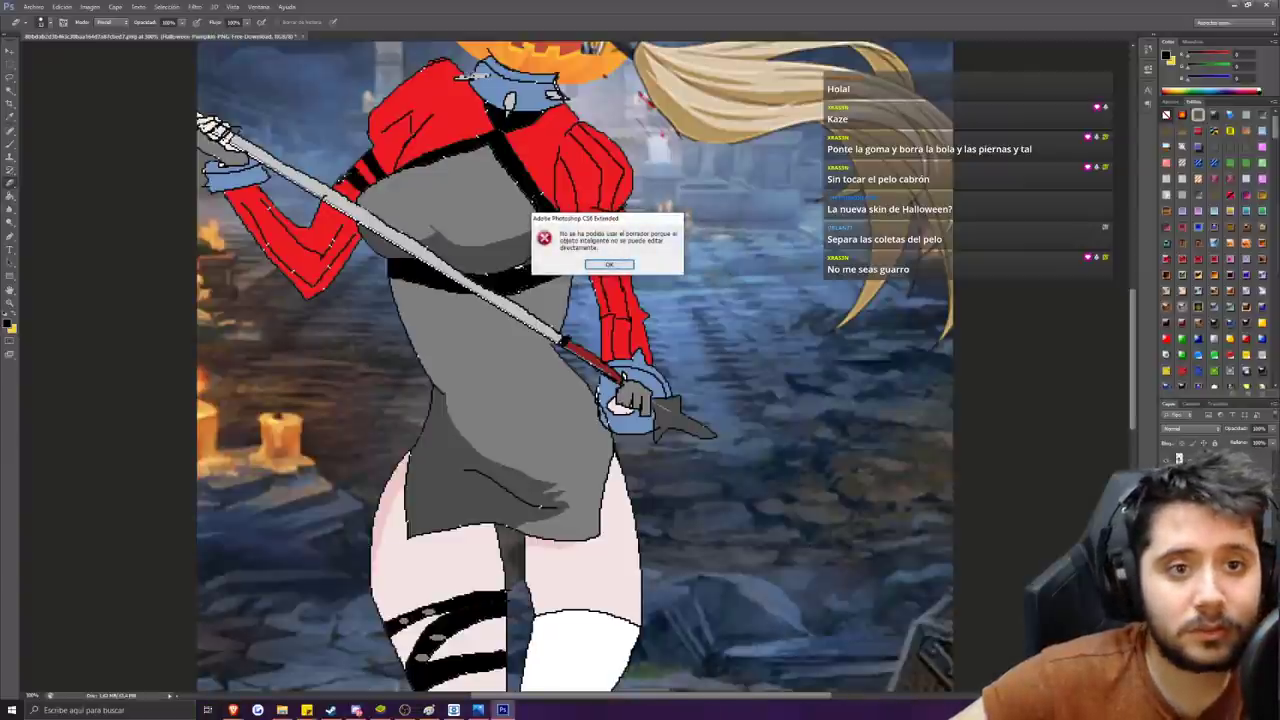
left_click(609, 264)
left_click(1215, 460)
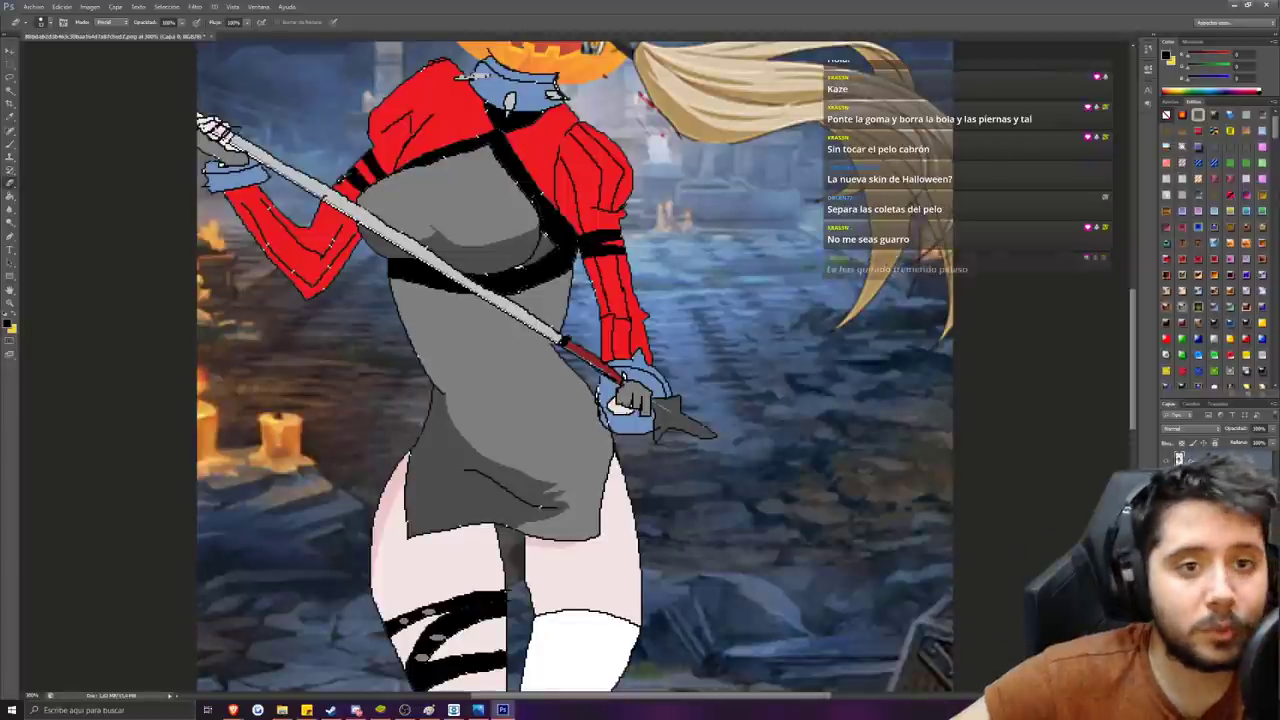
left_click(1215, 478)
left_click(616, 260)
left_click(616, 260)
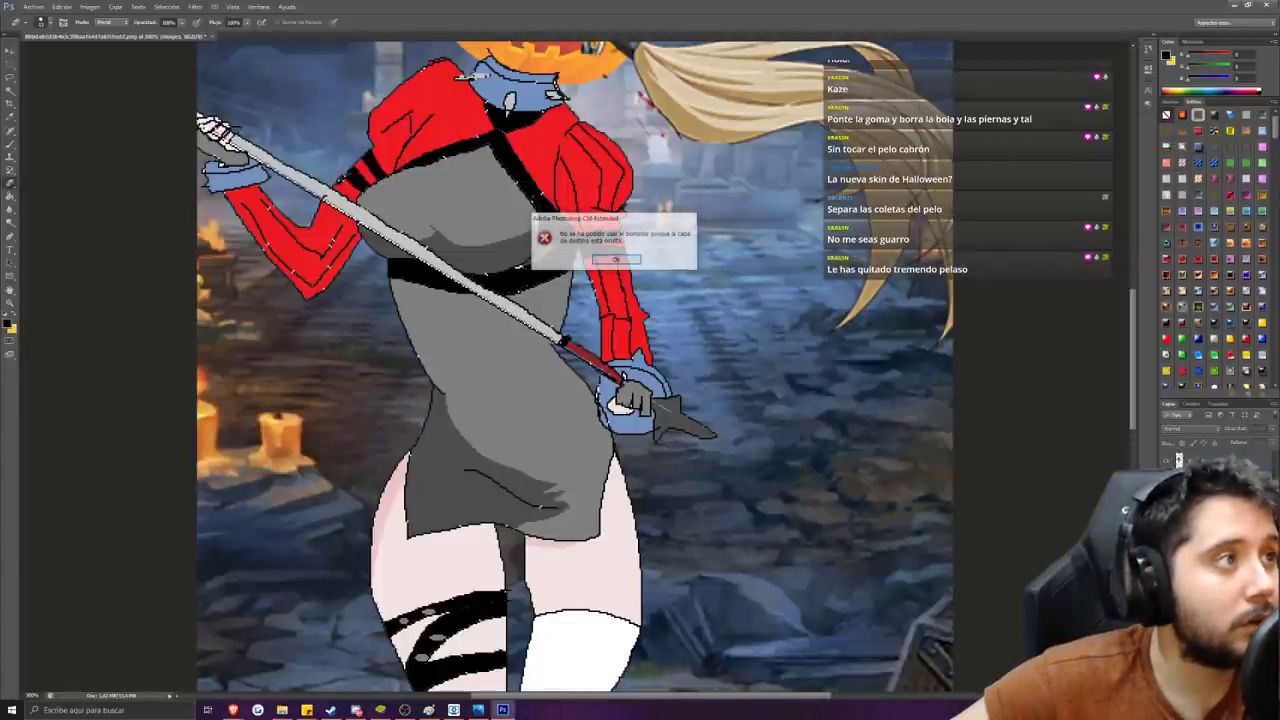
left_click(616, 260)
left_click(616, 260)
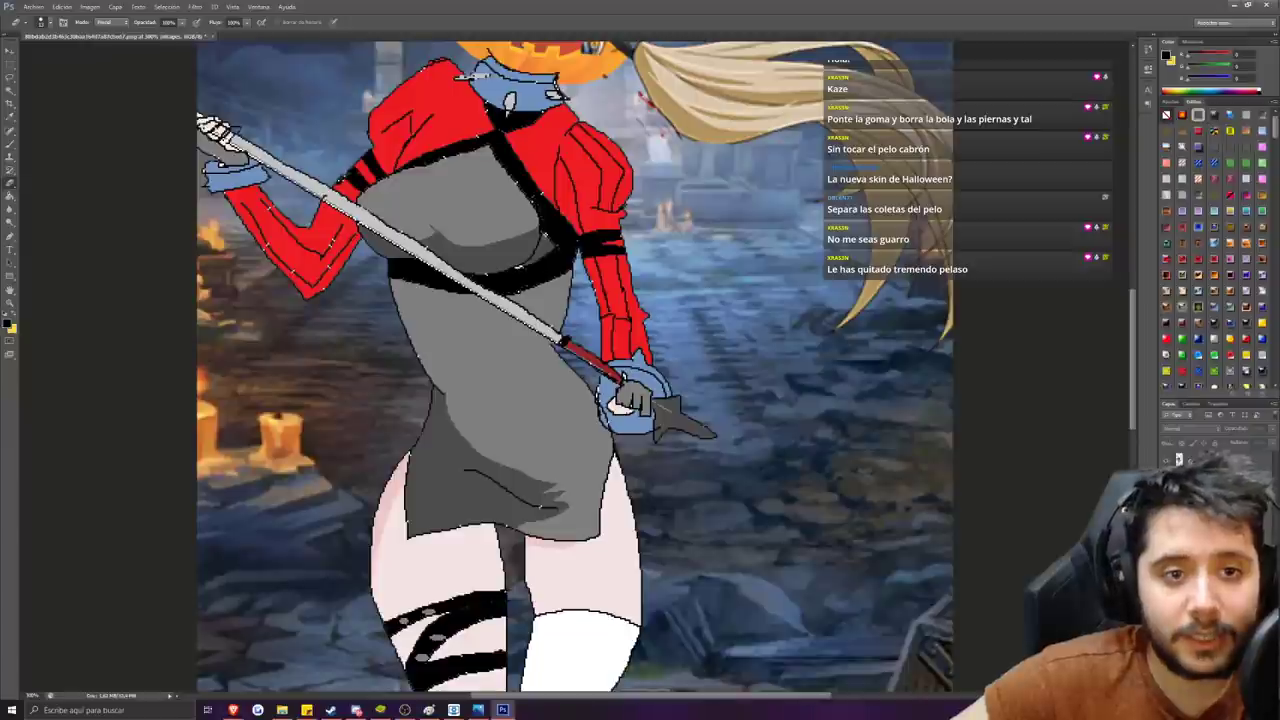
left_click(1215, 496)
scroll(575, 365, "up", 5)
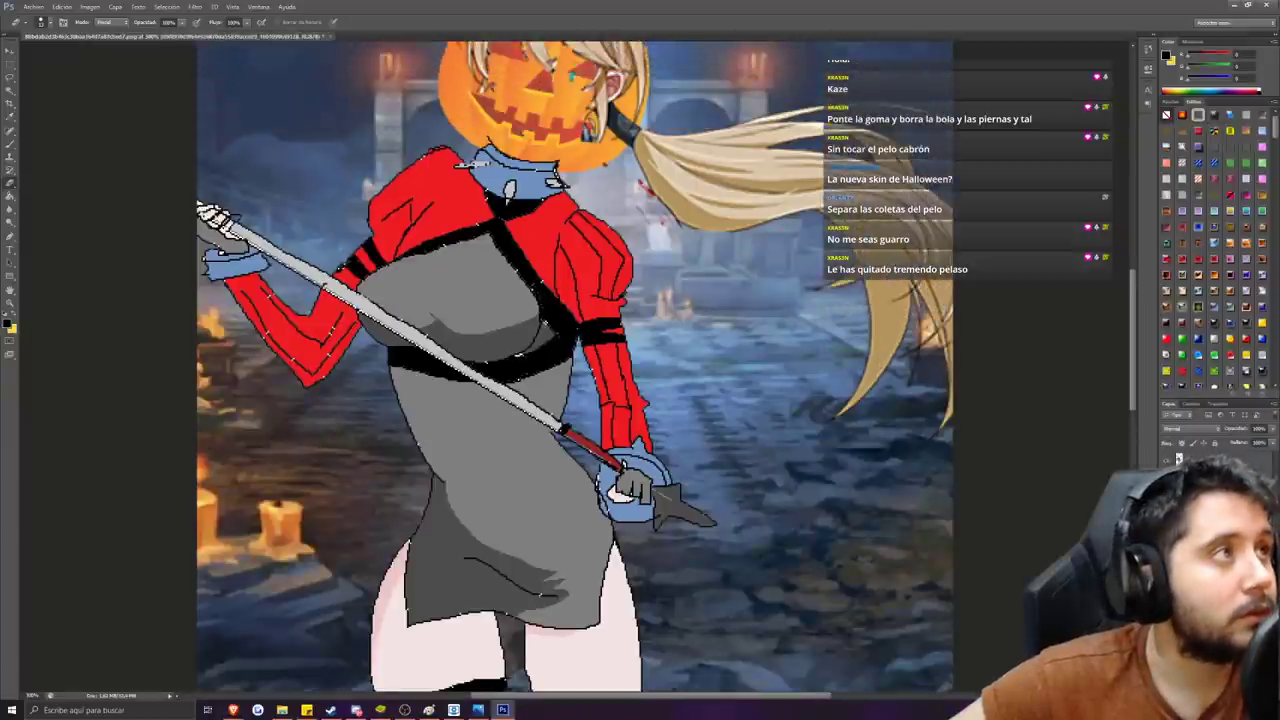
scroll(575, 365, "up", 3)
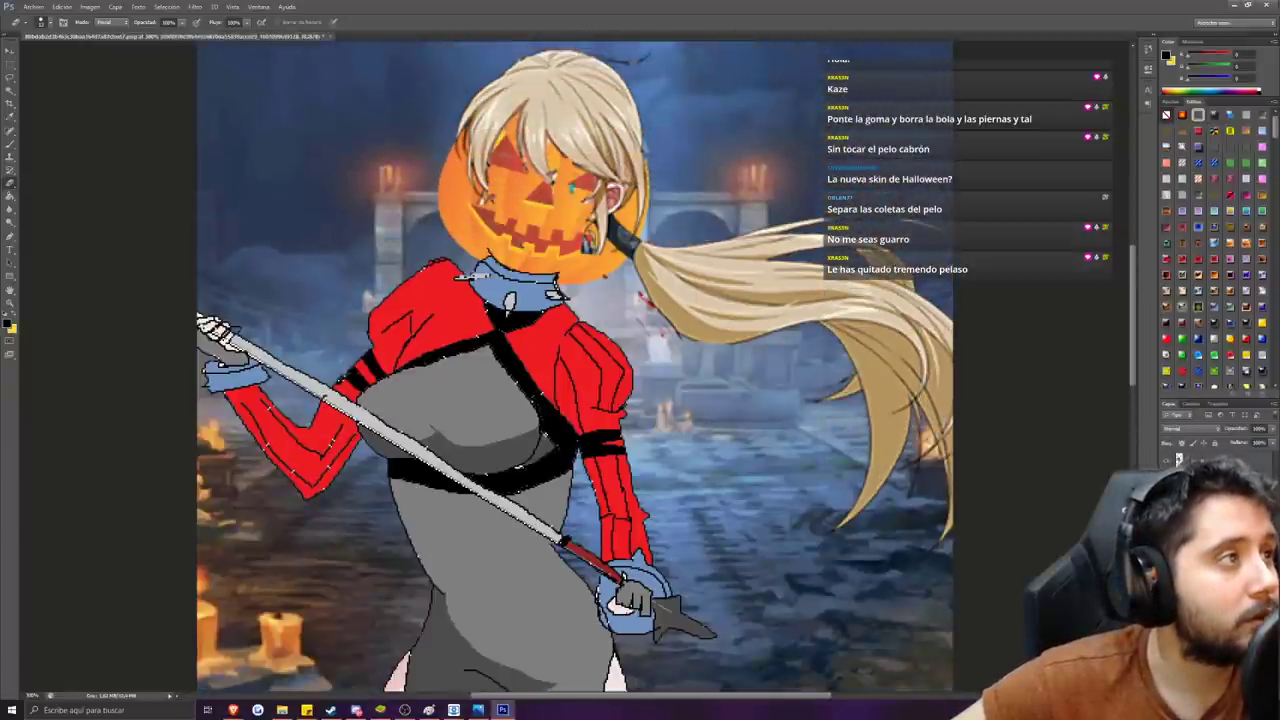
left_click(1215, 490)
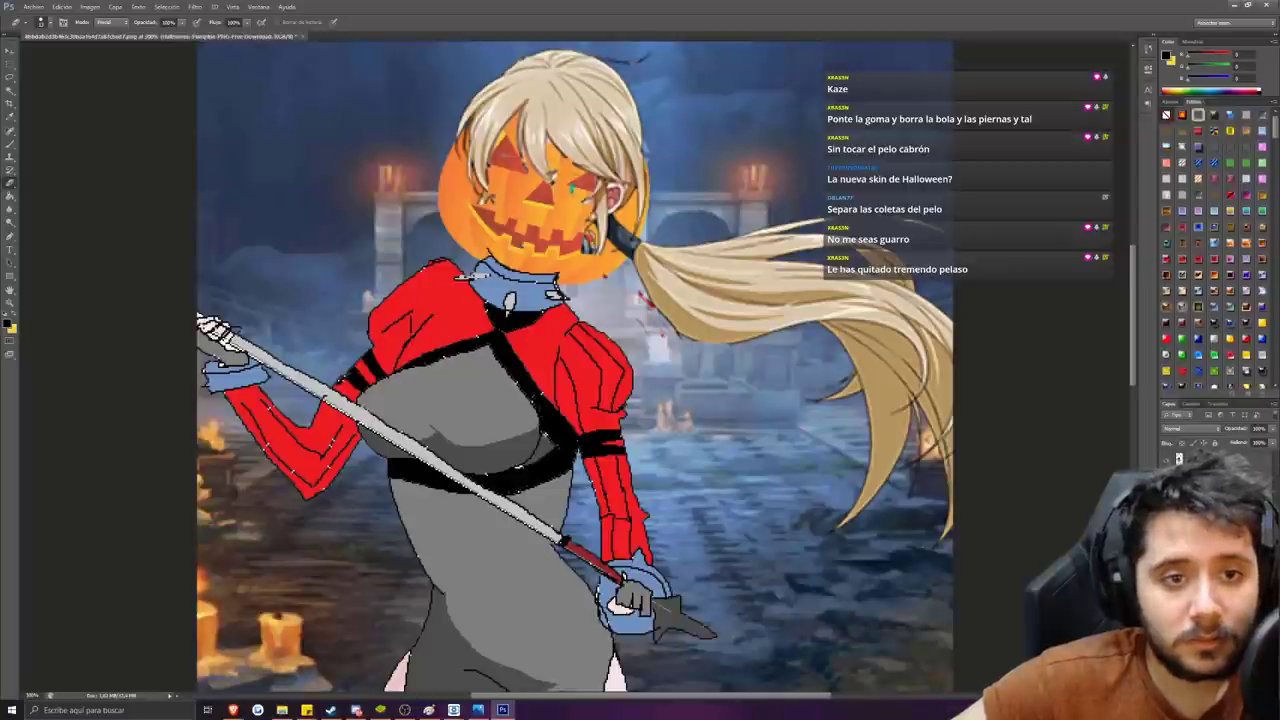
left_click(598, 235)
key("Return")
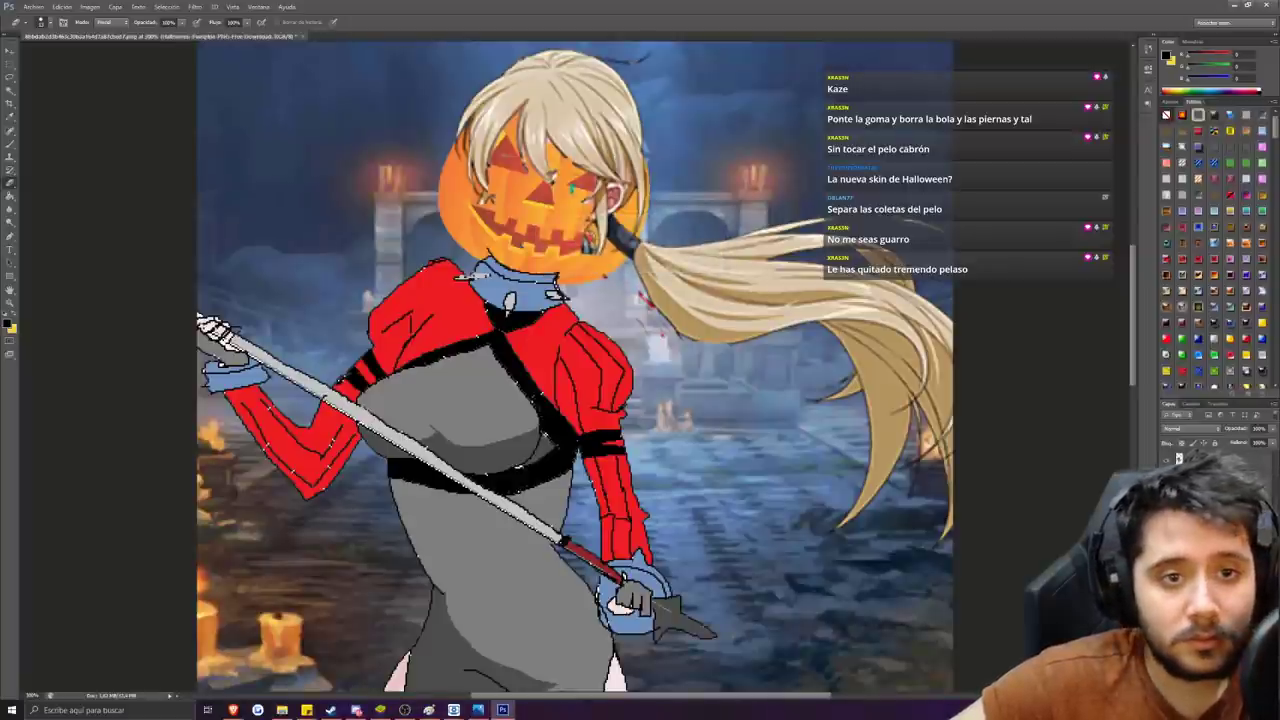
left_click(1166, 461)
left_click(1166, 461)
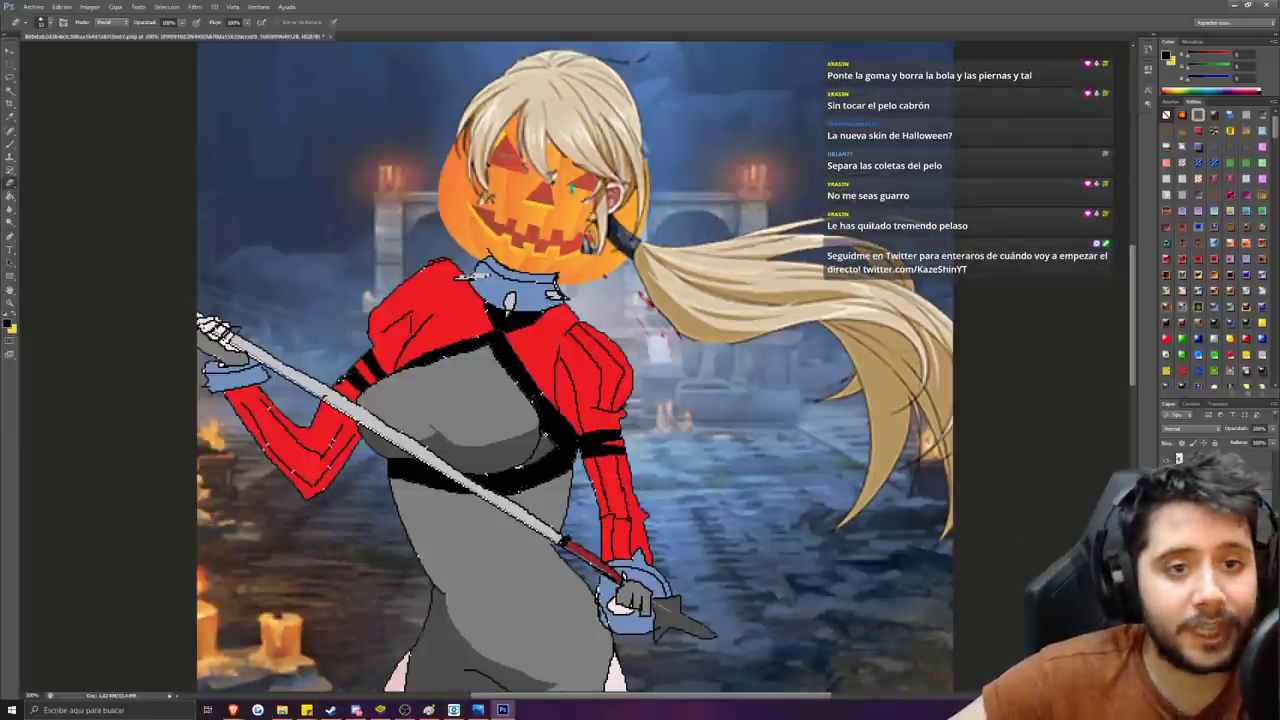
left_click(1166, 461)
left_click(1166, 461)
left_click(1166, 461)
left_click(1166, 461)
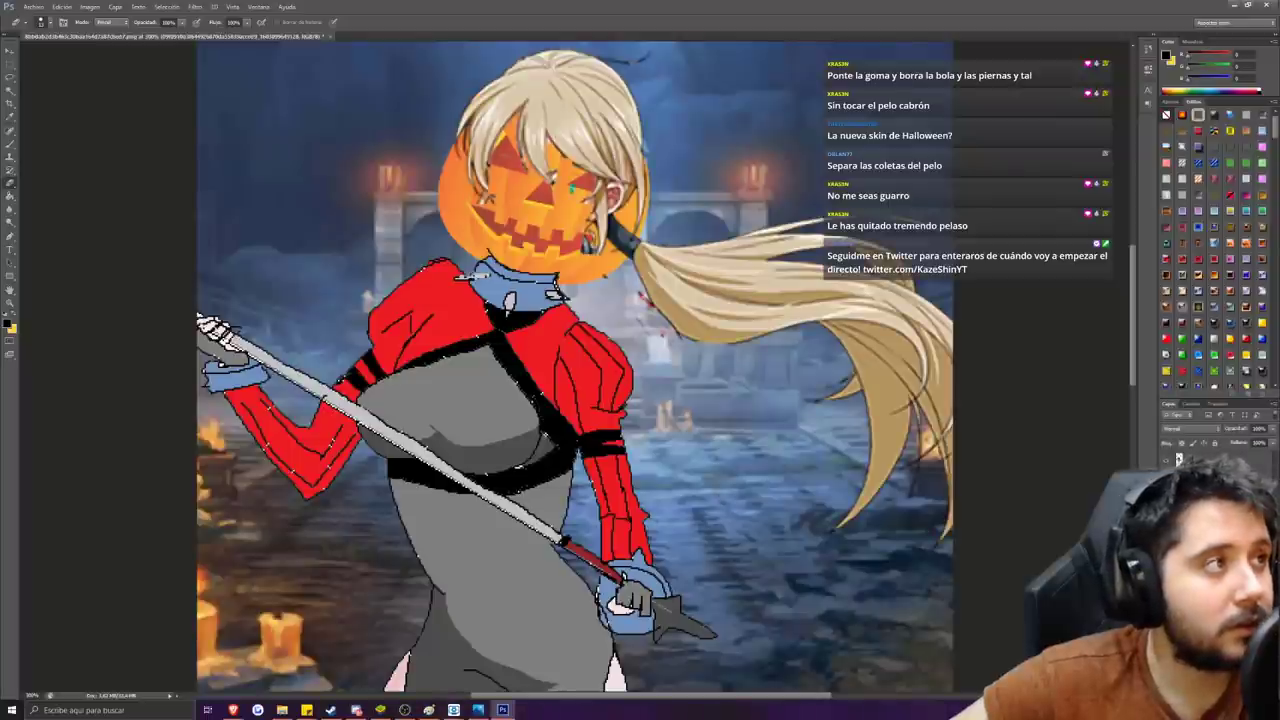
left_click(1166, 474)
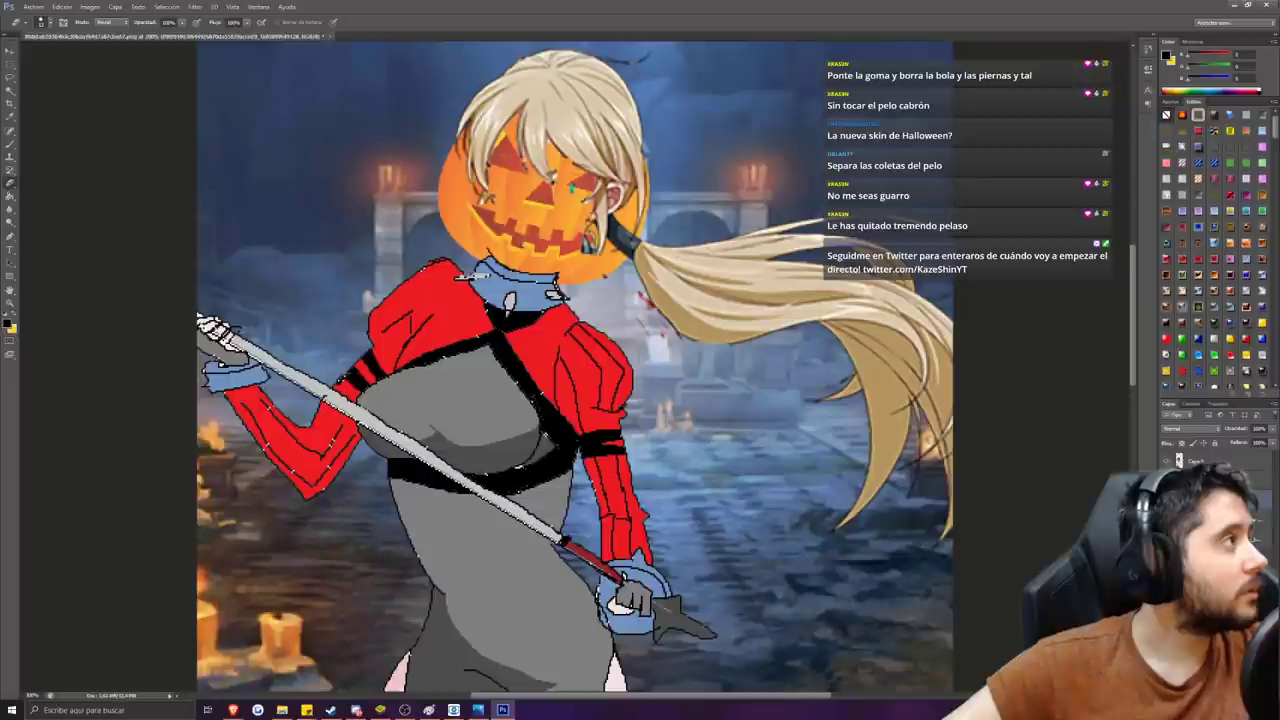
left_click(50, 22)
key("Escape")
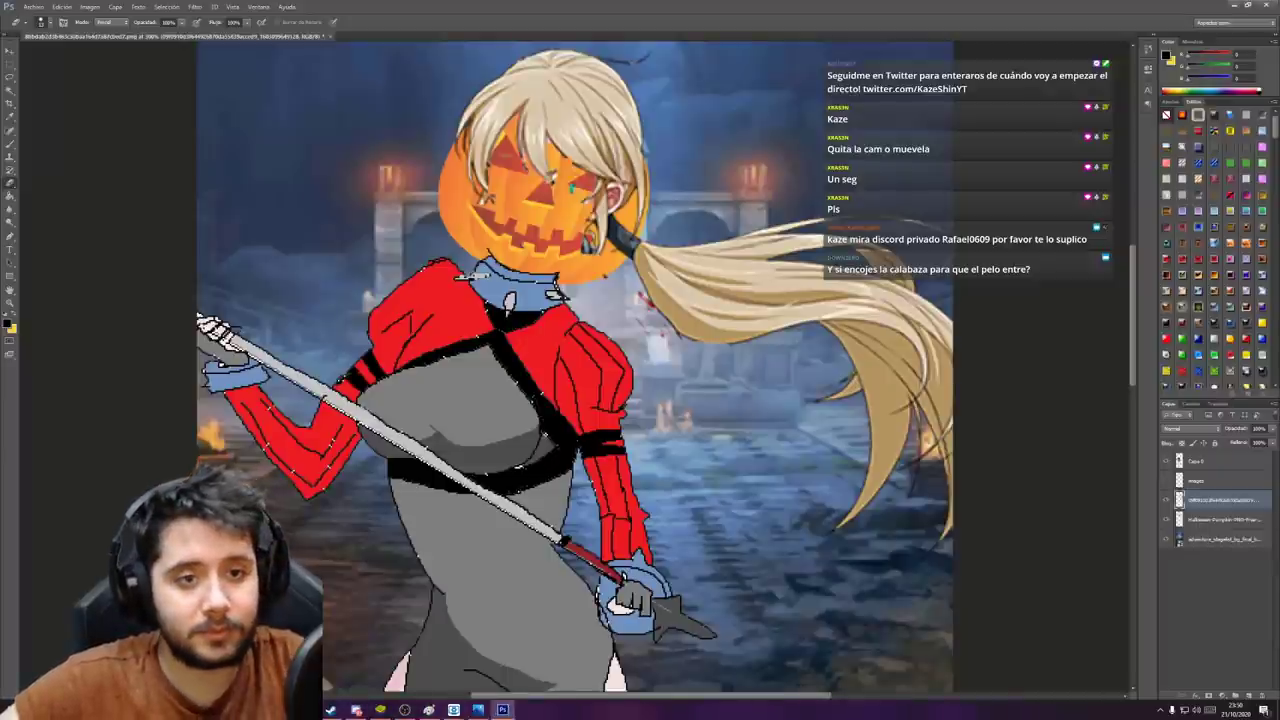
Erase the leftover eye, face and collar fragments of the blonde hair layer from over the pumpkin's face.
left_click(1224, 519)
left_click(606, 250)
left_click(614, 266)
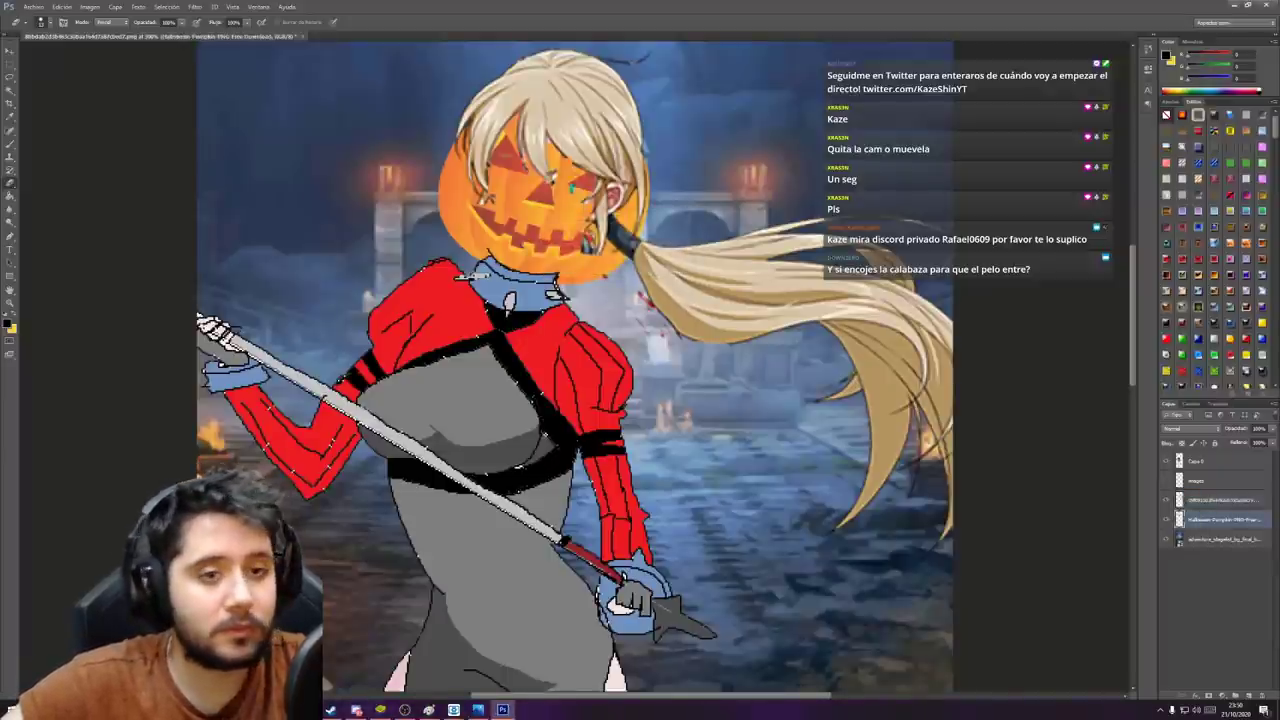
left_click(618, 208)
left_click(627, 265)
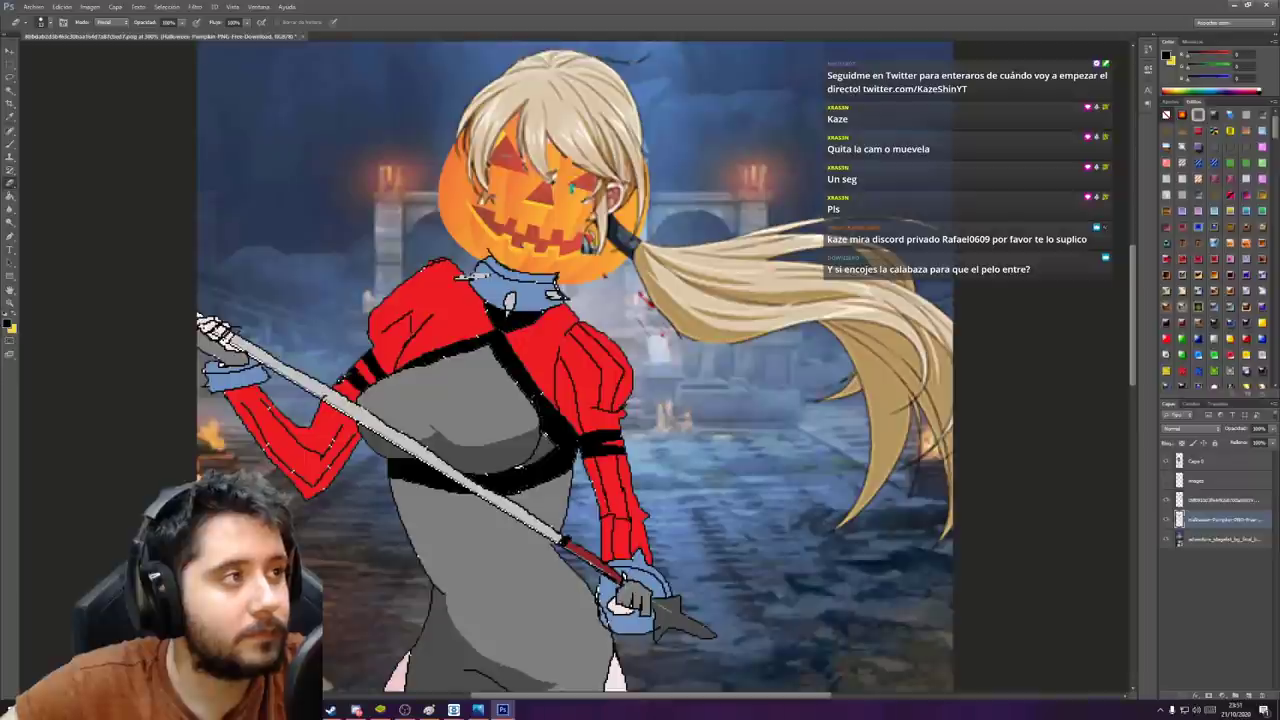
left_click(1222, 481)
left_click(1222, 500)
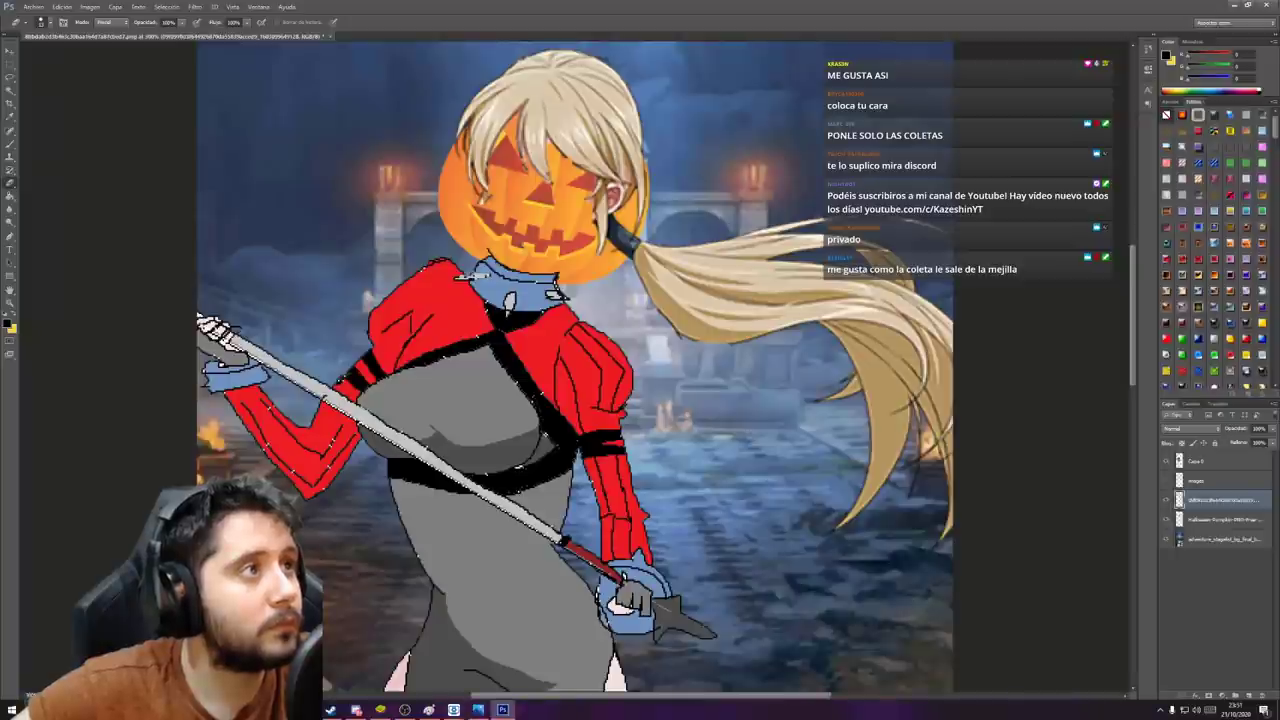
Scale the blonde hair layer to about 121%, tilt it about 2° clockwise and nudge it into place over the pumpkin head.
key("ctrl+t")
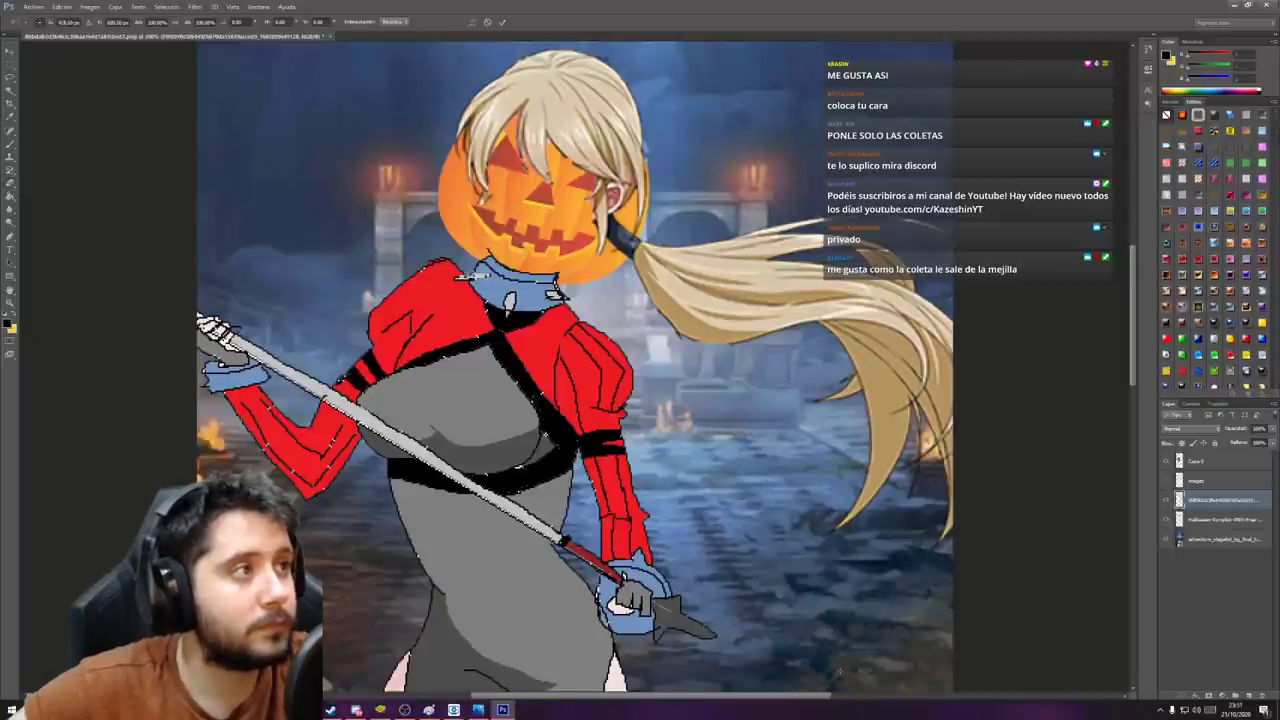
key("ctrl+minus")
key("ctrl+minus")
key("ctrl+minus")
key("ctrl+minus")
key("ctrl+minus")
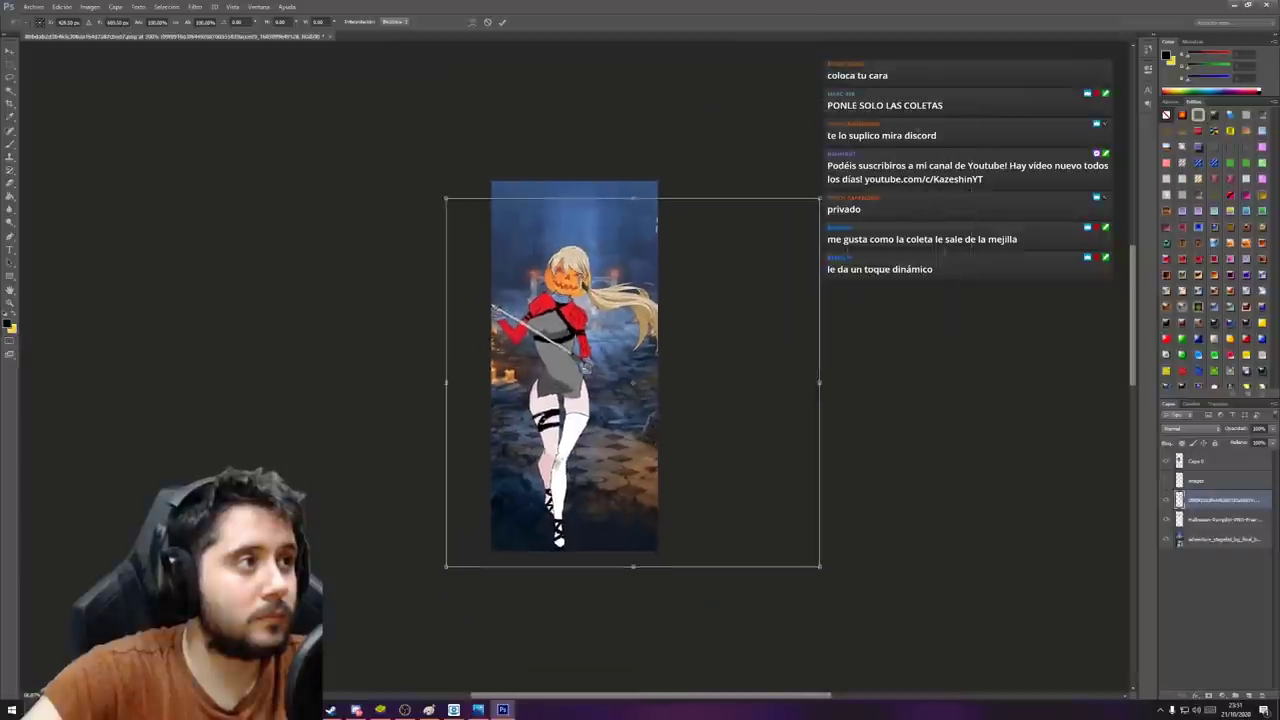
left_click_drag(760, 239, 753, 280)
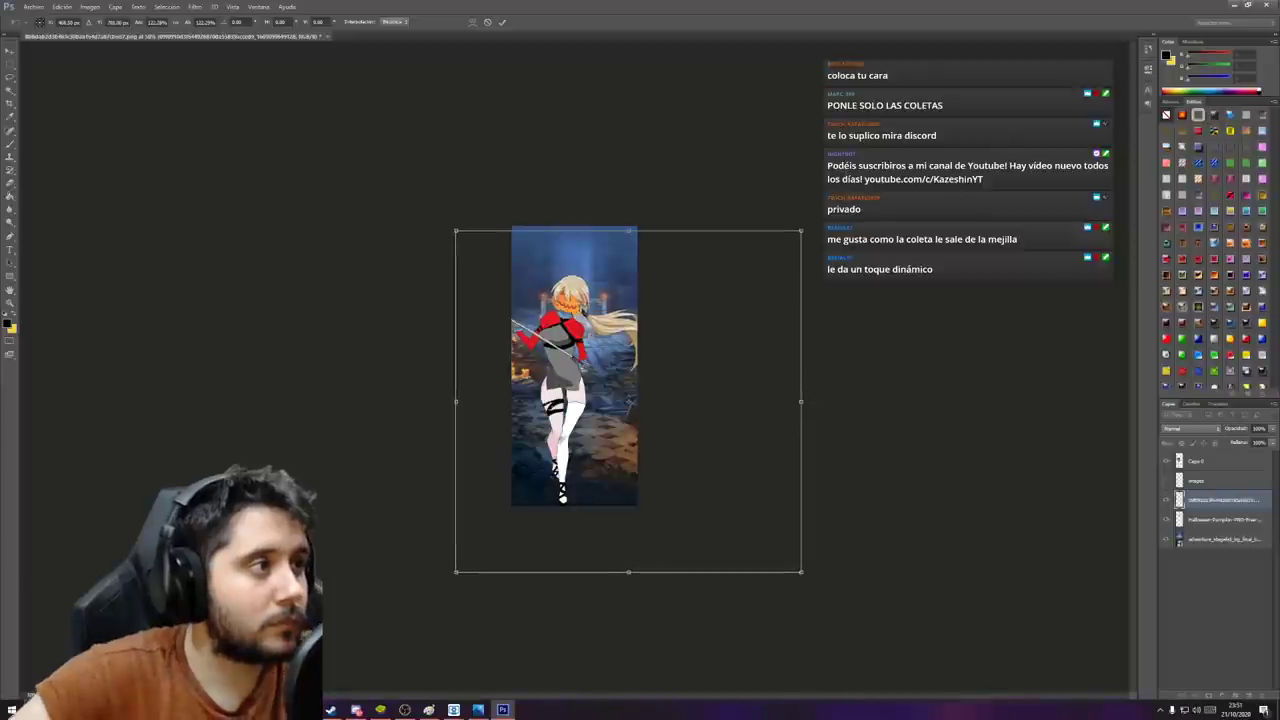
left_click_drag(818, 222, 825, 229)
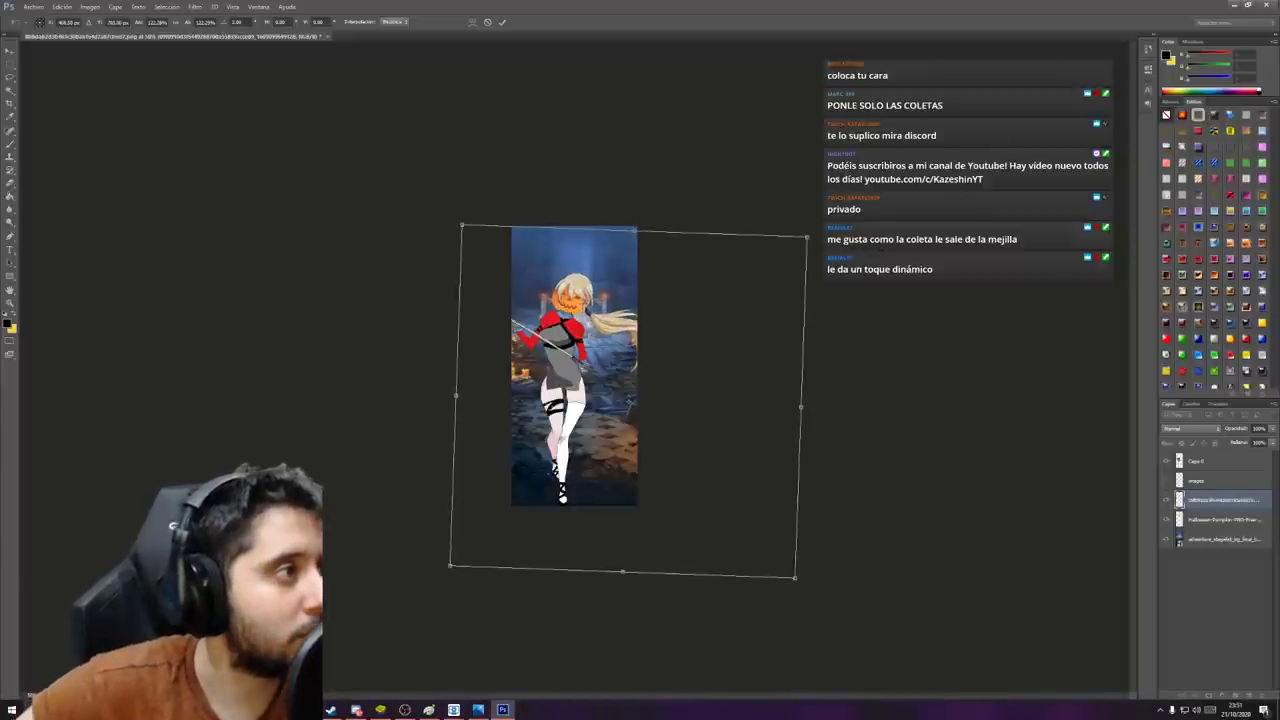
key("Left")
key("Left")
key("Left")
key("Left")
key("Up")
key("Up")
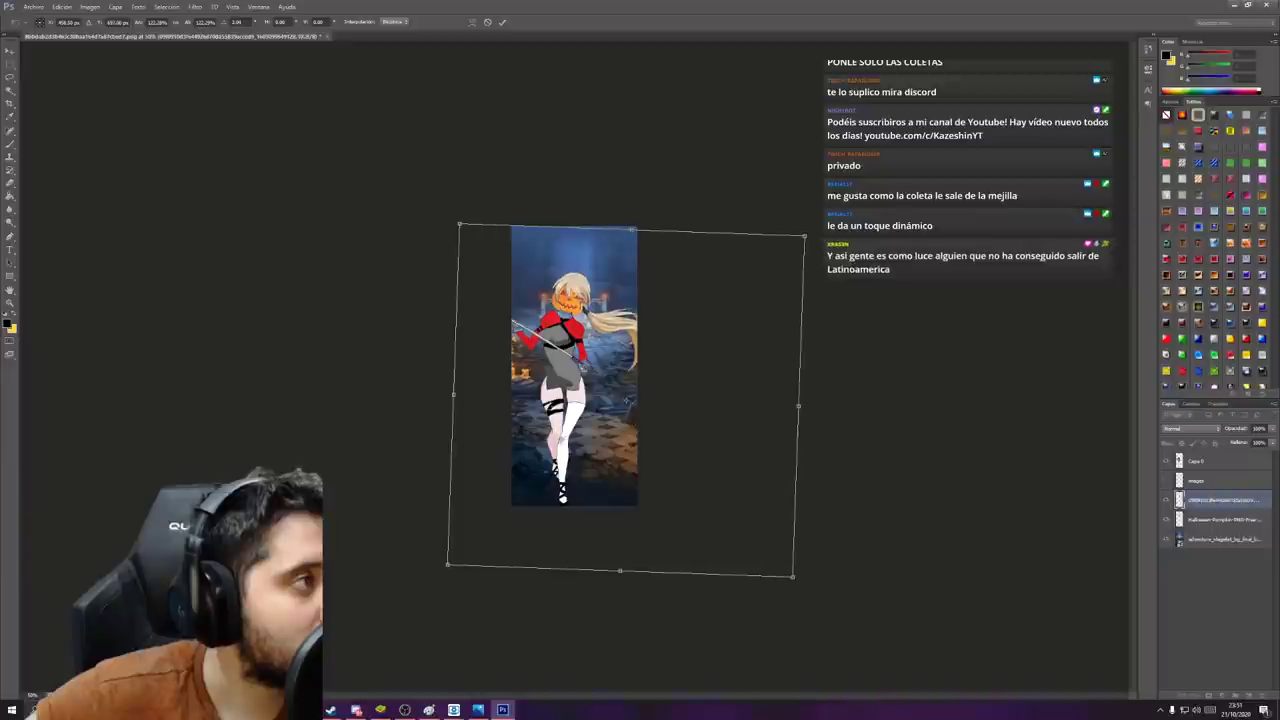
key("Return")
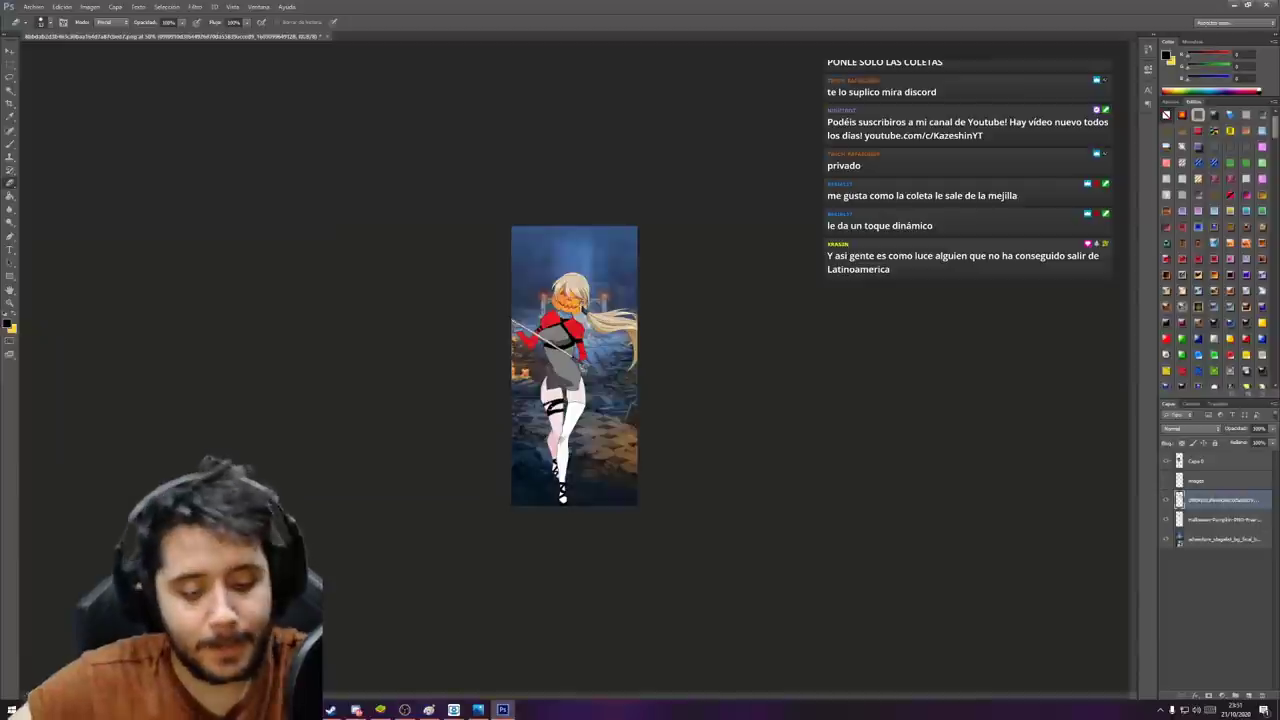
Hide the edited blonde hair layer and place a fresh copy of the original blonde character picture above it.
key("Delete")
key("ctrl+z")
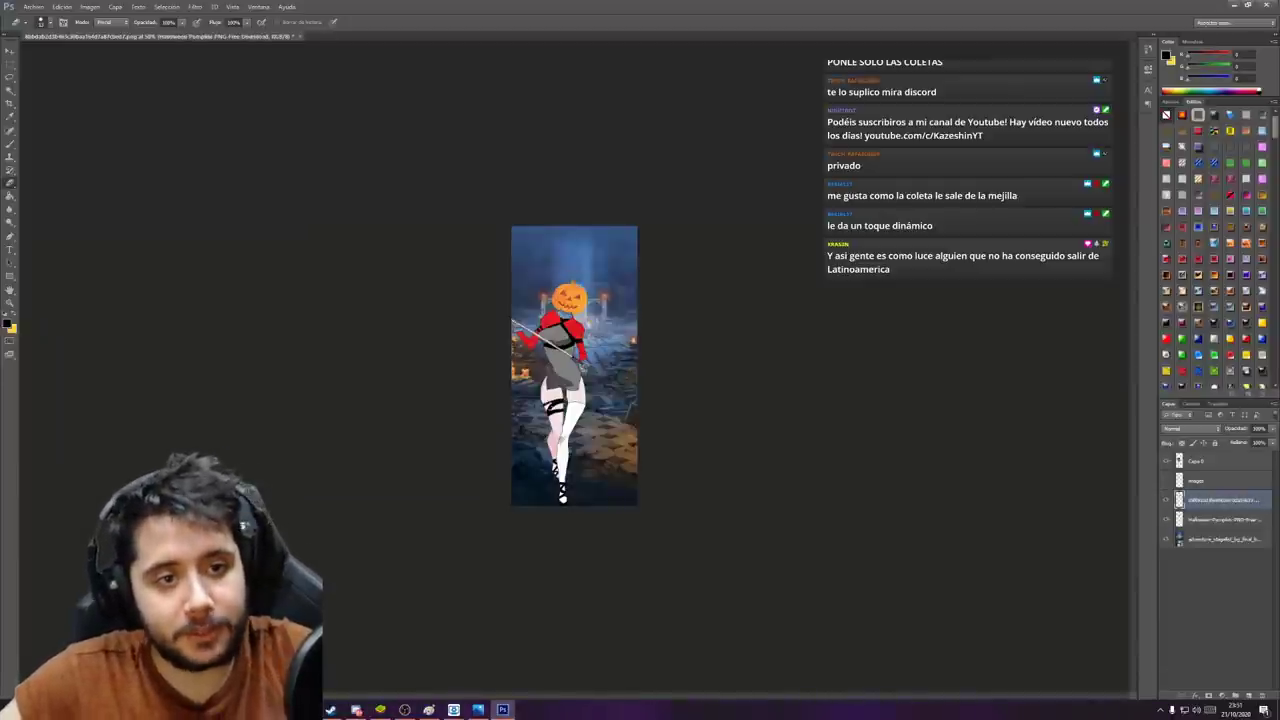
left_click(1166, 499)
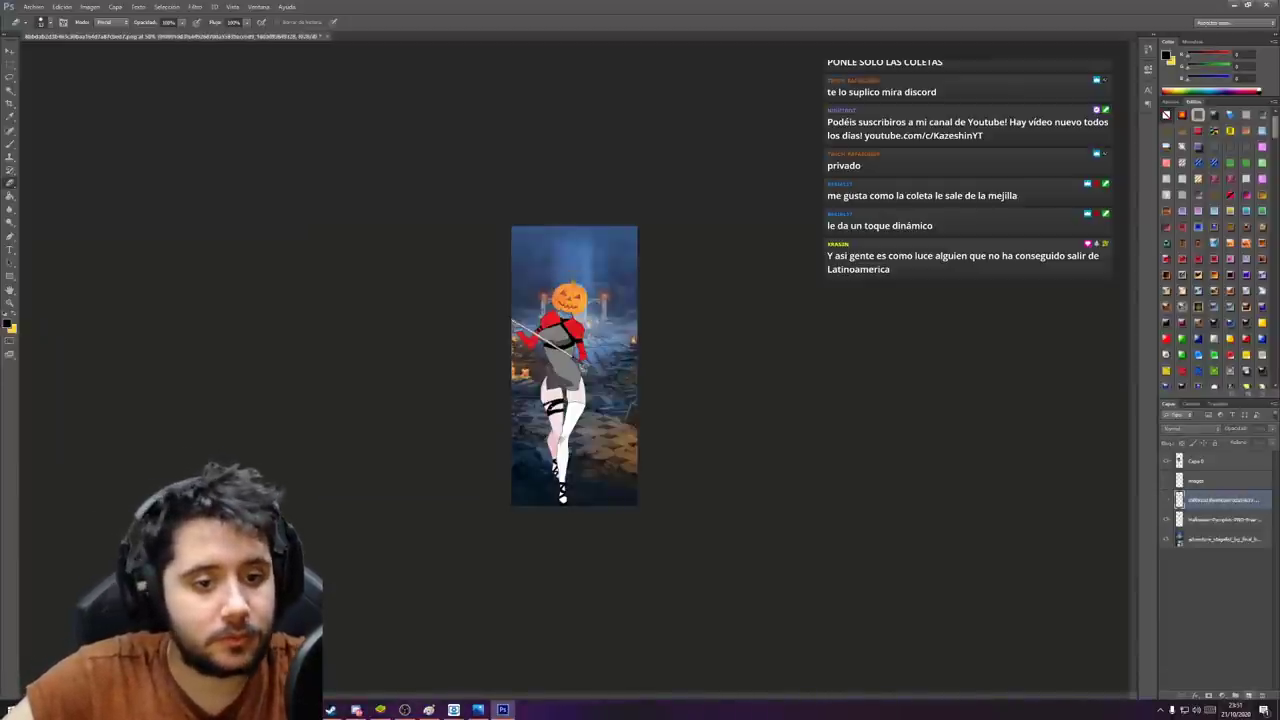
left_click(1248, 696)
left_click(34, 7)
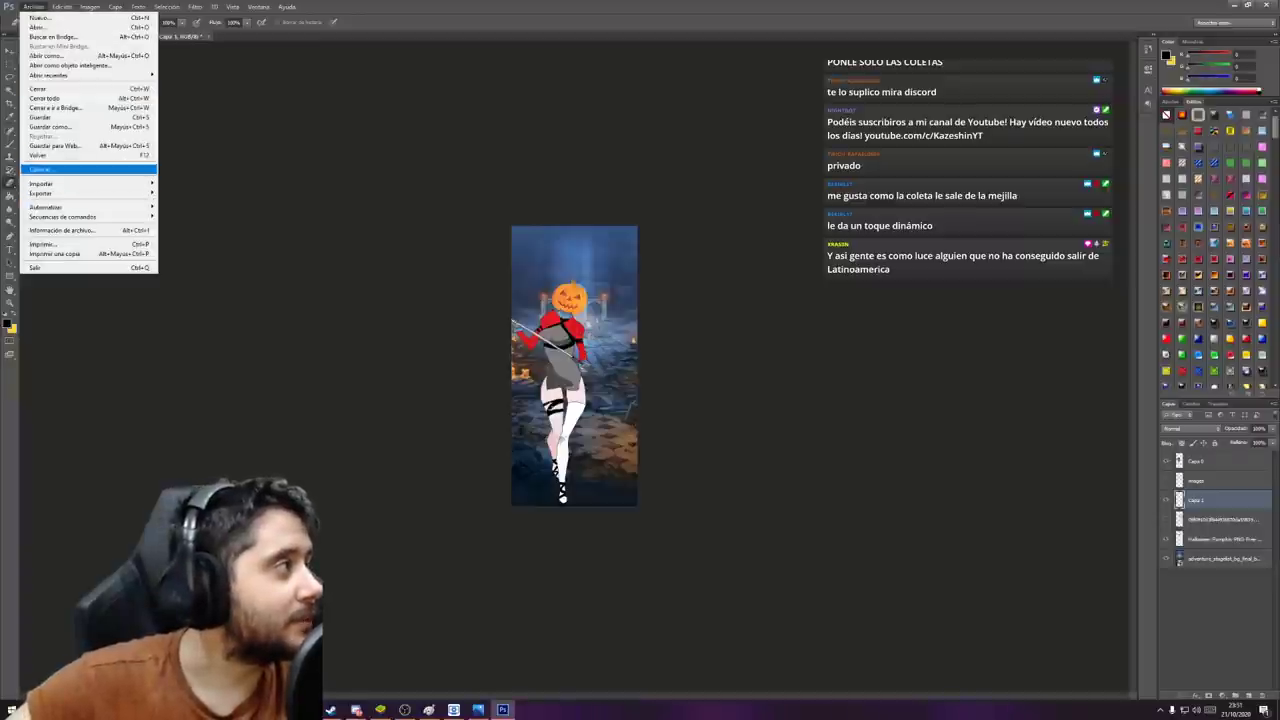
left_click(40, 169)
double_click(290, 68)
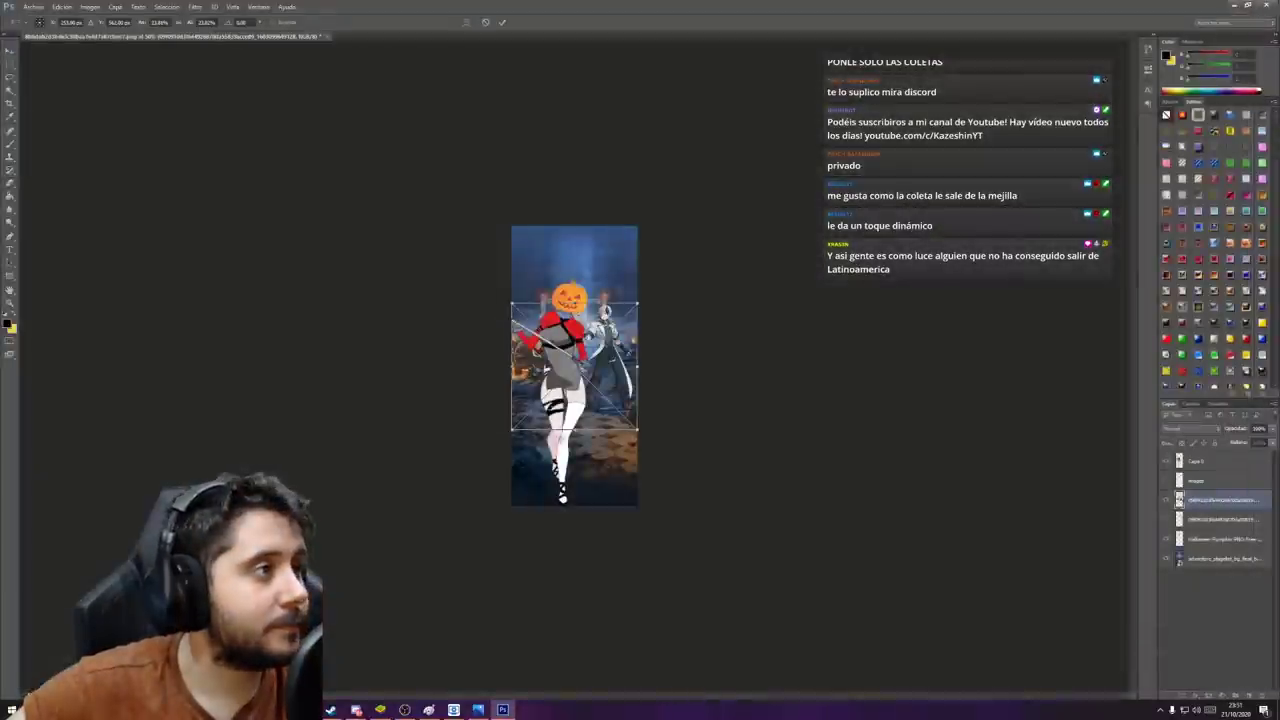
Enlarge the placed character picture to about 107% and position it over the pumpkin-headed figure.
left_click_drag(620, 361, 670, 323)
left_click_drag(688, 389, 967, 671)
left_click_drag(840, 508, 712, 396)
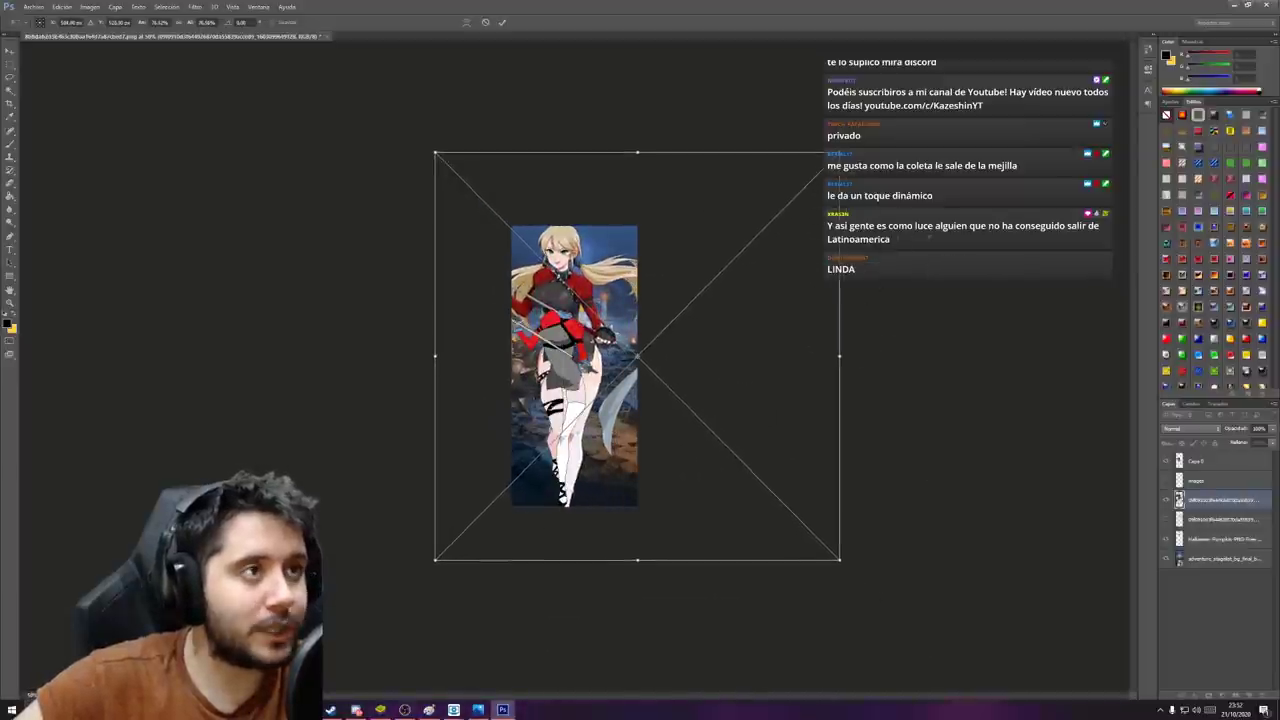
left_click_drag(839, 152, 1001, 0)
left_click_drag(938, 104, 906, 245)
left_click_drag(688, 393, 635, 385)
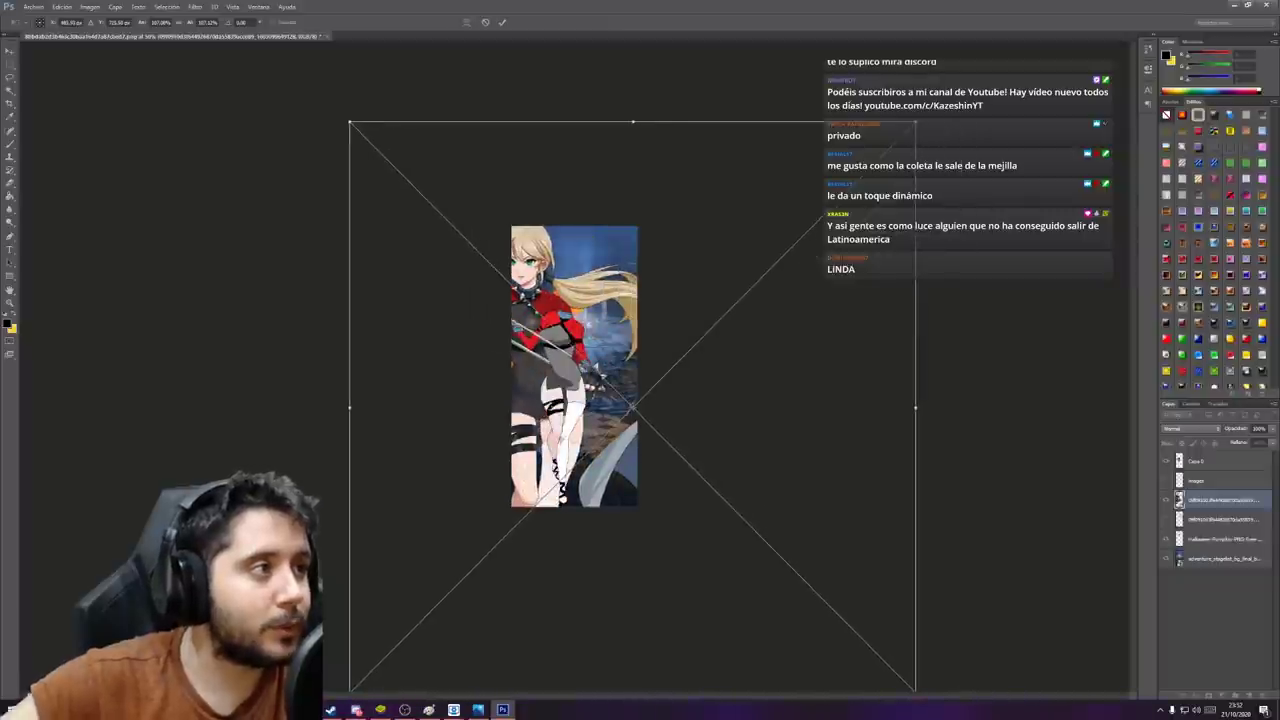
key("Return")
Scale the character picture to about 104% and reposition it so the ponytail sweeps over the top of the pumpkin.
key("ctrl+plus")
key("ctrl+plus")
key("ctrl+plus")
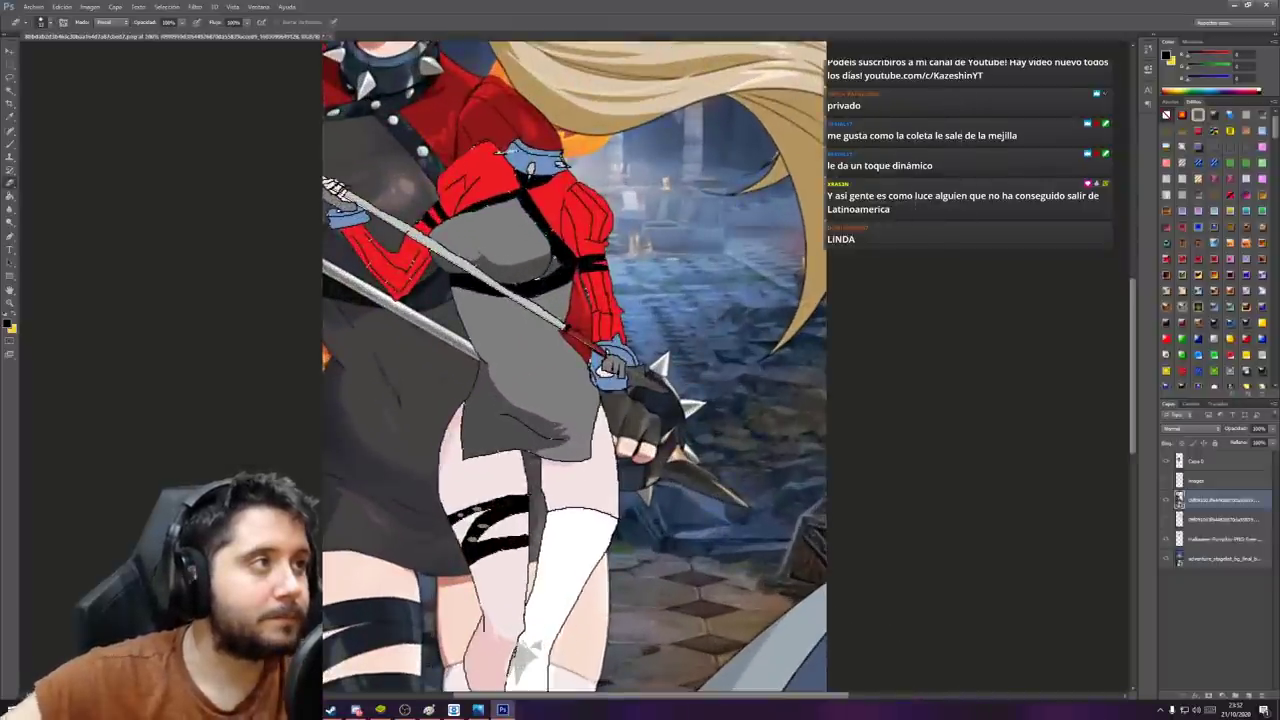
key("ctrl+t")
left_click_drag(685, 248, 644, 370)
key("ctrl+minus")
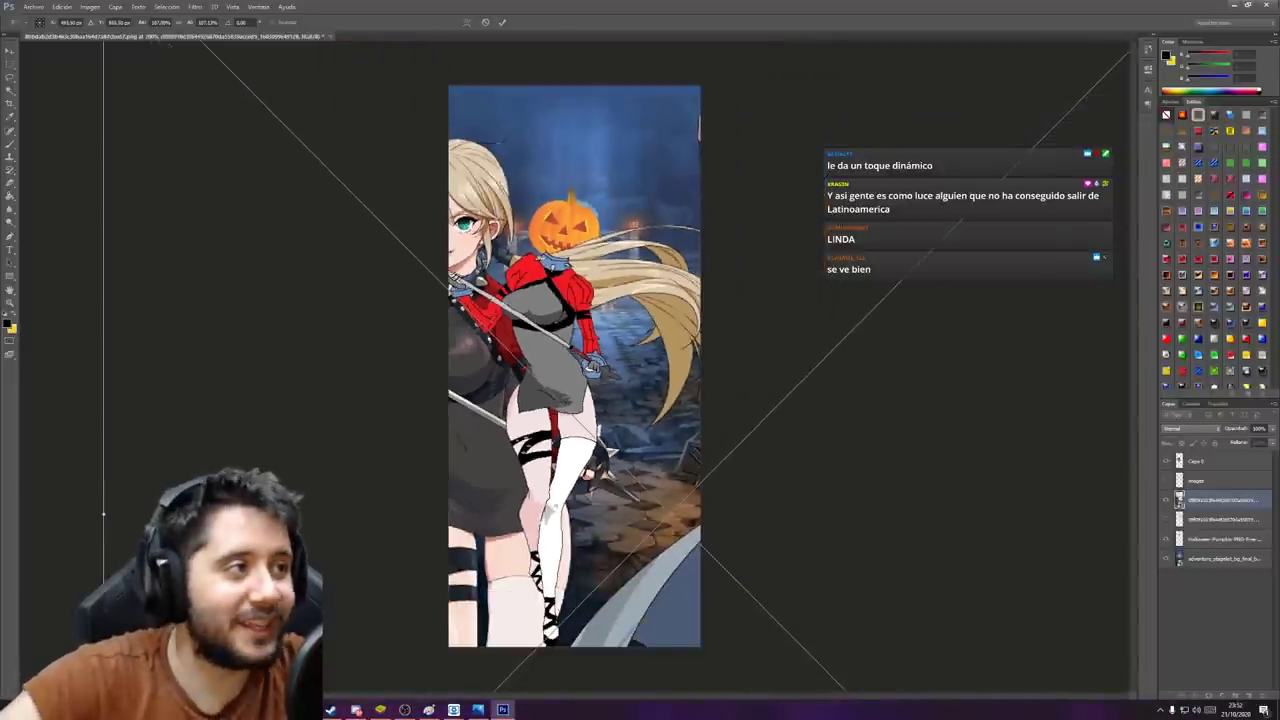
key("ctrl+minus")
left_click_drag(905, 155, 886, 173)
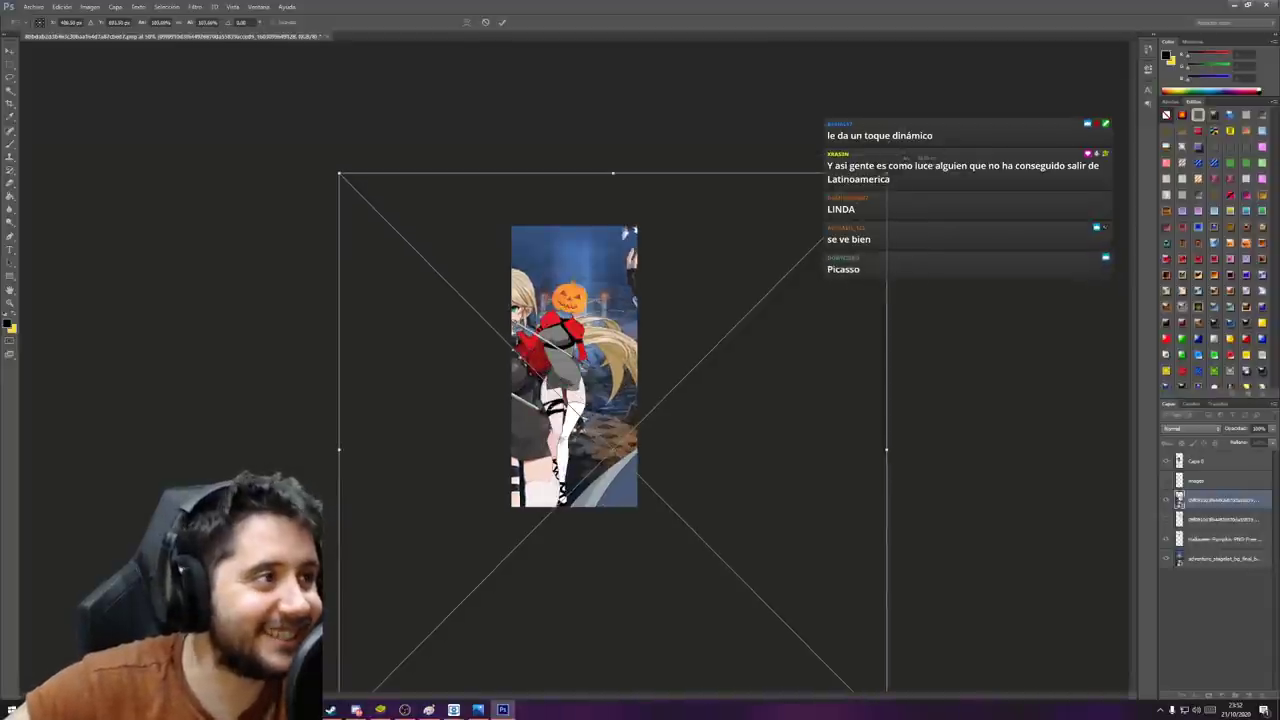
mouse_move(753, 270)
left_mouse_down()
mouse_move(776, 232)
mouse_move(750, 203)
mouse_move(748, 175)
left_mouse_up()
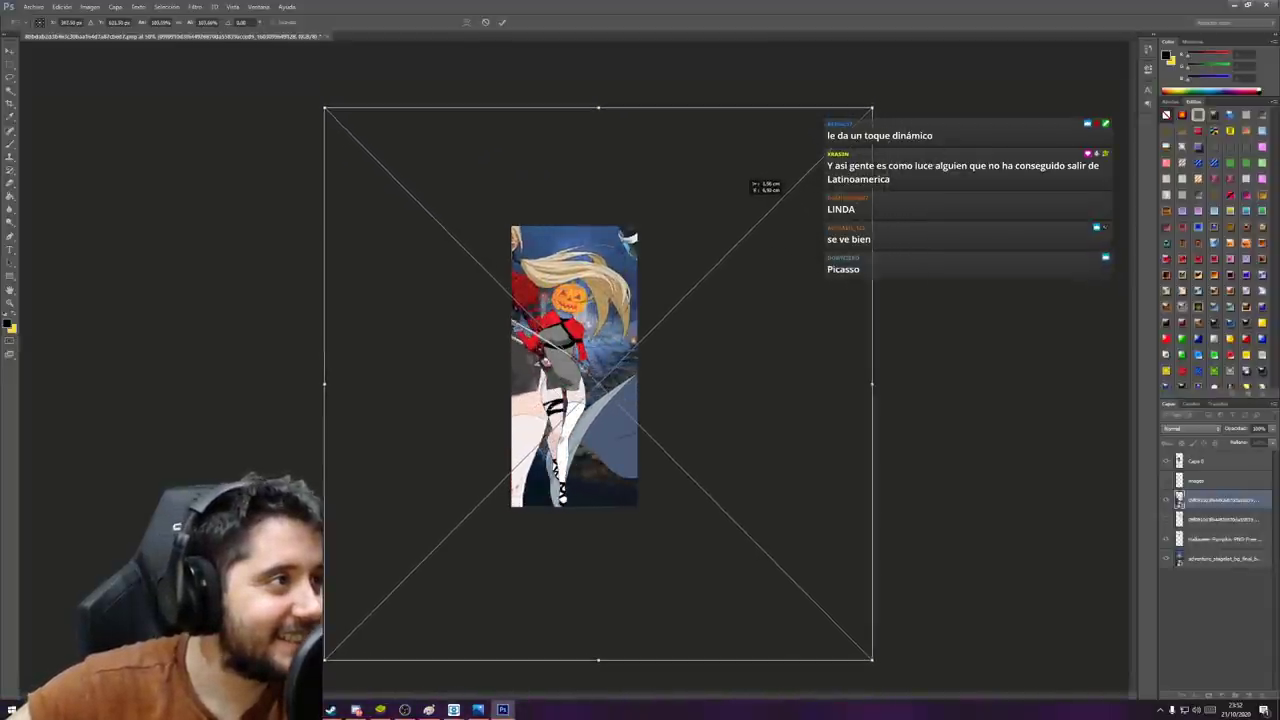
key("Return")
key("ctrl+plus")
key("ctrl+plus")
key("ctrl+plus")
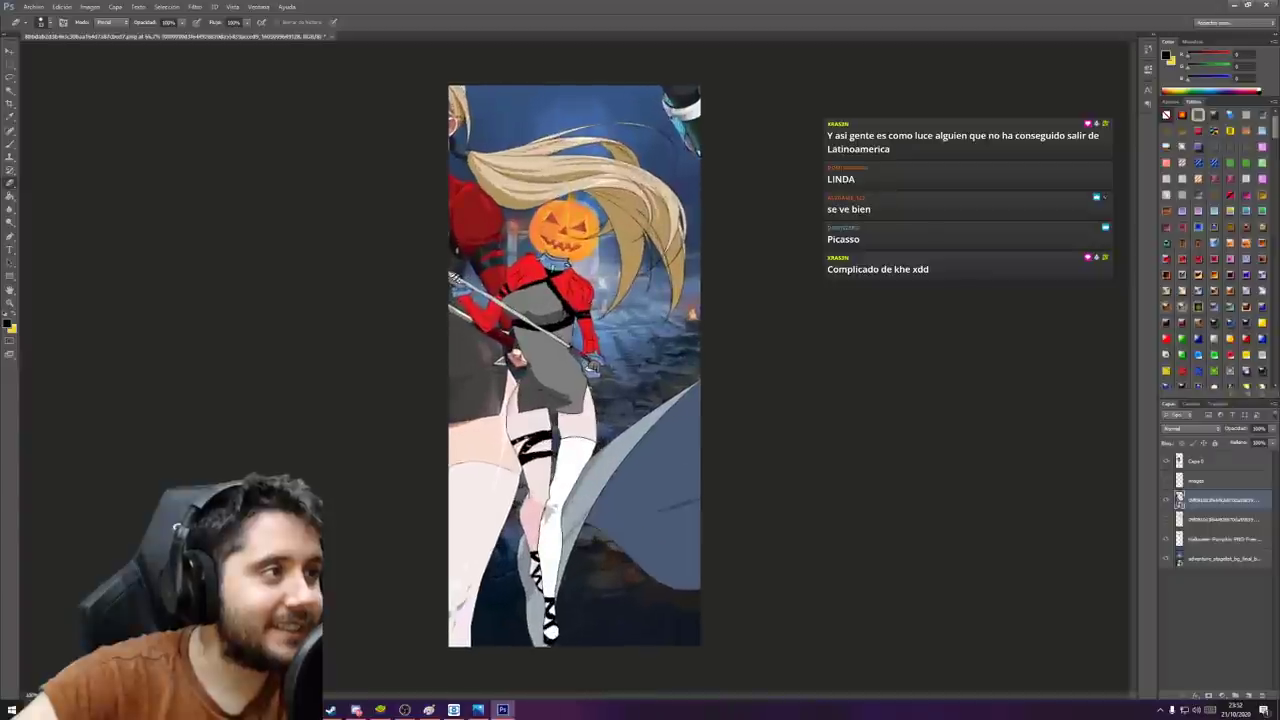
scroll(574, 366, "up", 3)
scroll(575, 365, "up", 3)
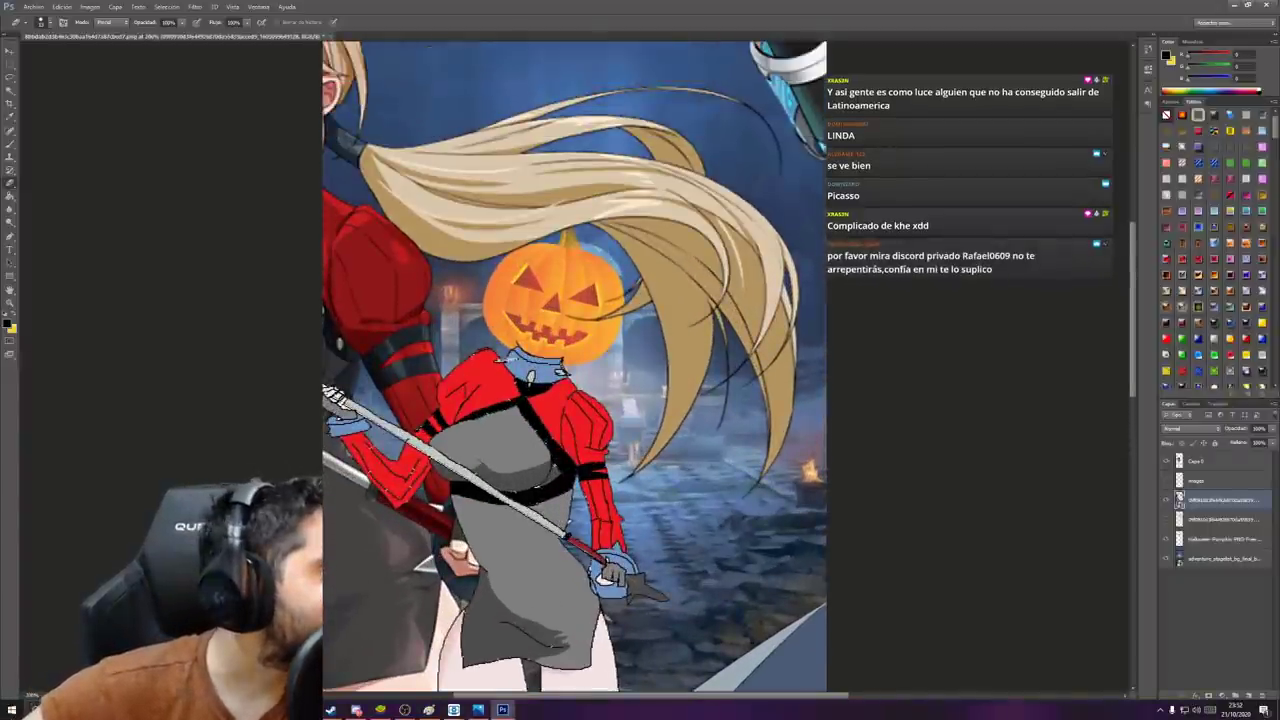
Rasterize the placed picture and erase the blonde character's shoulder and upper sleeve beneath the ponytail.
left_click(570, 350)
left_click(605, 265)
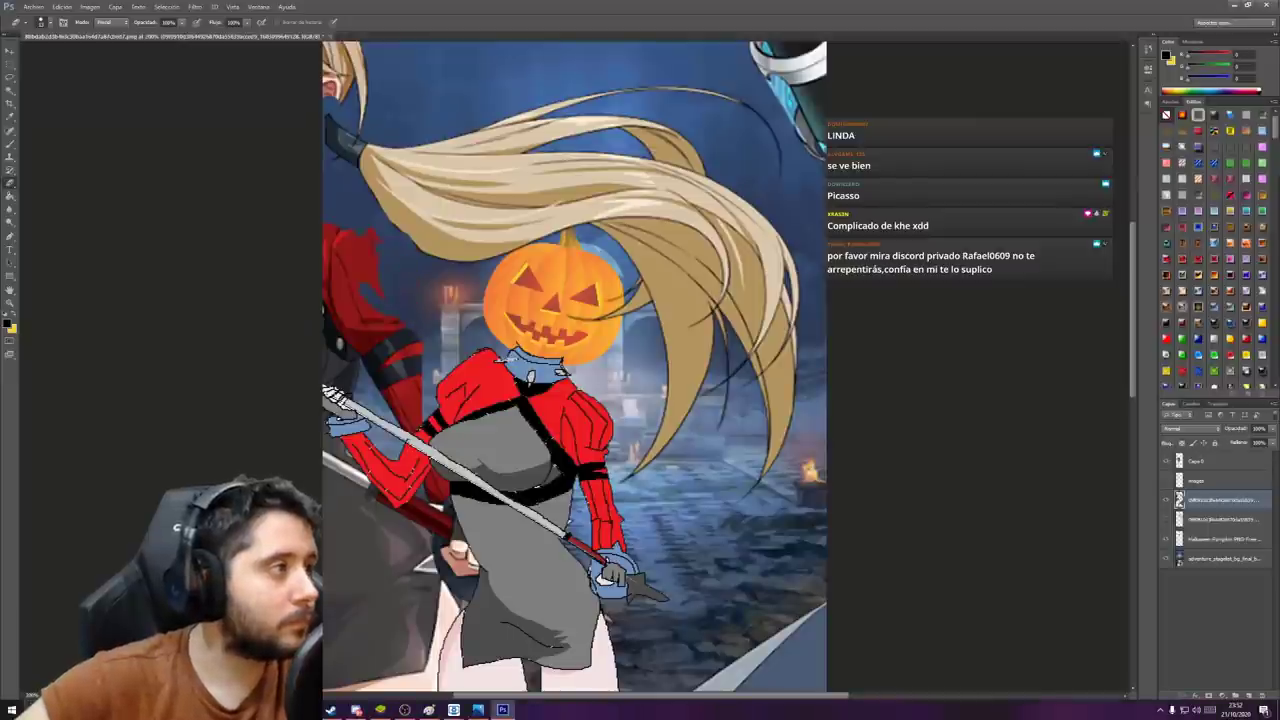
mouse_move(350, 262)
left_mouse_down()
mouse_move(334, 320)
mouse_move(329, 268)
left_mouse_up()
Delete the blonde character's remaining arm, dress and legs on the figure's sword-blade side using rectangular selections.
key("m")
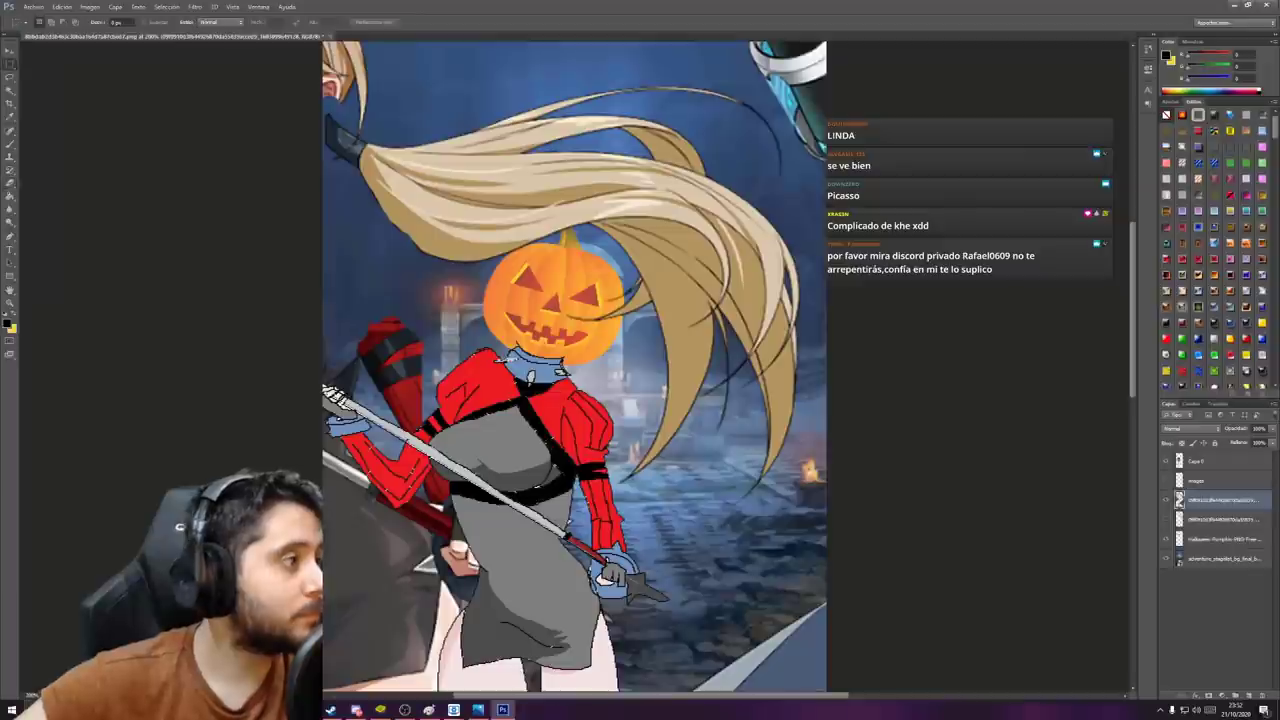
key("Delete")
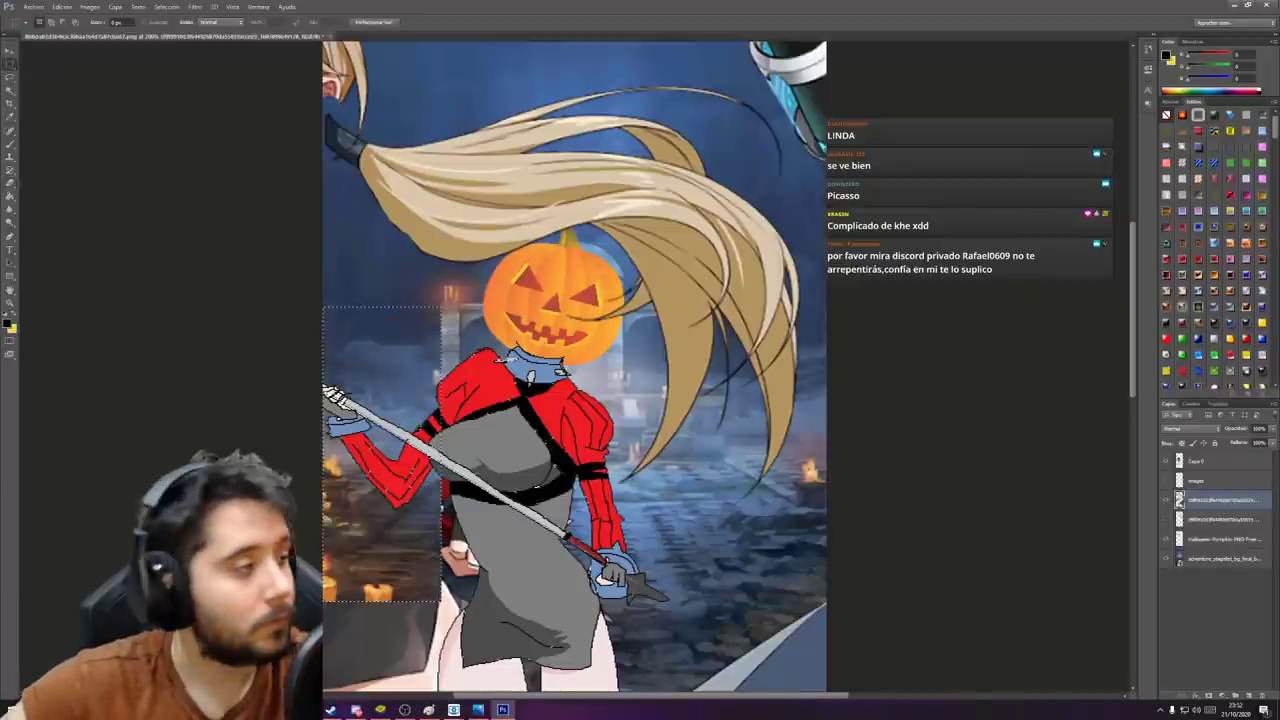
left_click(590, 390)
scroll(590, 390, "down", 5)
key("Delete")
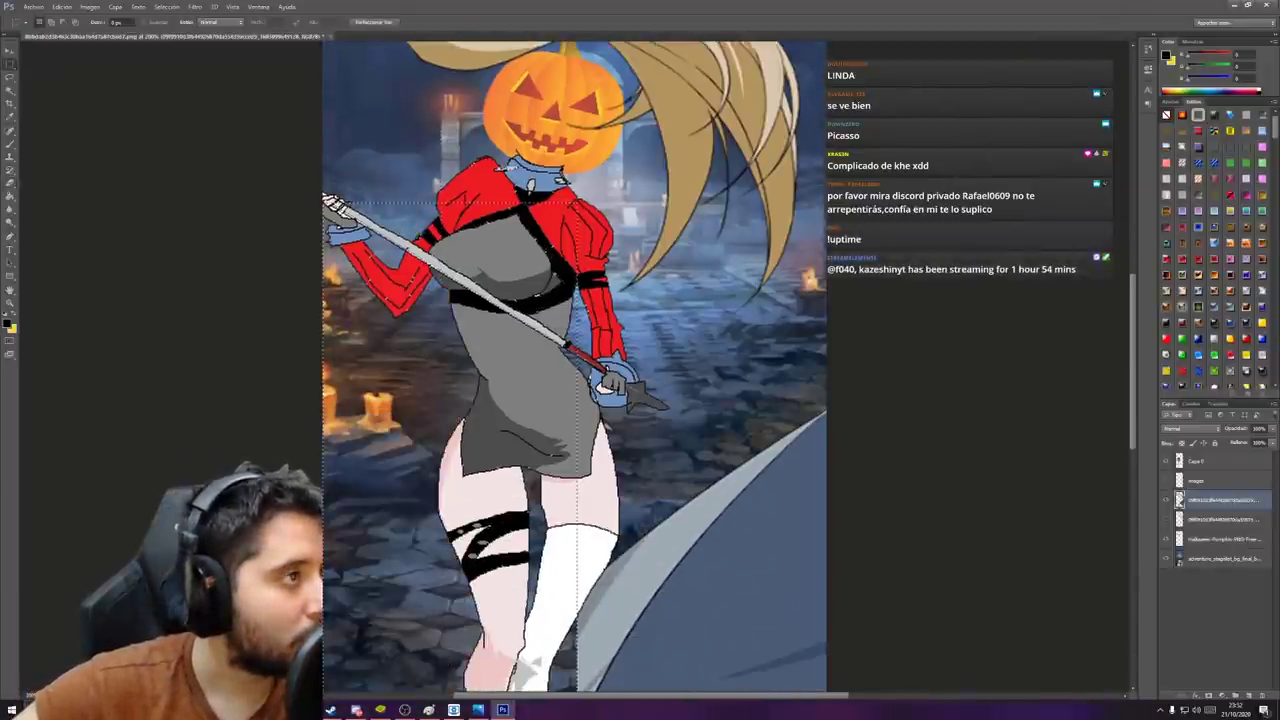
Delete the blonde character's blue-grey cape beside the figure's legs using rectangular selections.
left_click_drag(655, 396, 310, 698)
key("Delete")
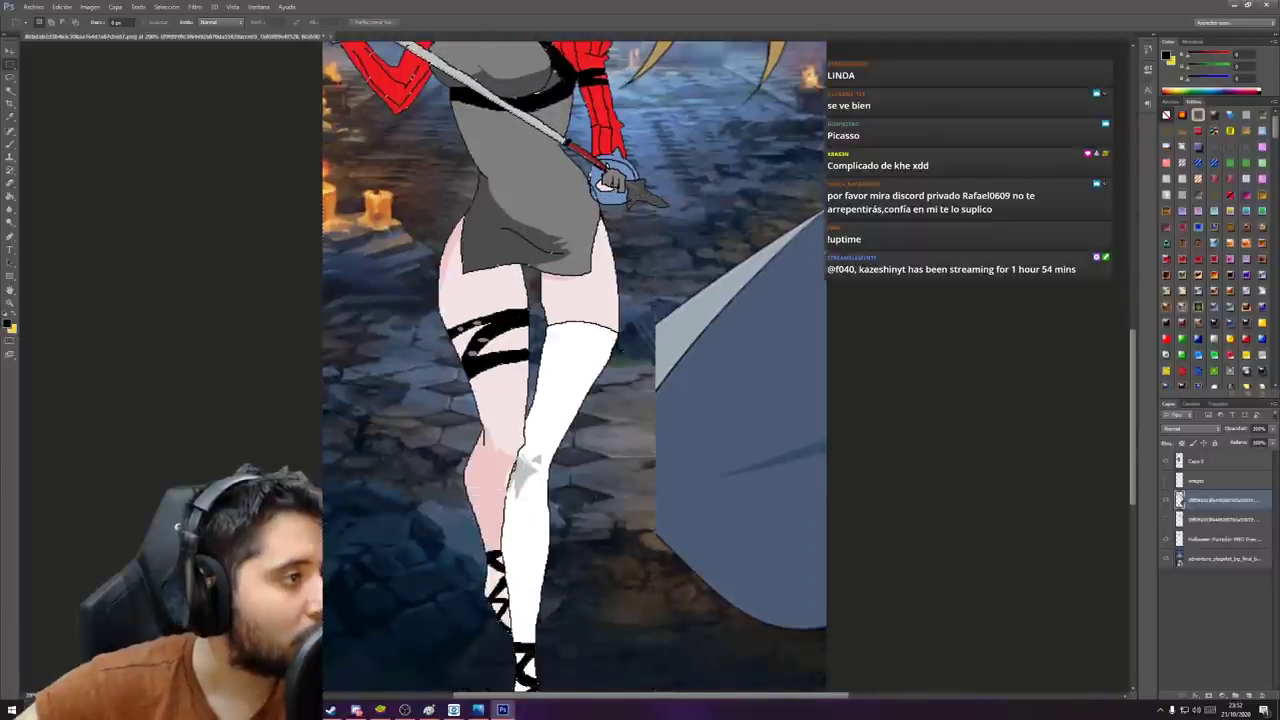
left_click_drag(866, 647, 872, 698)
key("Delete")
scroll(800, 600, "up", 3)
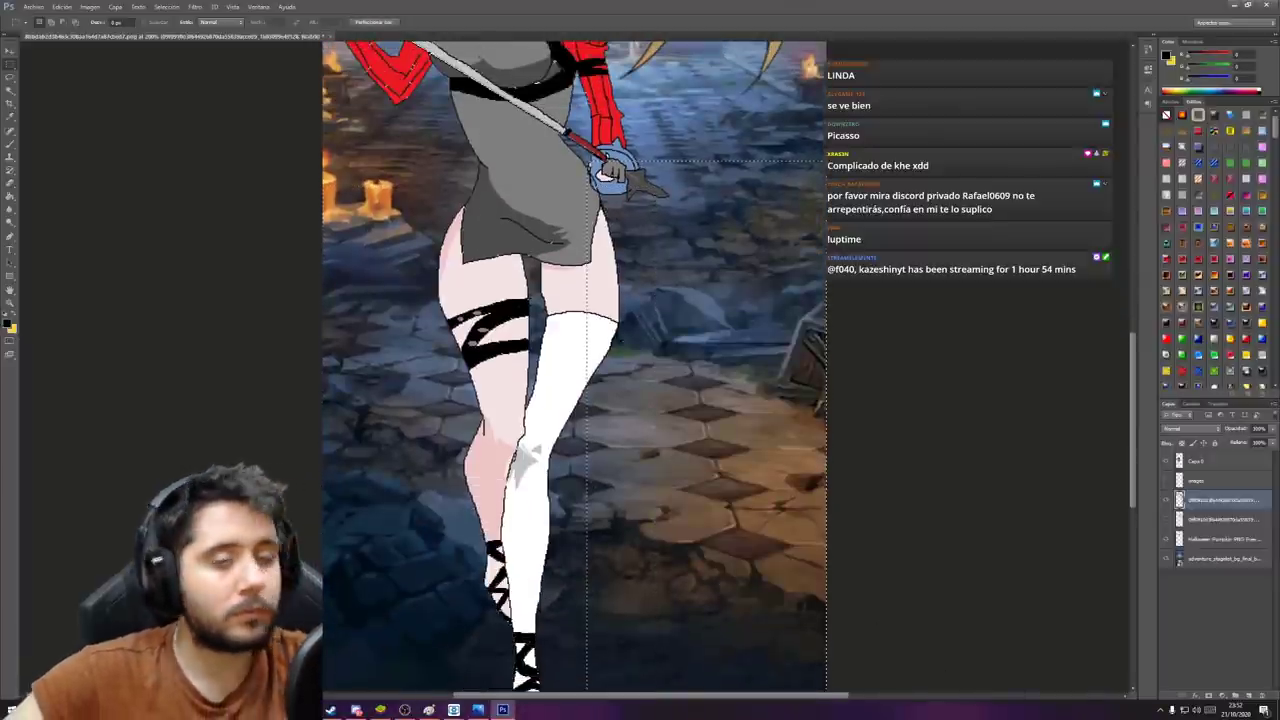
Isolate the blonde ponytail by selecting its strands and deleting everything else on the rasterized character layer.
key("ctrl+minus")
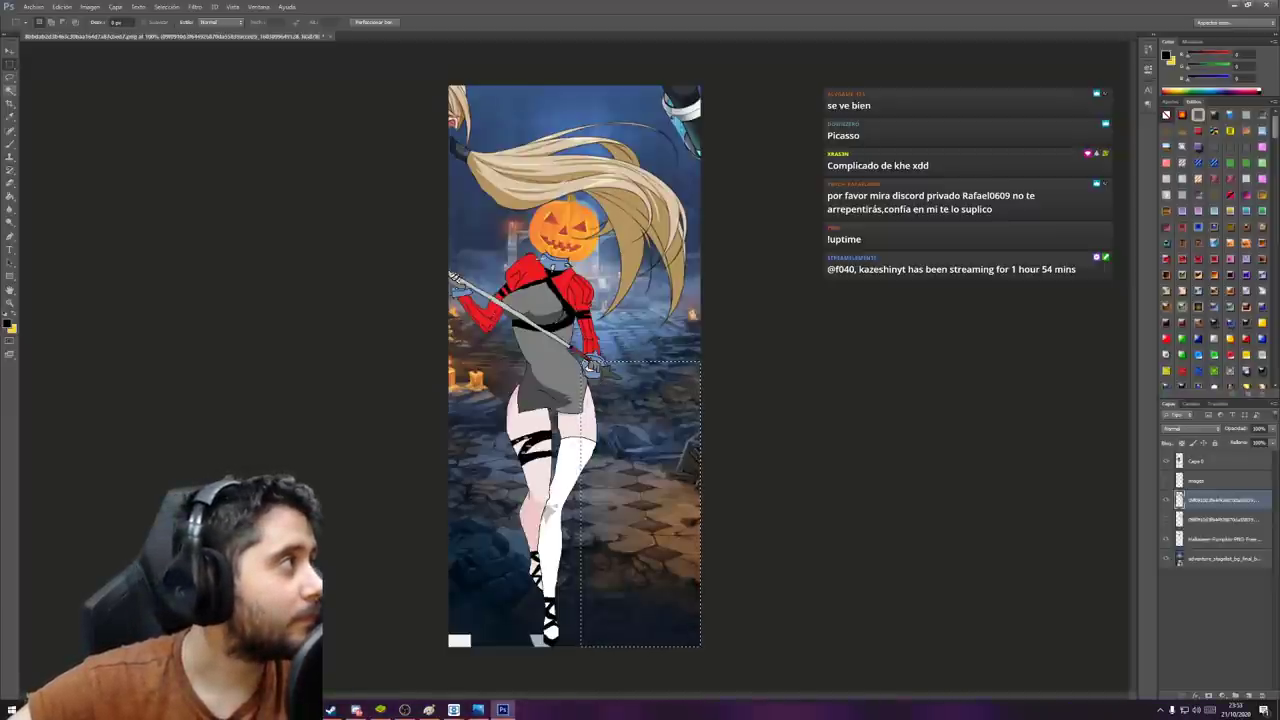
key("w")
left_click(575, 172)
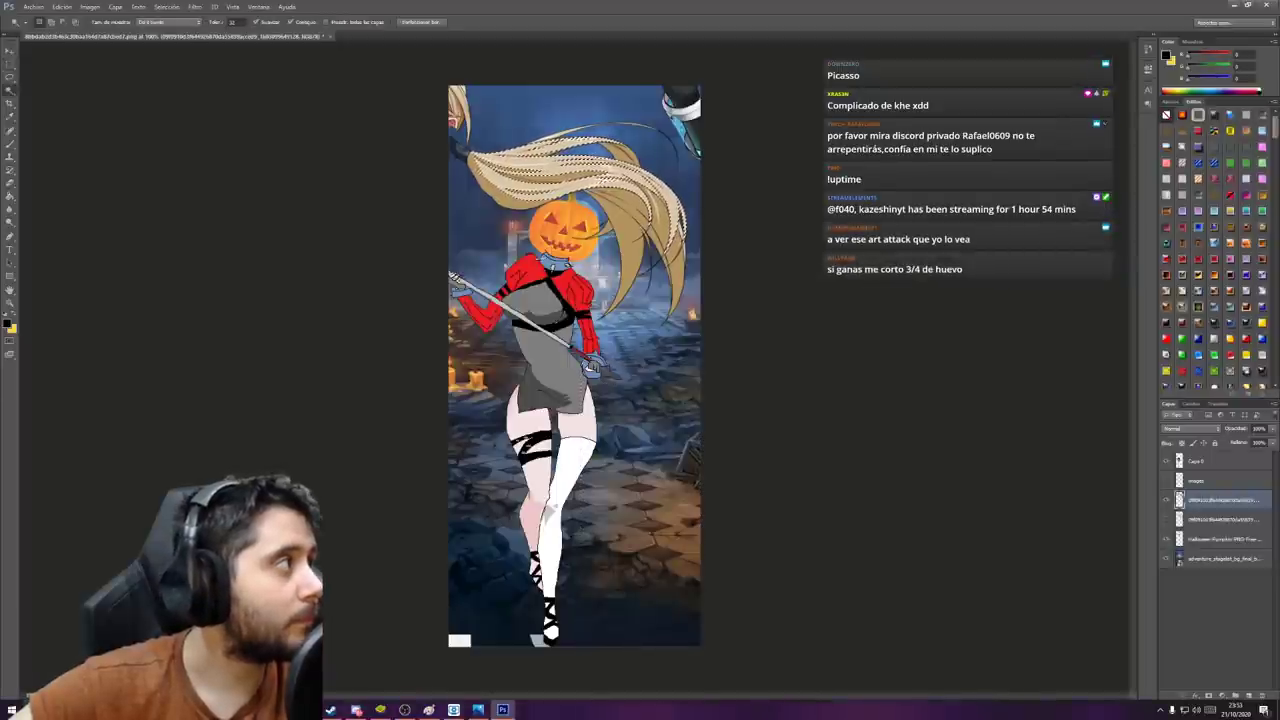
right_click(10, 90)
left_click(68, 90)
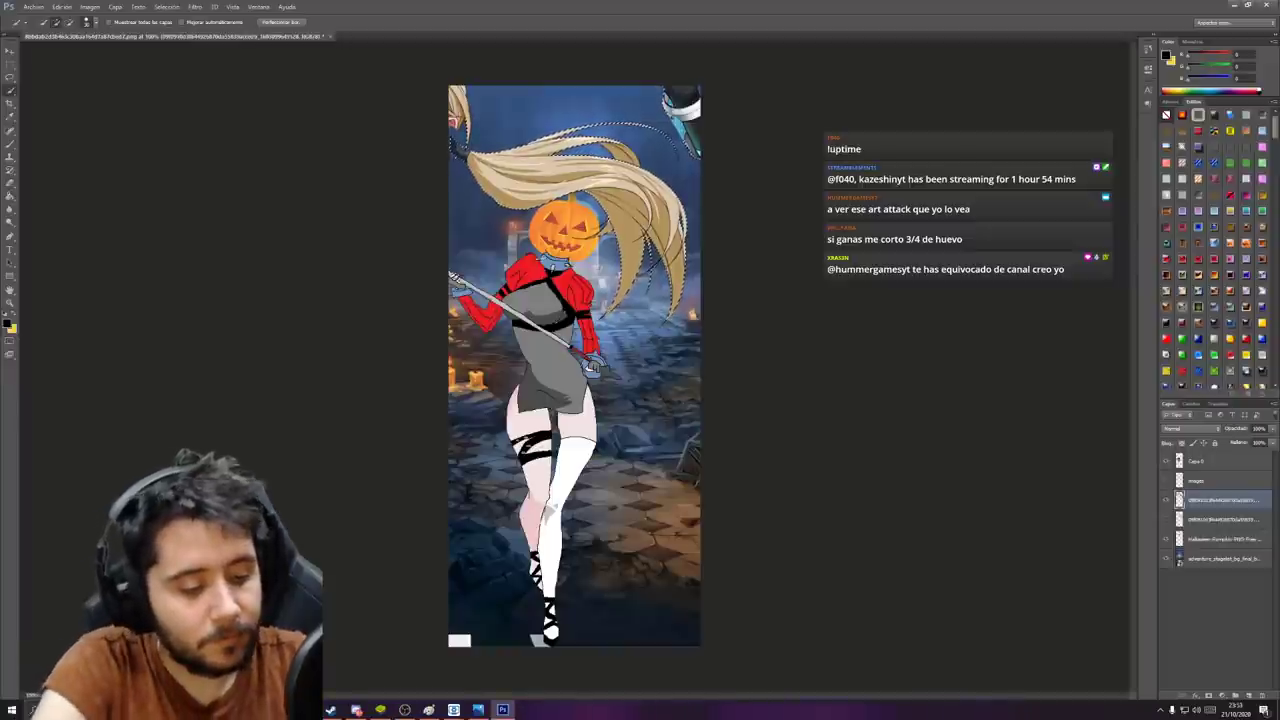
key("ctrl+shift+i")
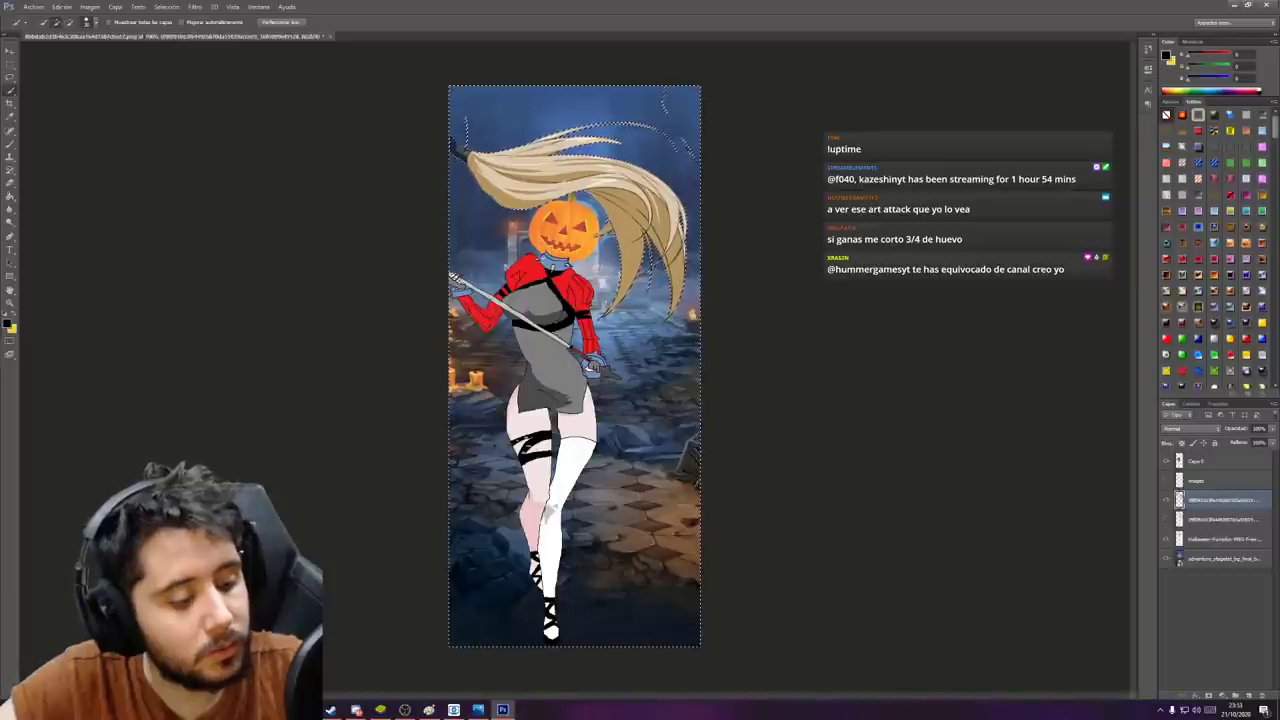
key("ctrl+shift+i")
Try placing the full-size ponytail beside the pumpkin, tilted slightly clockwise, with its layer behind the pumpkin.
key("ctrl+t")
left_click_drag(548, 189, 694, 284)
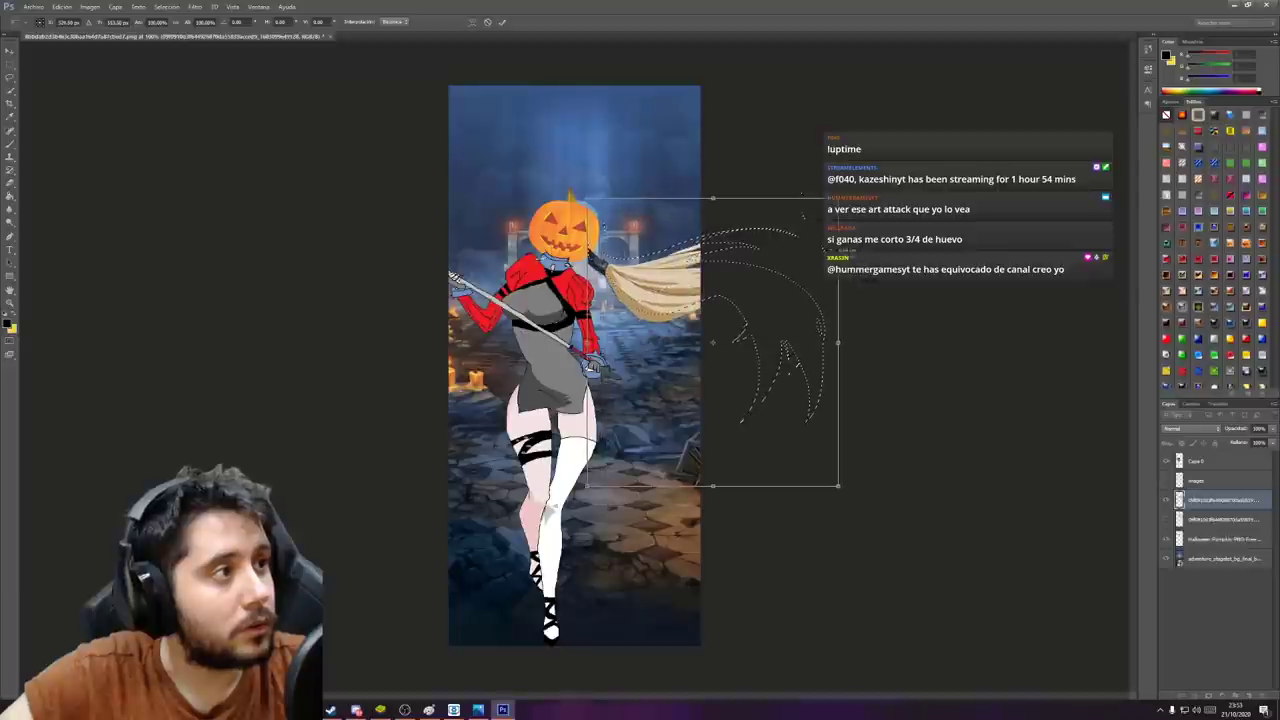
left_click_drag(843, 258, 857, 285)
left_click_drag(748, 284, 727, 296)
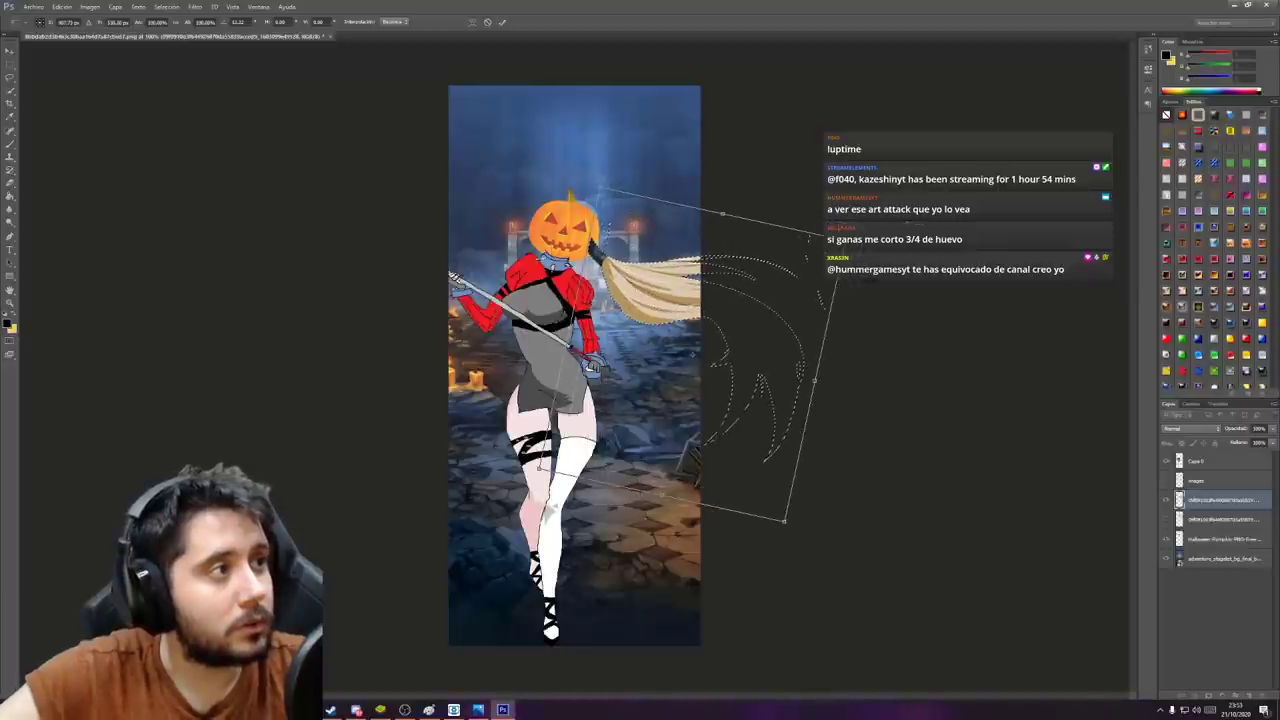
key("Return")
left_click(1220, 519)
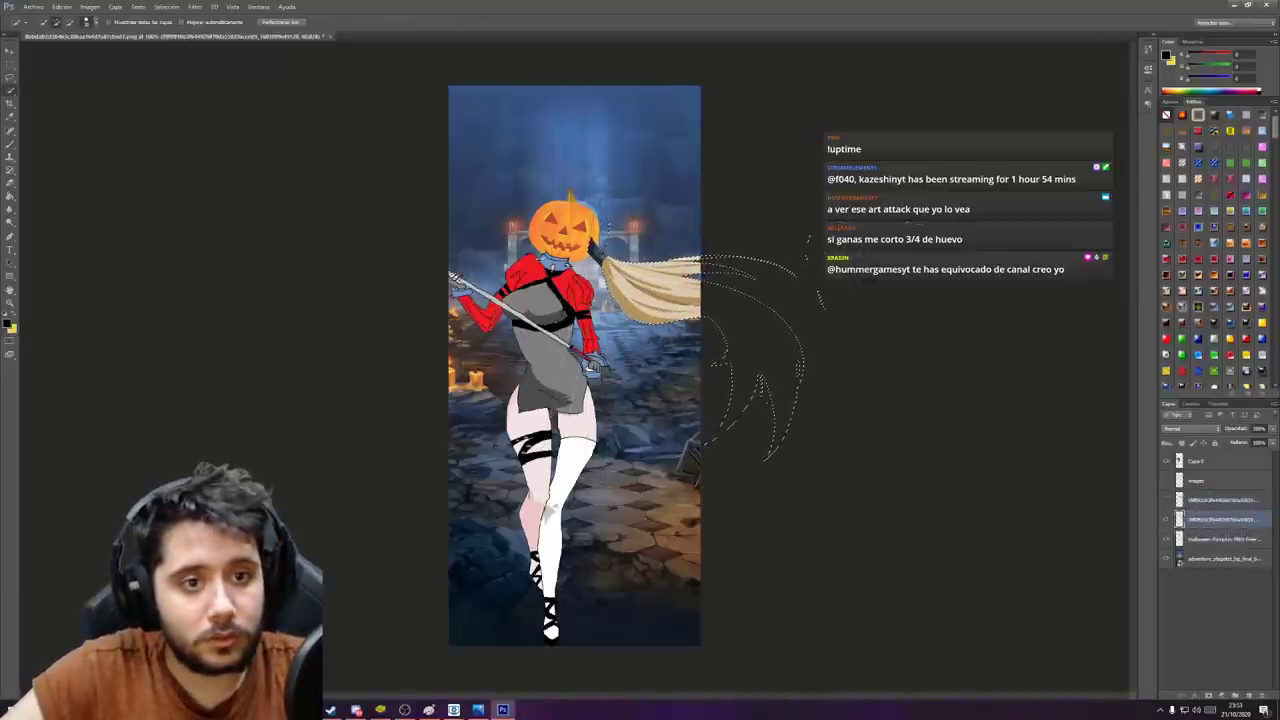
left_click_drag(1238, 520, 1238, 547)
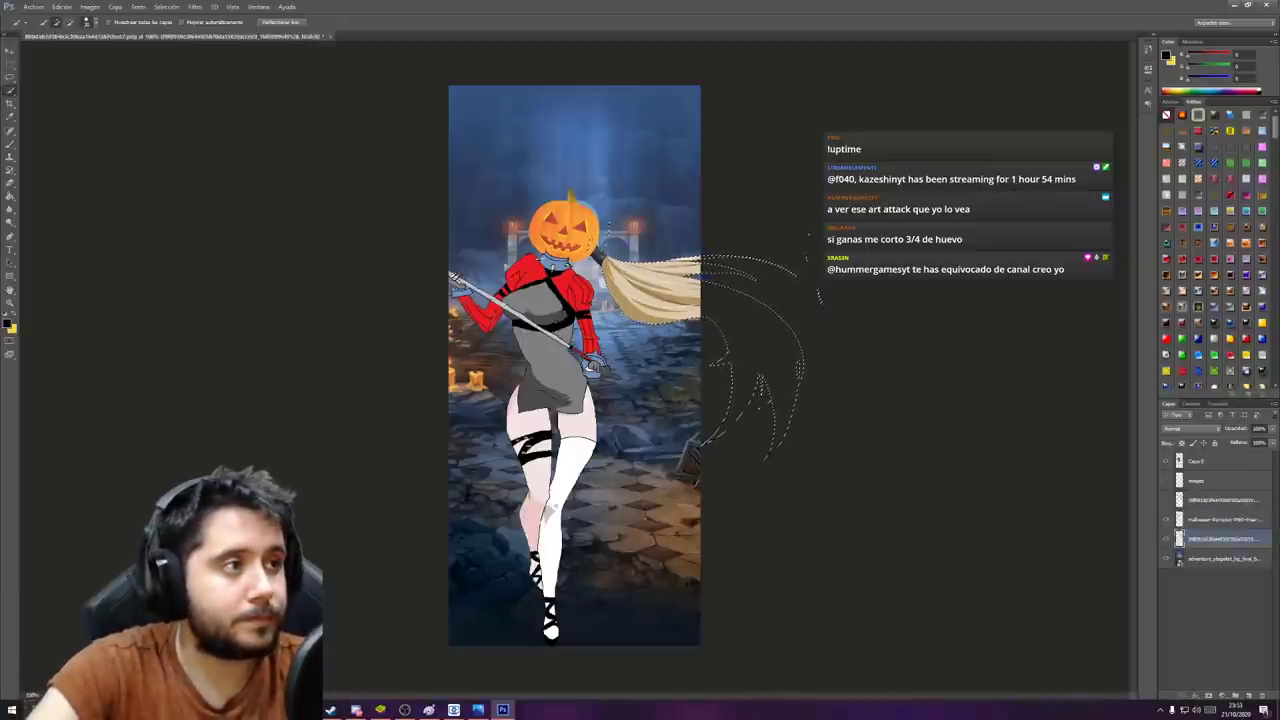
key("ctrl+d")
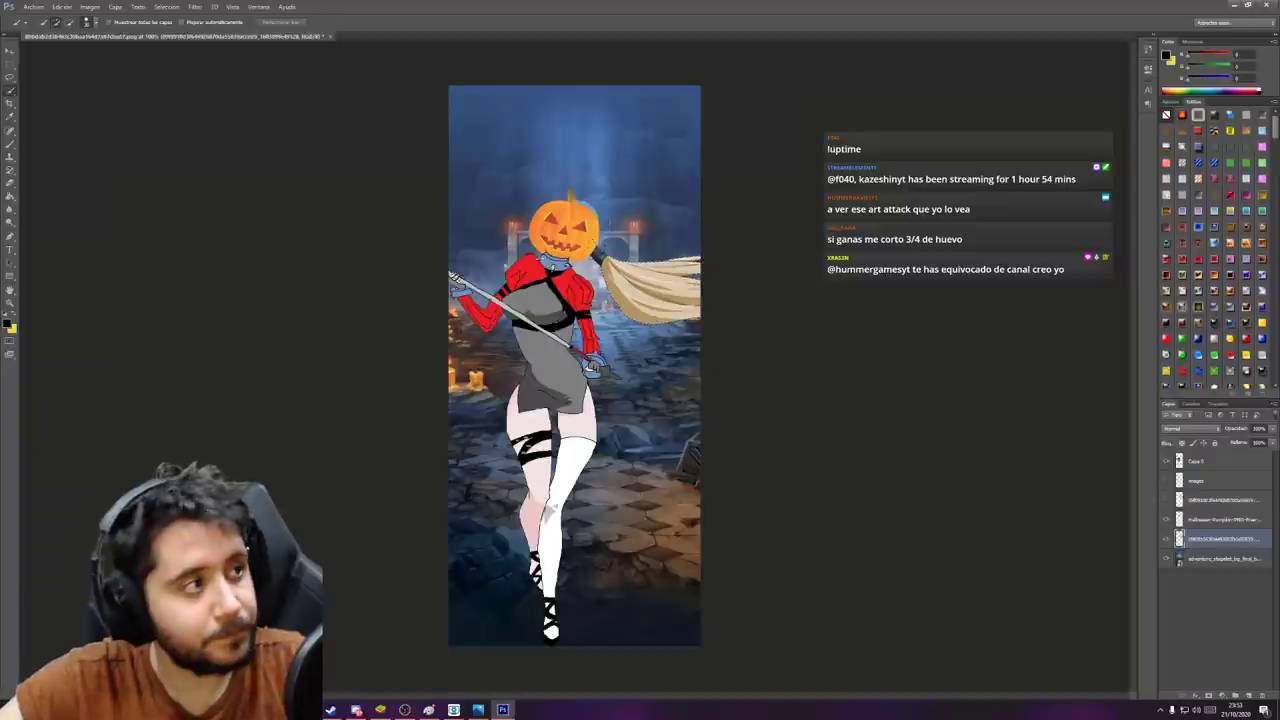
Try scaling the whole ponytail layer down to about 67%.
key("ctrl+t")
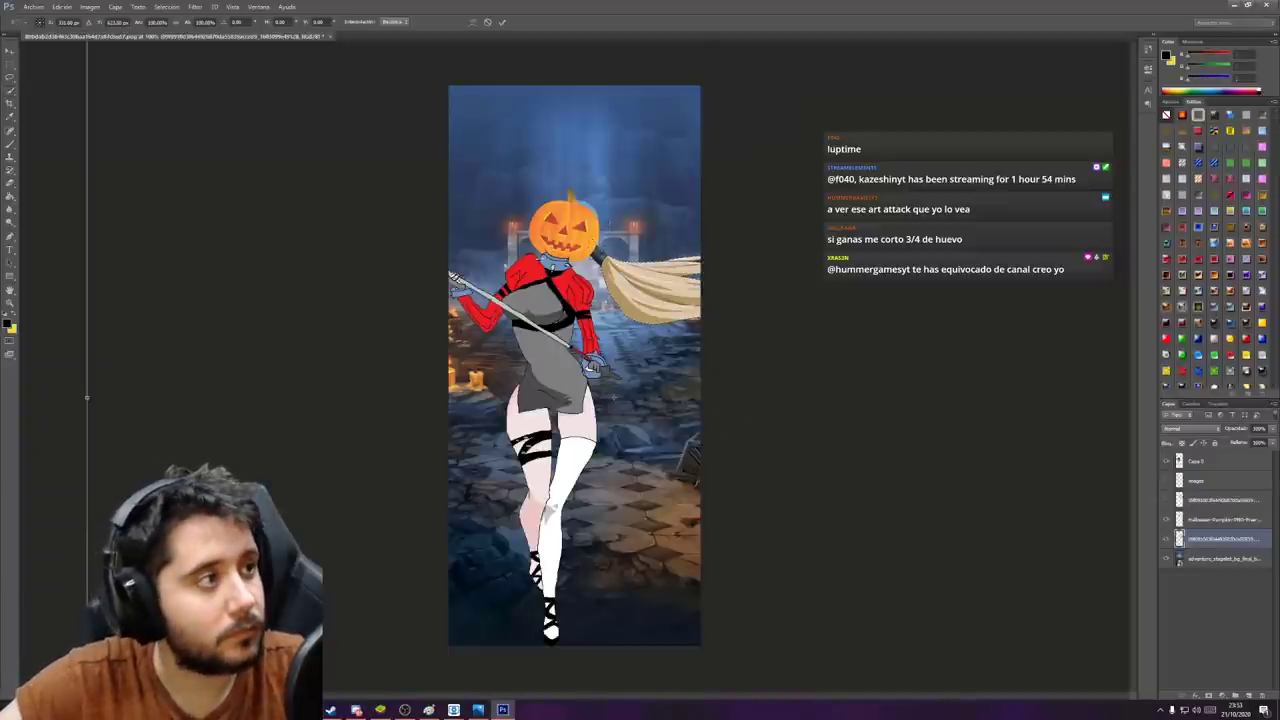
key("ctrl+minus")
key("ctrl+minus")
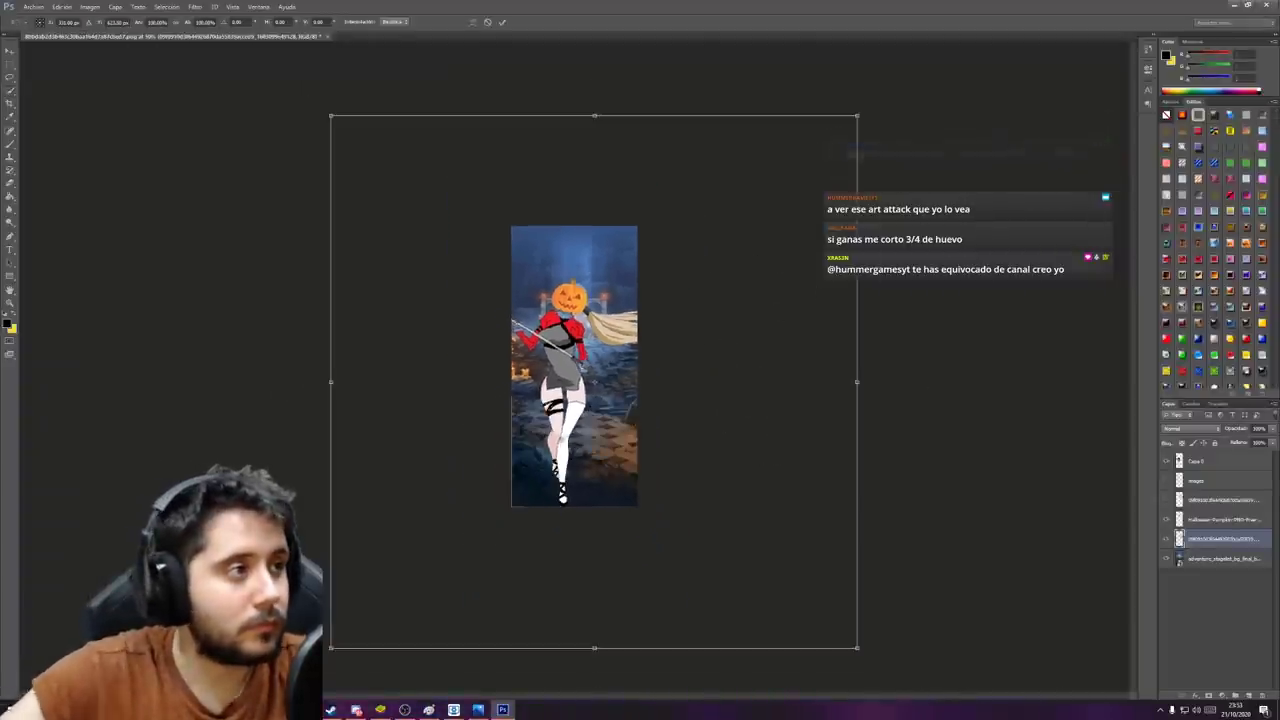
left_click_drag(857, 116, 746, 203)
mouse_move(655, 264)
left_mouse_down()
mouse_move(678, 240)
mouse_move(656, 264)
left_mouse_up()
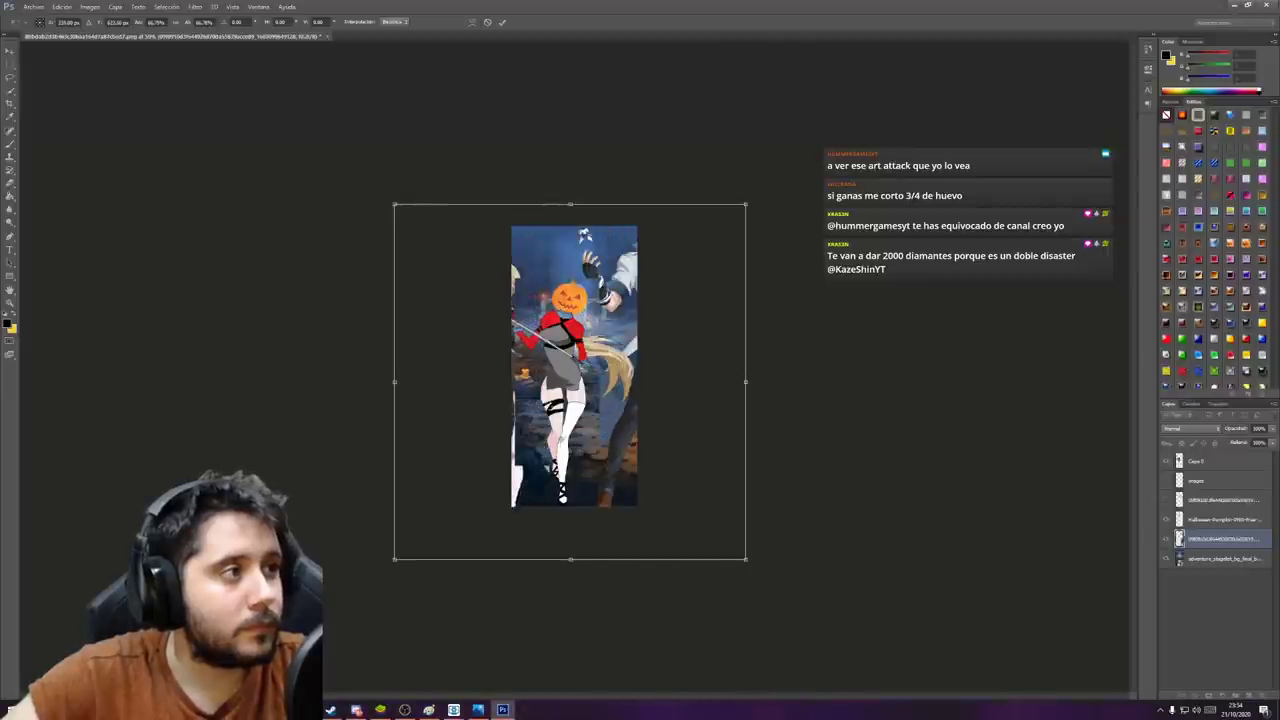
key("Return")
Undo the ponytail's scaling, layer reordering, rotation and move.
key("ctrl+alt+z")
key("ctrl+alt+z")
key("ctrl+alt+z")
key("ctrl+alt+z")
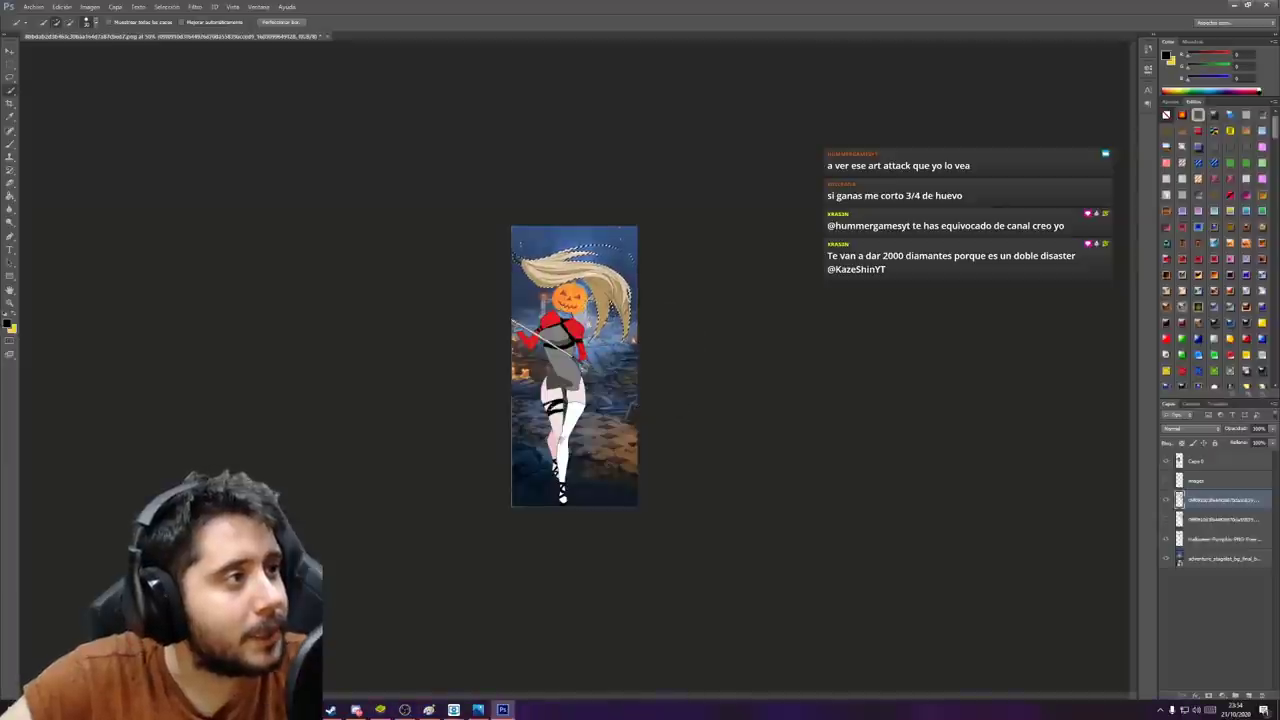
Scale the selected ponytail to about half size, rotate it about 17° clockwise and attach it to the pumpkin's side.
key("ctrl+t")
left_click_drag(608, 291, 665, 332)
left_click_drag(707, 277, 618, 296)
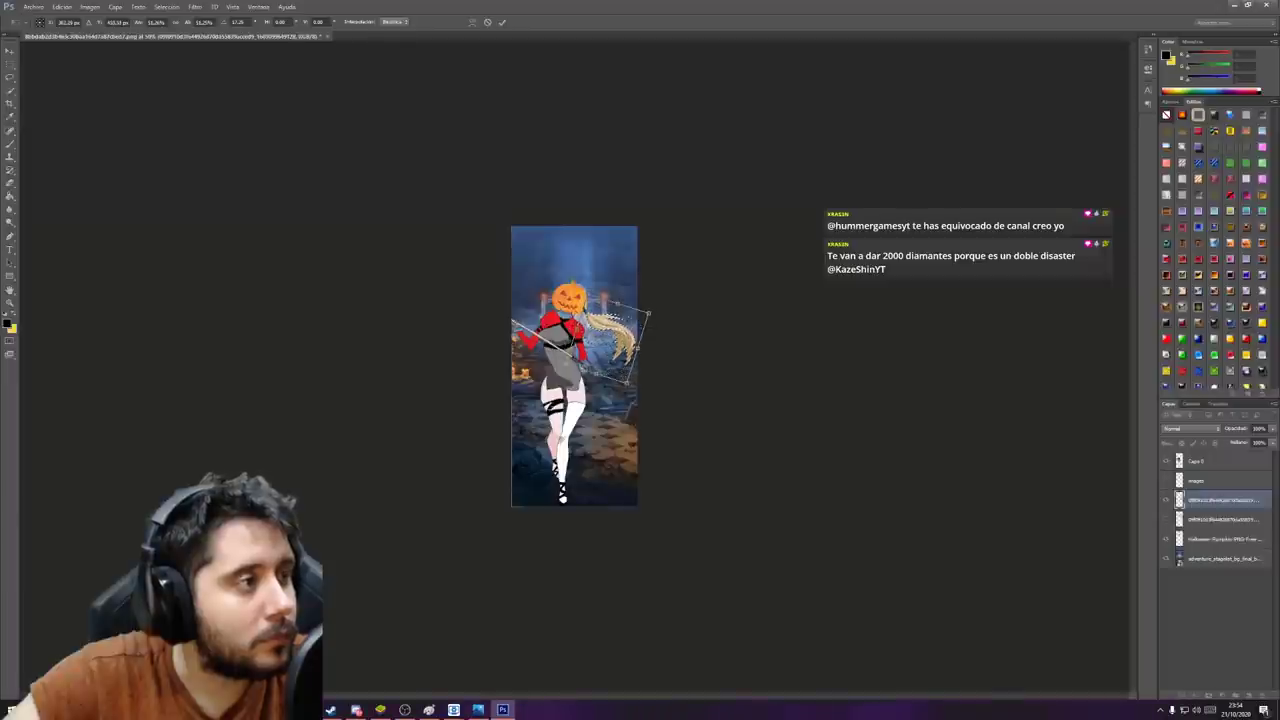
key("Return")
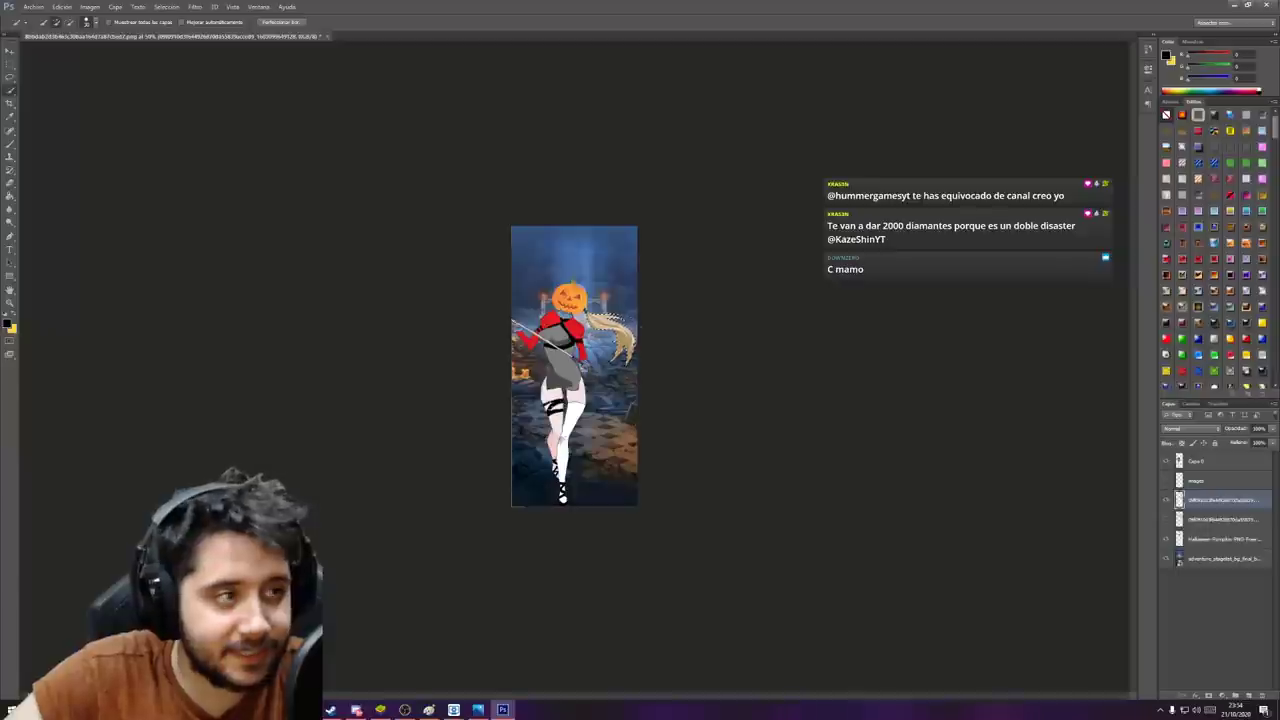
Clear the selection and send the ponytail layer behind the pumpkin layer.
key("ctrl+d")
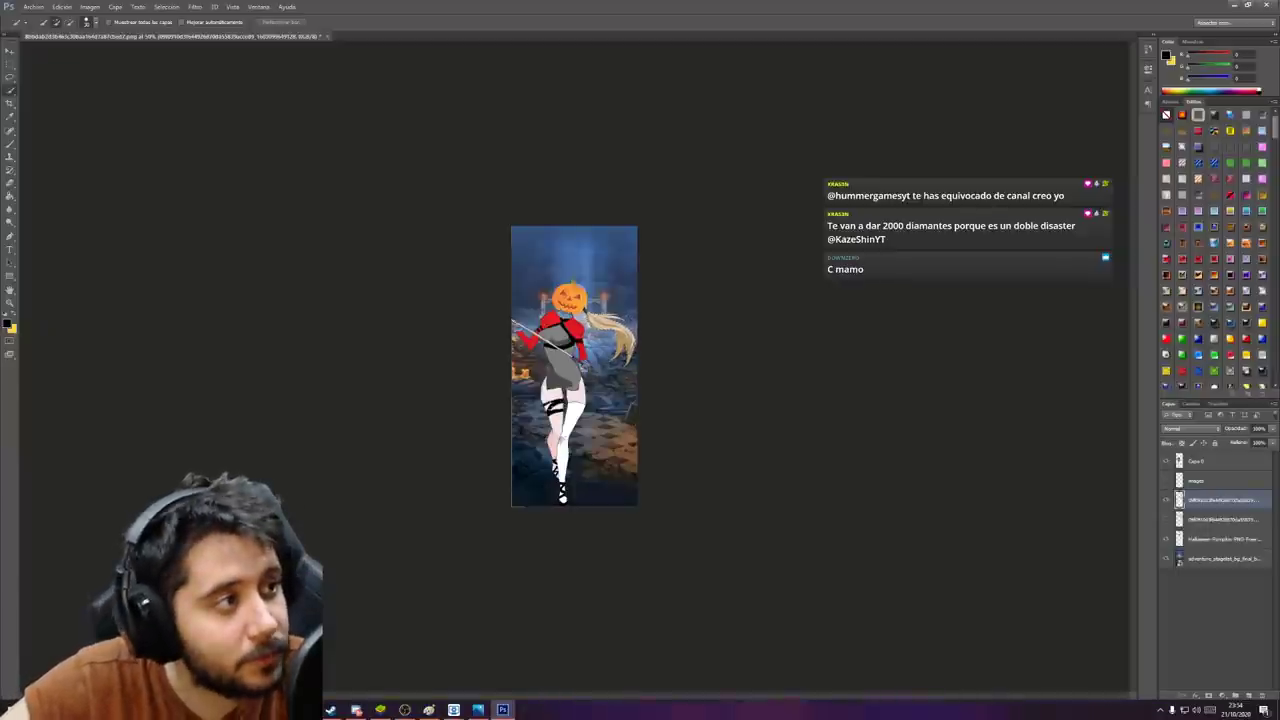
left_click_drag(1222, 500, 1224, 530)
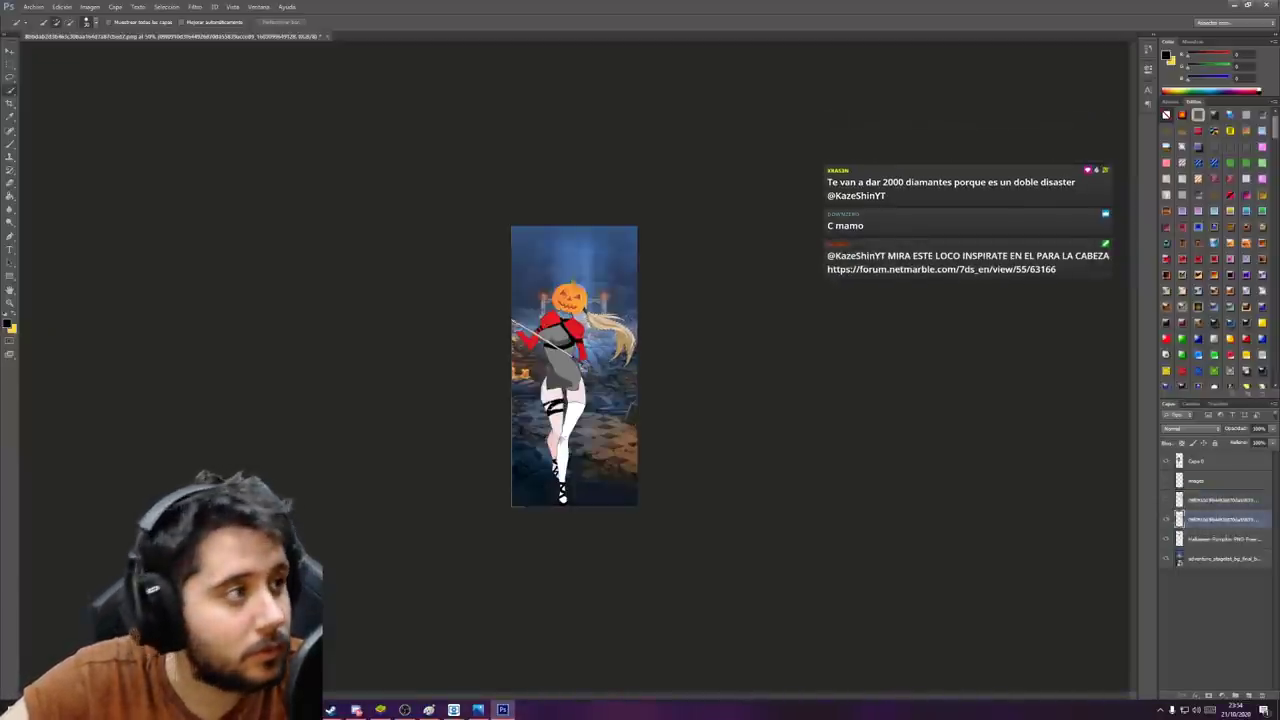
key("ctrl+plus")
key("ctrl+plus")
key("ctrl+plus")
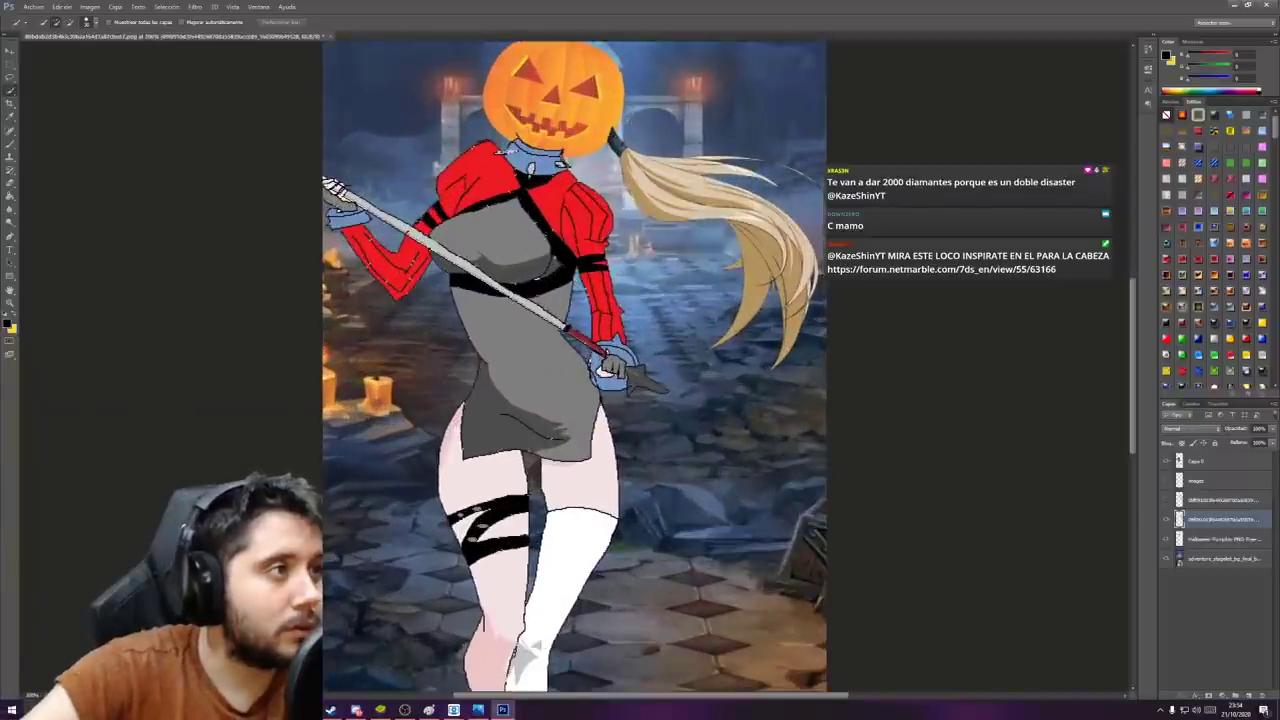
key("ctrl+bracketleft")
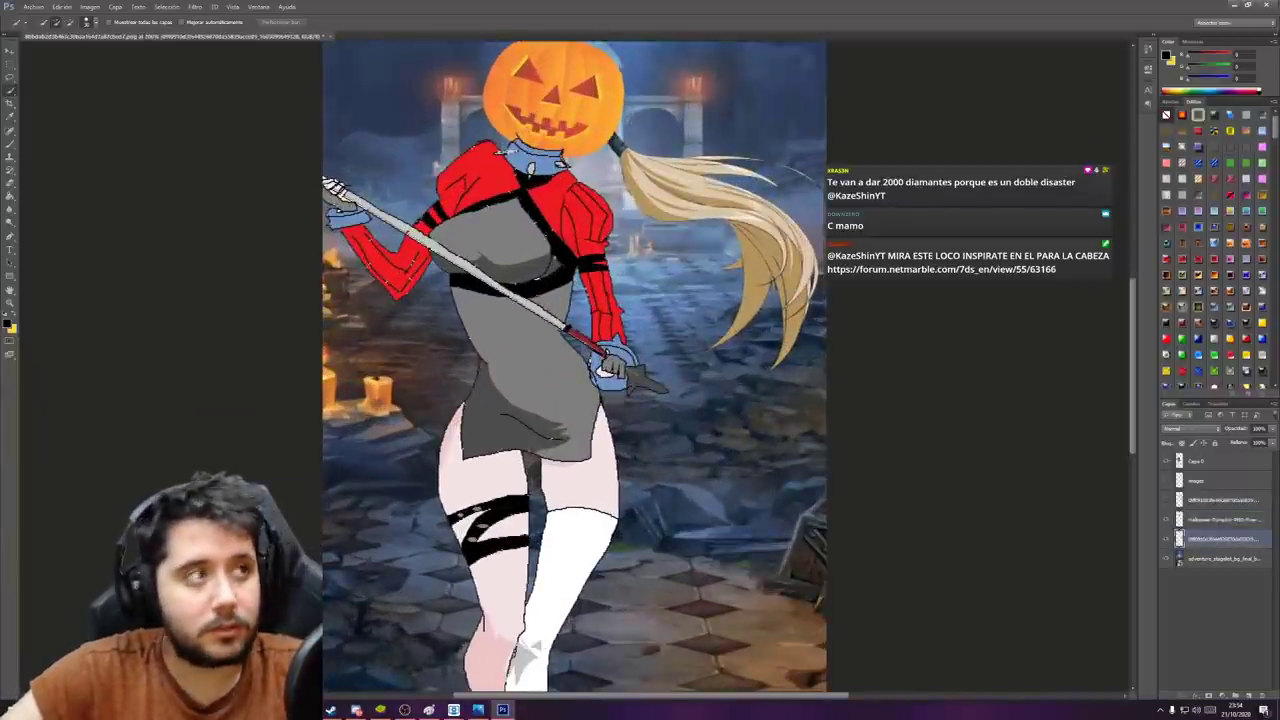
scroll(574, 366, "up", 3)
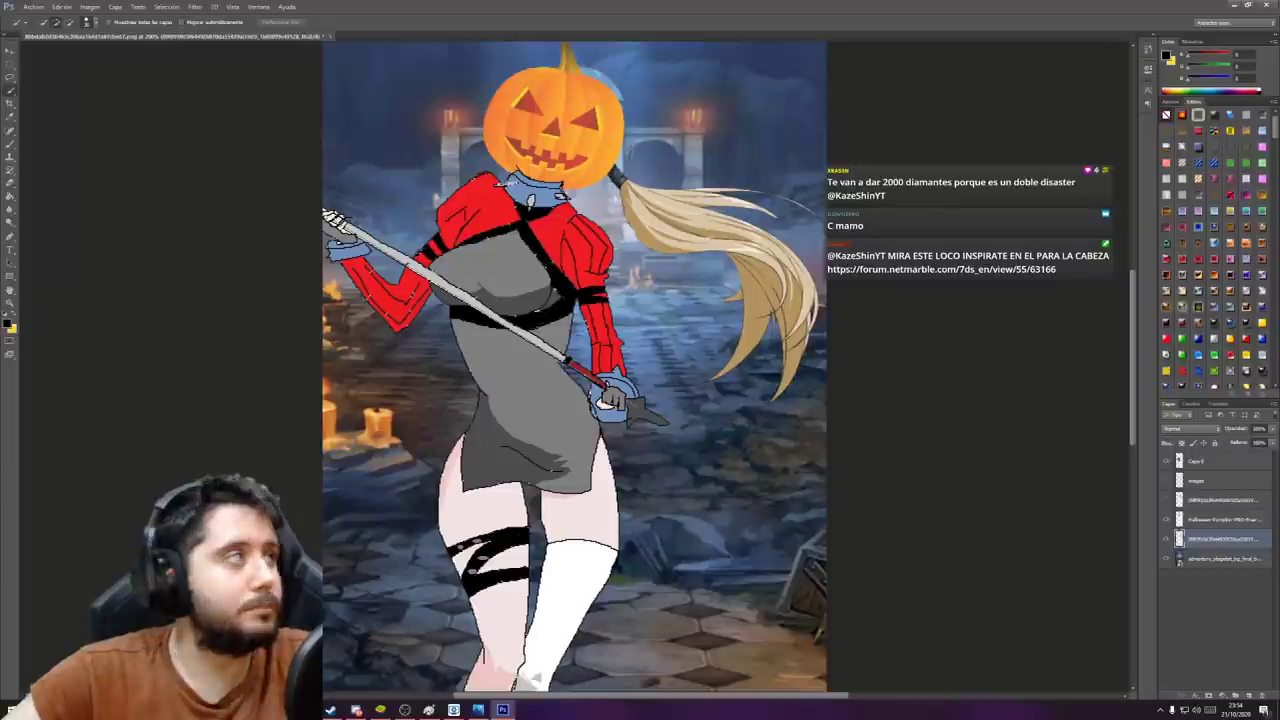
Add a new empty layer directly above the pumpkin layer.
key("e")
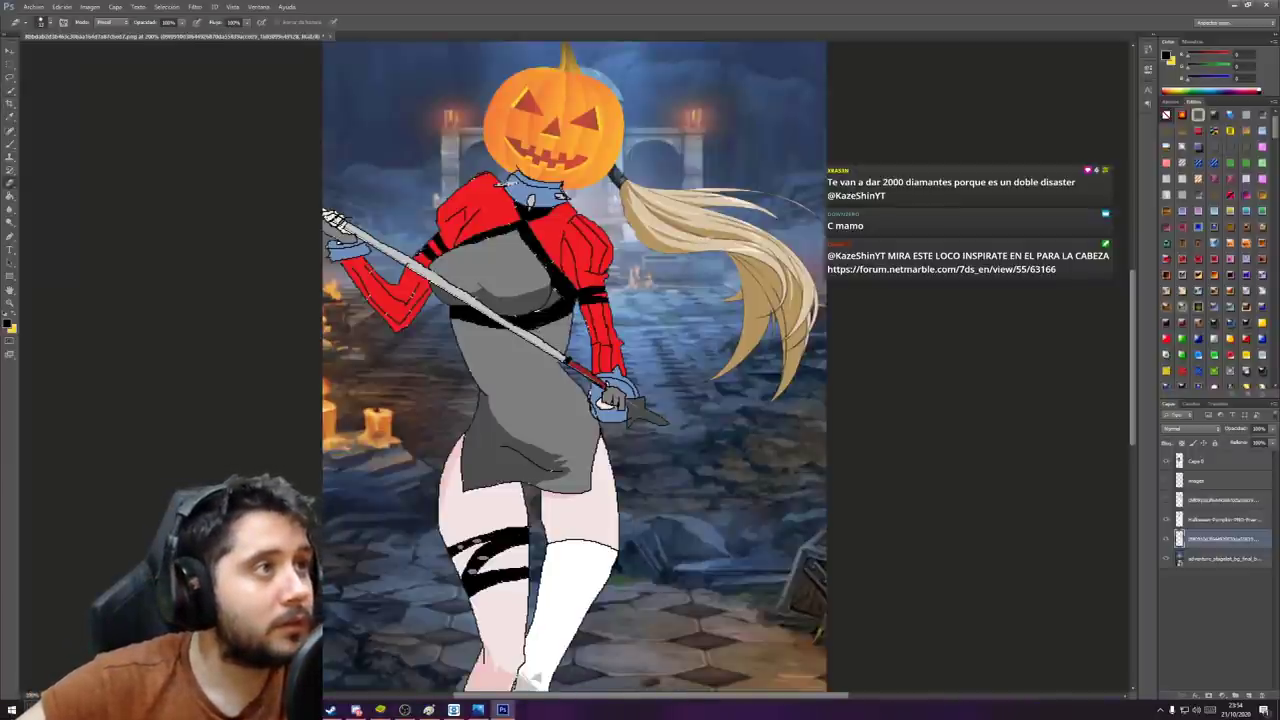
key("ctrl+minus")
key("ctrl+minus")
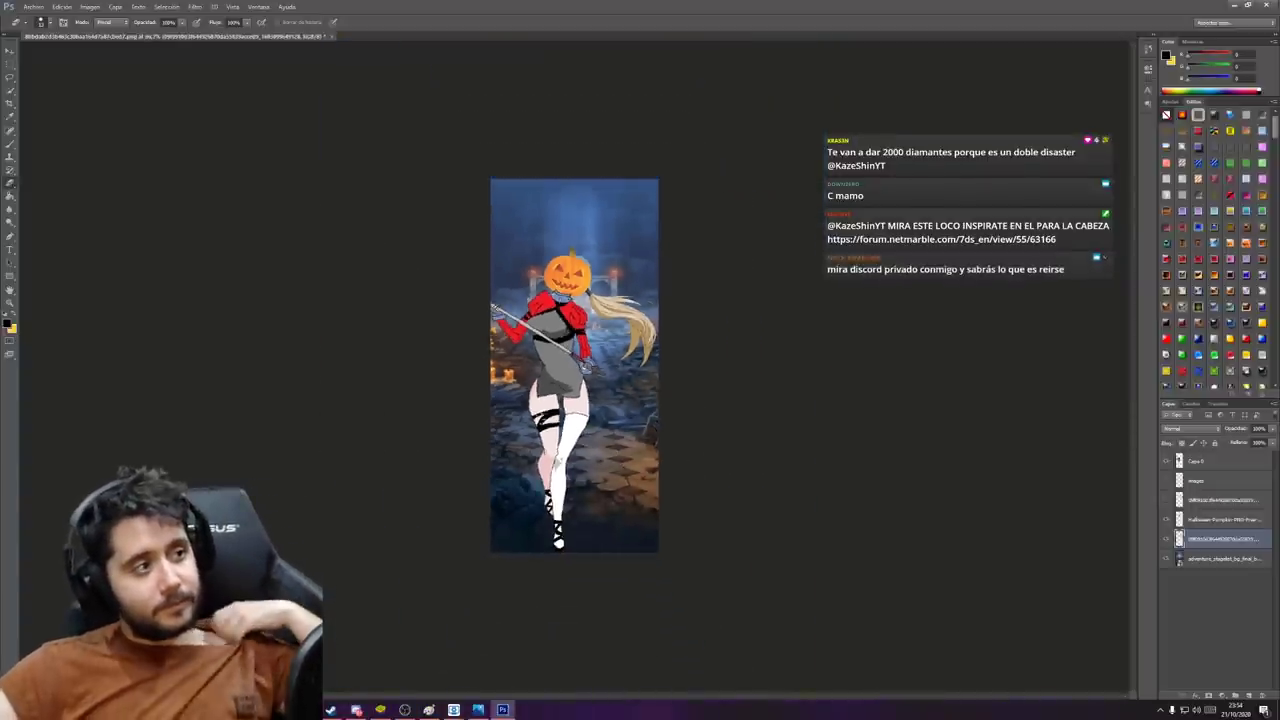
left_click(1222, 520)
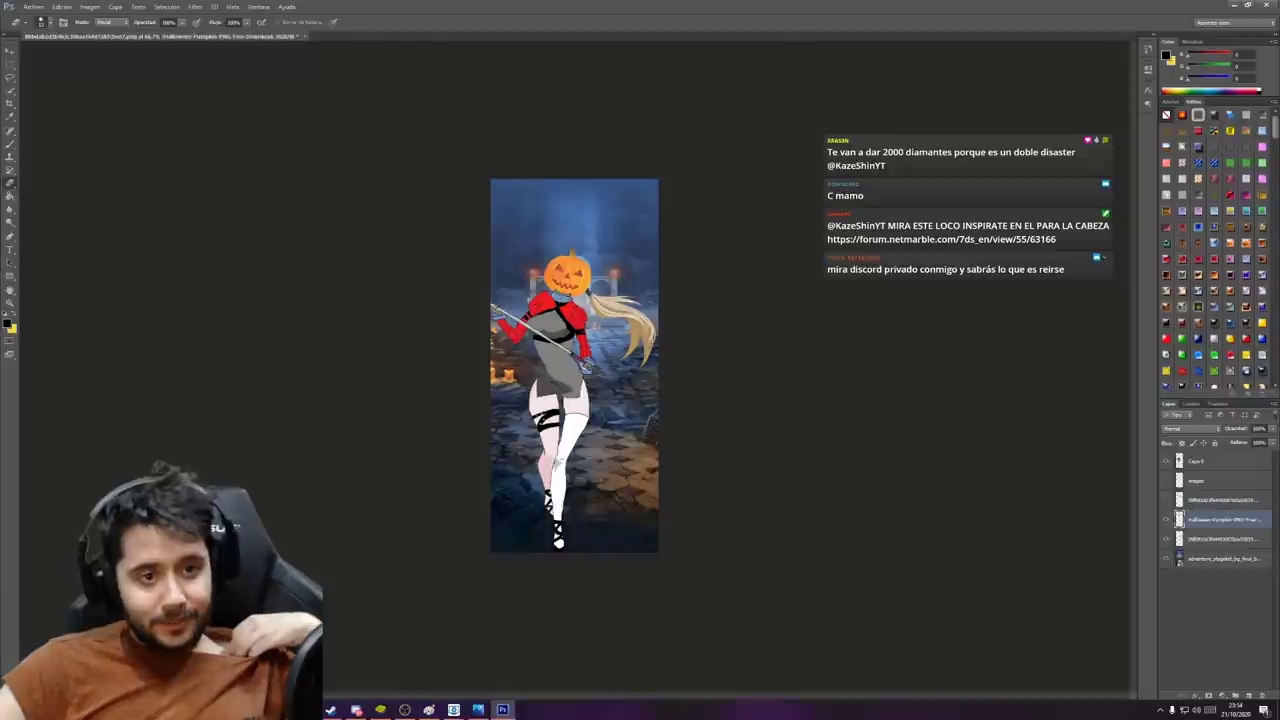
left_click(1249, 695)
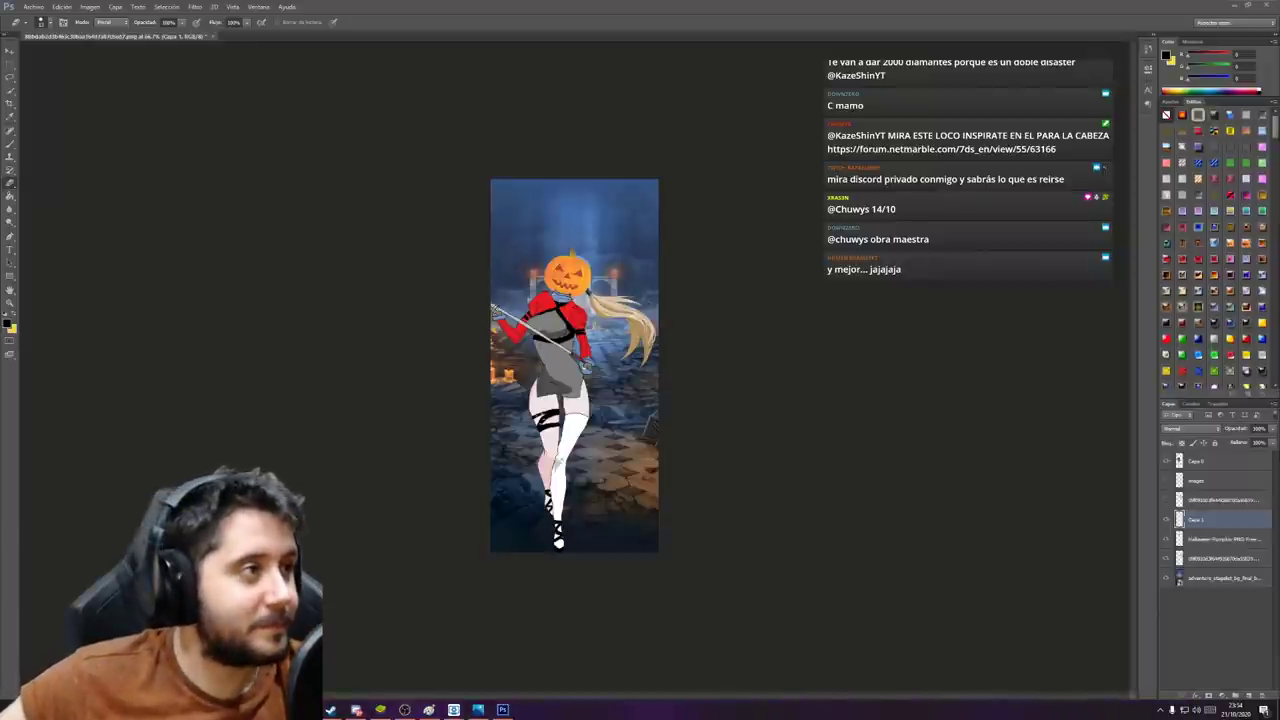
Place the character picture again just above the background layer and position it over the upper part of the canvas.
left_click(1222, 558)
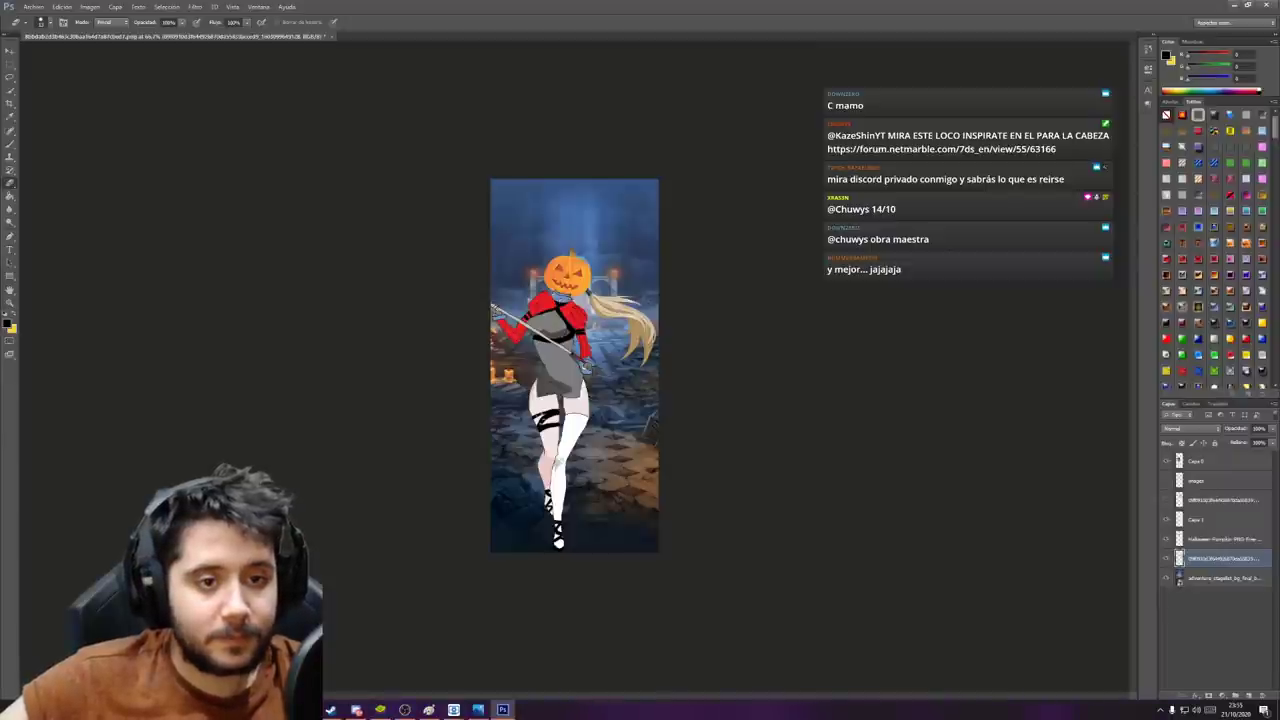
left_click(1222, 578)
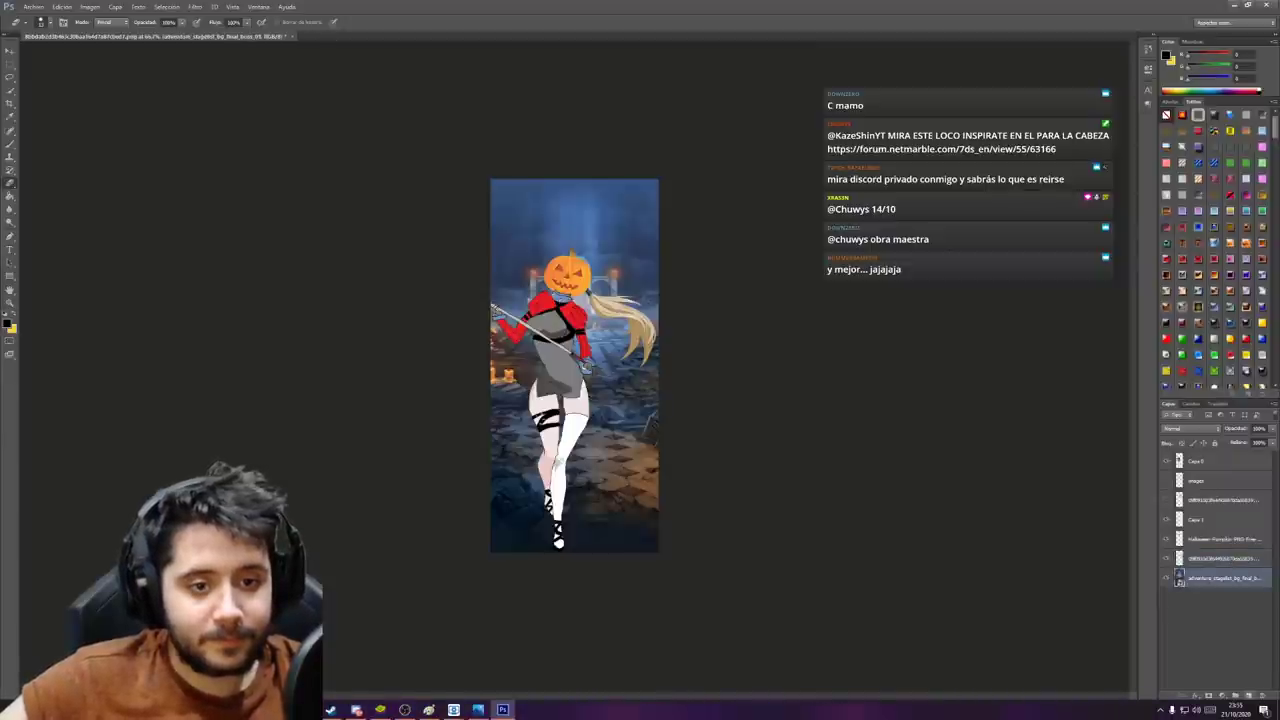
left_click(1248, 695)
left_click(34, 7)
left_click(60, 169)
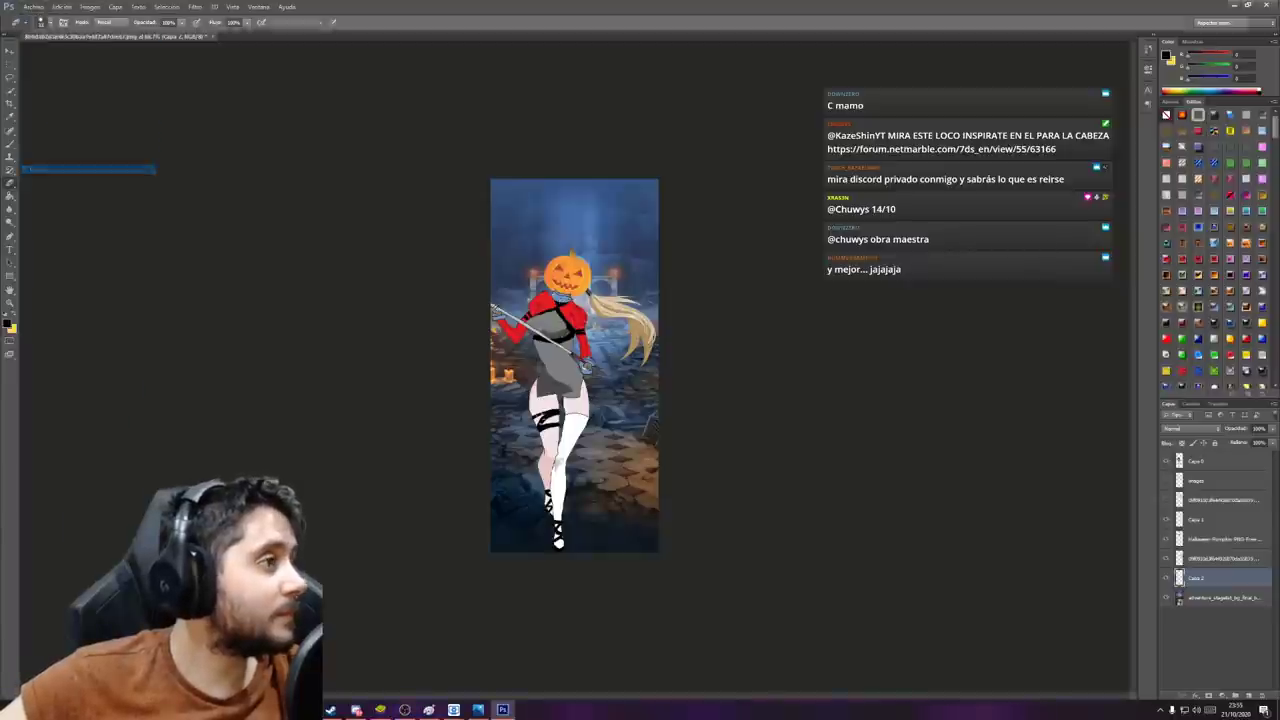
left_click(290, 65)
double_click(290, 65)
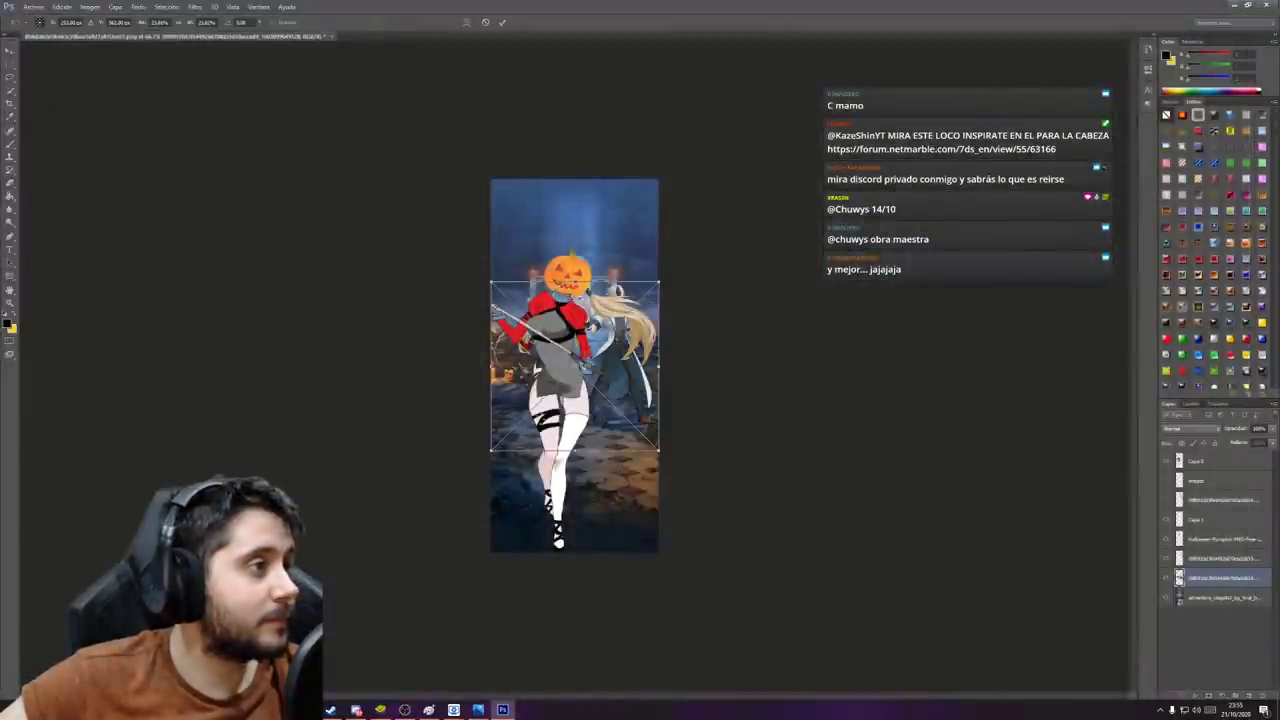
left_click_drag(574, 366, 619, 257)
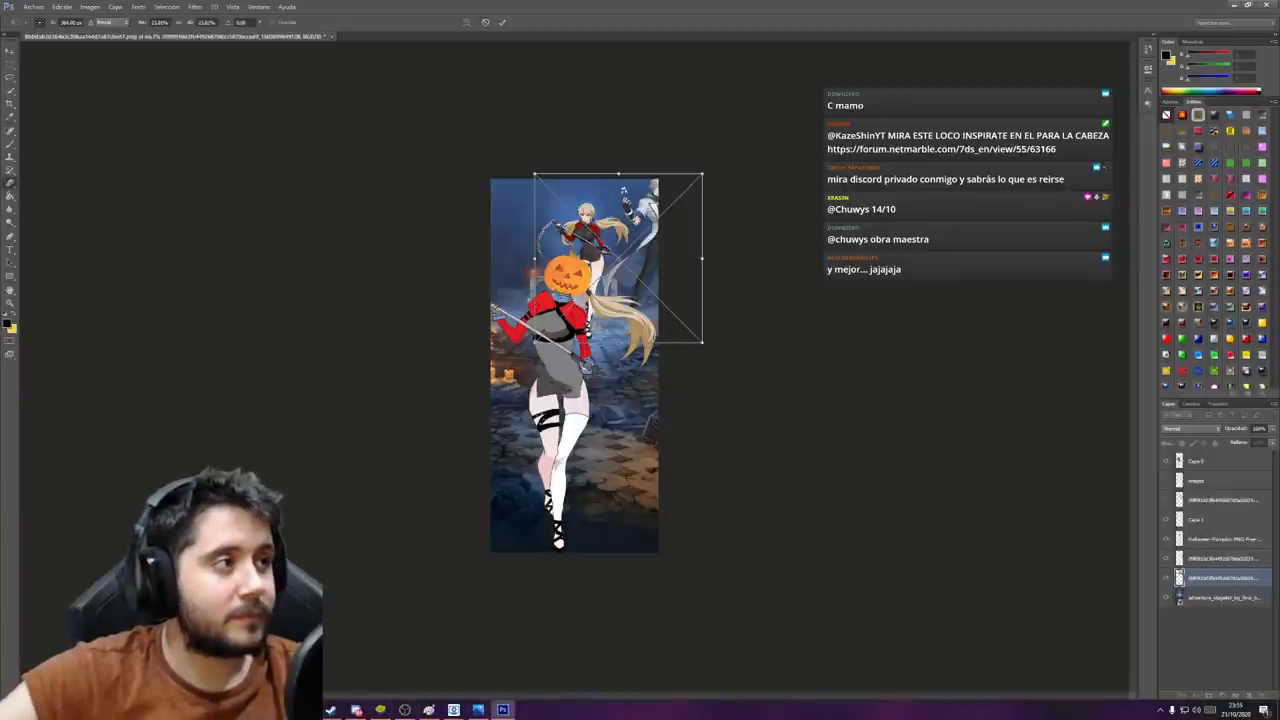
key("Return")
Rasterize the newly placed character picture so its pixels can be edited.
key("ctrl+plus")
key("ctrl+plus")
key("ctrl+plus")
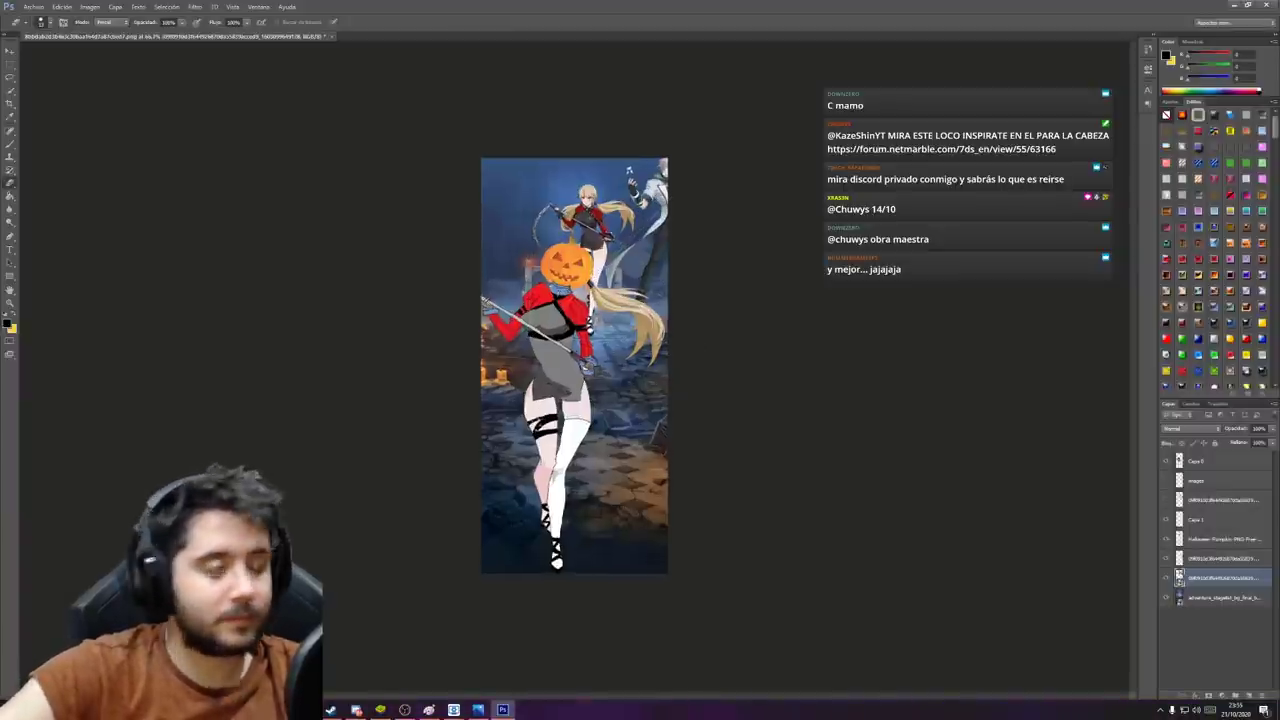
scroll(576, 366, "up", 2)
scroll(576, 366, "up", 2)
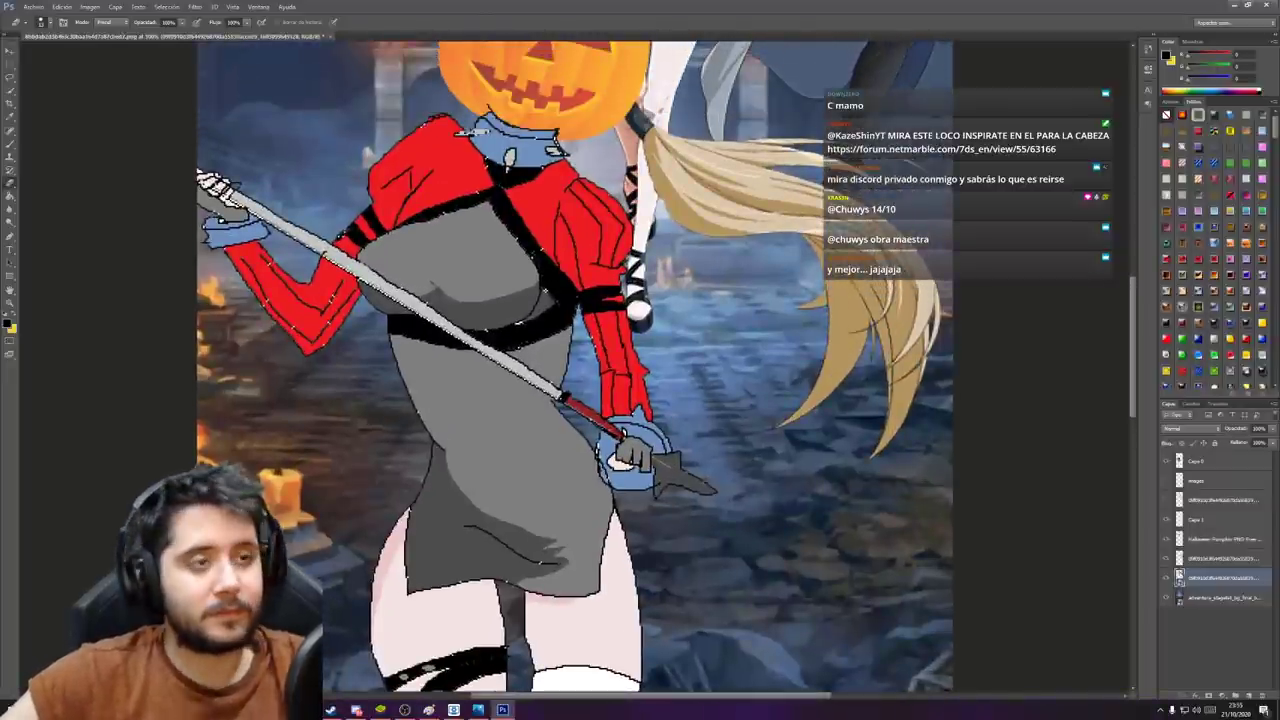
scroll(576, 366, "up", 8)
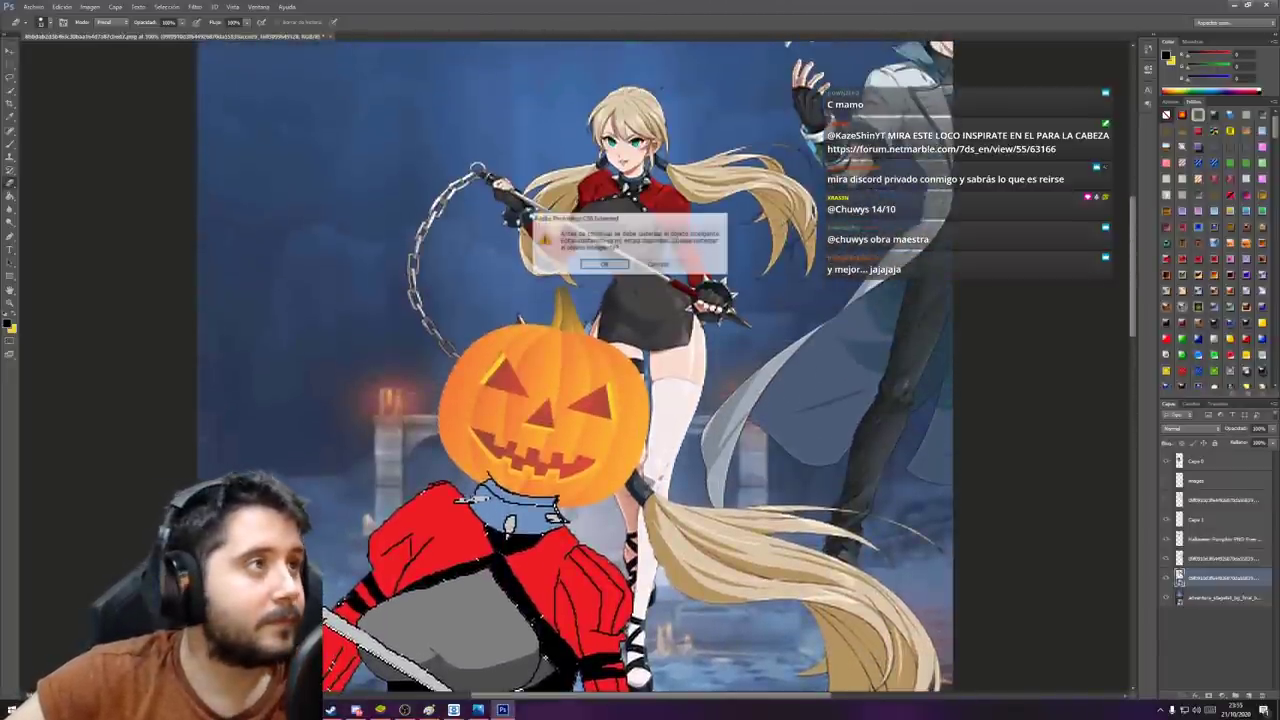
key("Return")
Quick-select around the blonde head and ponytails and delete most of her body, the chain and the man beside her.
key("w")
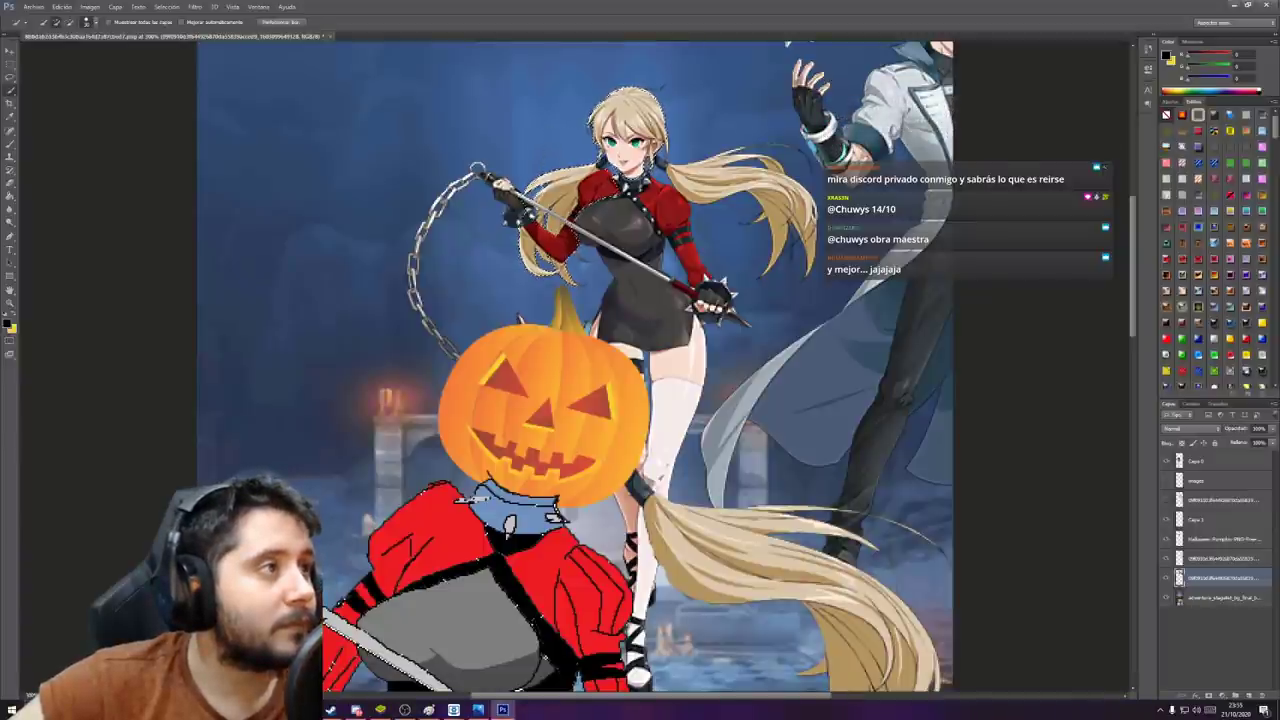
left_click_drag(605, 195, 668, 203)
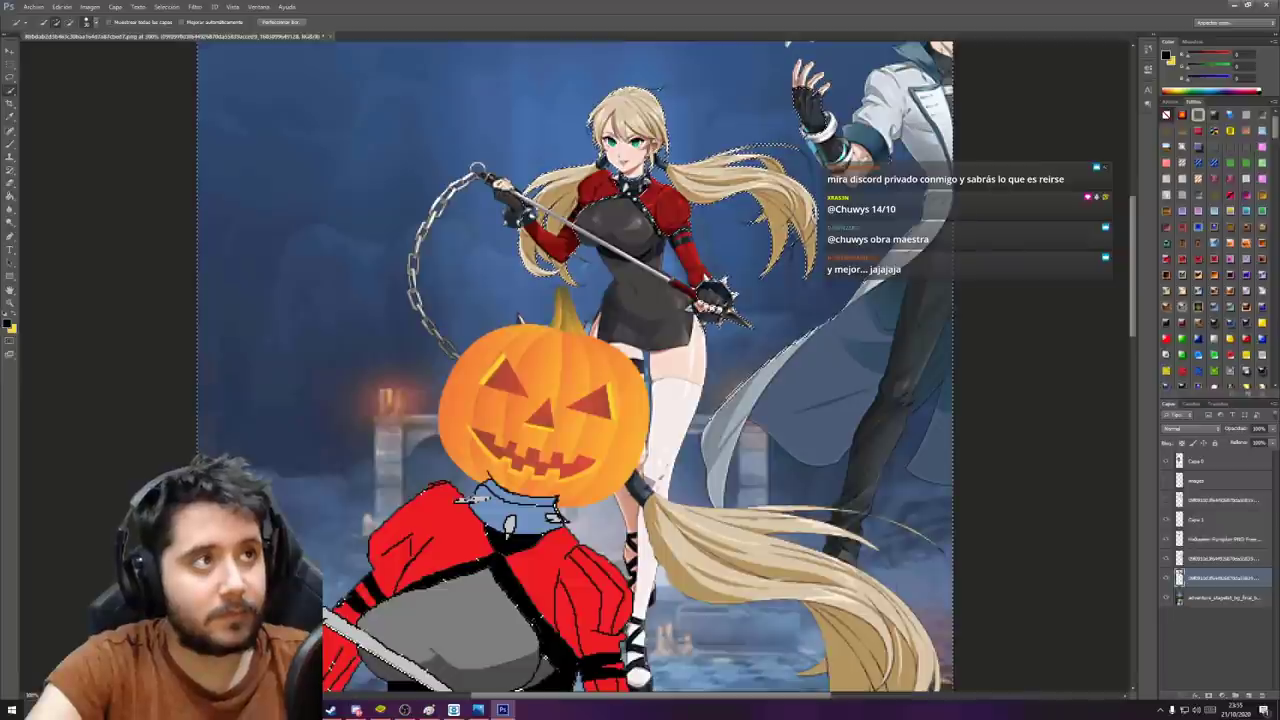
key("Delete")
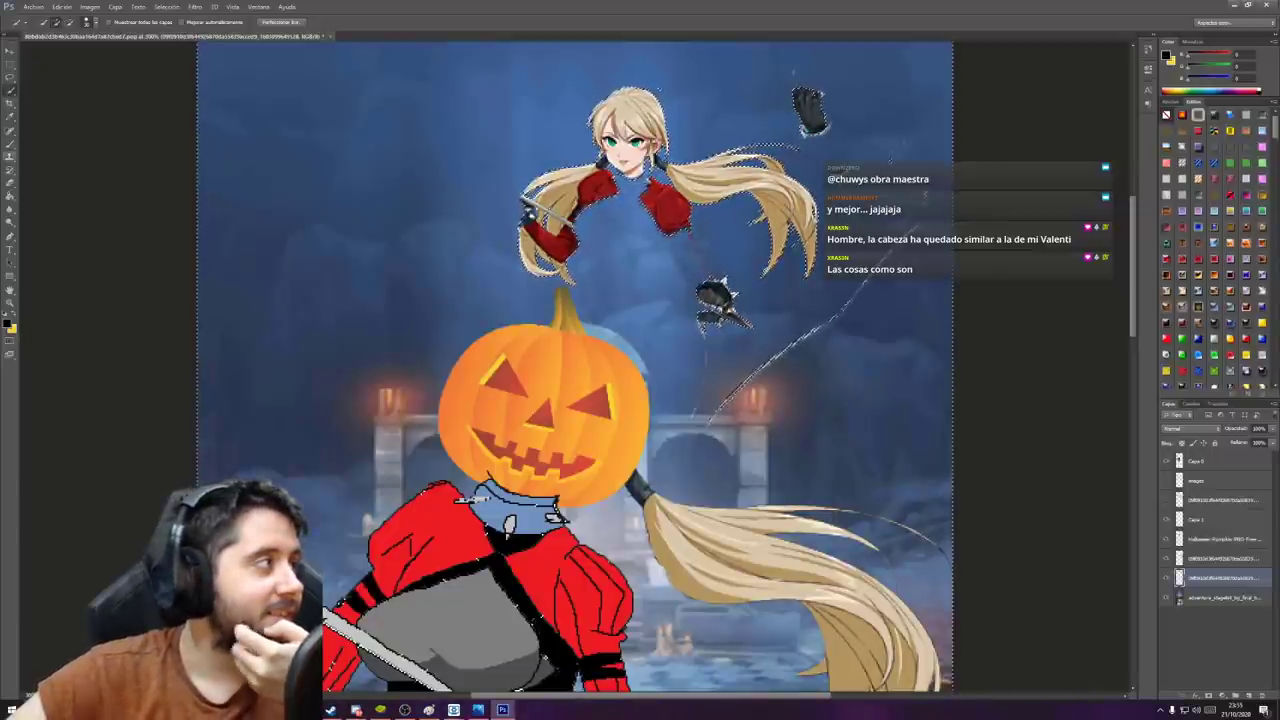
Erase the blonde head, the right ponytail and the leftover clothing and chain fragments from the newly placed character layer.
key("e")
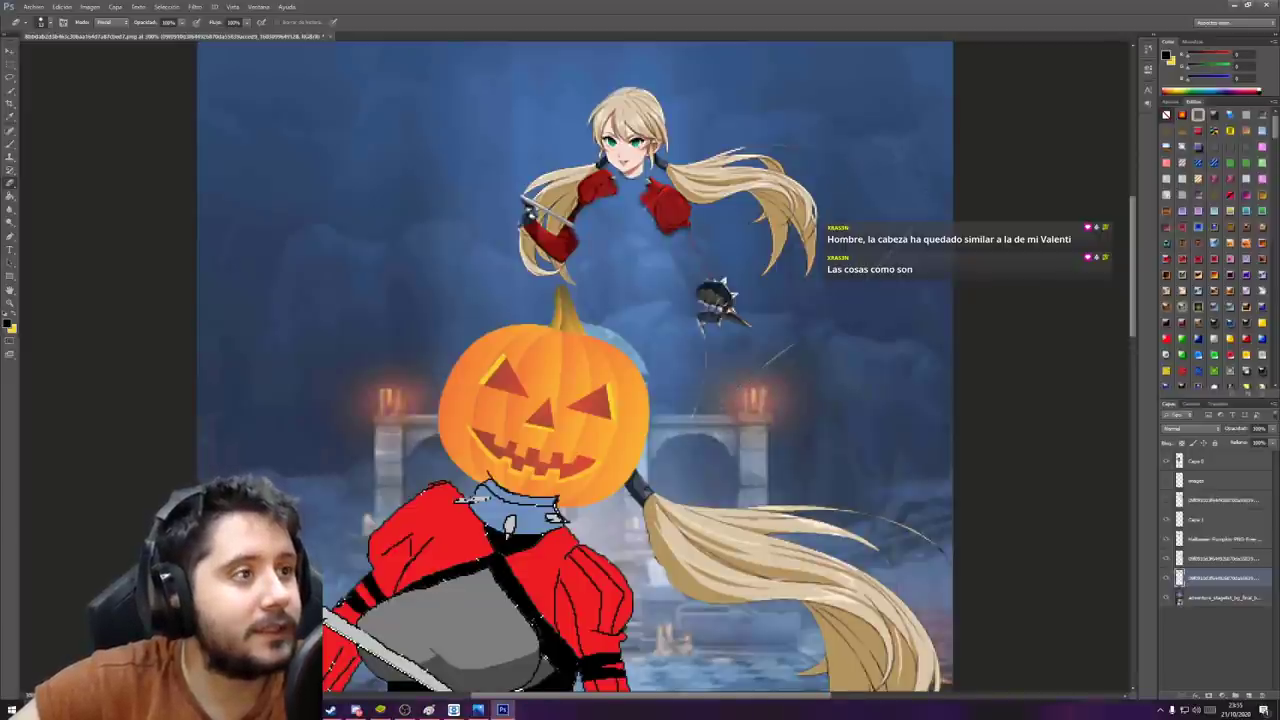
mouse_move(735, 316)
left_mouse_down()
mouse_move(712, 298)
mouse_move(701, 322)
mouse_move(655, 203)
left_mouse_up()
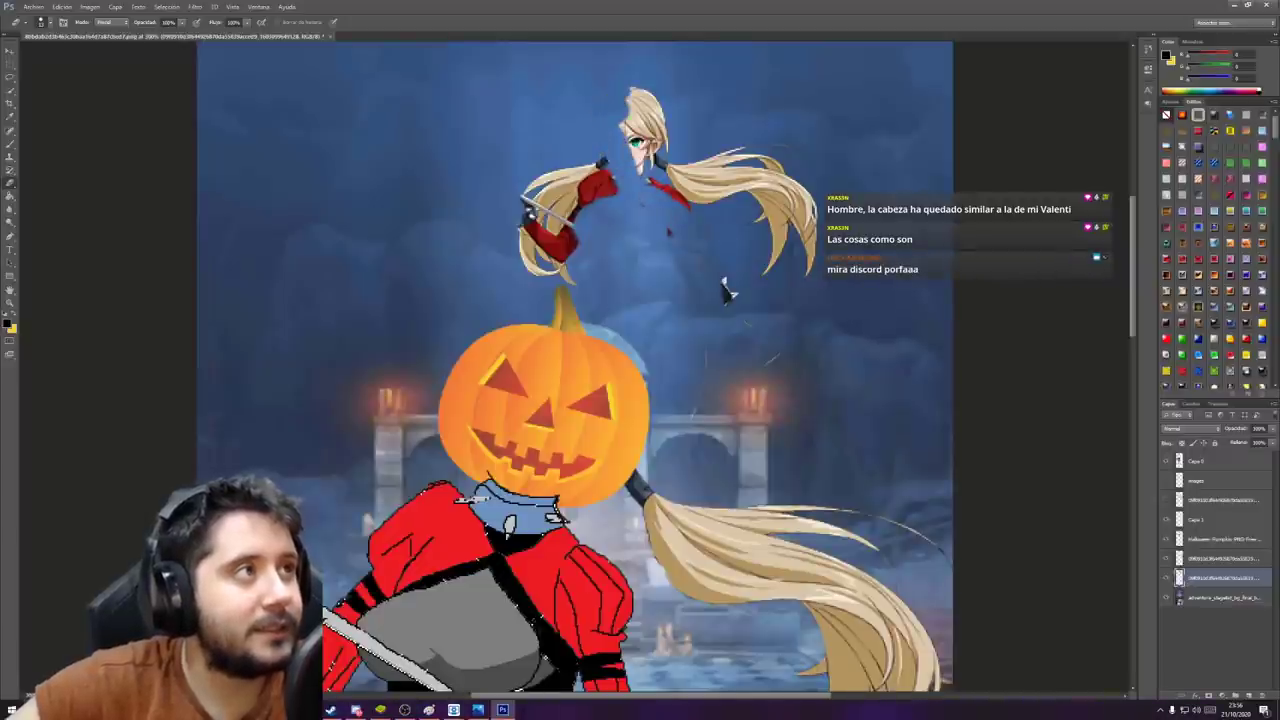
key("Delete")
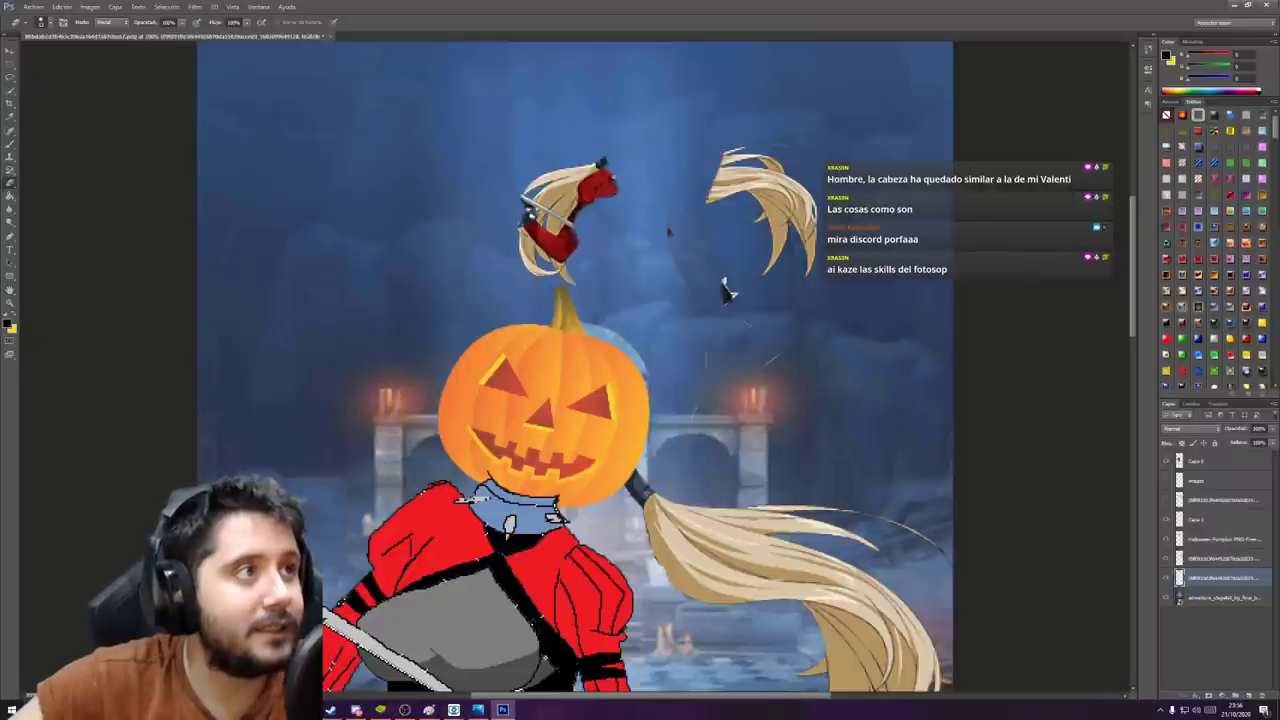
left_click_drag(680, 222, 733, 172)
mouse_move(723, 290)
left_mouse_down()
mouse_move(760, 172)
mouse_move(733, 300)
mouse_move(780, 215)
mouse_move(784, 260)
mouse_move(812, 212)
left_mouse_up()
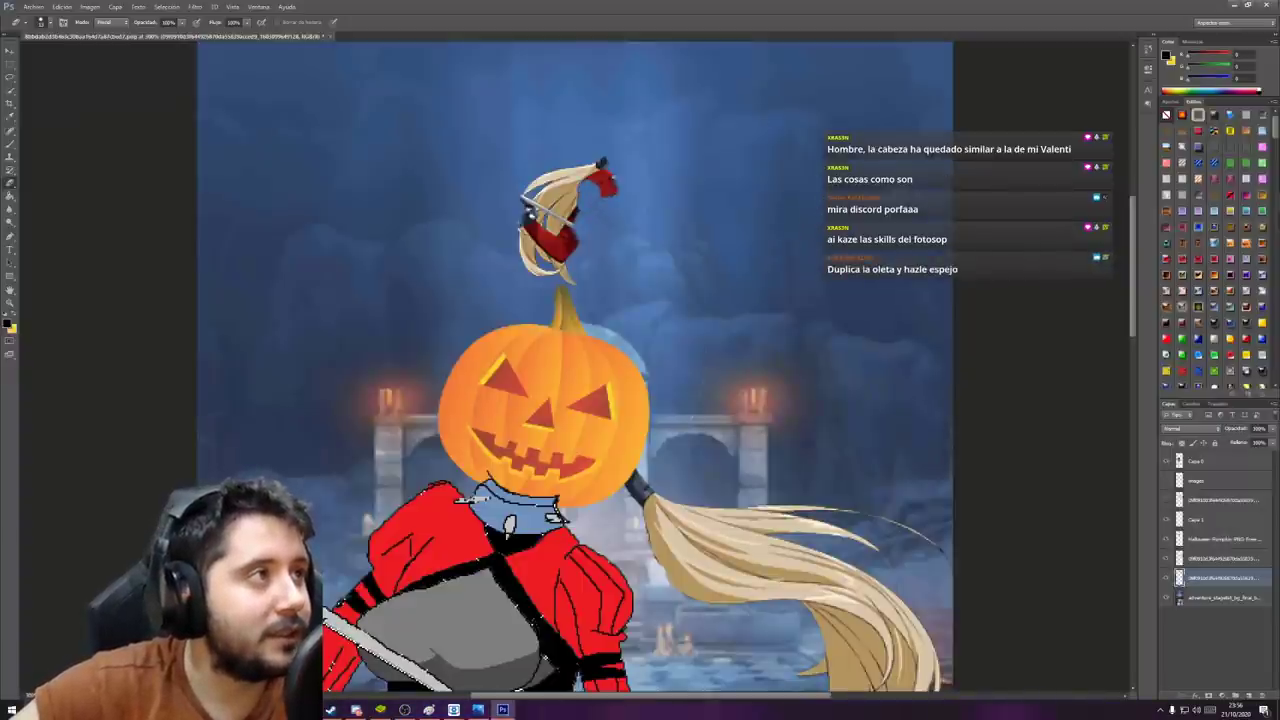
Erase the red sleeve, the hand and the lower curl around the small left ponytail, keeping its upper hair.
key("Delete")
key("Delete")
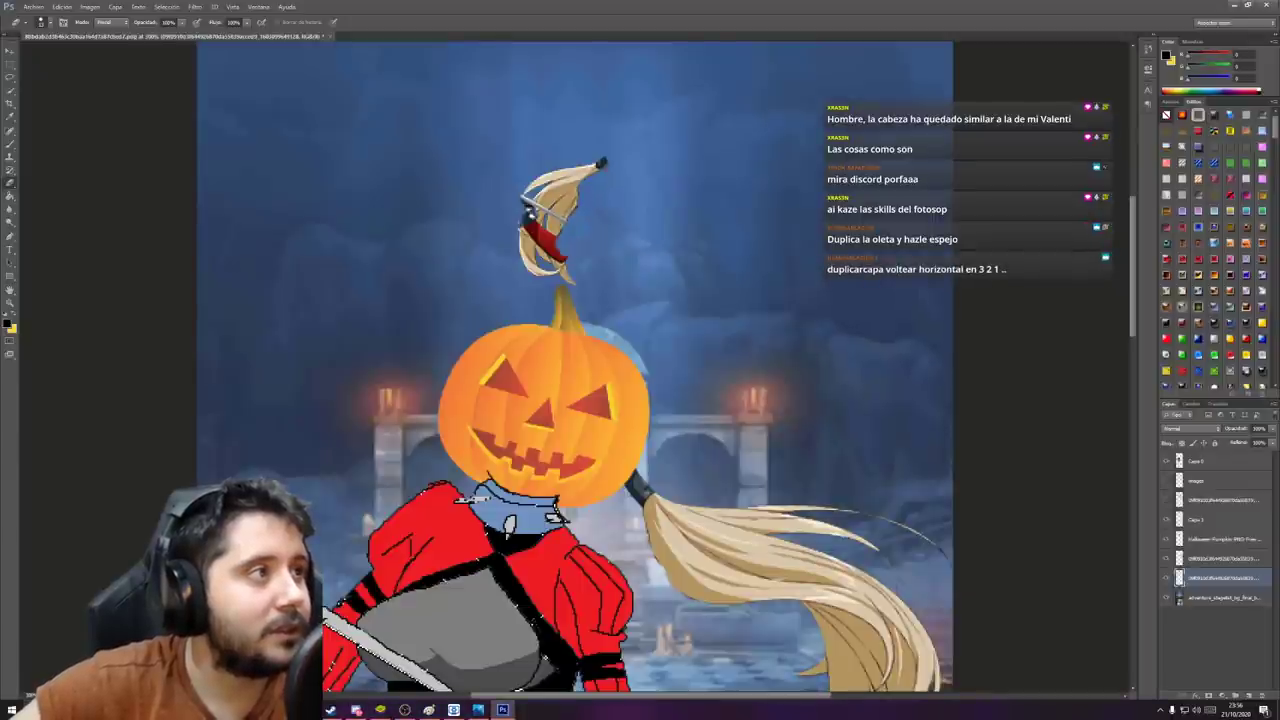
key("Delete")
mouse_move(530, 212)
left_mouse_down()
mouse_move(525, 224)
mouse_move(571, 279)
left_mouse_up()
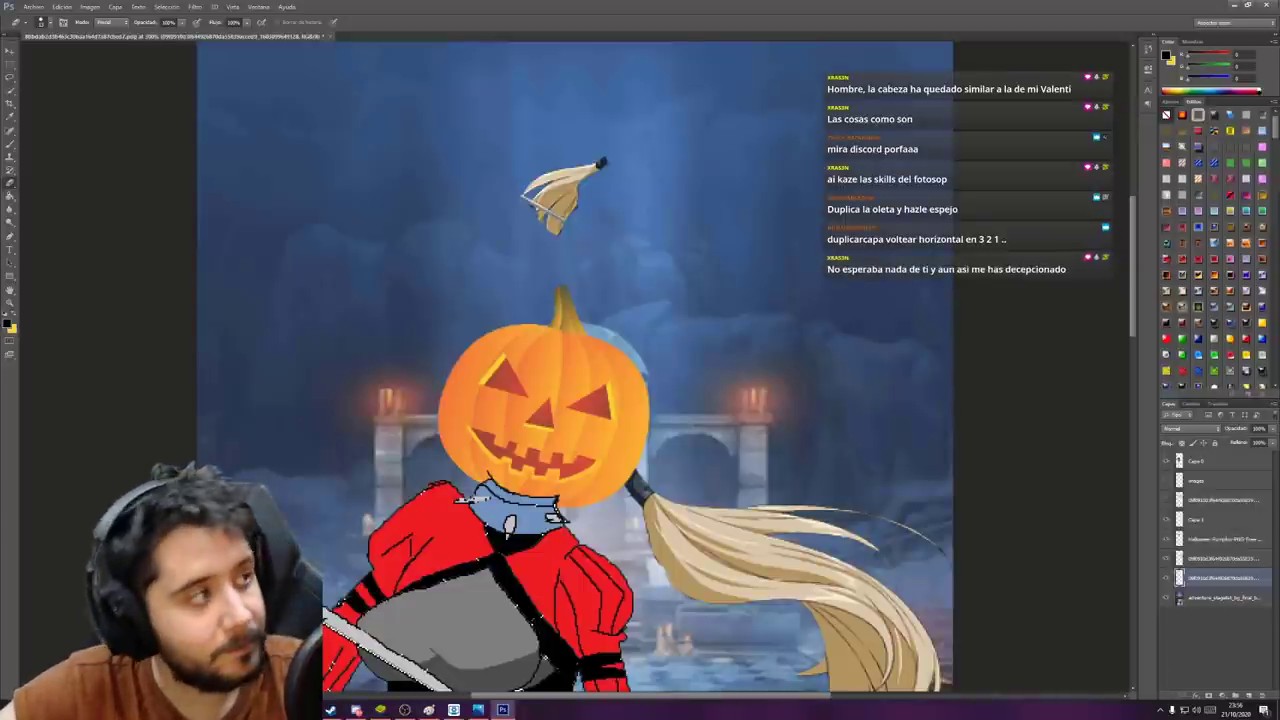
Select the remaining small blonde ponytail with the Quick Selection tool.
key("ctrl+t")
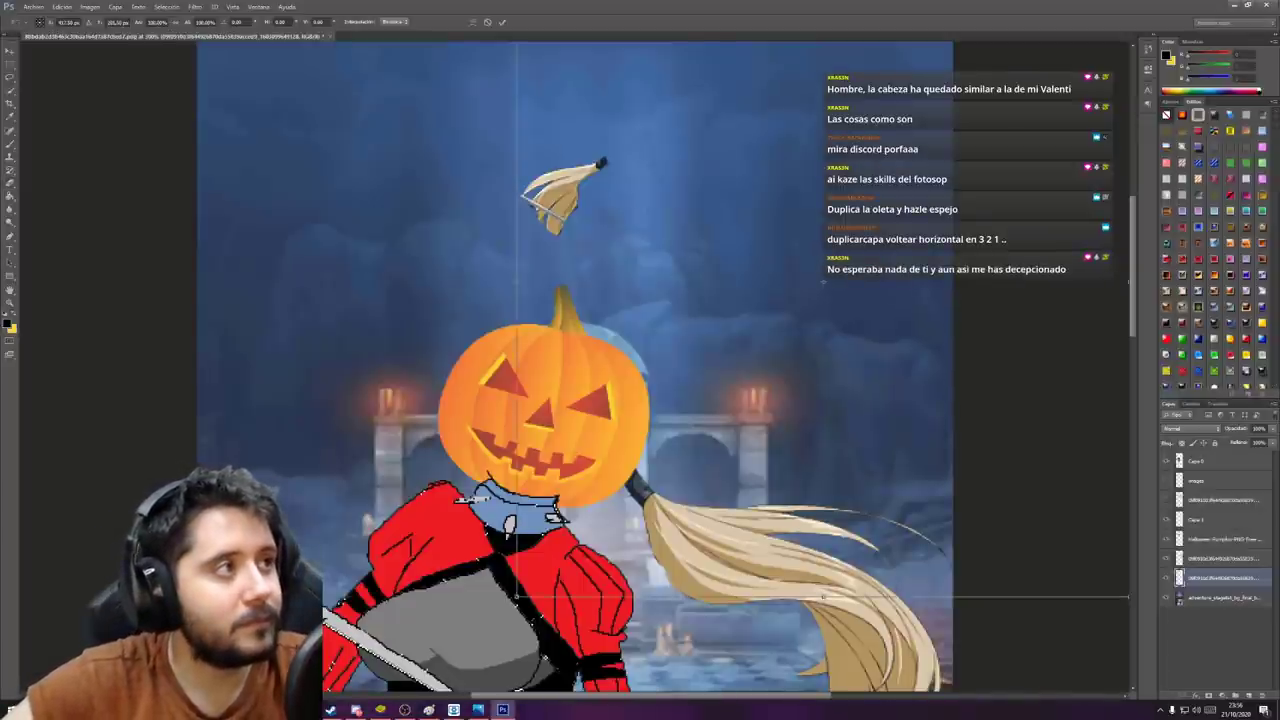
key("Escape")
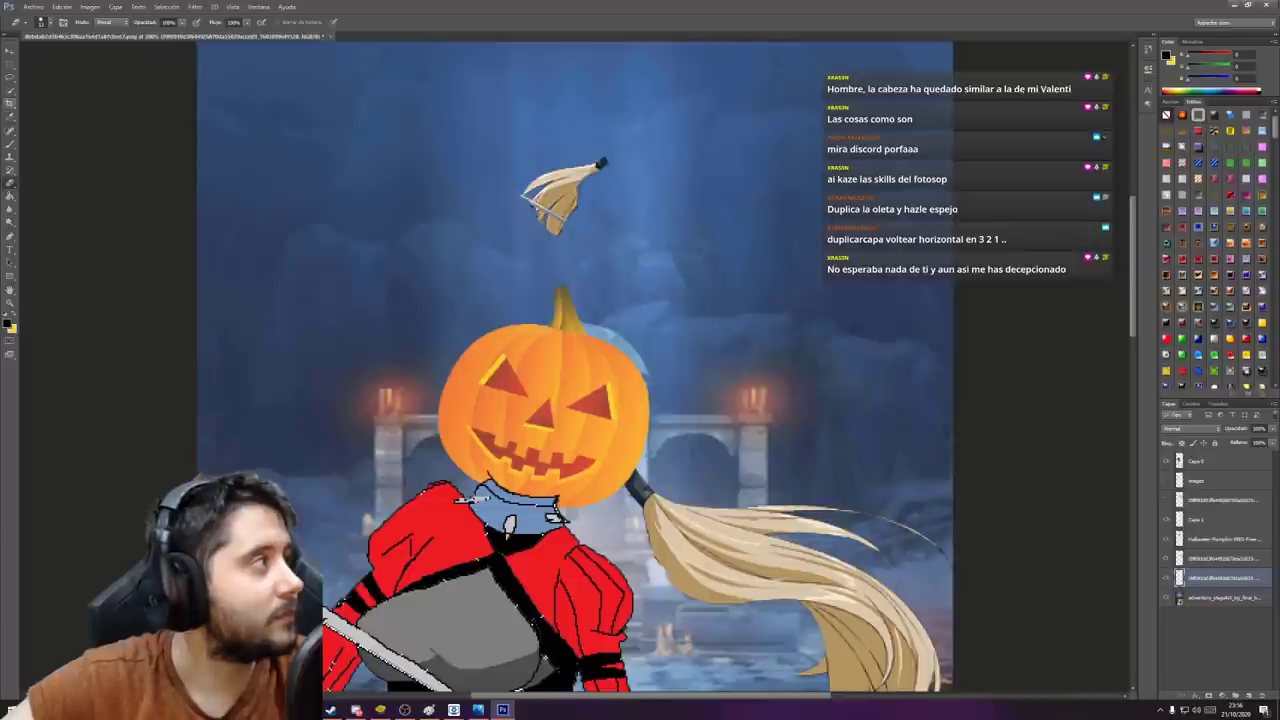
left_click(10, 91)
left_click_drag(556, 198, 568, 196)
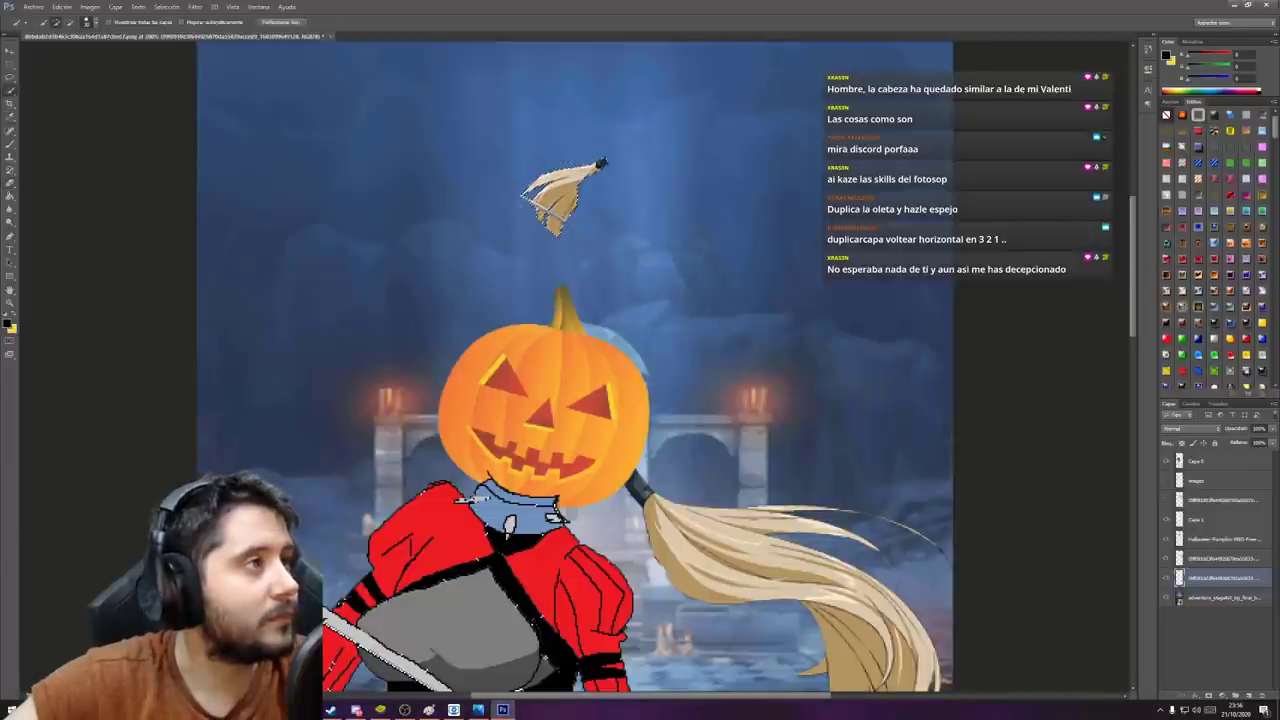
Enlarge and rotate the selected ponytail, attach it to the left side of the pumpkin head, and deselect it.
key("ctrl+t")
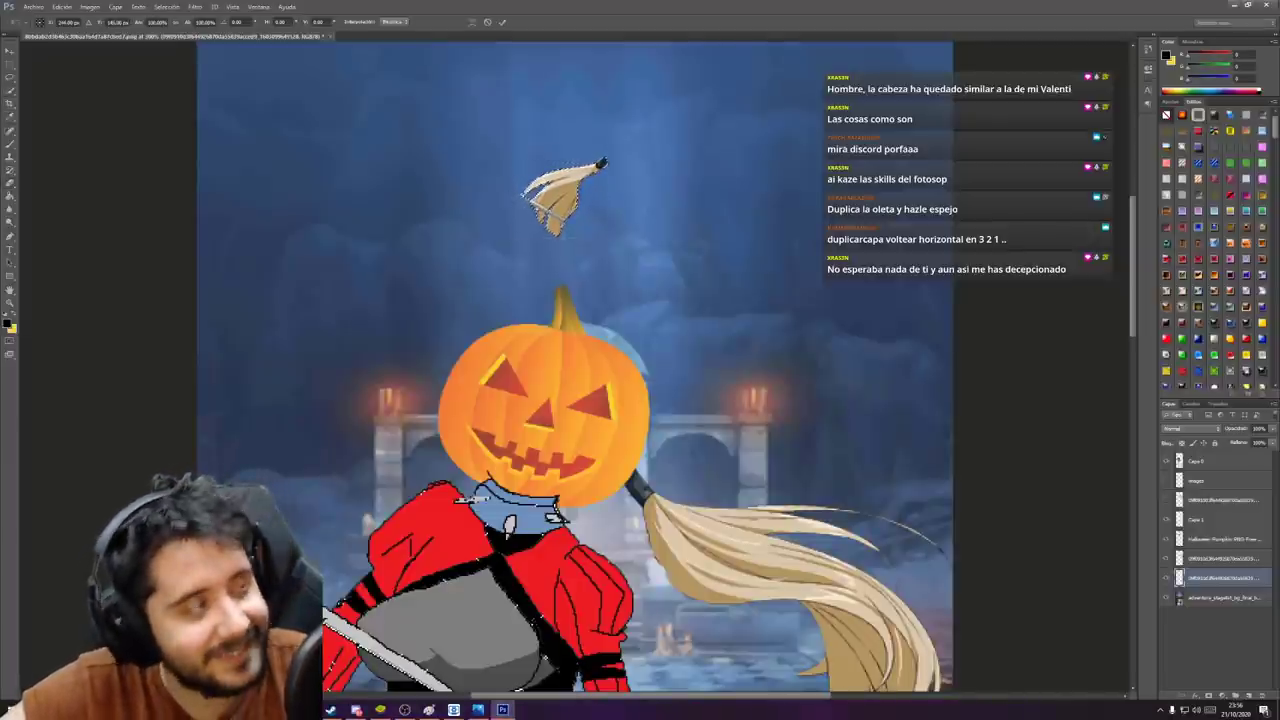
left_click_drag(566, 197, 398, 345)
left_click_drag(482, 240, 522, 288)
left_click_drag(412, 353, 418, 404)
left_click_drag(378, 338, 345, 257)
left_click_drag(402, 410, 378, 490)
left_click_drag(288, 402, 138, 398)
key("Return")
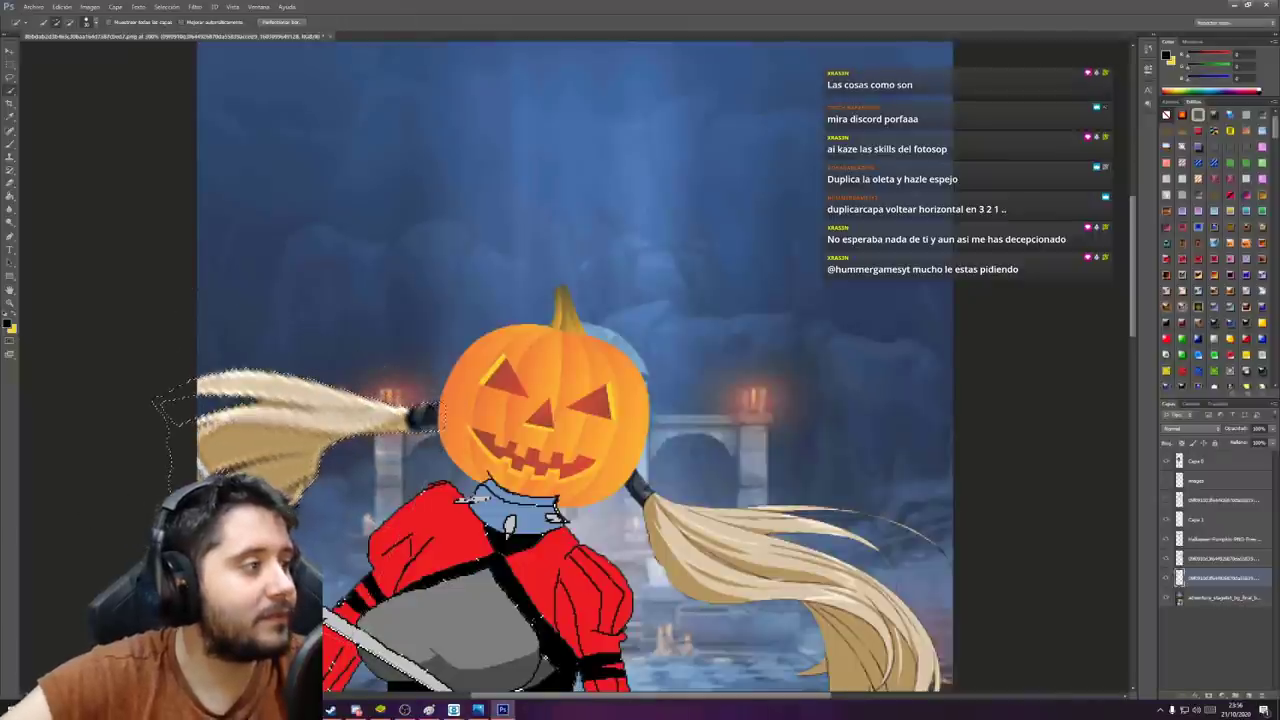
key("ctrl+minus")
key("ctrl+minus")
key("ctrl+minus")
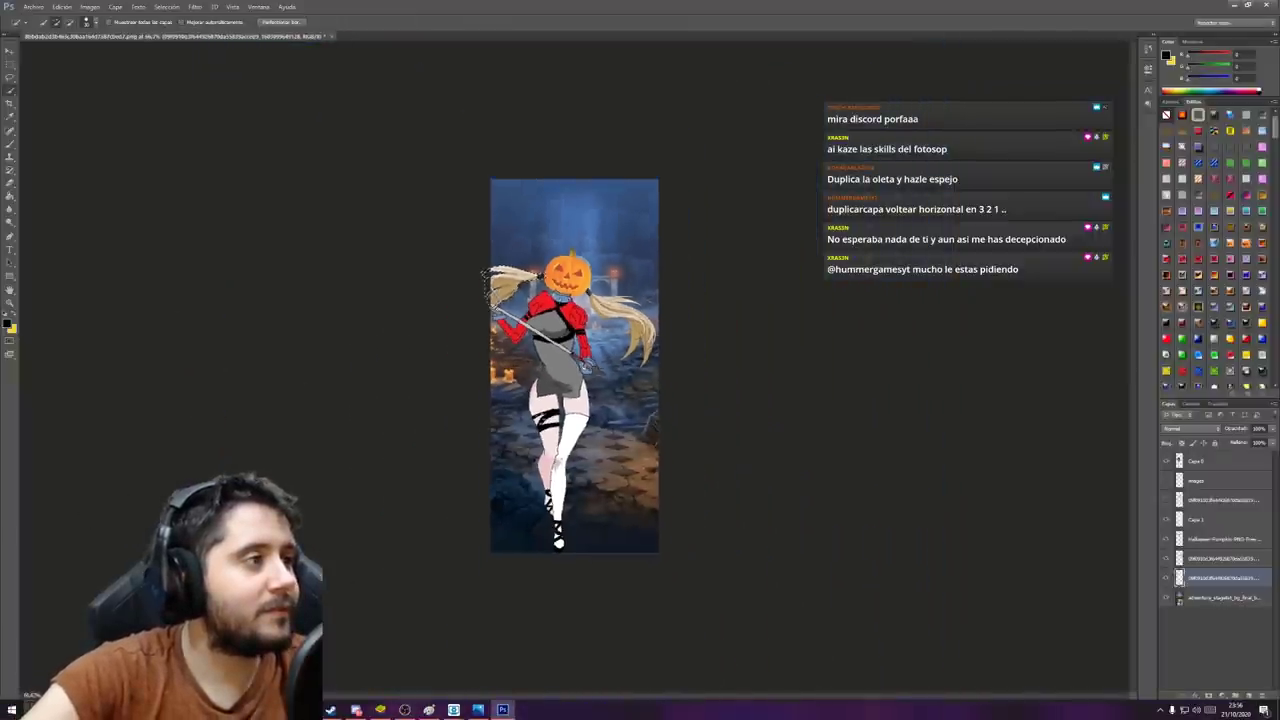
key("ctrl+minus")
key("ctrl+d")
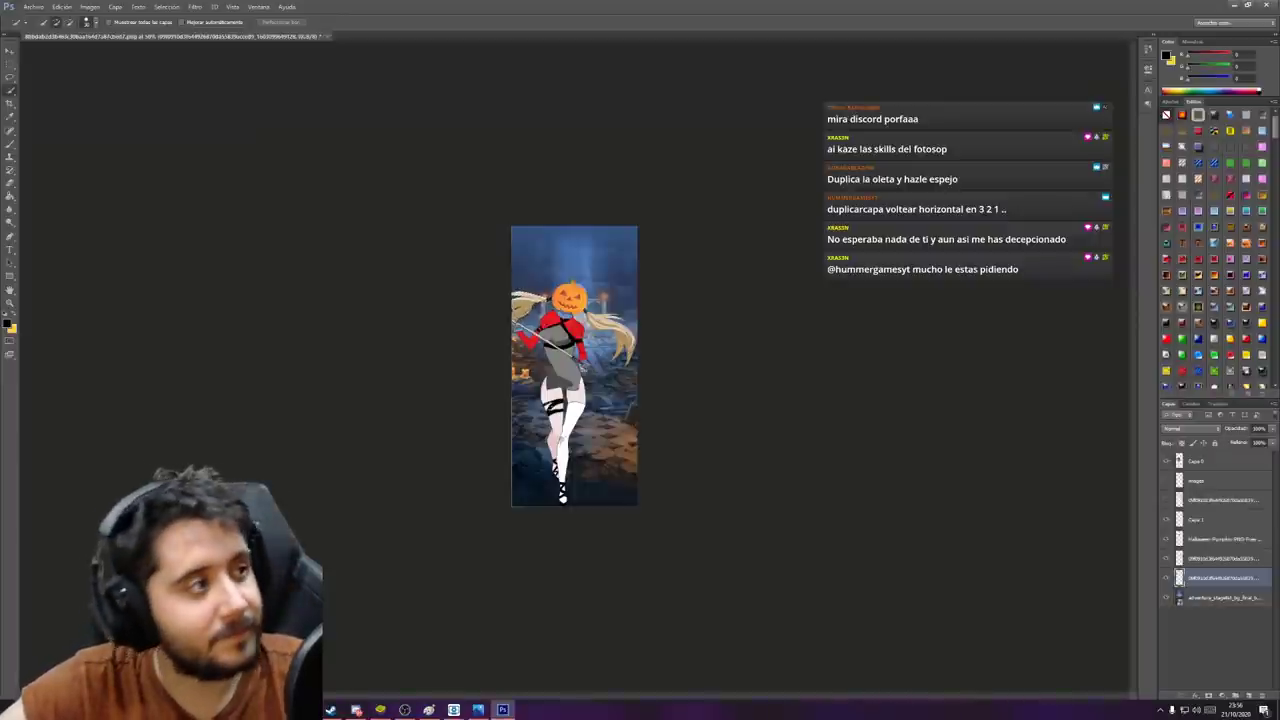
key("ctrl+t")
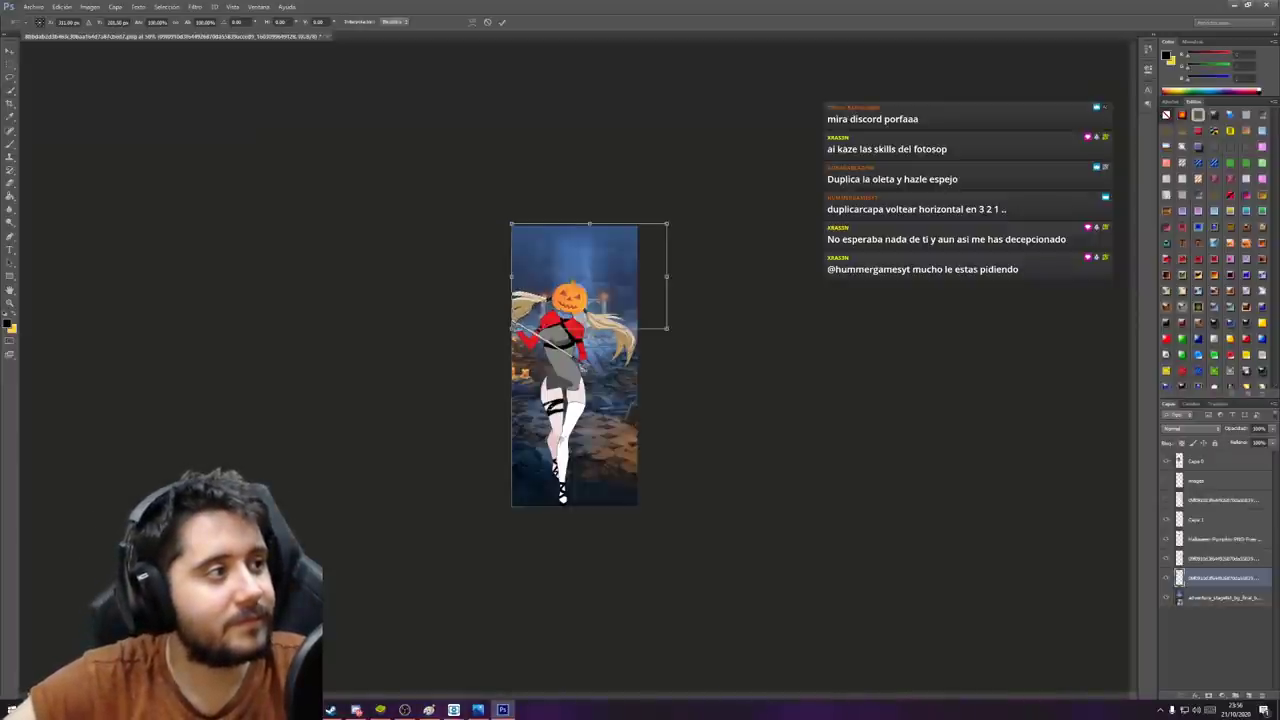
left_click_drag(500, 335, 505, 343)
left_click_drag(563, 303, 560, 311)
left_click_drag(633, 236, 633, 229)
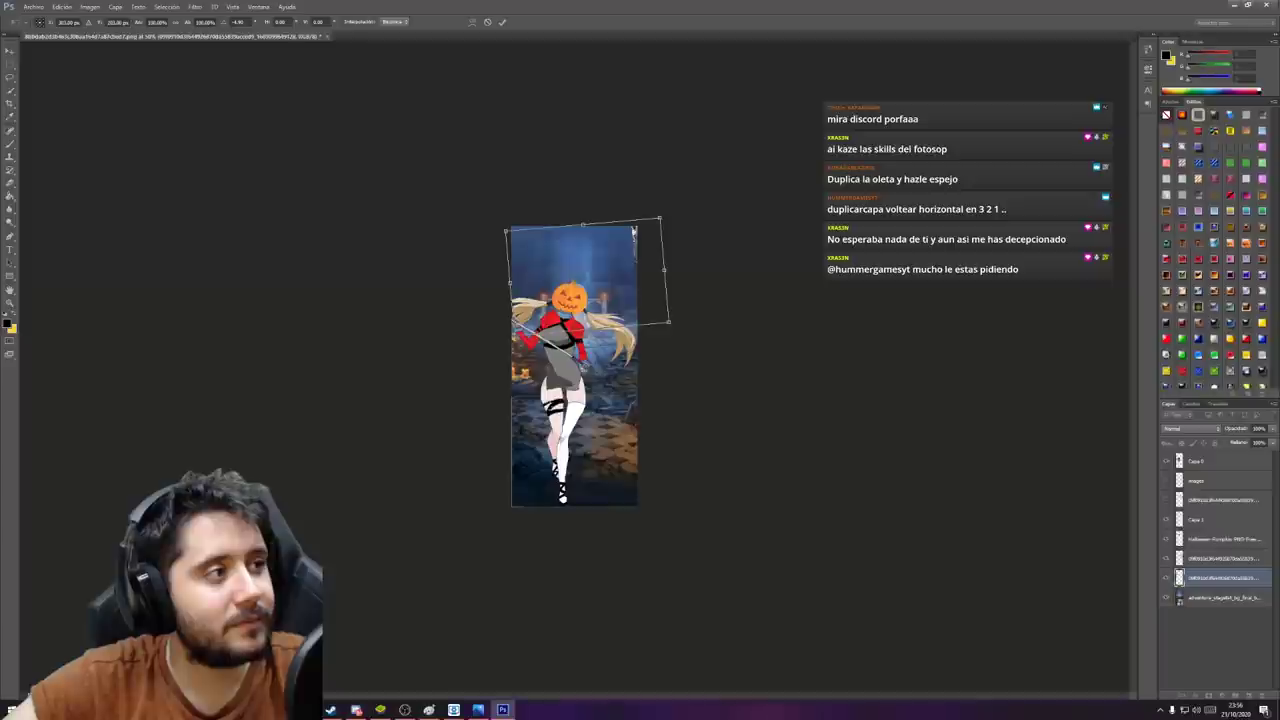
key("Escape")
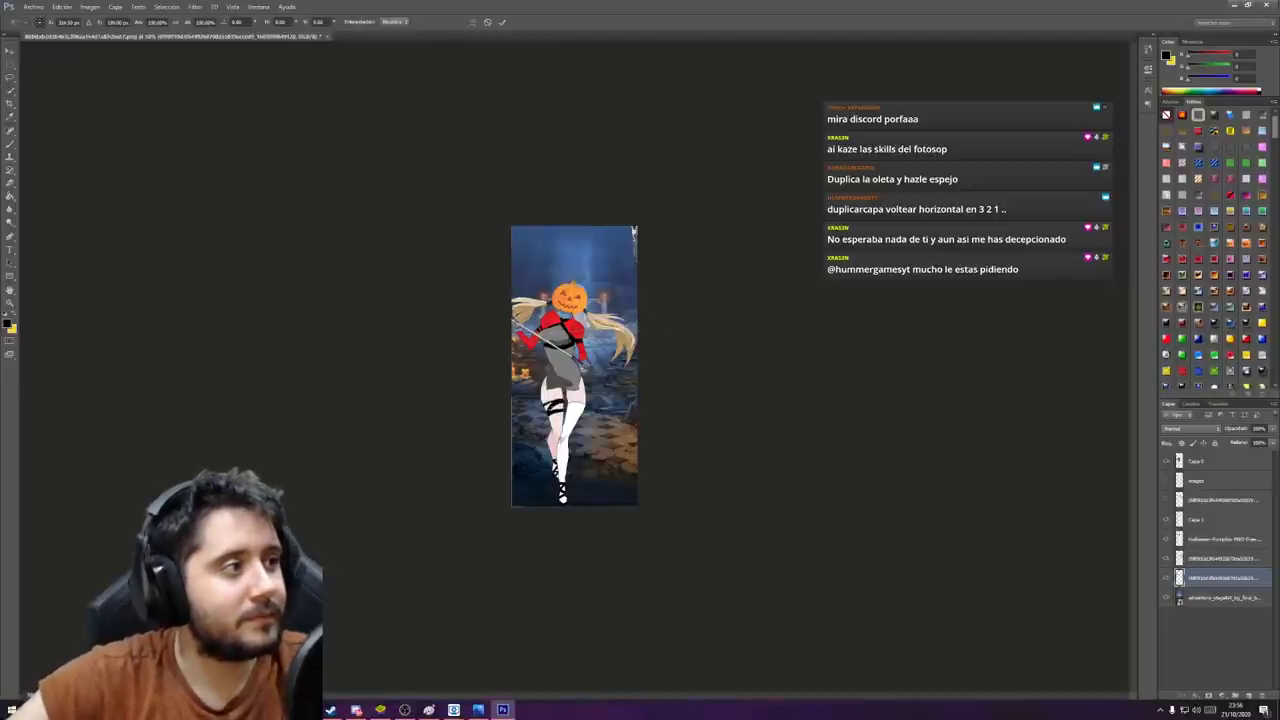
Enlarge the left ponytail layer slightly and shift it so its base meets the pumpkin.
key("ctrl+t")
left_click_drag(511, 331, 502, 337)
left_click_drag(593, 284, 602, 282)
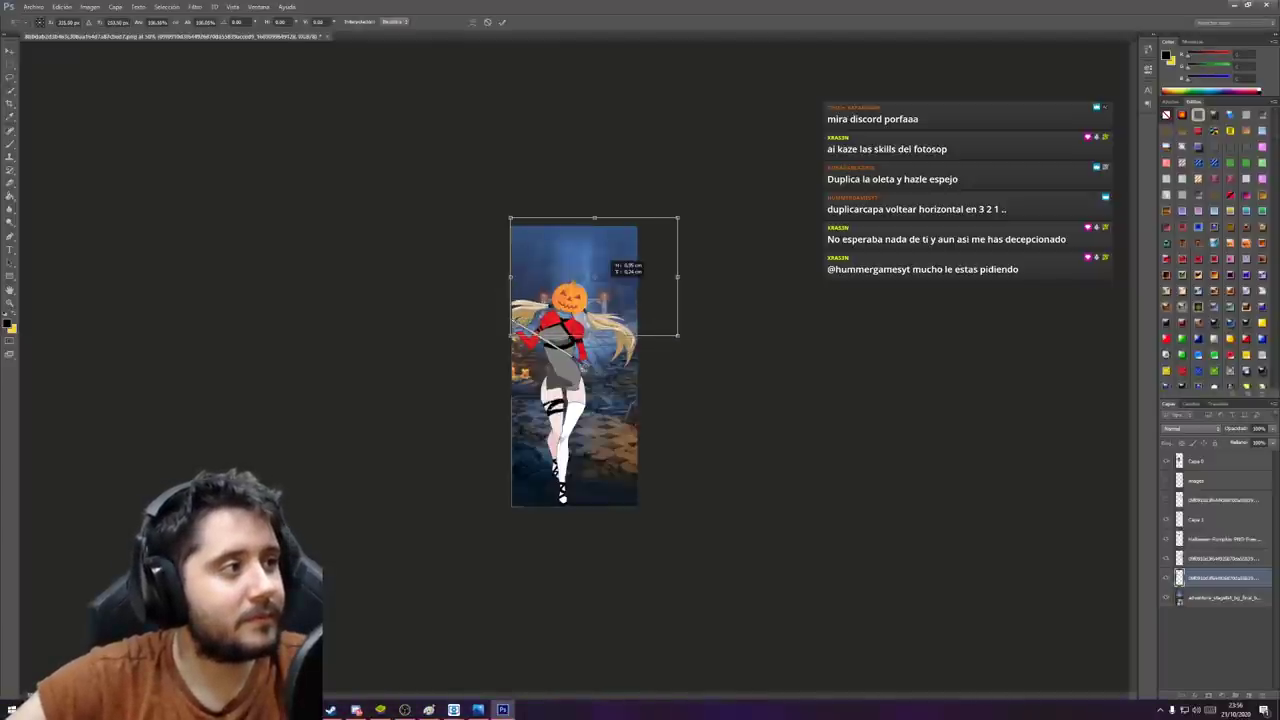
key("Return")
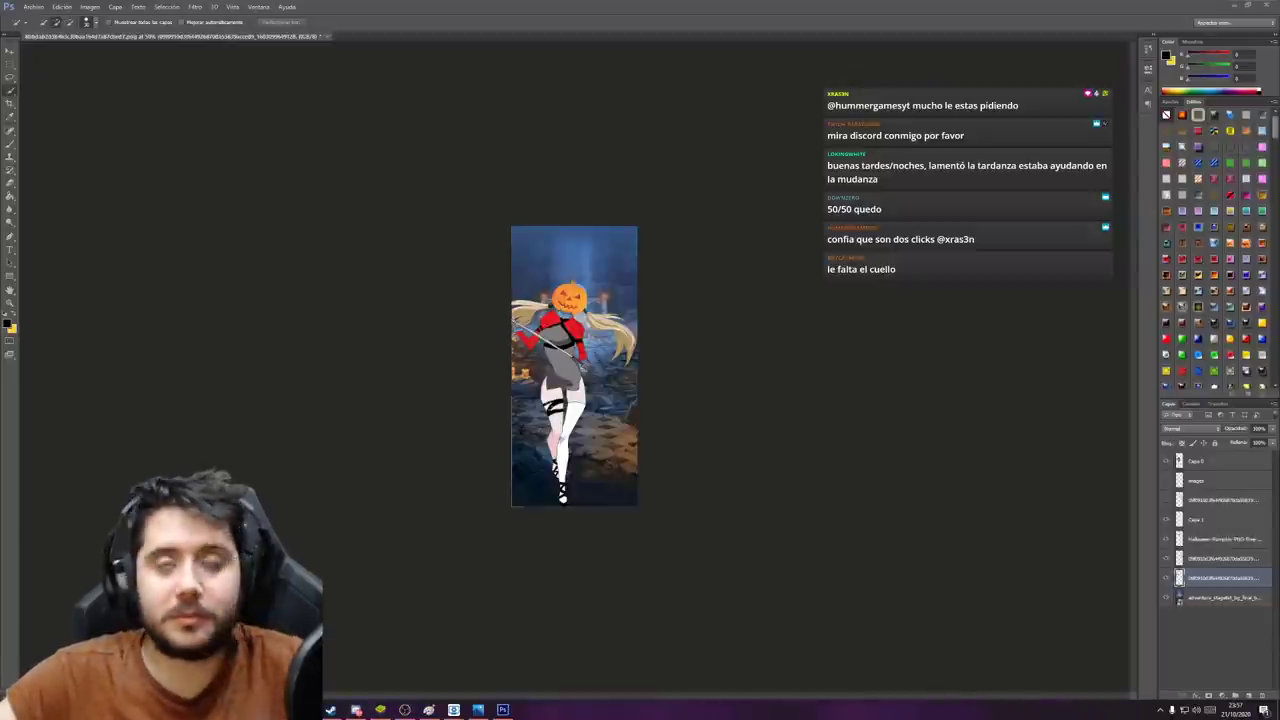
Select the pumpkin layer together with both ponytail layers and move them slightly up.
left_click(1222, 578)
left_click(1222, 559, "ctrl")
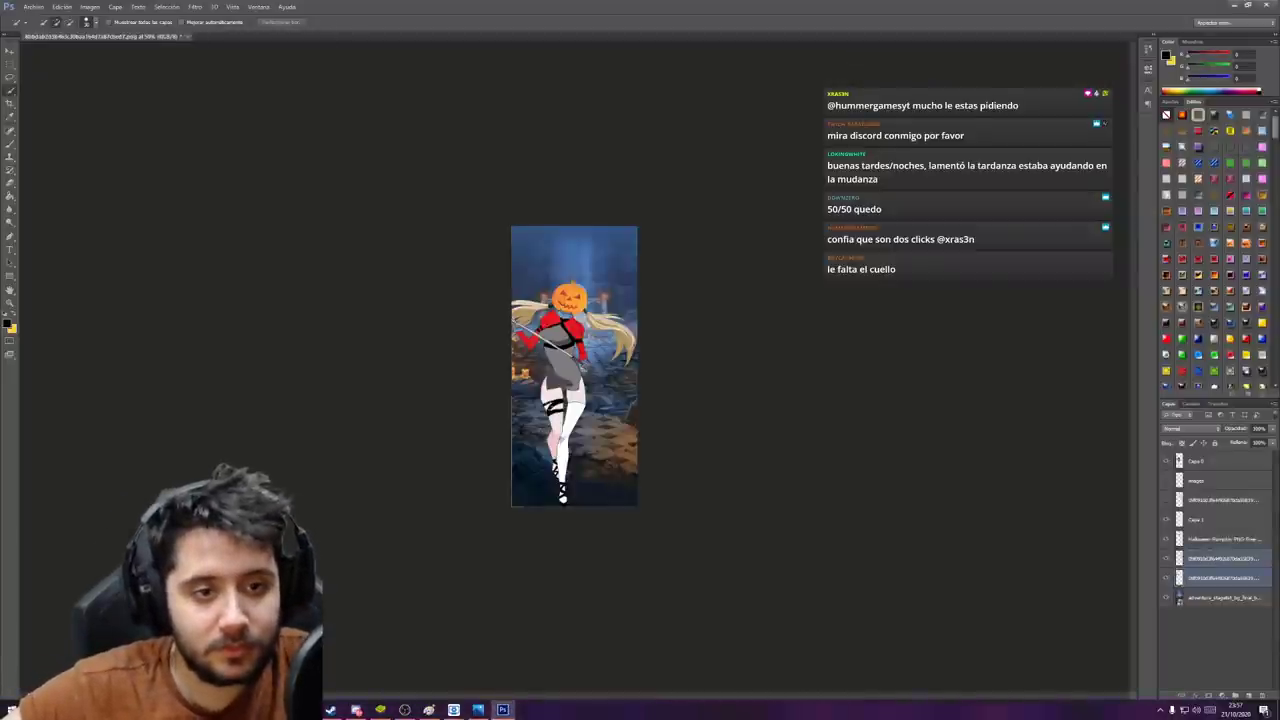
left_click(1222, 539, "ctrl")
key("ctrl+t")
left_click_drag(627, 317, 628, 313)
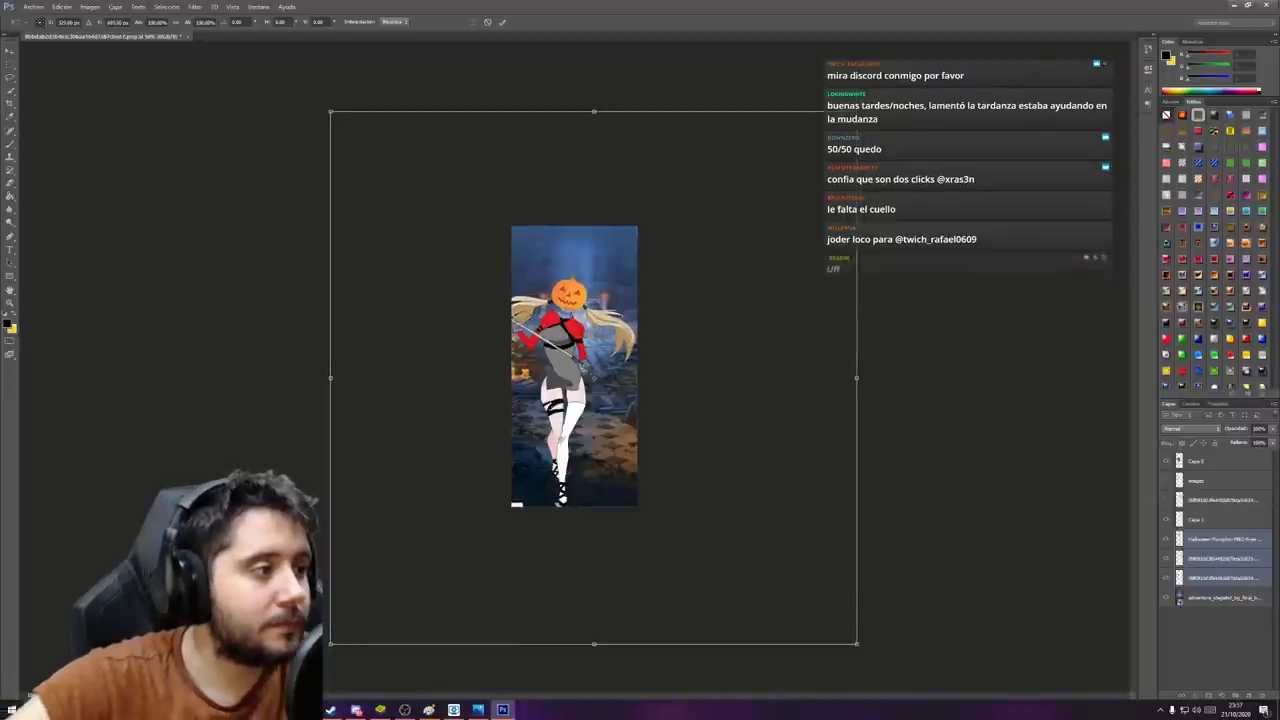
key("Return")
Marquee-select the strip along the canvas's lower-left edge and delete the white leftover fragments there from the ponytail layer.
key("ctrl+plus")
key("ctrl+plus")
key("ctrl+plus")
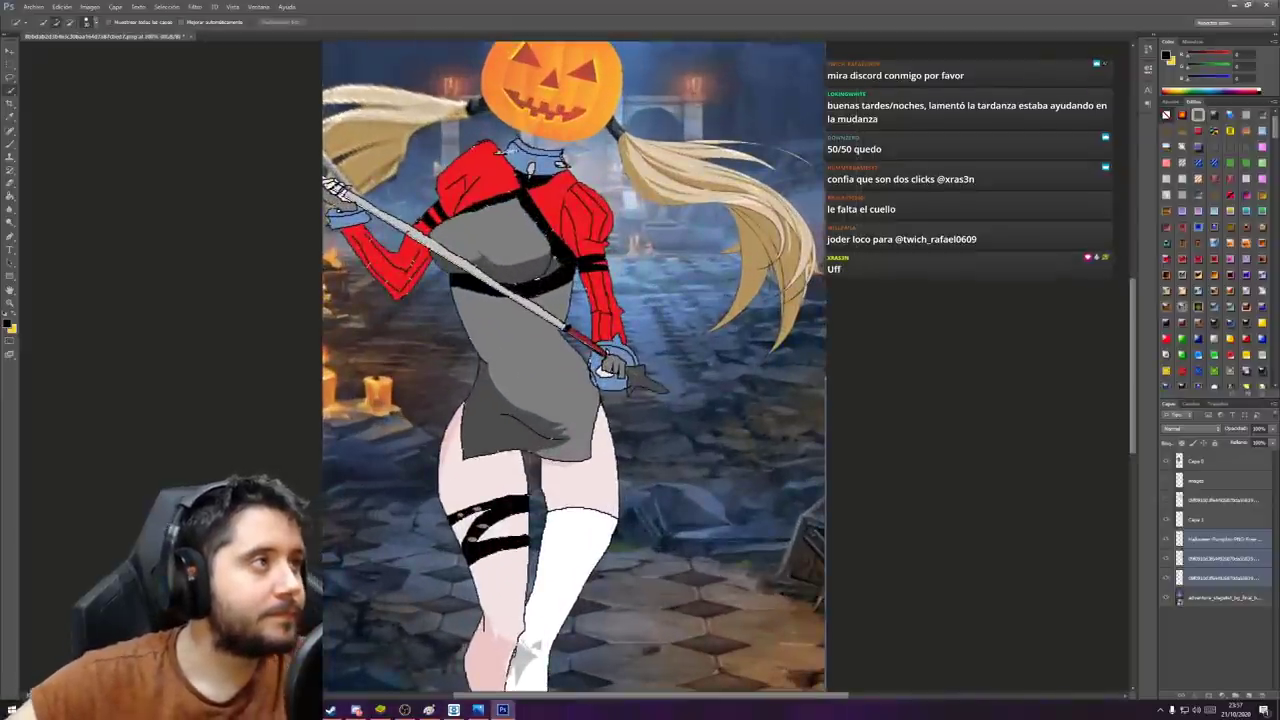
scroll(574, 380, "down", 5)
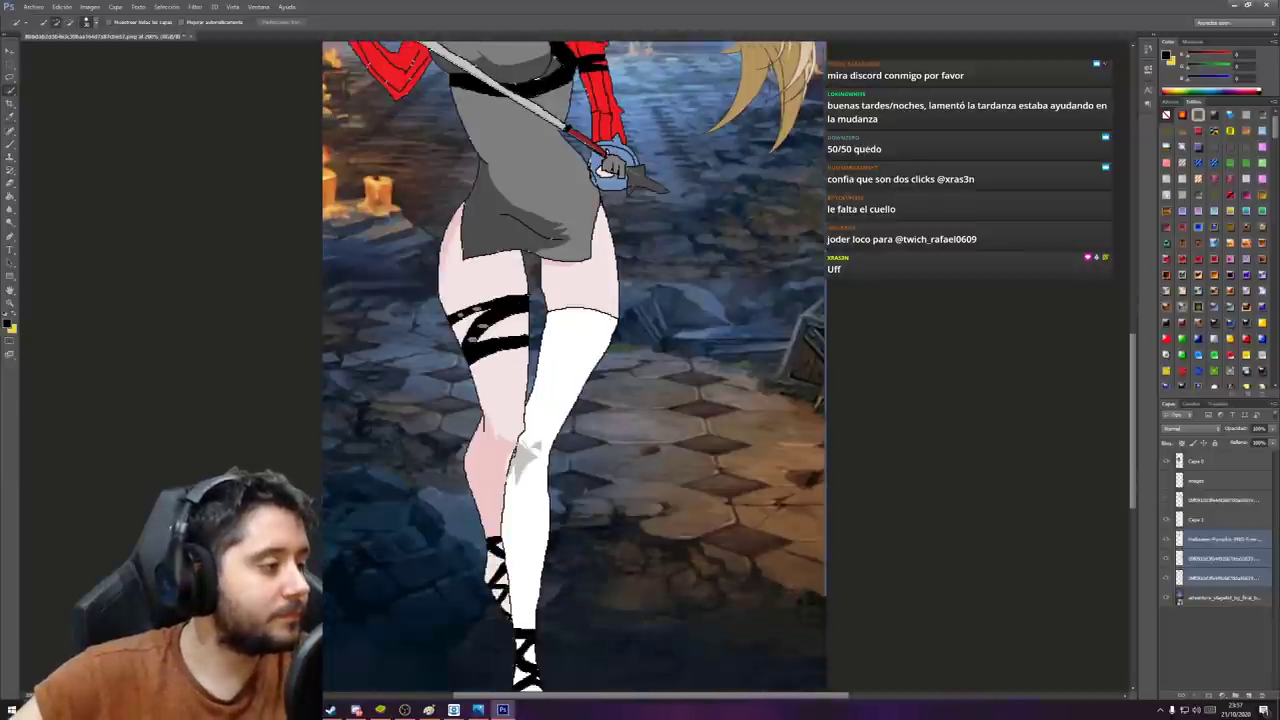
scroll(574, 366, "down", 1)
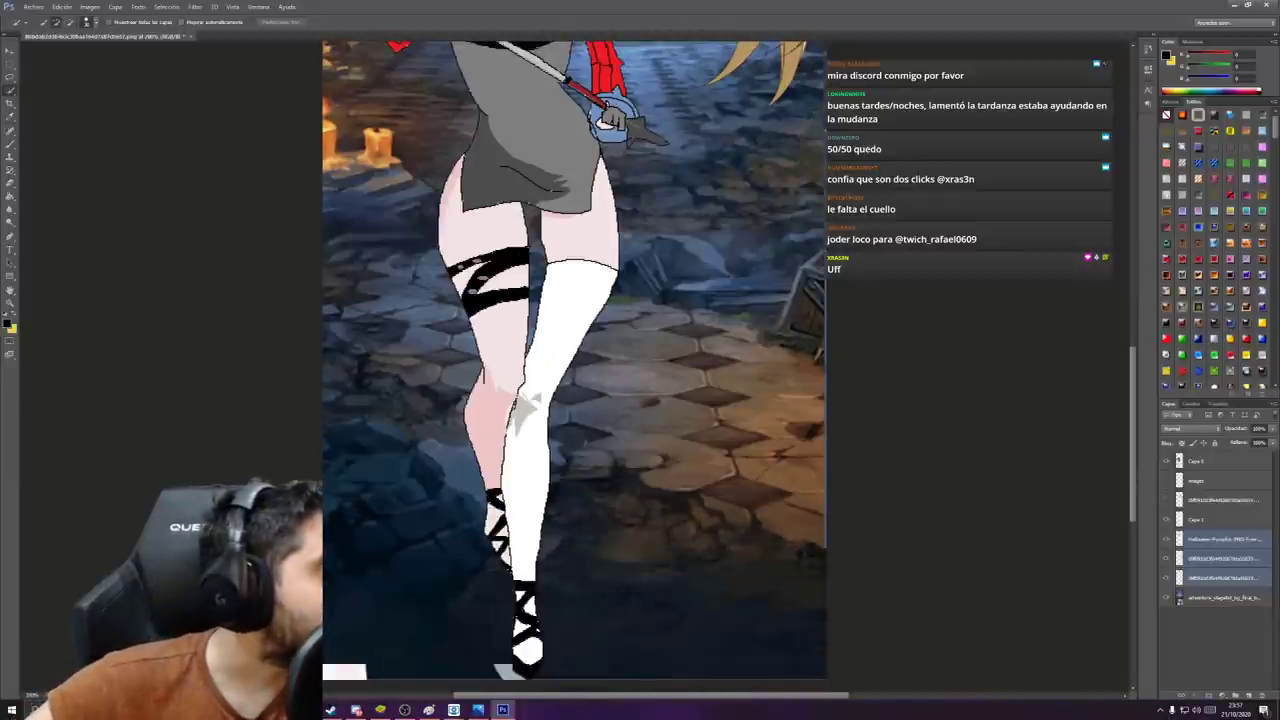
key("m")
left_click_drag(541, 646, 543, 644)
scroll(543, 644, "down", 4)
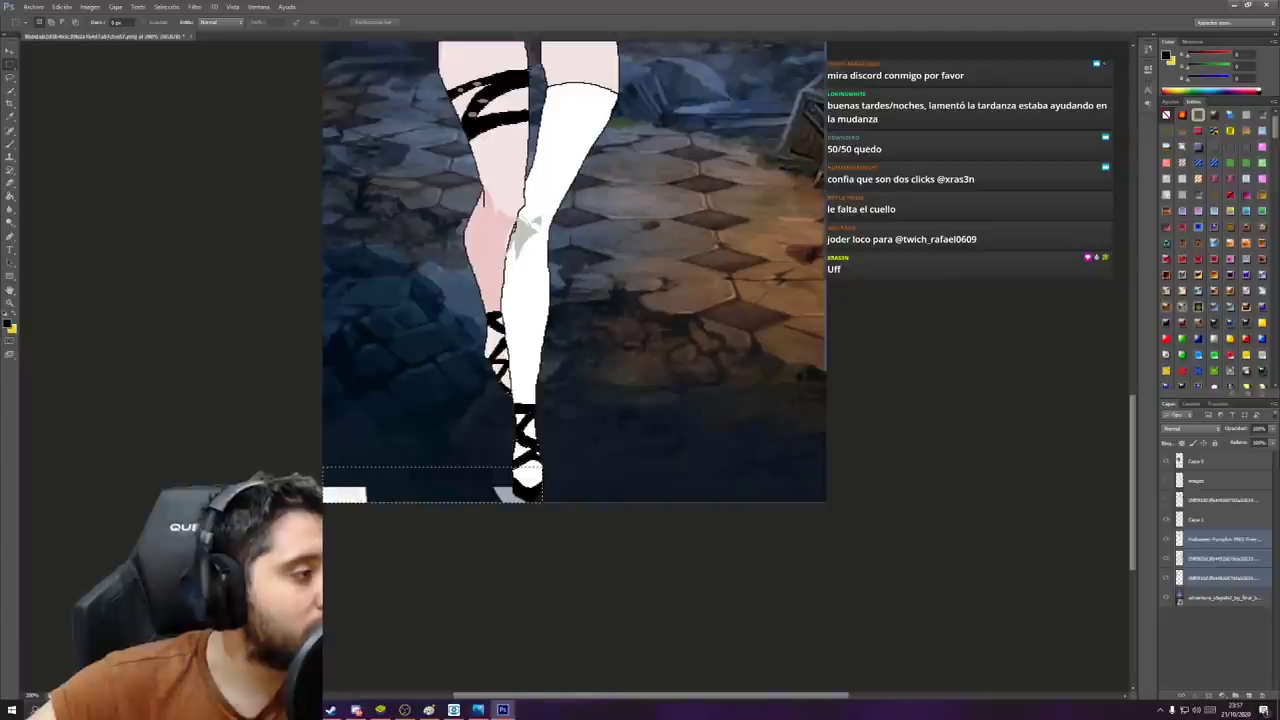
left_click(1224, 540)
left_click(1224, 559)
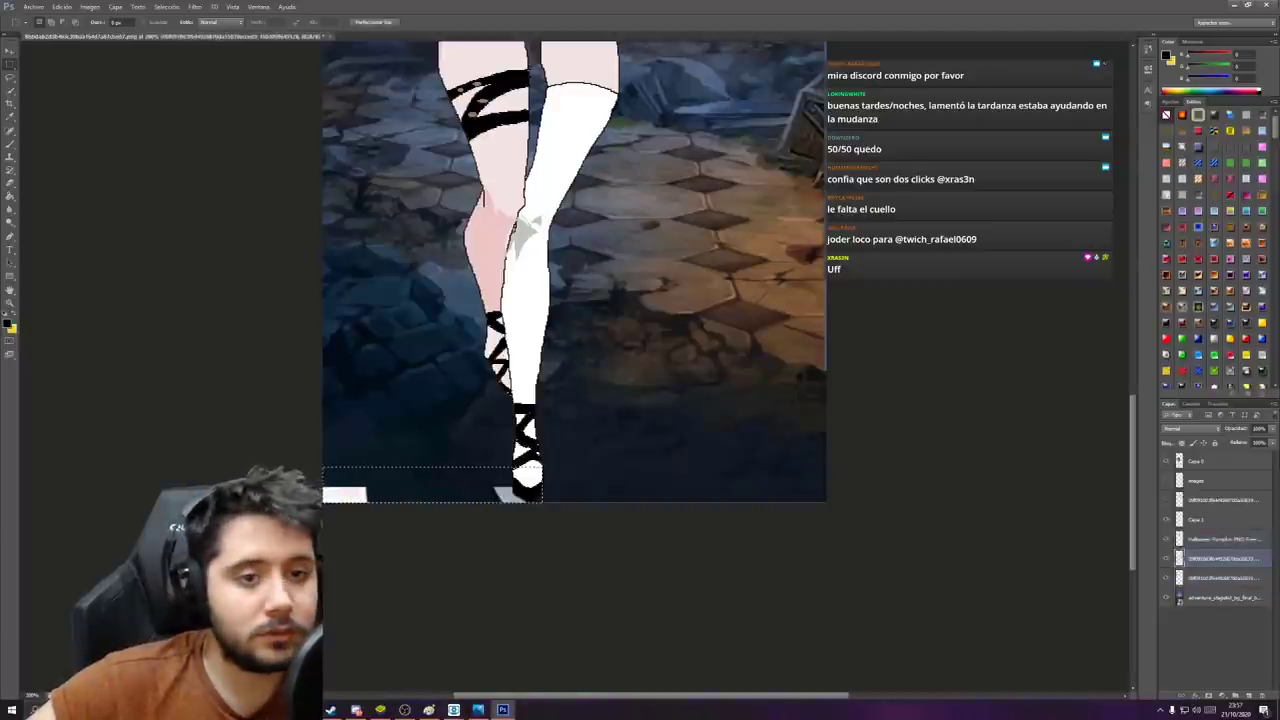
key("Delete")
left_click(1224, 578)
scroll(575, 290, "up", 1)
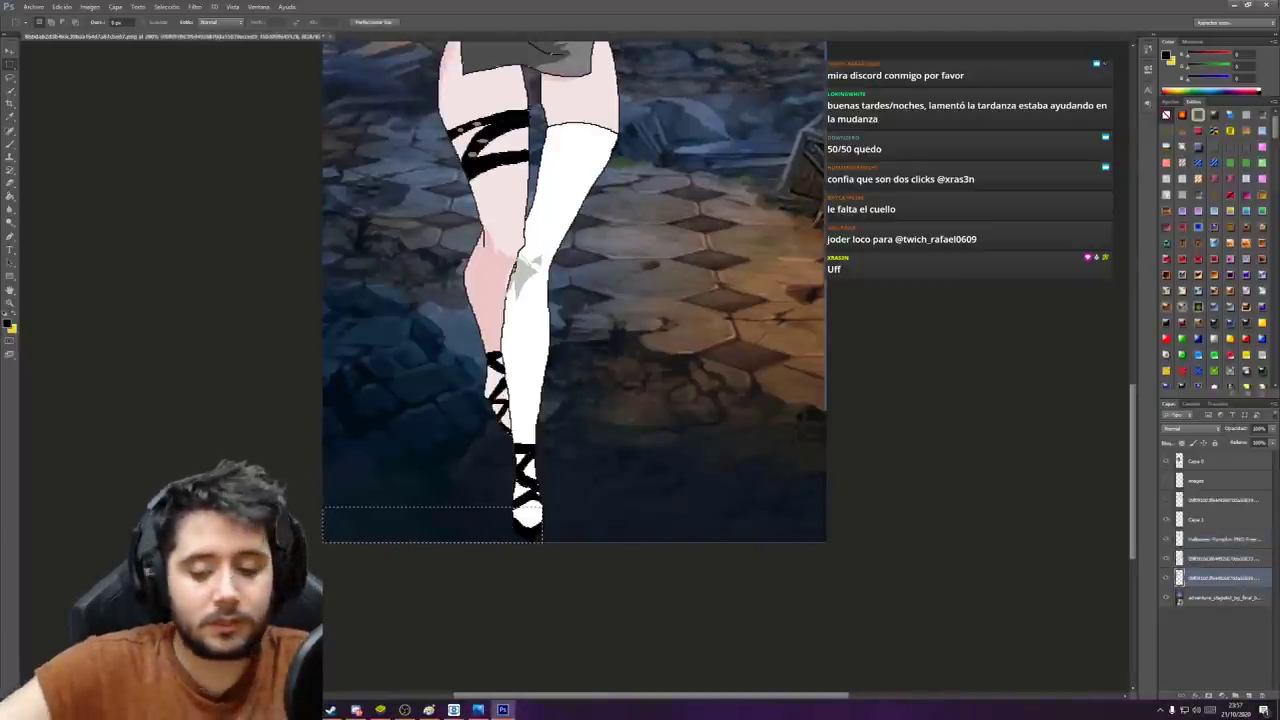
Add a new empty layer directly above the background layer.
key("ctrl+minus")
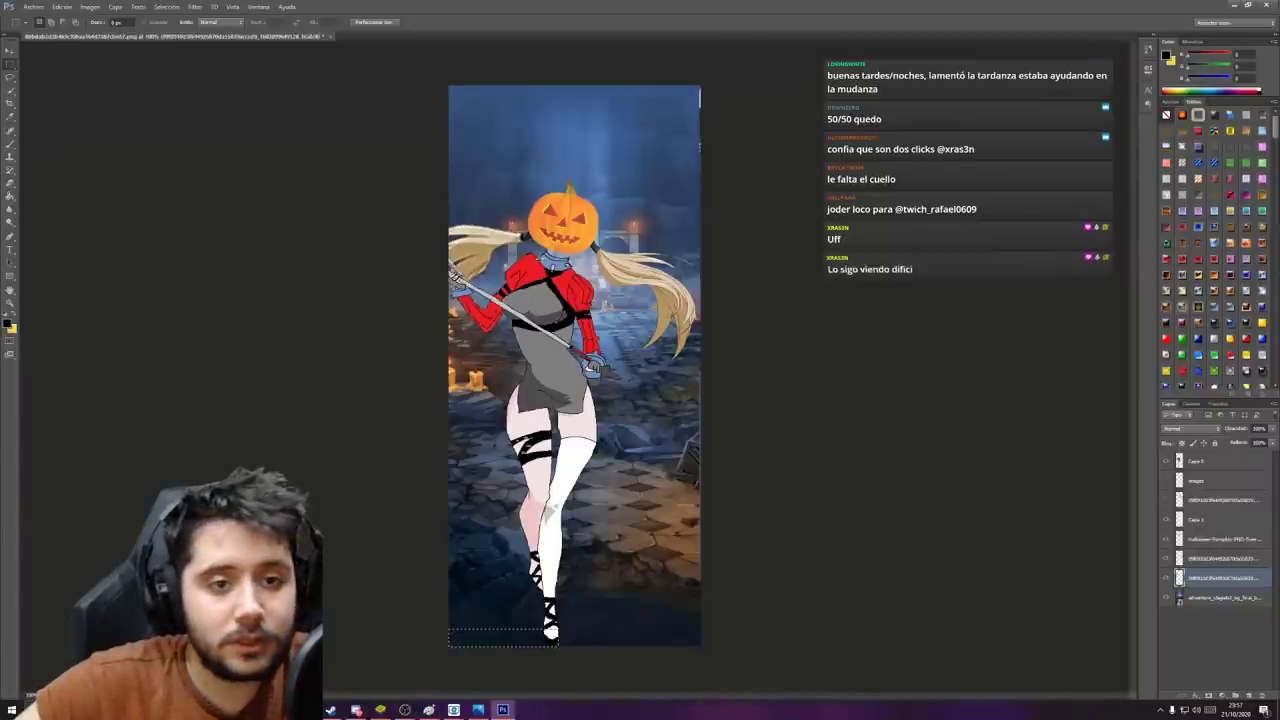
left_click(1224, 559)
left_click(1224, 578)
left_click(1224, 598)
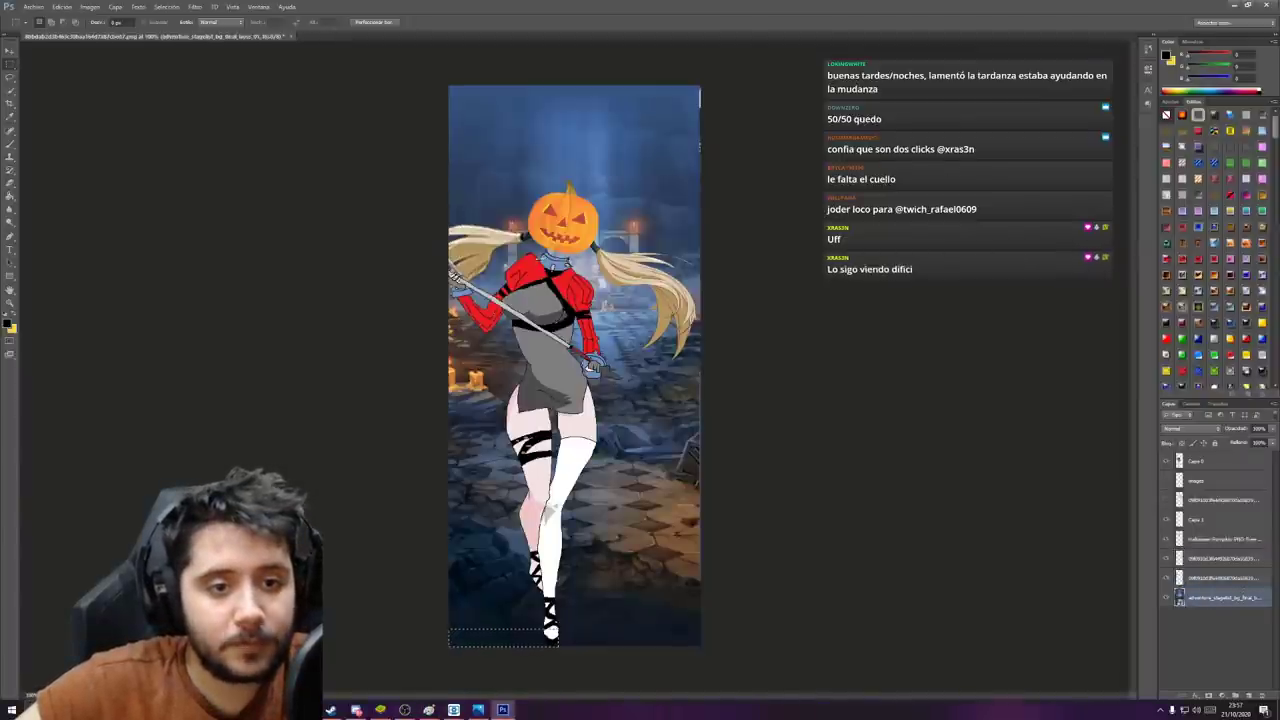
key("alt+bracketright")
key("ctrl+shift+alt+n")
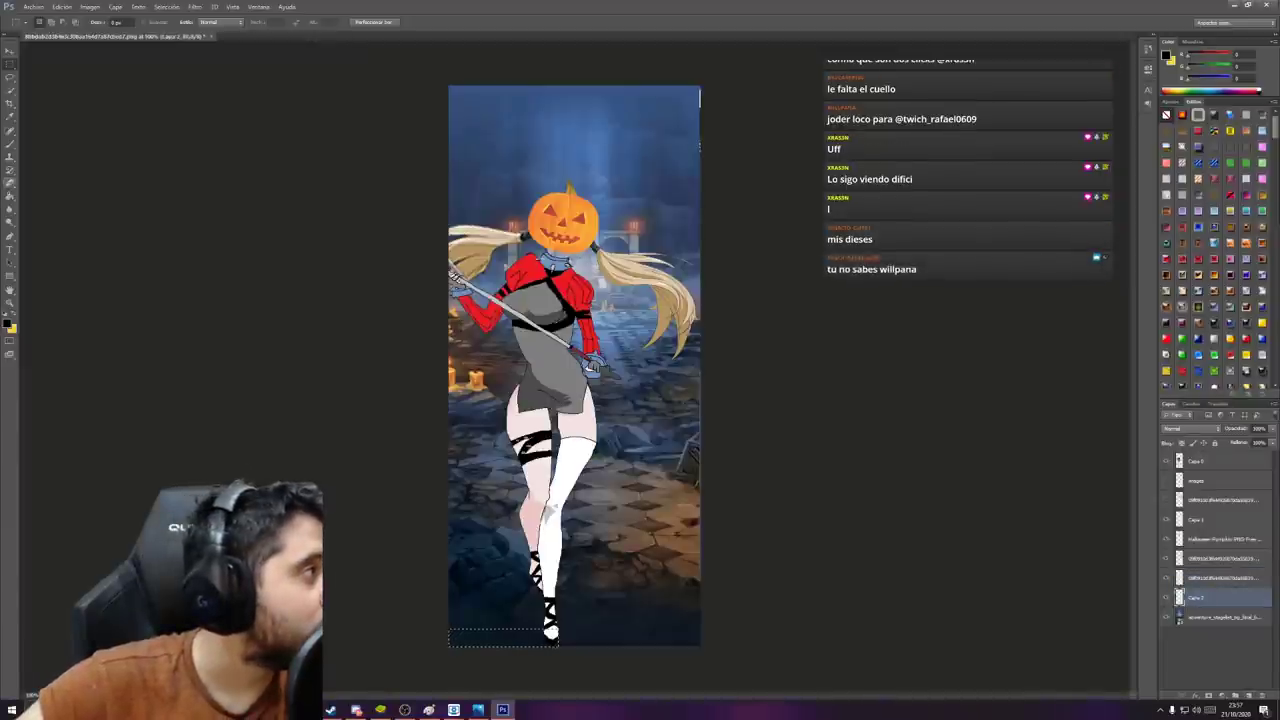
Choose the Brush tool and set its size to 2 px.
left_click(10, 197)
left_click(10, 145)
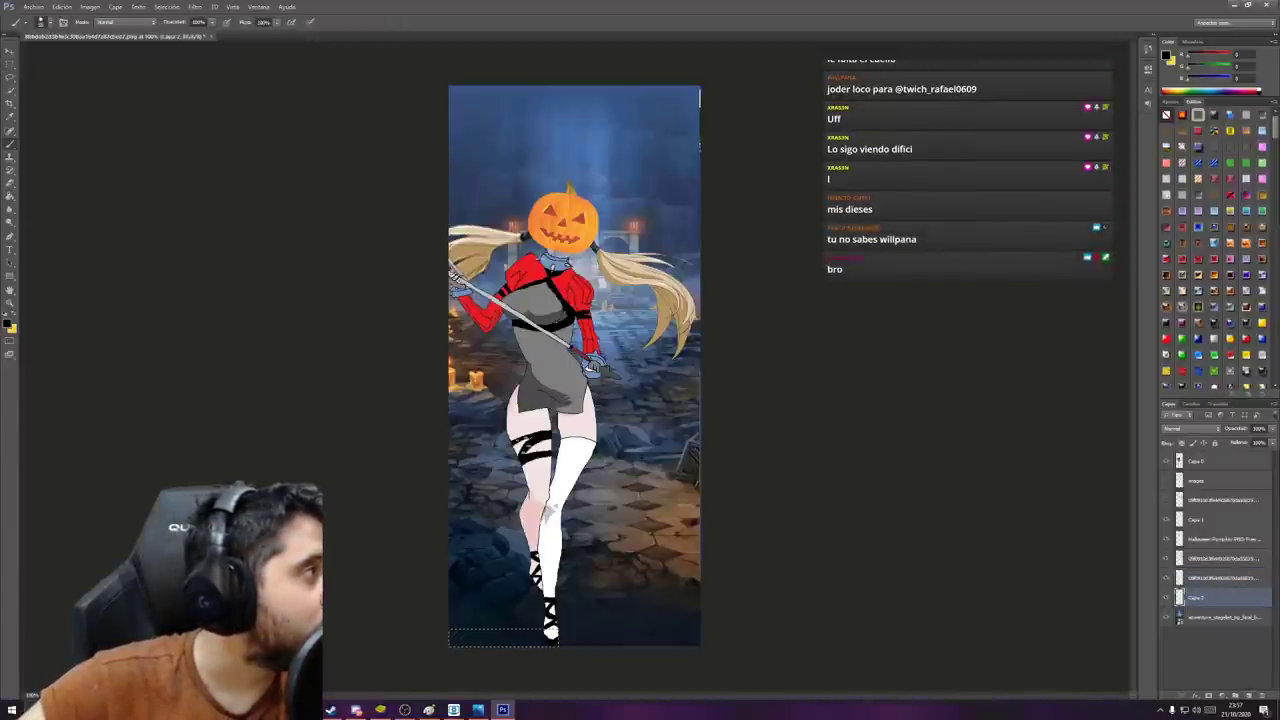
left_click(62, 142)
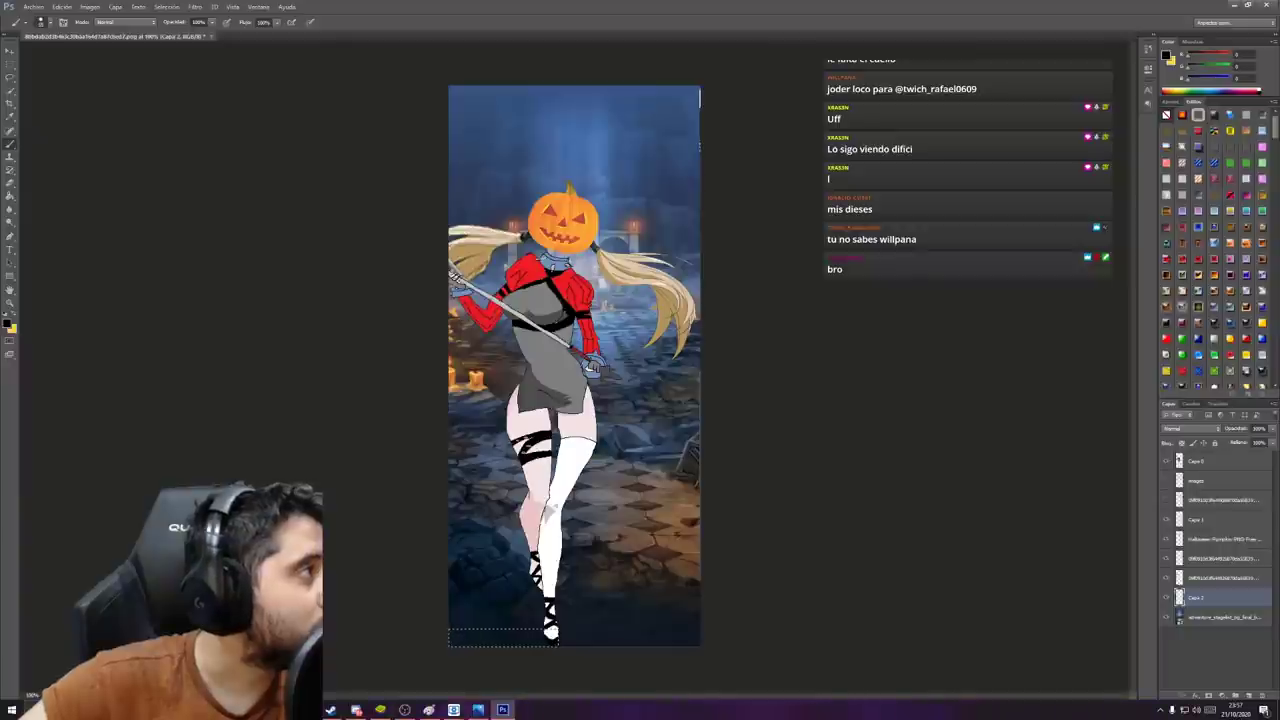
left_click(50, 22)
double_click(95, 42)
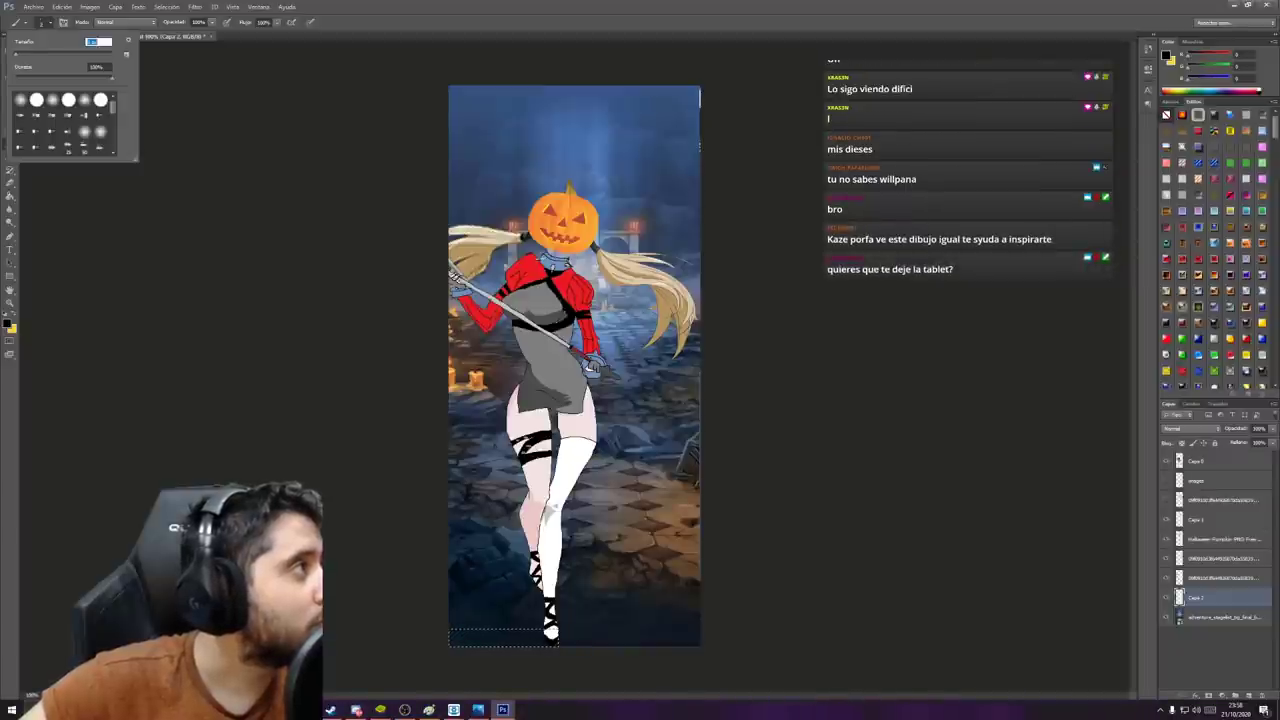
key("Return")
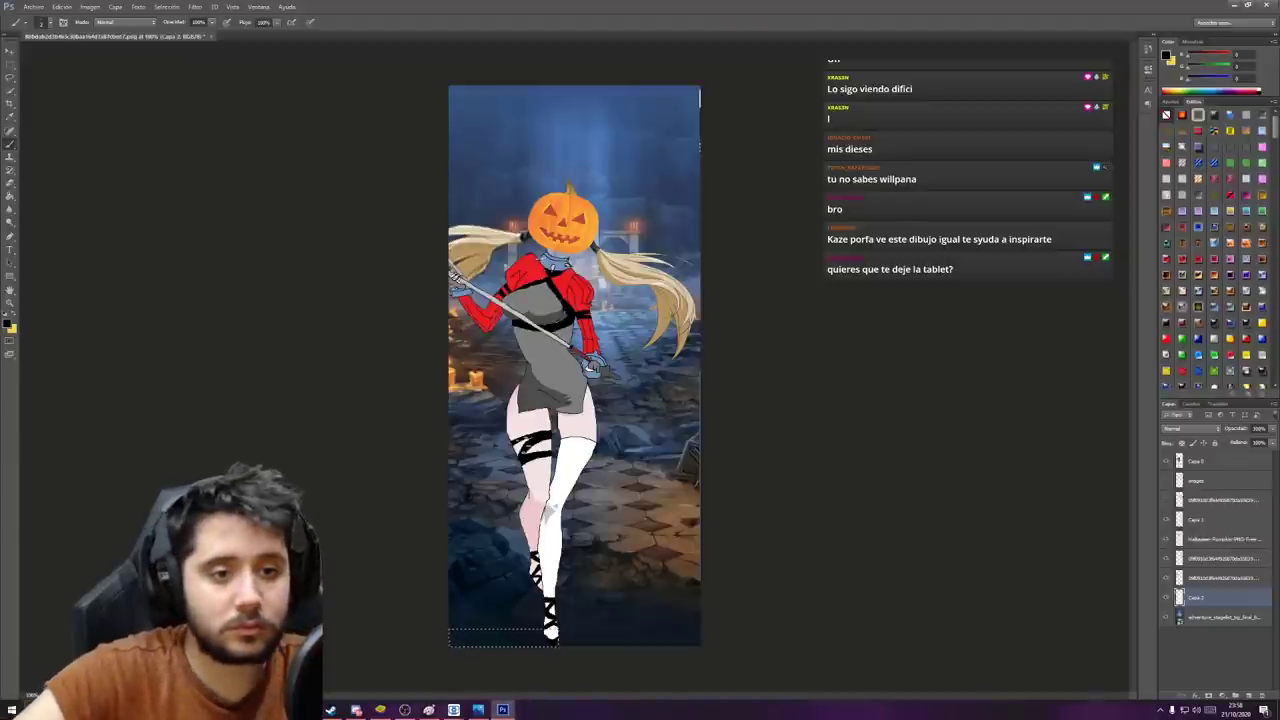
Examine the figure's neck area up close and go through the ponytail, pumpkin and Capa 1 layers.
key("ctrl+plus")
key("ctrl+plus")
scroll(575, 367, "up", 2)
scroll(575, 367, "up", 2)
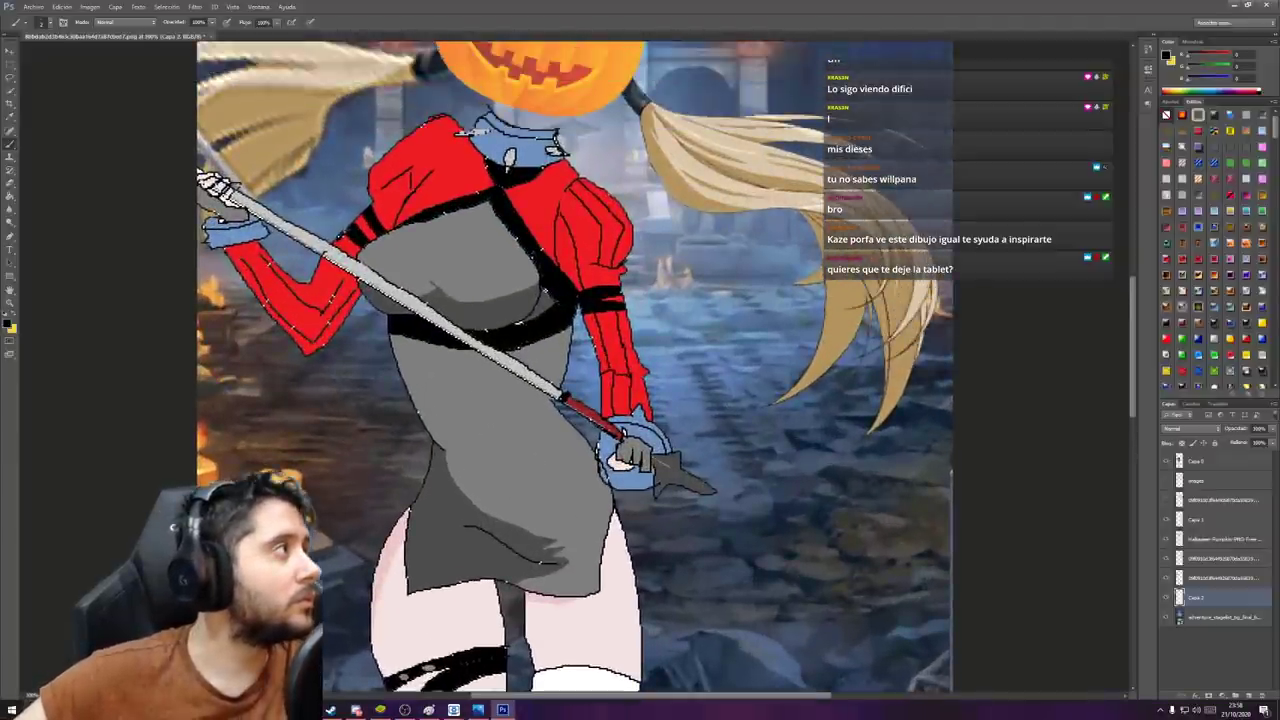
left_click(50, 22)
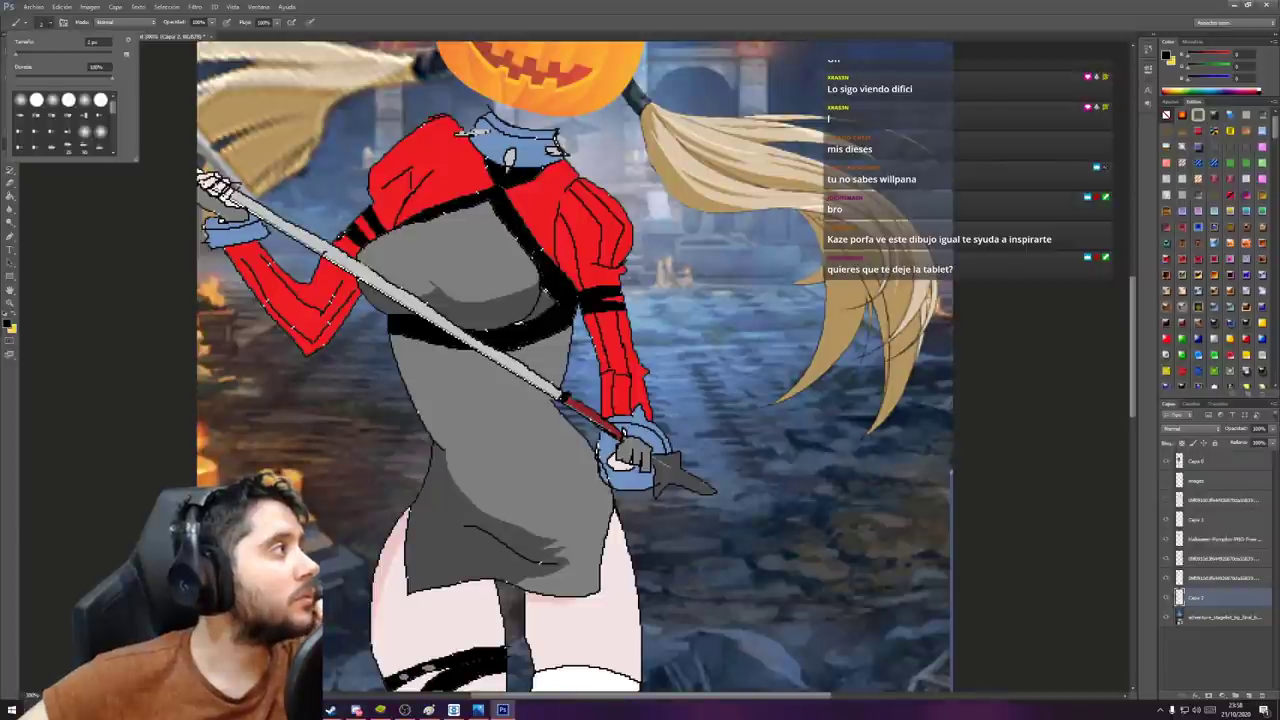
key("Escape")
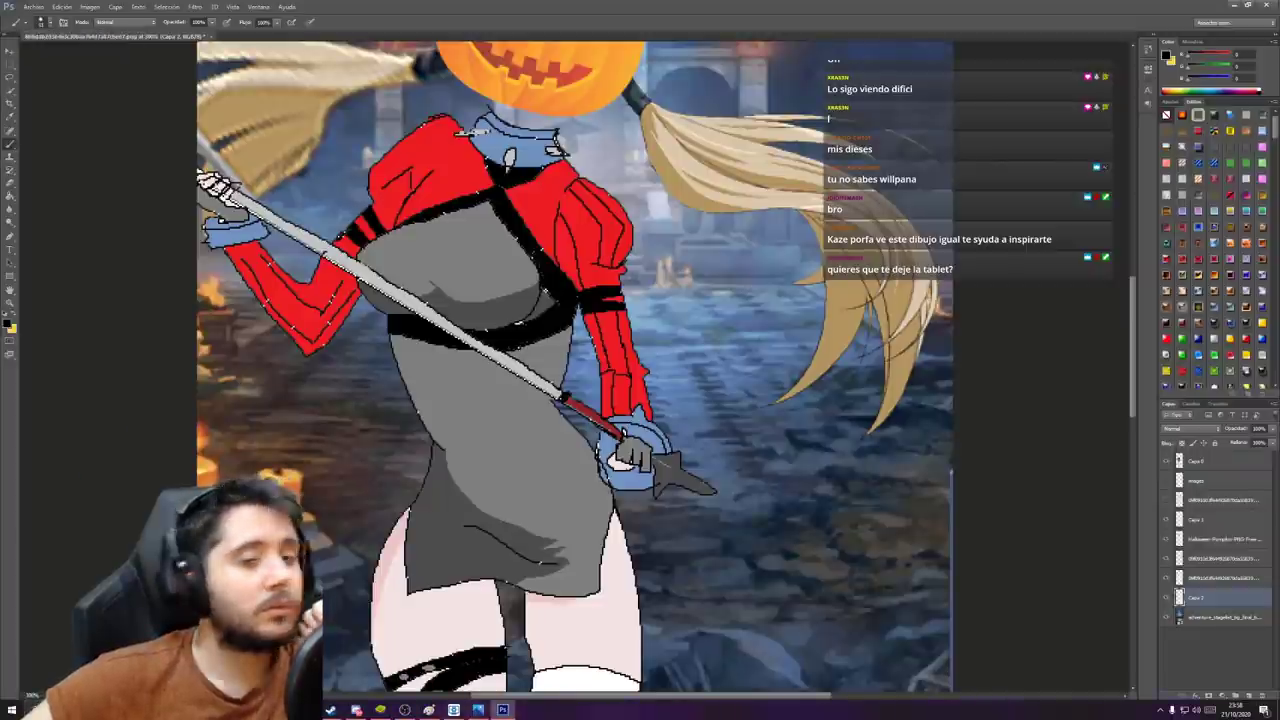
left_click(1222, 578)
left_click(1166, 578)
left_click(1166, 578)
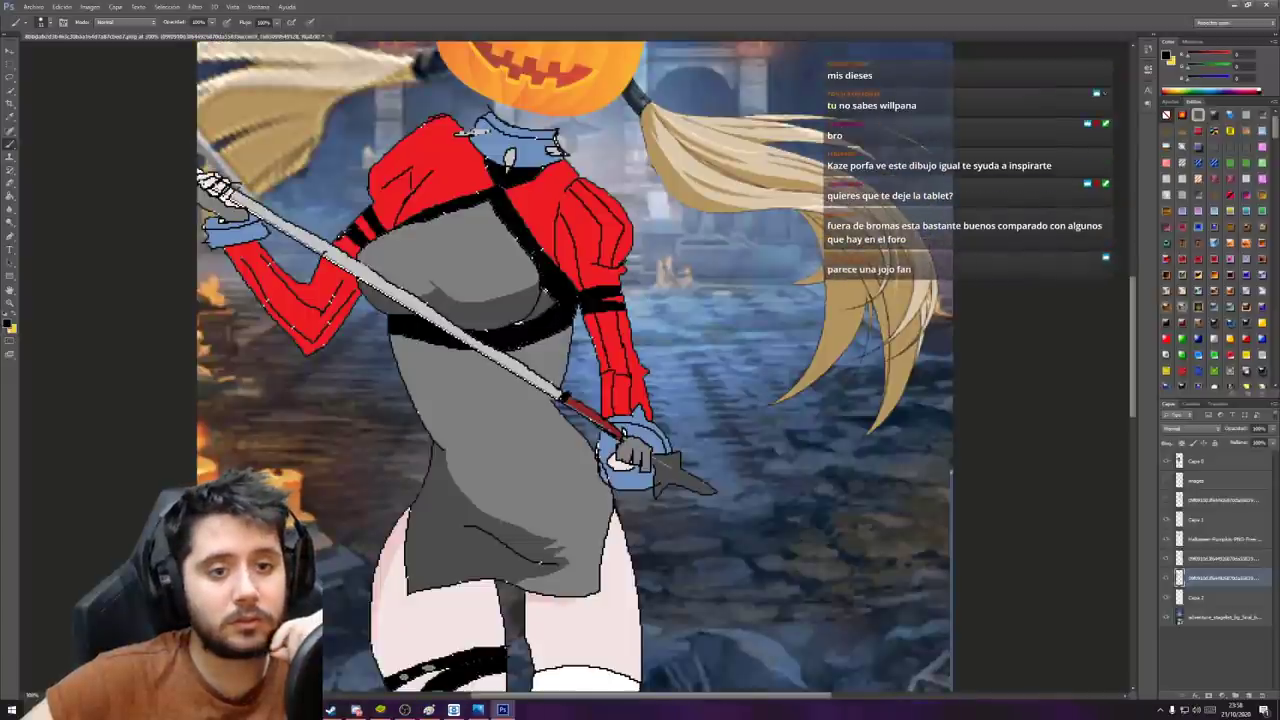
left_click(1222, 558)
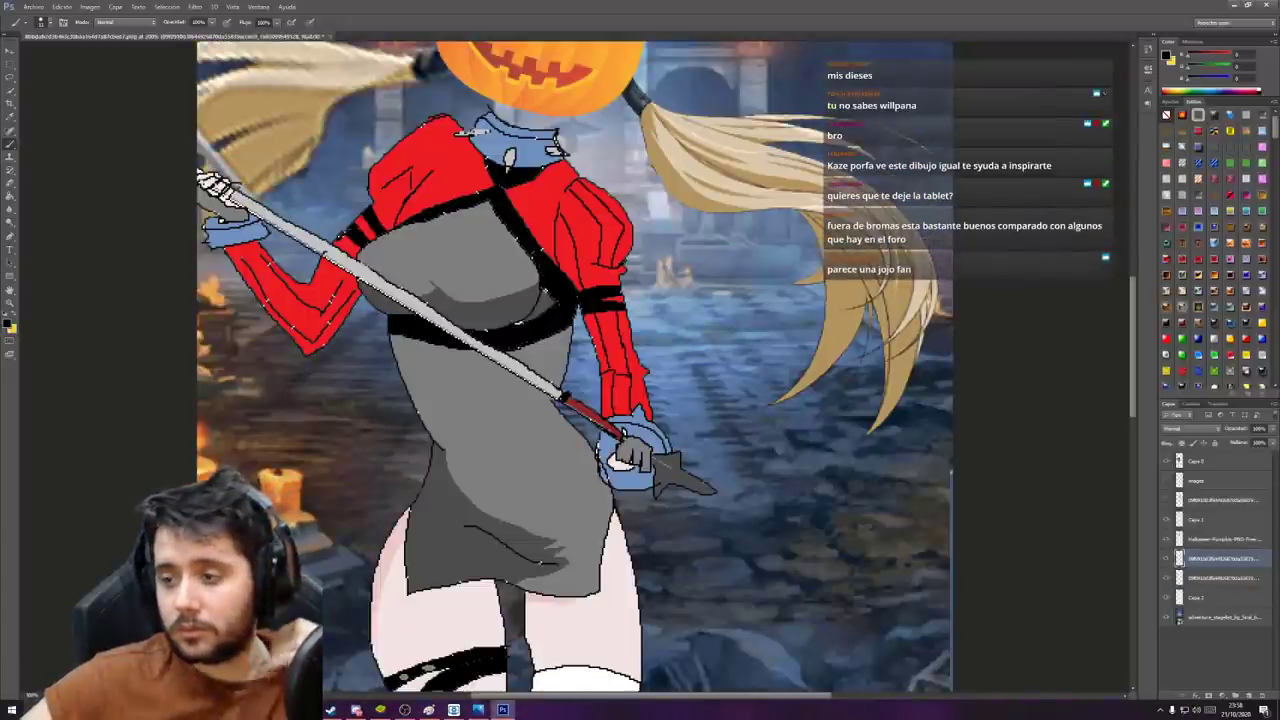
left_click(1222, 539)
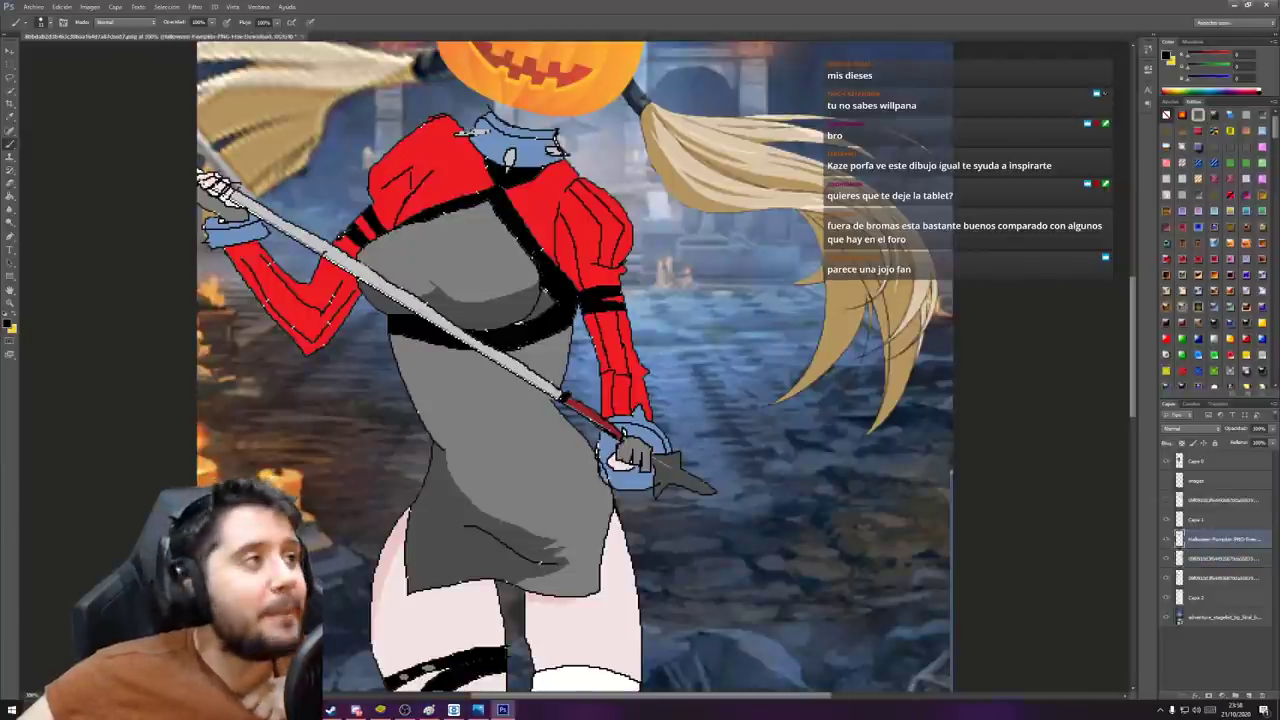
left_click(1181, 519)
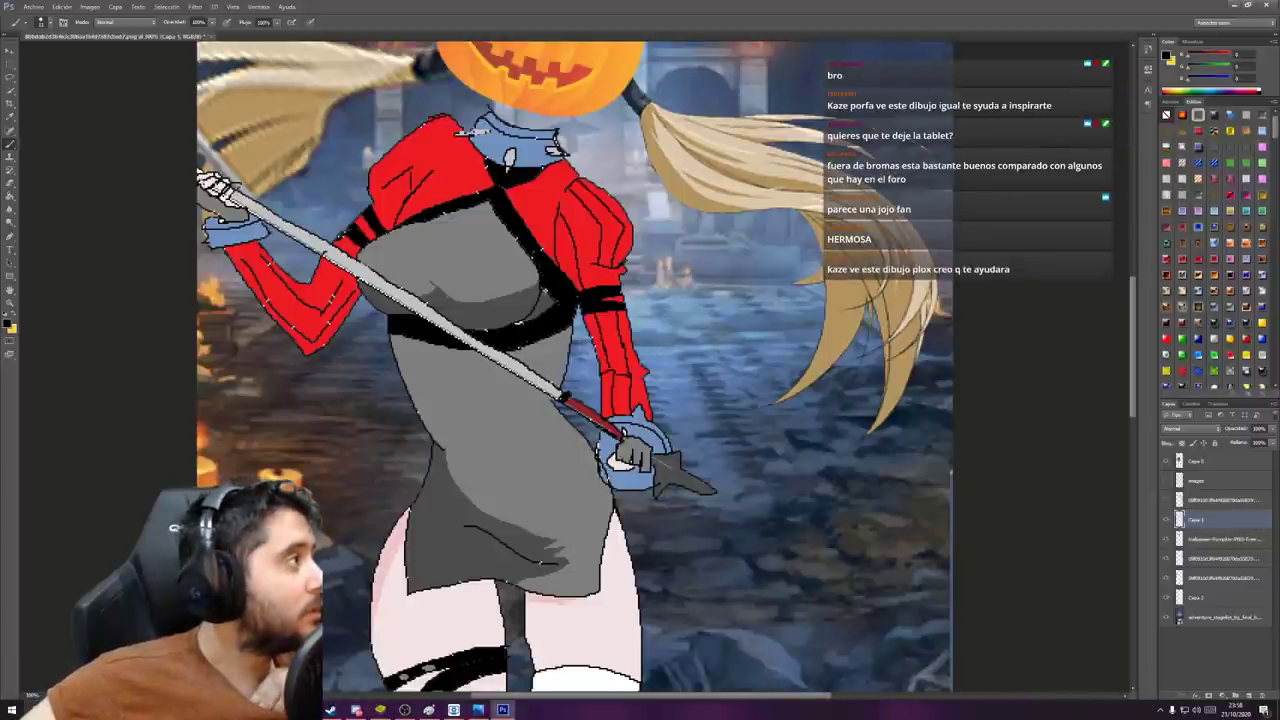
right_click(10, 144)
key("Escape")
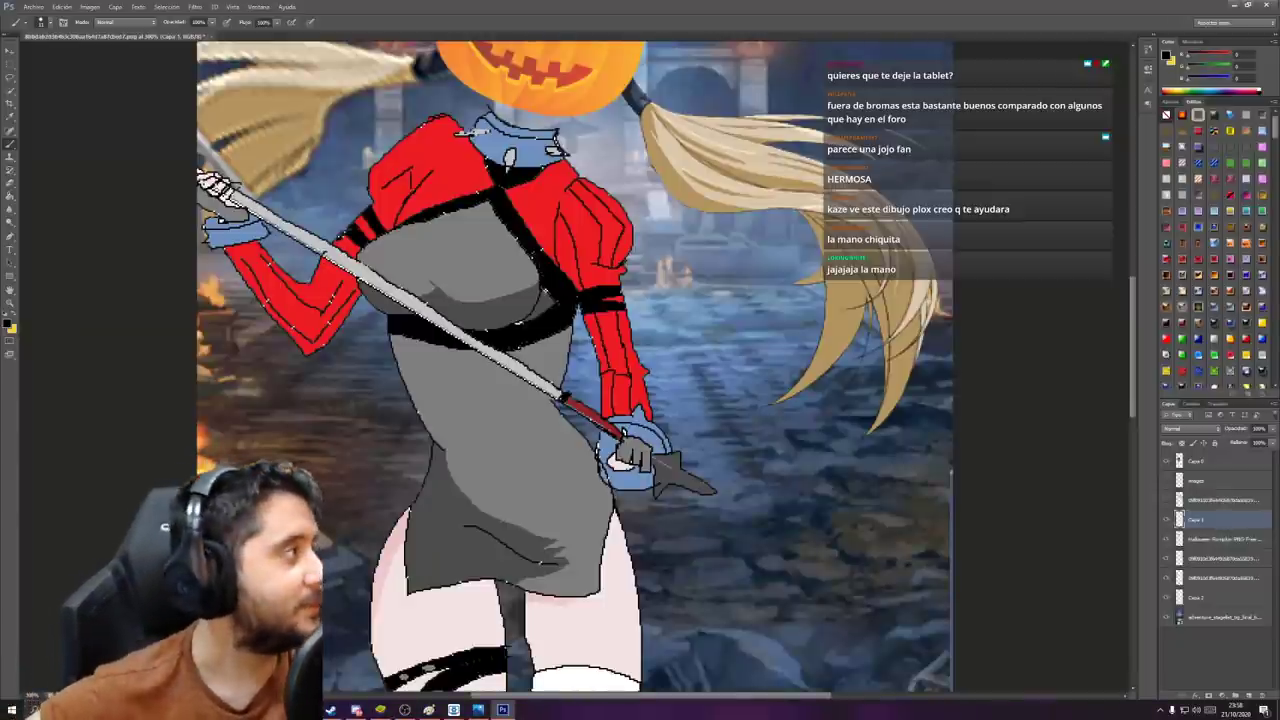
Add a new empty layer at the very top of the layer stack.
left_click(1222, 481)
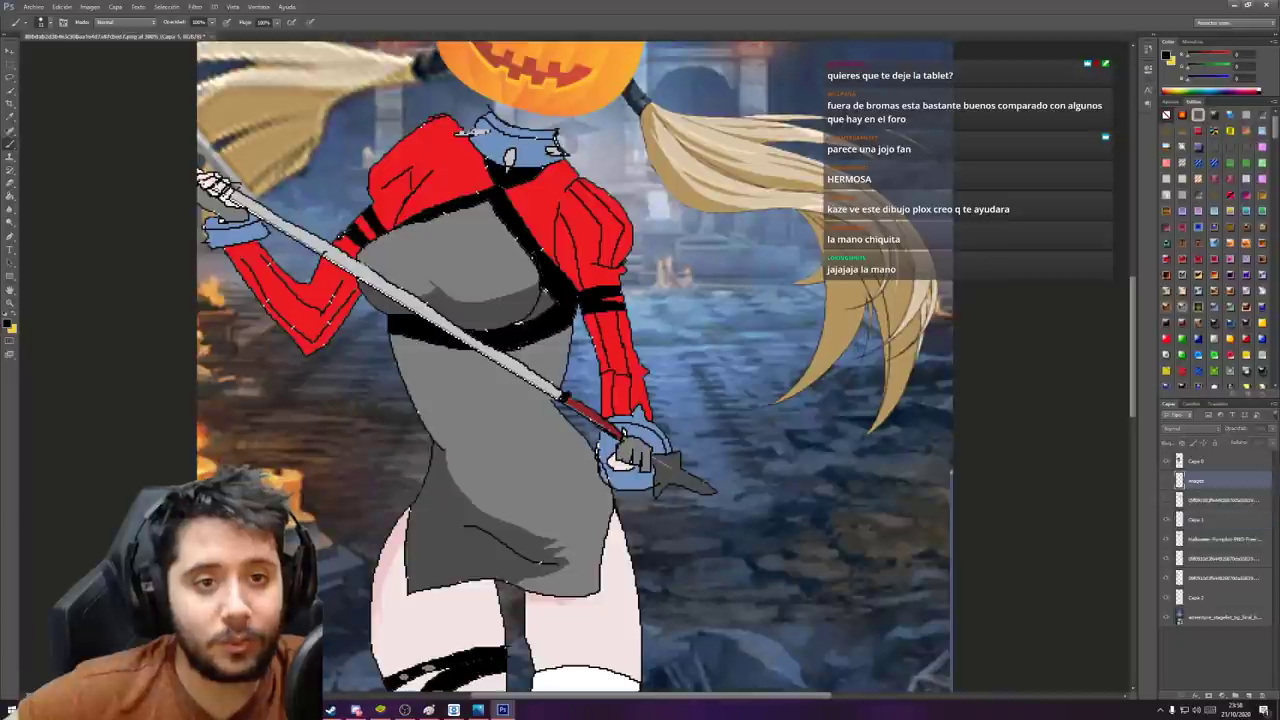
left_click(1222, 461)
key("ctrl+shift+alt+n")
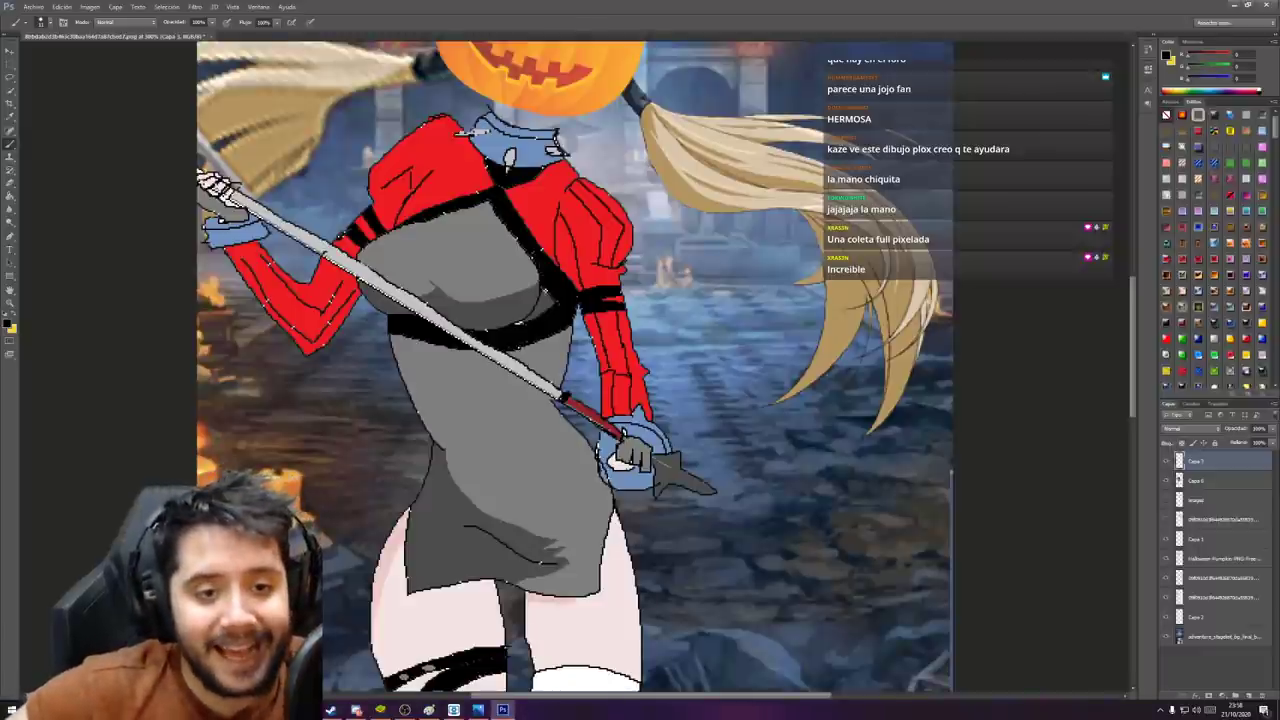
Draw the neck's black outline between the pumpkin head and the blue collar with a thin brush on the layer above the background.
left_click(1210, 617)
left_click(48, 22)
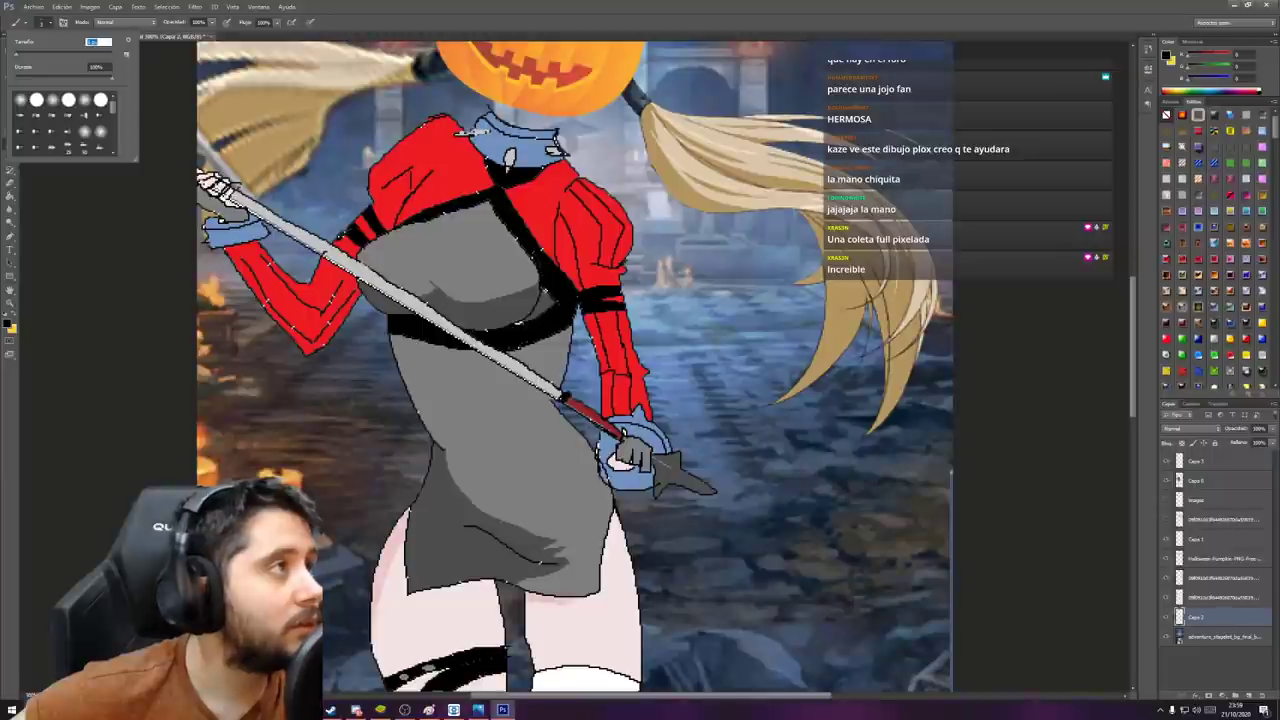
left_click_drag(498, 105, 502, 119)
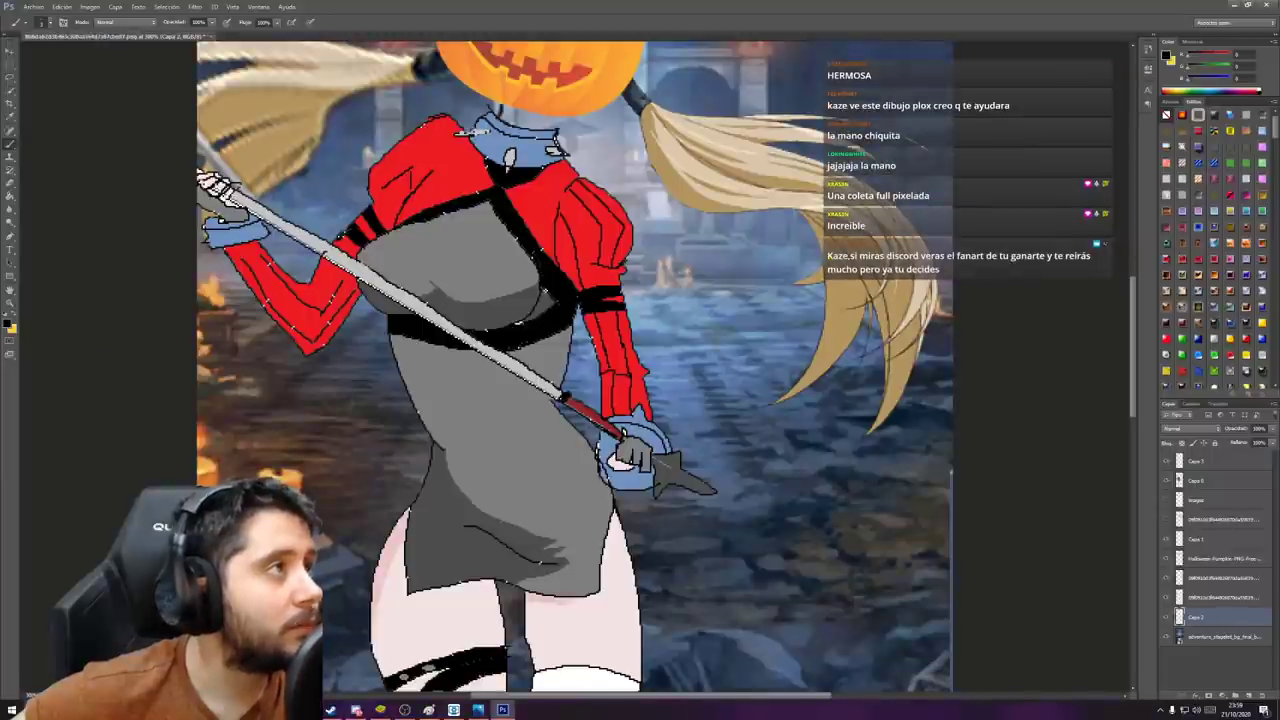
key("ctrl+s")
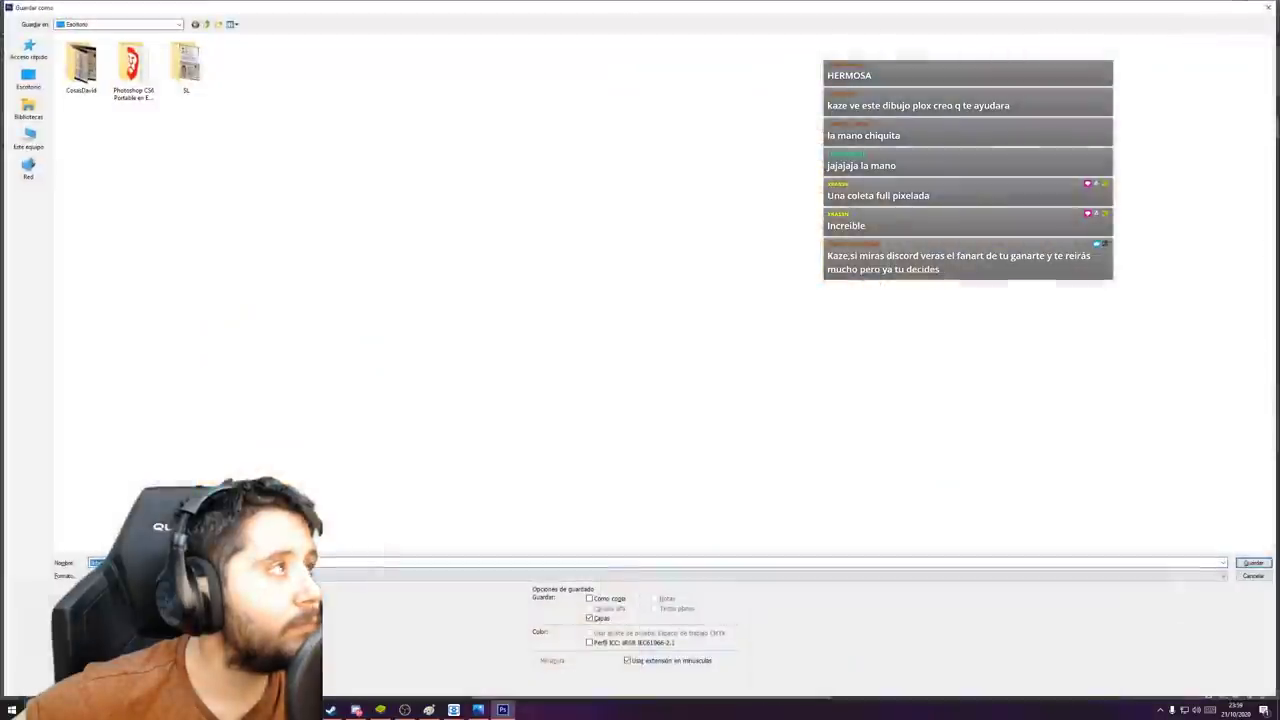
key("Escape")
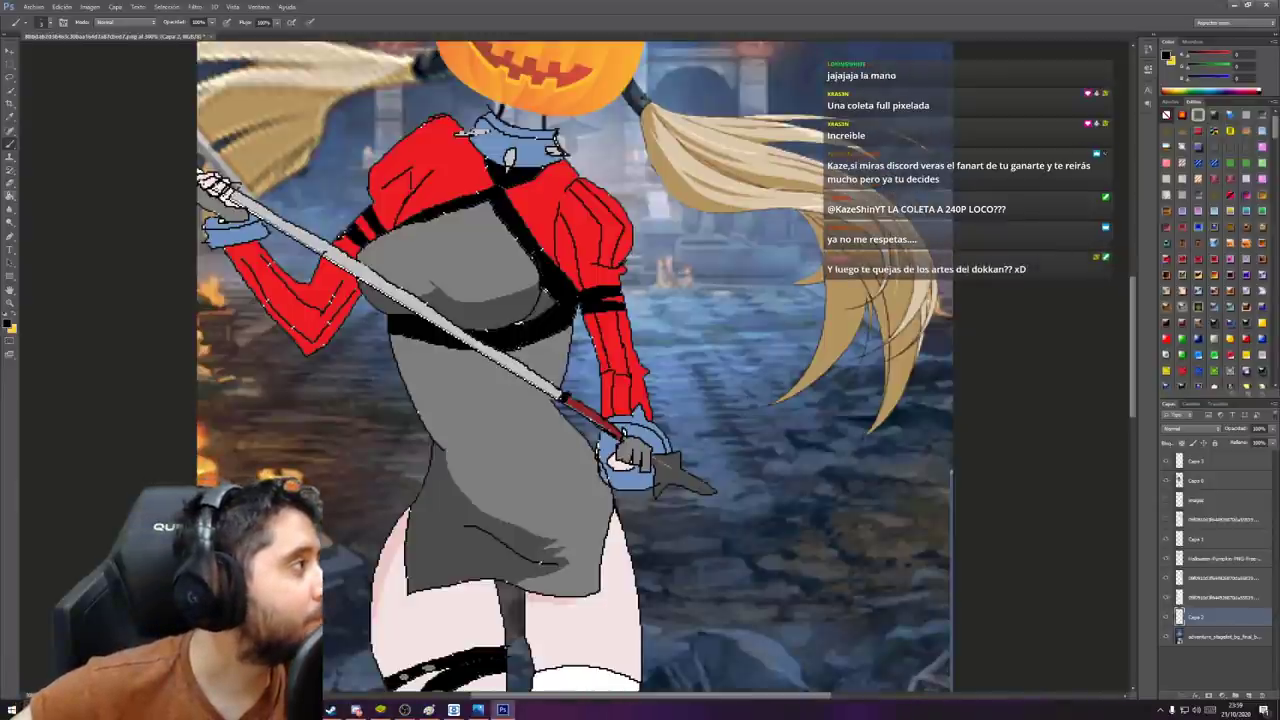
Set the foreground colour to pale pink (RGB 244, 227, 227) and colour in the neck between the pumpkin and the collar.
left_click(7, 324)
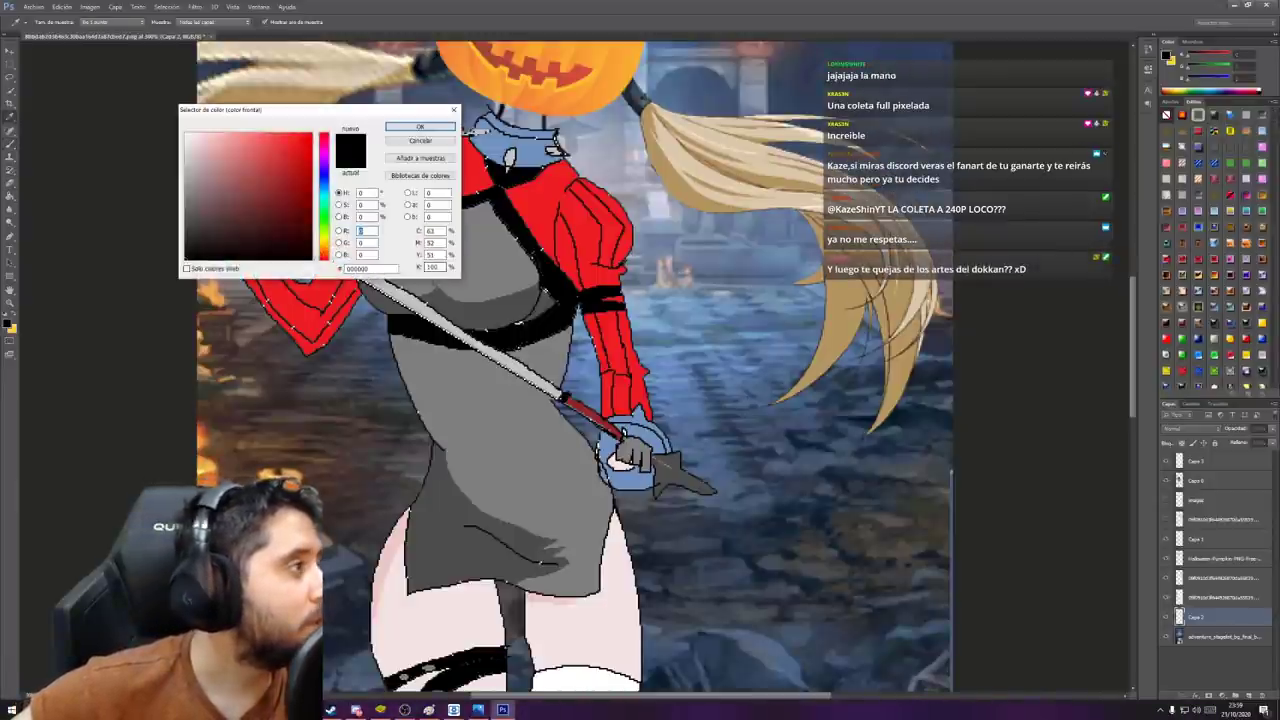
left_click(193, 138)
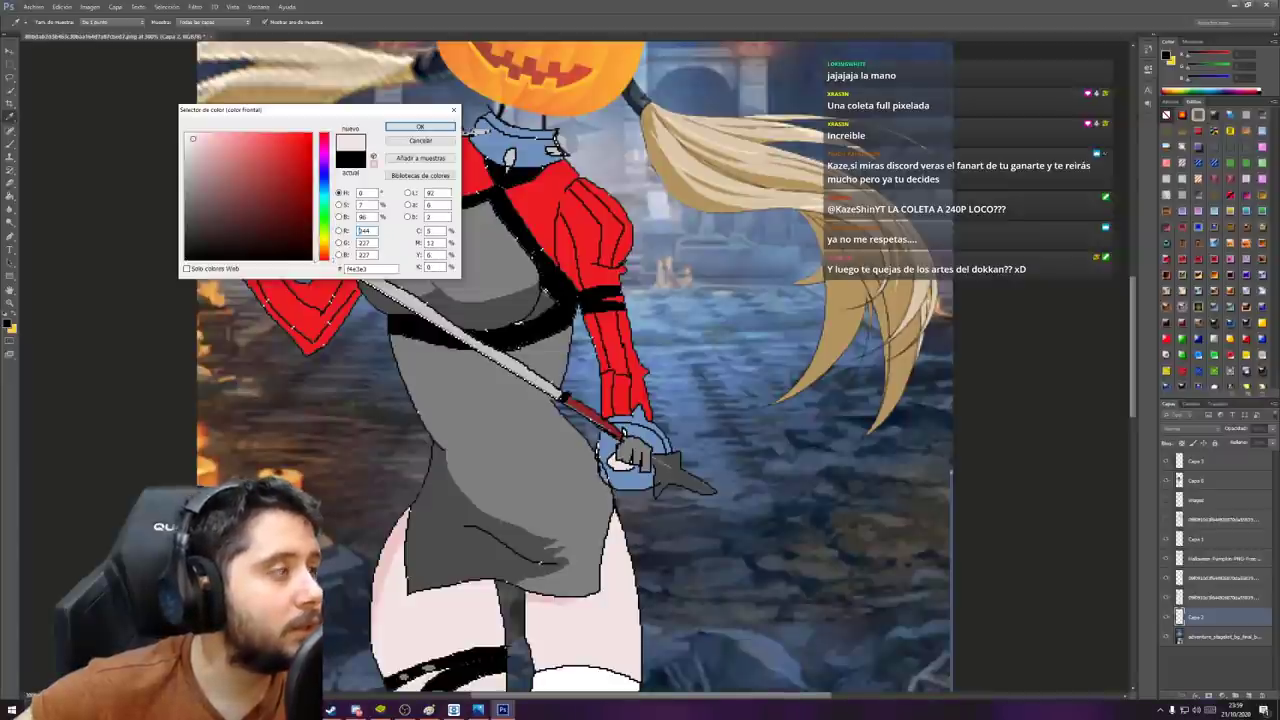
left_click(420, 127)
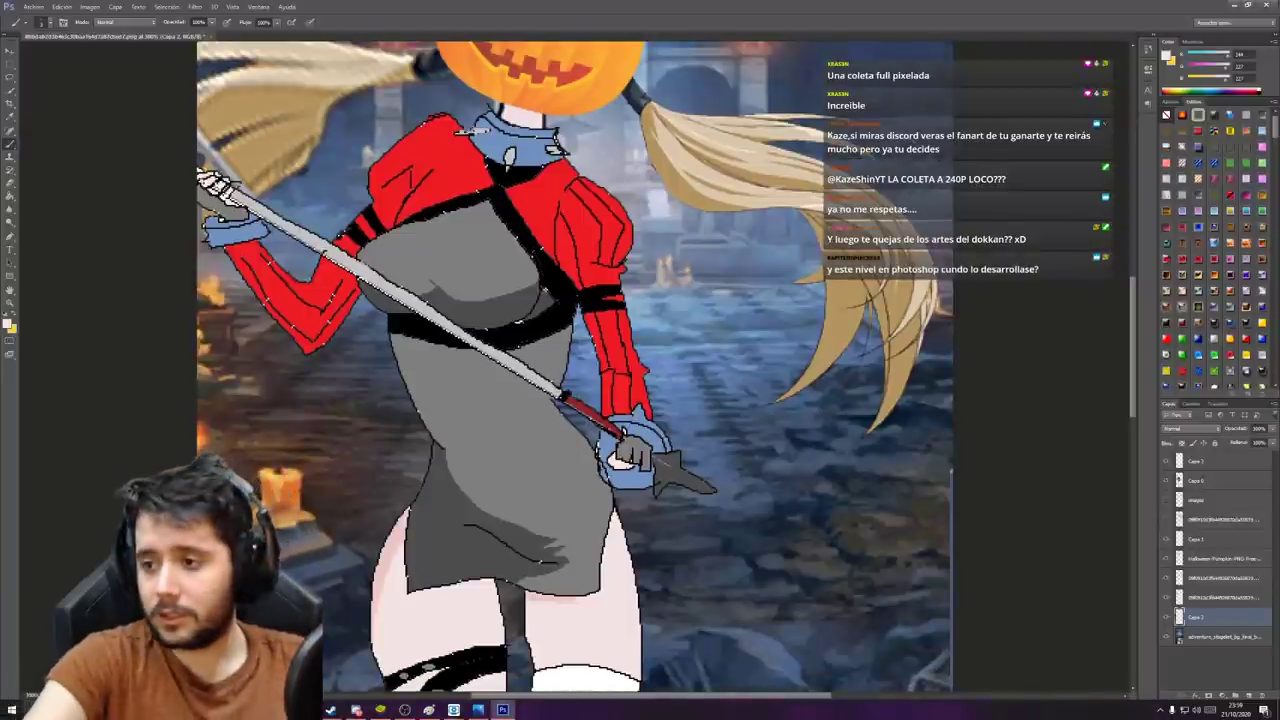
key("ctrl+minus")
key("ctrl+minus")
key("ctrl+minus")
key("ctrl+plus")
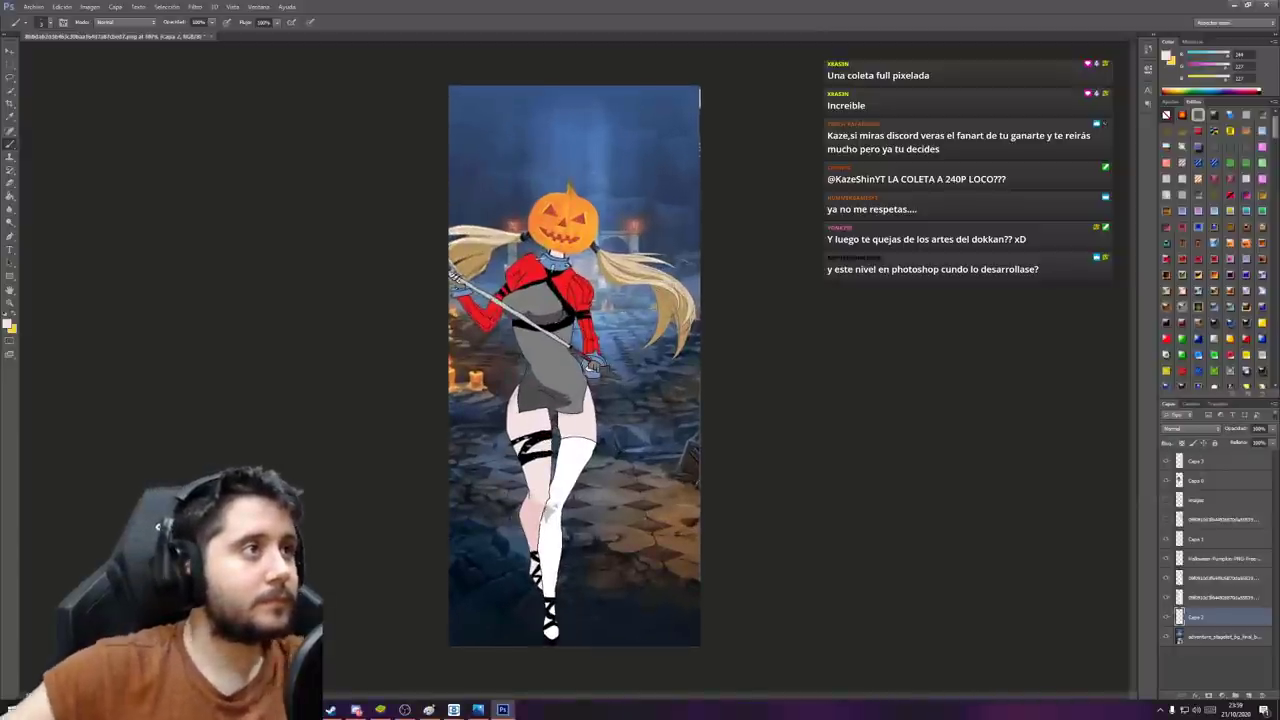
Marquee-select the canvas's upper-right corner and clear the stray white line there, checking the layers from the ponytails up to Capa 1.
left_click(1181, 598)
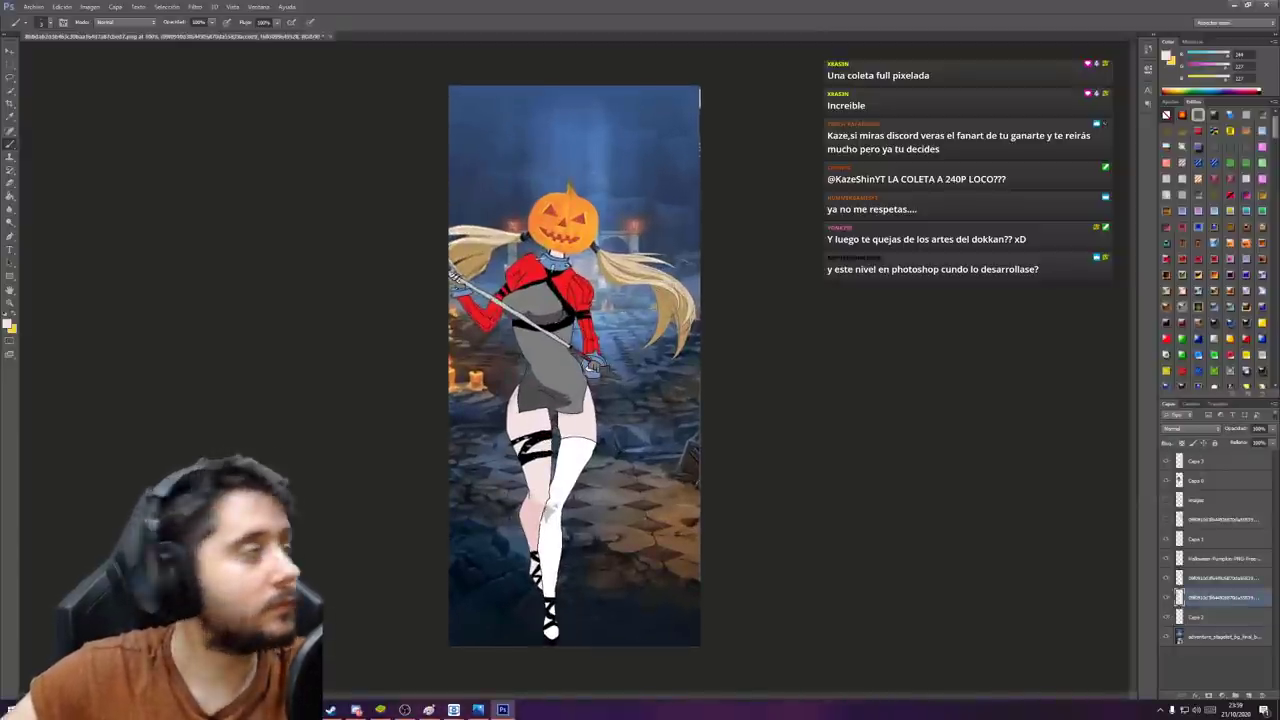
key("m")
left_click_drag(615, 84, 702, 187)
left_click(1195, 617)
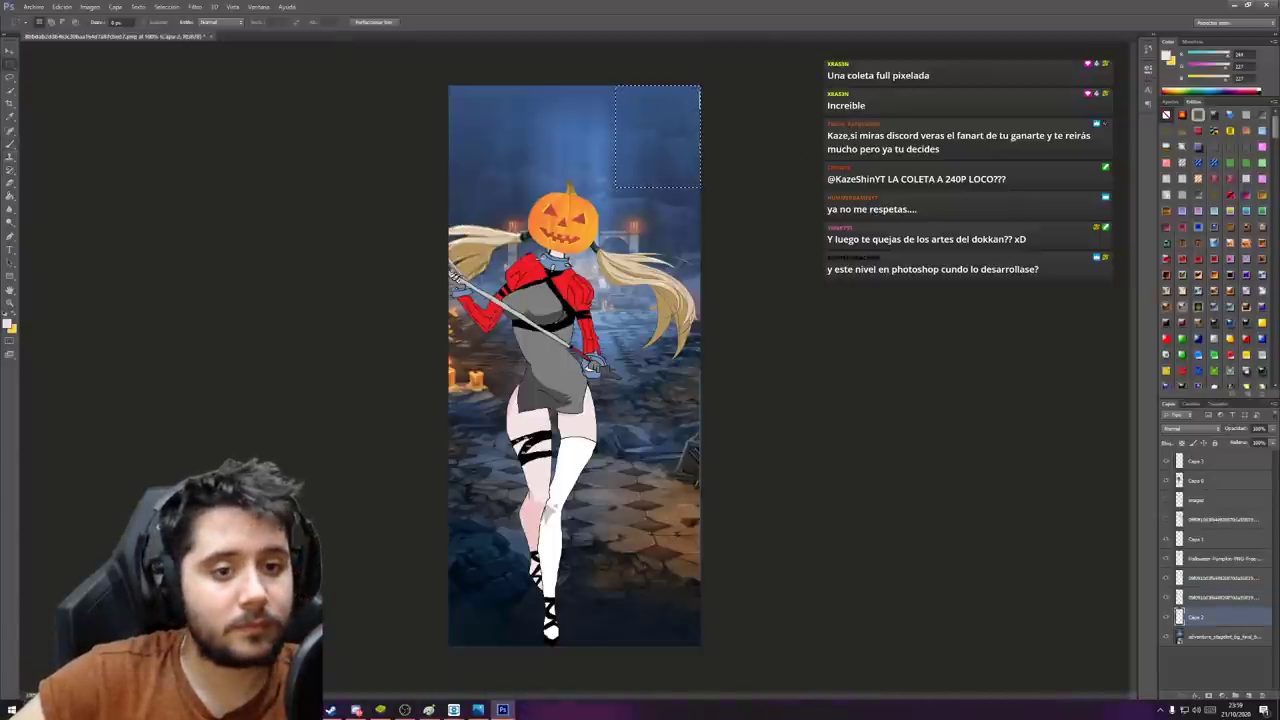
key("alt+bracketright")
key("alt+bracketright")
key("alt+bracketright")
key("alt+bracketright")
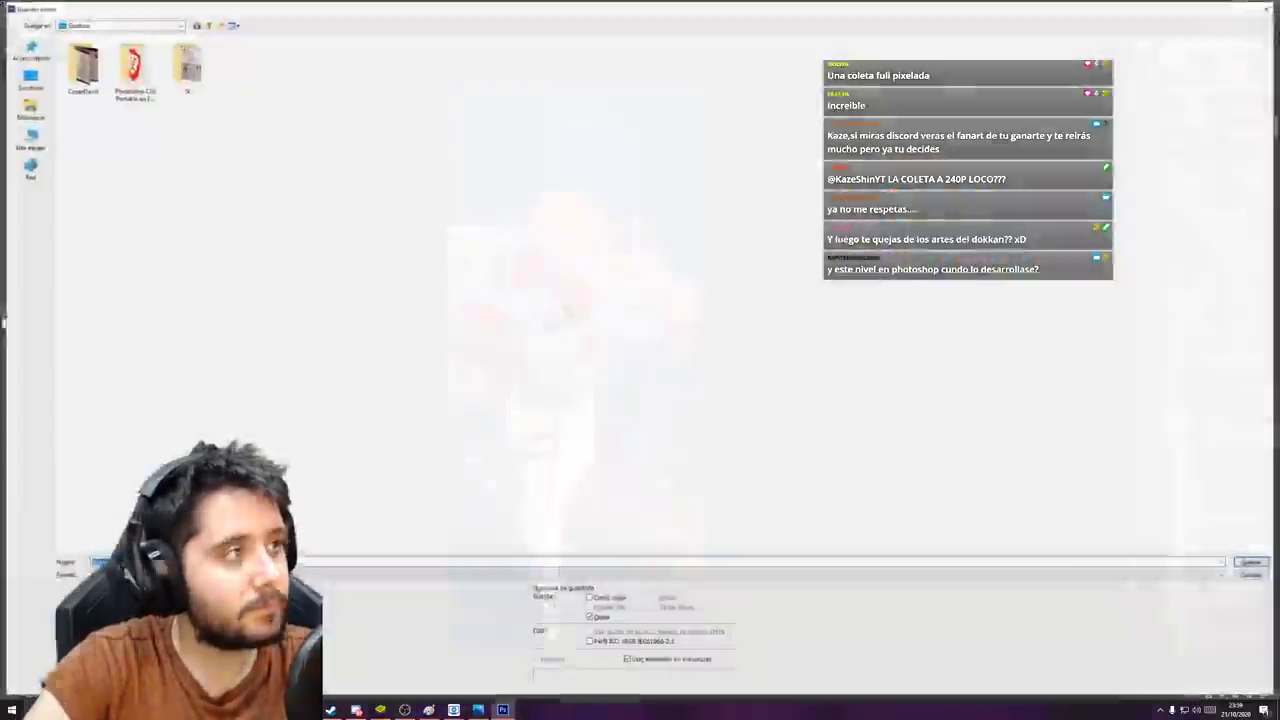
Save a copy of the composition without layers in the Escritorio folder under a new file name.
key("ctrl+shift+s")
left_click(250, 576)
left_click(250, 567)
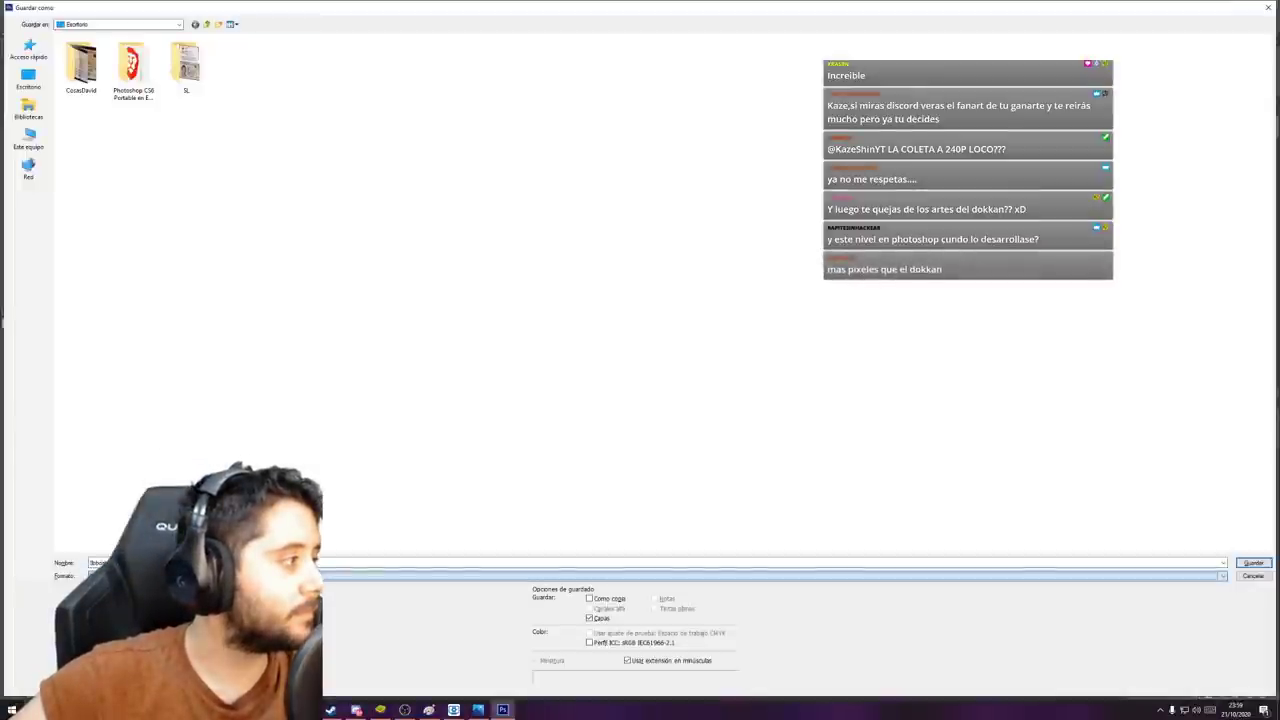
left_click(250, 576)
key("Return")
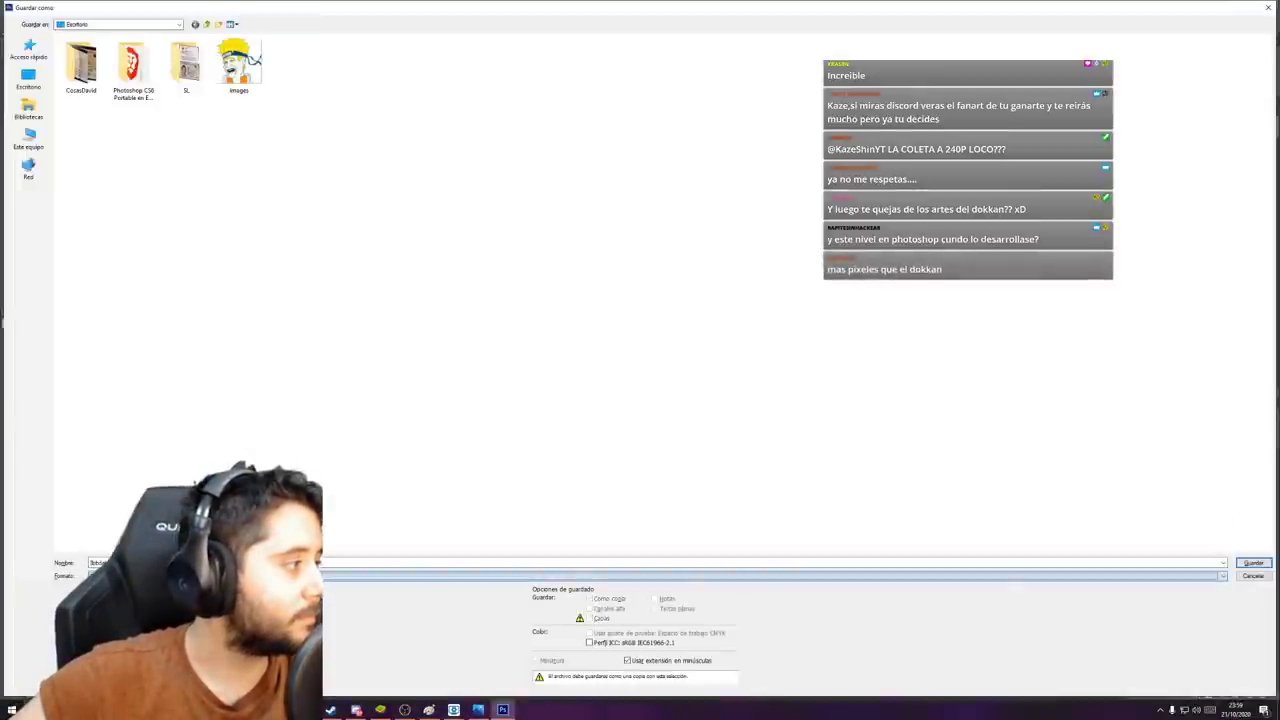
key("shift+Tab")
type("hffj")
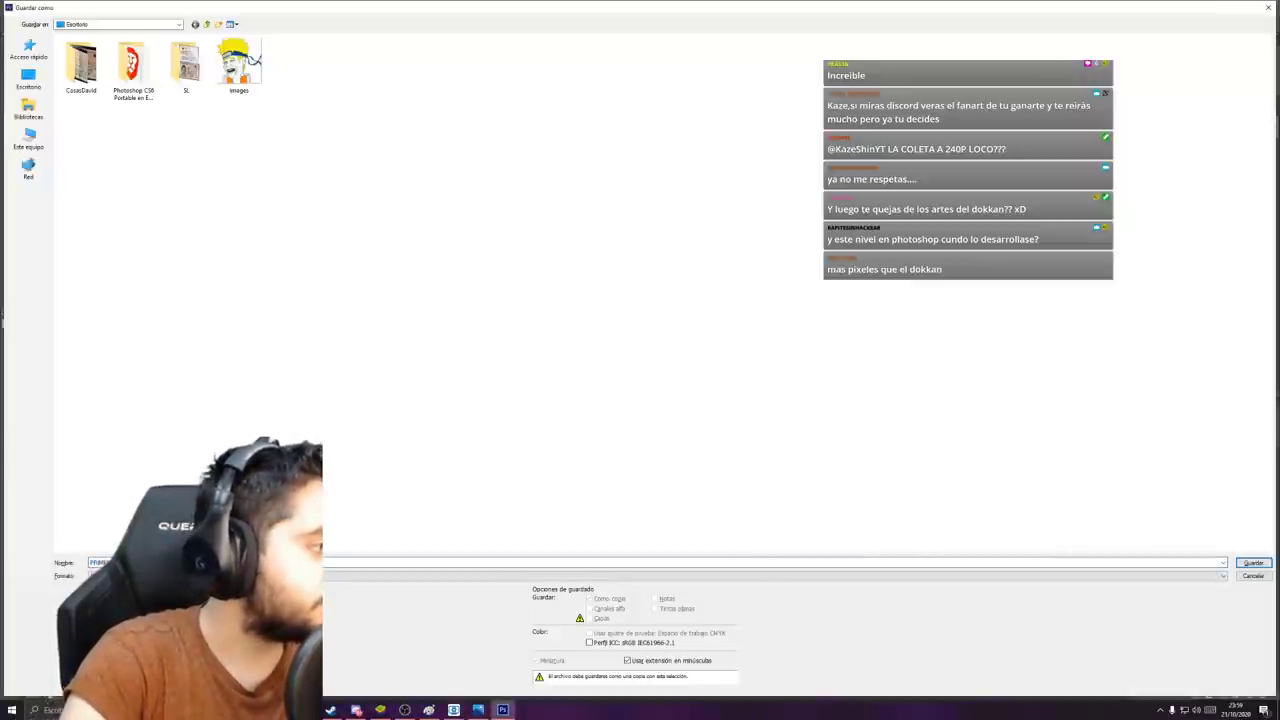
key("Return")
key("Return")
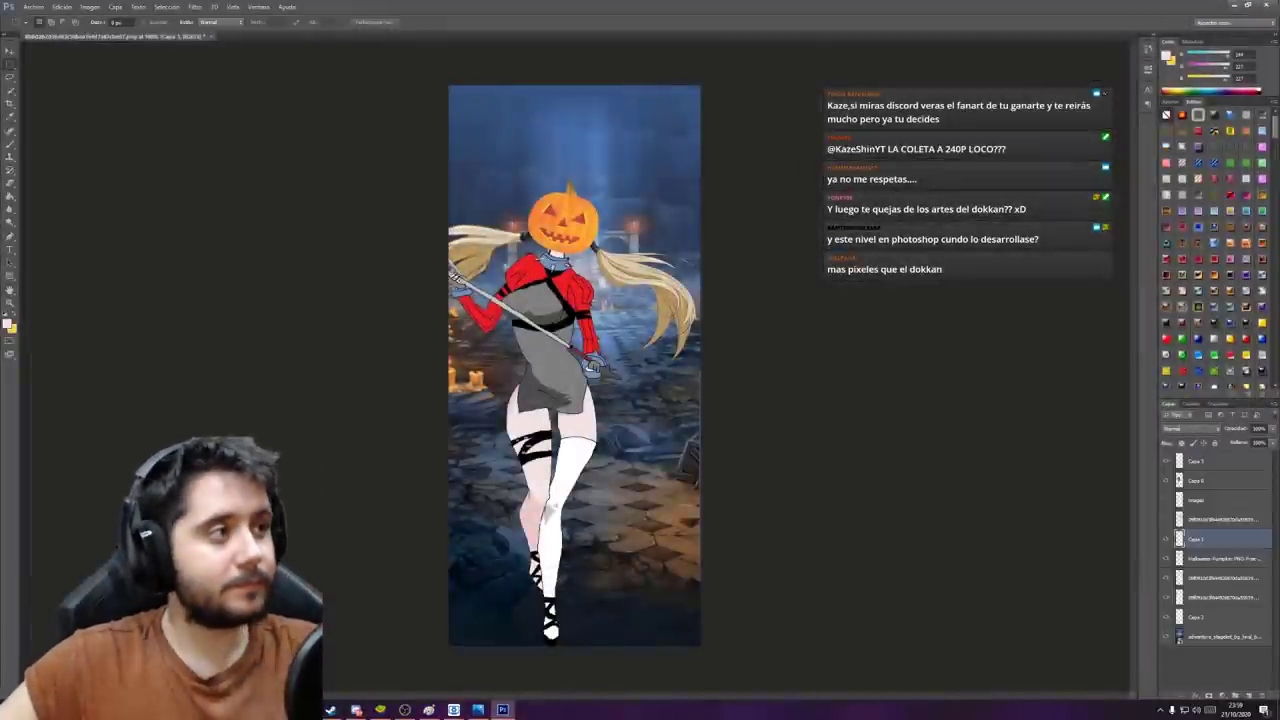